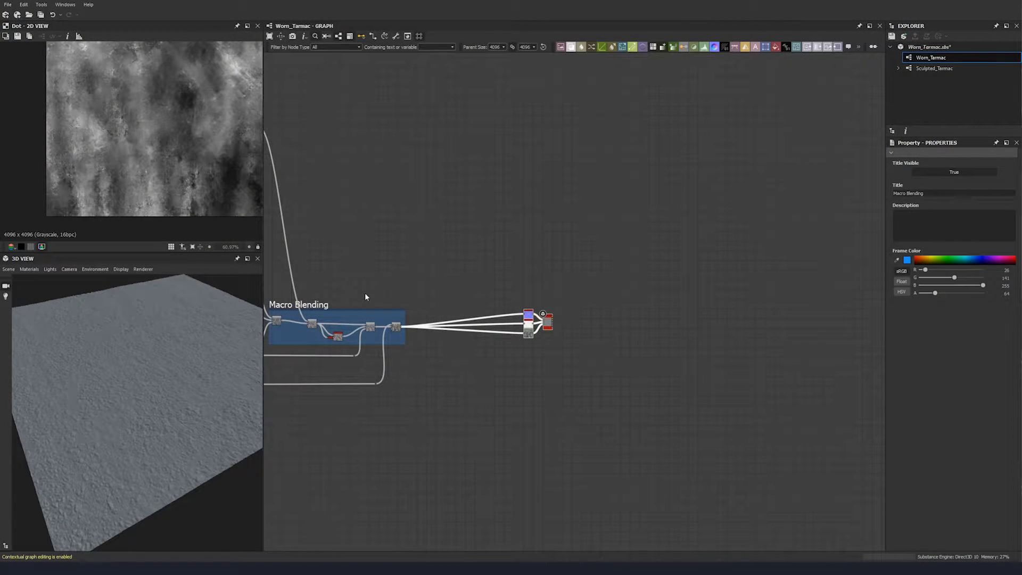
Add an Auto Levels node and insert it between the last Macro Blending node and the material output nodes
{"action": "key", "text": "space"}
{"action": "type", "text": "a"}
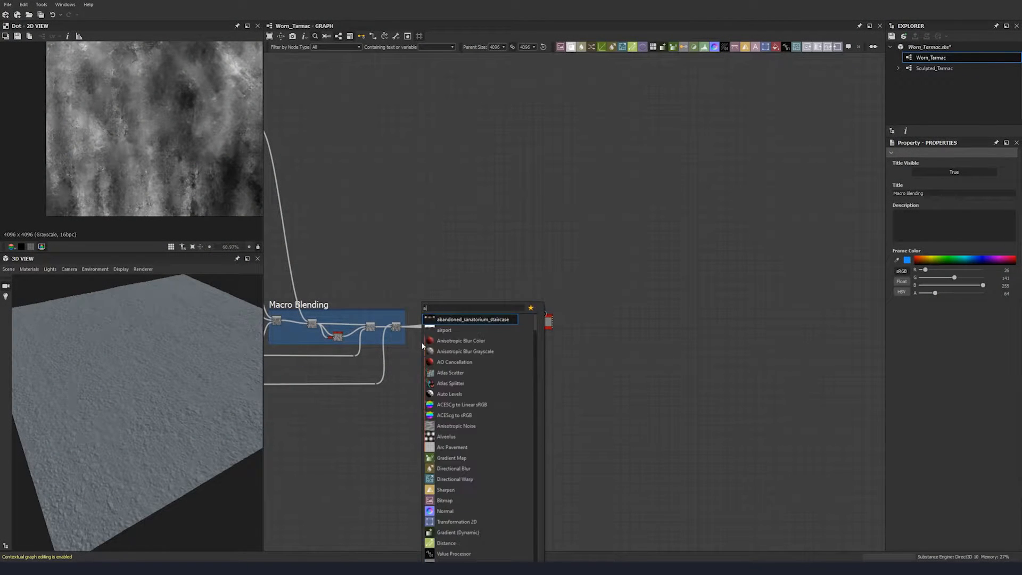
{"action": "type", "text": "ut"}
{"action": "left_click", "coordinate": [450, 321]}
{"action": "scroll", "coordinate": [404, 324], "scroll_direction": "up", "scroll_amount": 3}
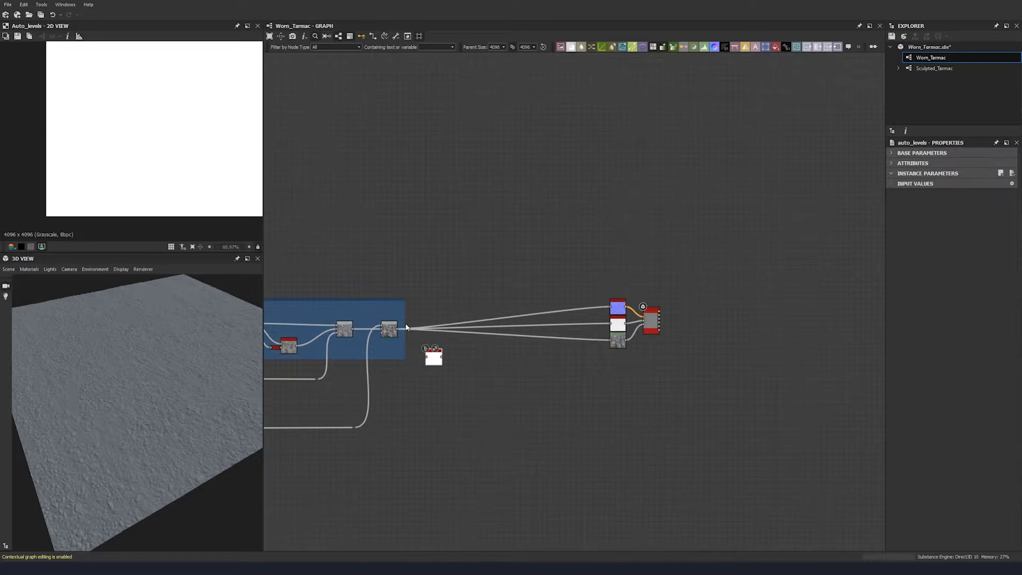
{"action": "left_click_drag", "start_coordinate": [406, 327], "coordinate": [456, 329]}
{"action": "scroll", "coordinate": [456, 328], "scroll_direction": "down", "scroll_amount": 2}
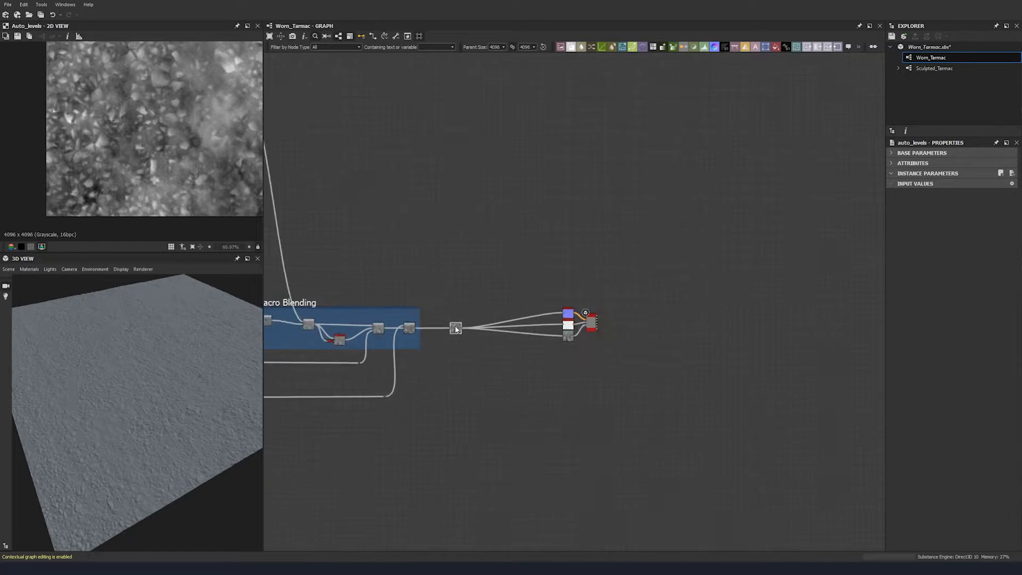
{"action": "scroll", "coordinate": [456, 329], "scroll_direction": "down", "scroll_amount": 1}
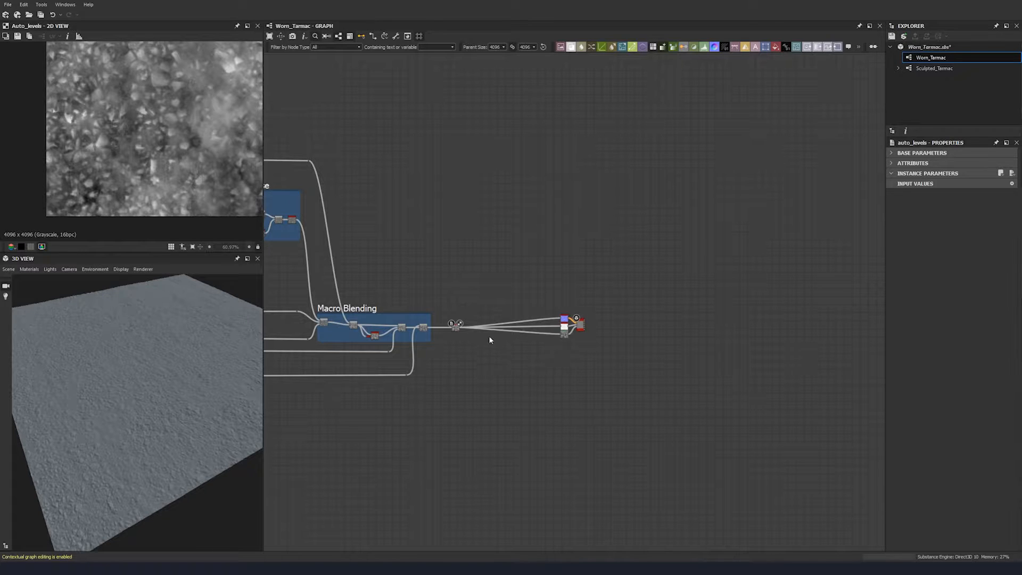
Add a Blend node above the Auto Levels node and set its blending mode to Min (Darken)
{"action": "key", "text": "space"}
{"action": "type", "text": "b"}
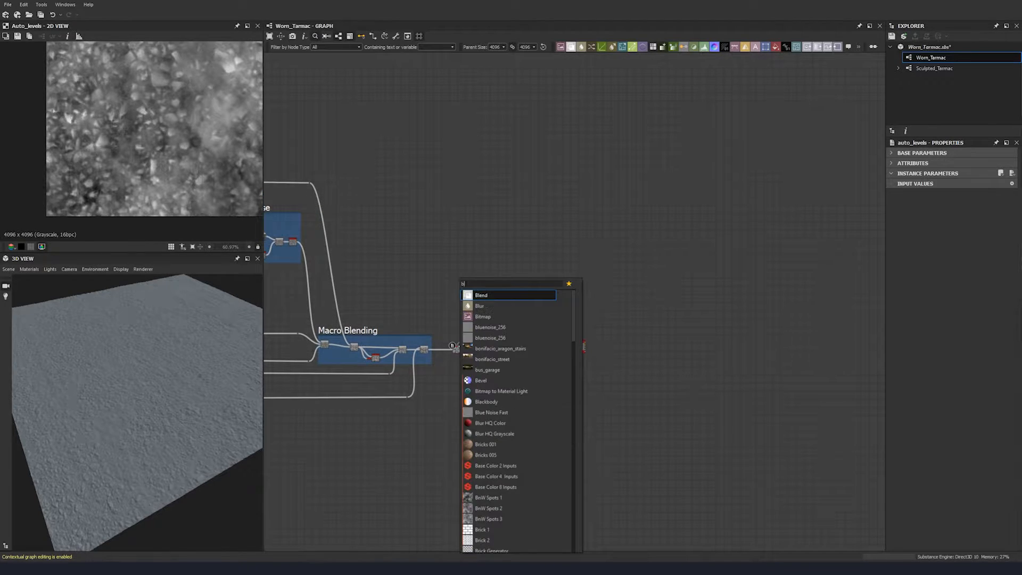
{"action": "key", "text": "Return"}
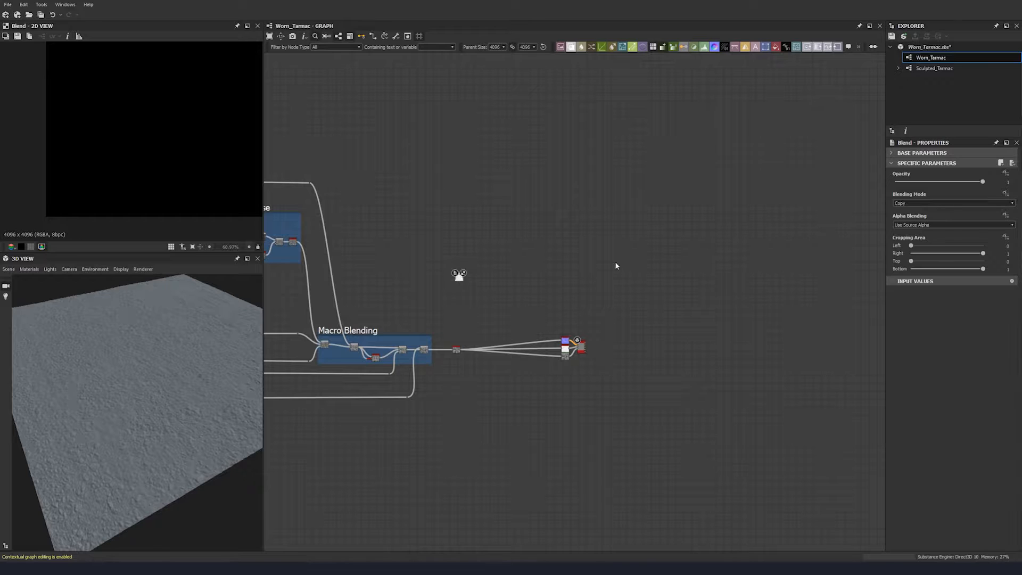
{"action": "left_click", "coordinate": [915, 203]}
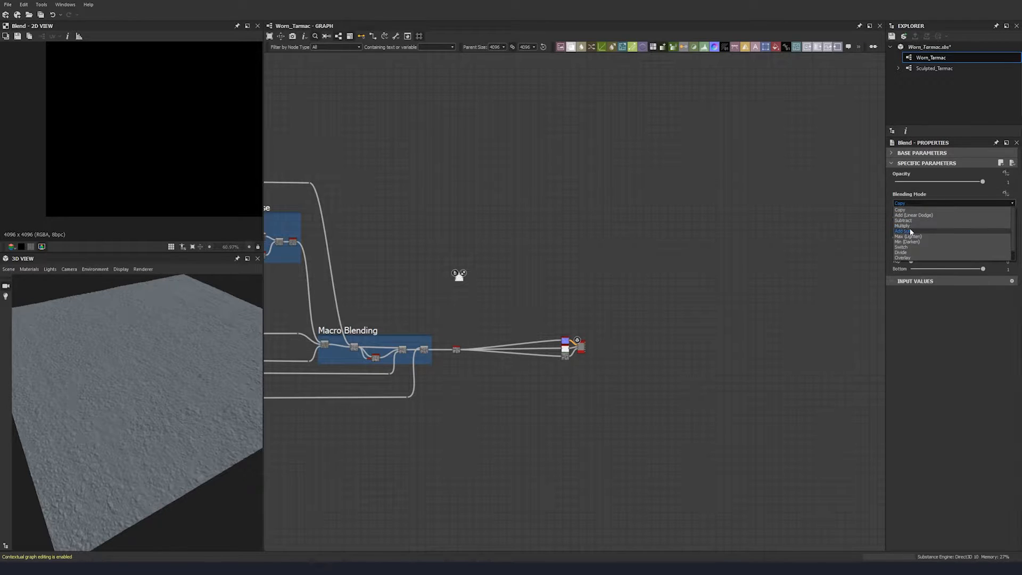
{"action": "left_click", "coordinate": [912, 242]}
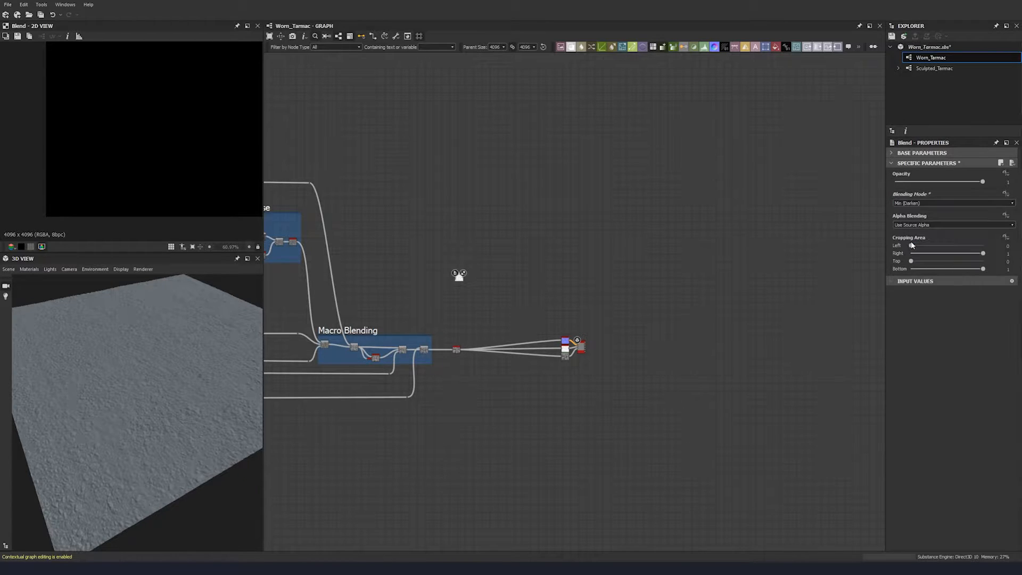
{"action": "left_click", "coordinate": [459, 274]}
Examine the Flood Fill to Random Grayscale and Flood Fill to Gradient outputs that feed the Height Adjustment frame
{"action": "scroll", "coordinate": [455, 307], "scroll_direction": "up", "scroll_amount": 3}
{"action": "middle_click_drag", "start_coordinate": [423, 307], "coordinate": [632, 269]}
{"action": "scroll", "coordinate": [359, 307], "scroll_direction": "down", "scroll_amount": 1}
{"action": "middle_click_drag", "start_coordinate": [359, 307], "coordinate": [753, 221]}
{"action": "scroll", "coordinate": [377, 269], "scroll_direction": "down", "scroll_amount": 1}
{"action": "middle_click_drag", "start_coordinate": [377, 268], "coordinate": [673, 228]}
{"action": "middle_click_drag", "start_coordinate": [518, 192], "coordinate": [551, 258]}
{"action": "scroll", "coordinate": [452, 330], "scroll_direction": "down", "scroll_amount": 1}
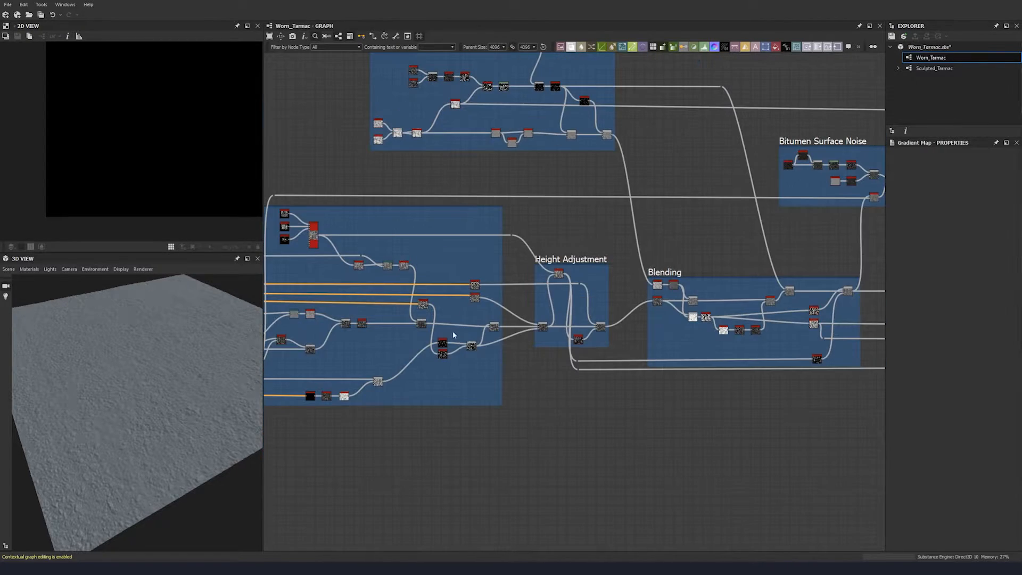
{"action": "scroll", "coordinate": [478, 302], "scroll_direction": "up", "scroll_amount": 4}
{"action": "left_click", "coordinate": [498, 272]}
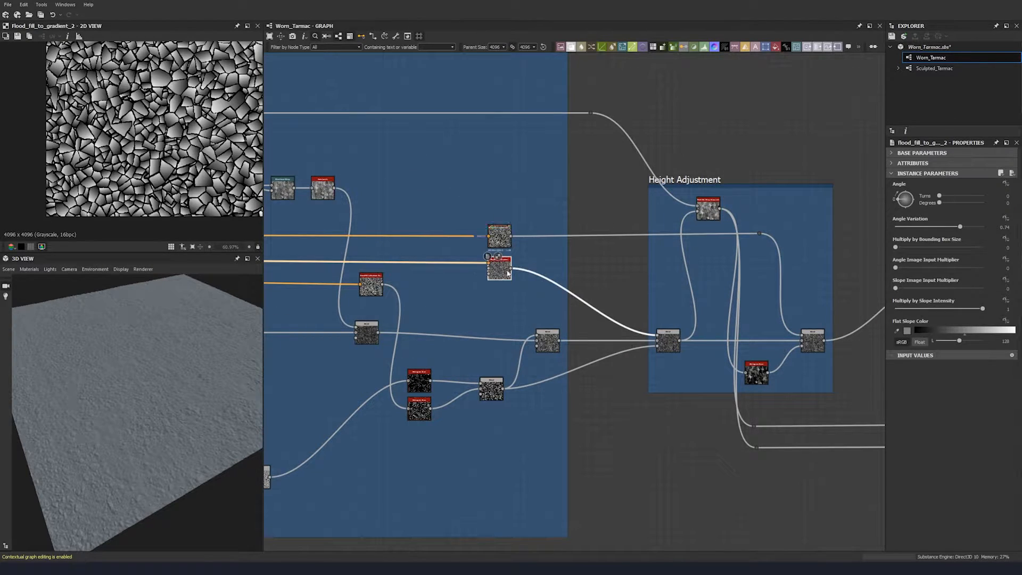
{"action": "middle_click_drag", "start_coordinate": [520, 251], "coordinate": [440, 251]}
{"action": "left_click", "coordinate": [419, 237]}
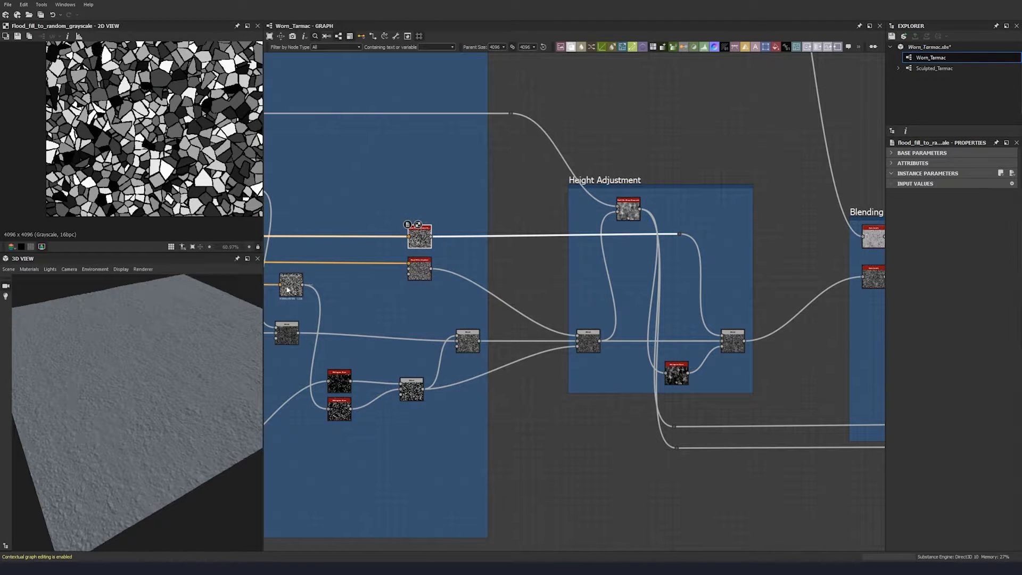
{"action": "left_click", "coordinate": [419, 271]}
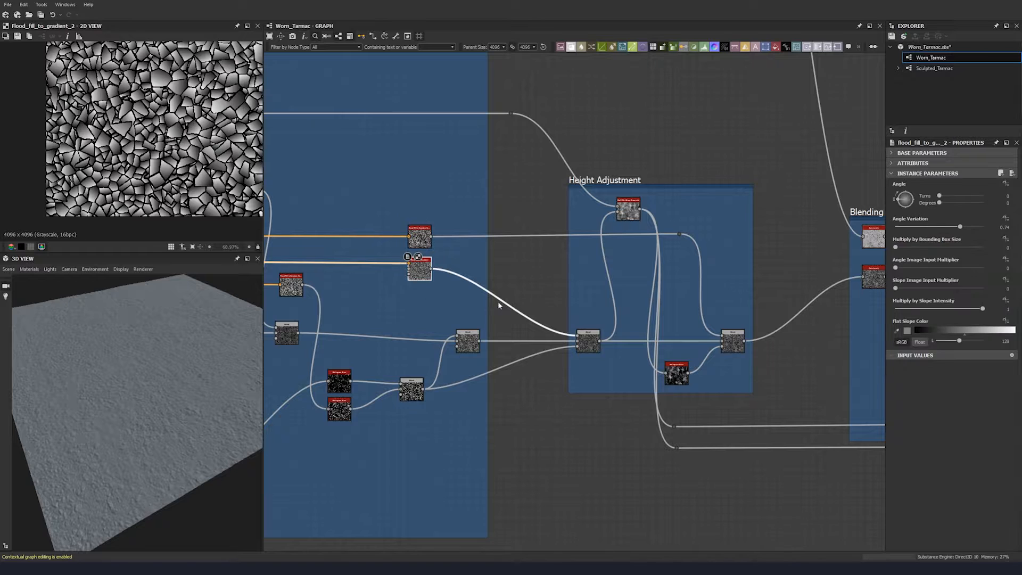
{"action": "middle_click_drag", "start_coordinate": [506, 306], "coordinate": [457, 306]}
{"action": "left_click", "coordinate": [373, 242]}
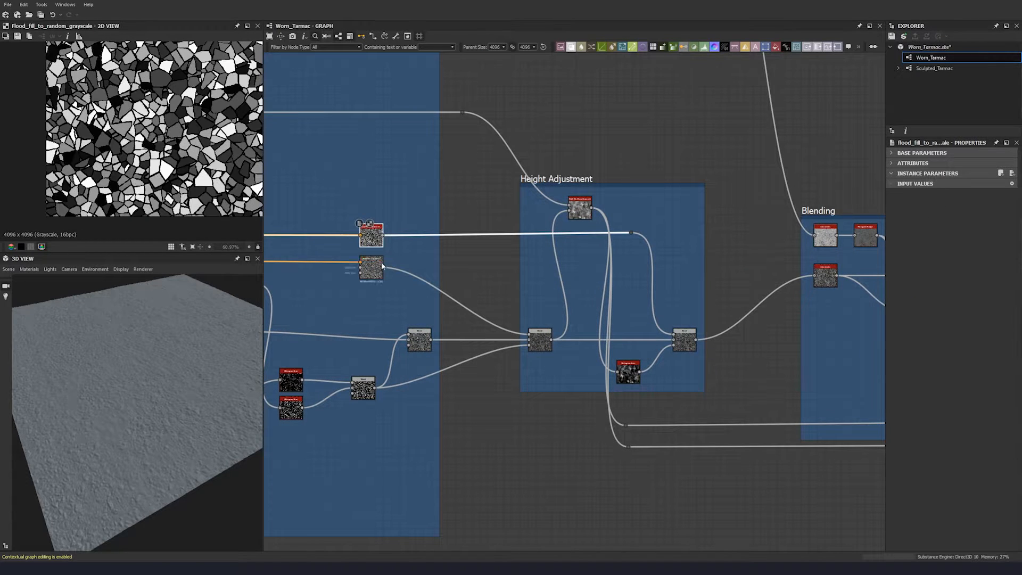
{"action": "scroll", "coordinate": [335, 280], "scroll_direction": "up", "scroll_amount": 4}
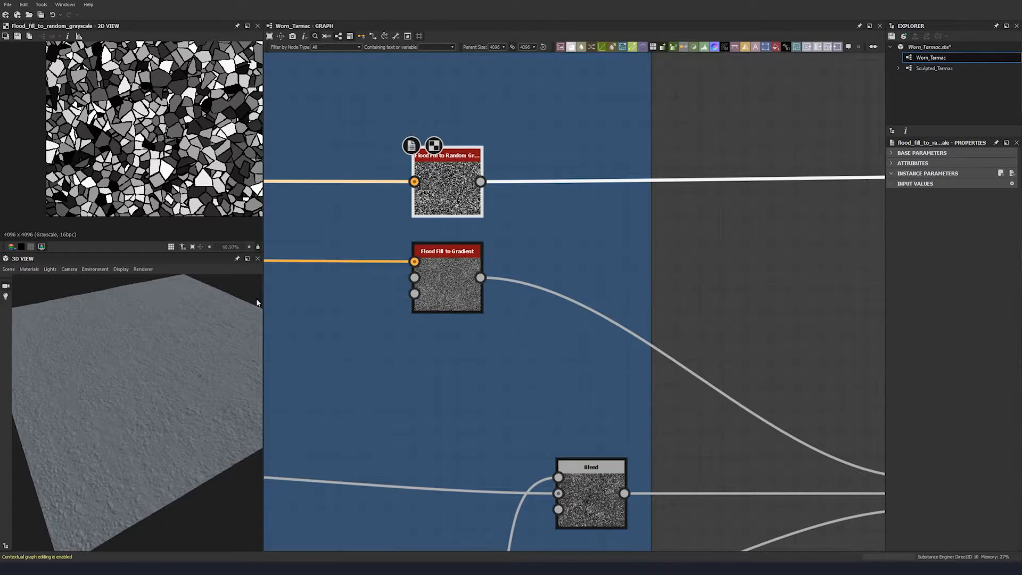
{"action": "scroll", "coordinate": [504, 290], "scroll_direction": "down", "scroll_amount": 4}
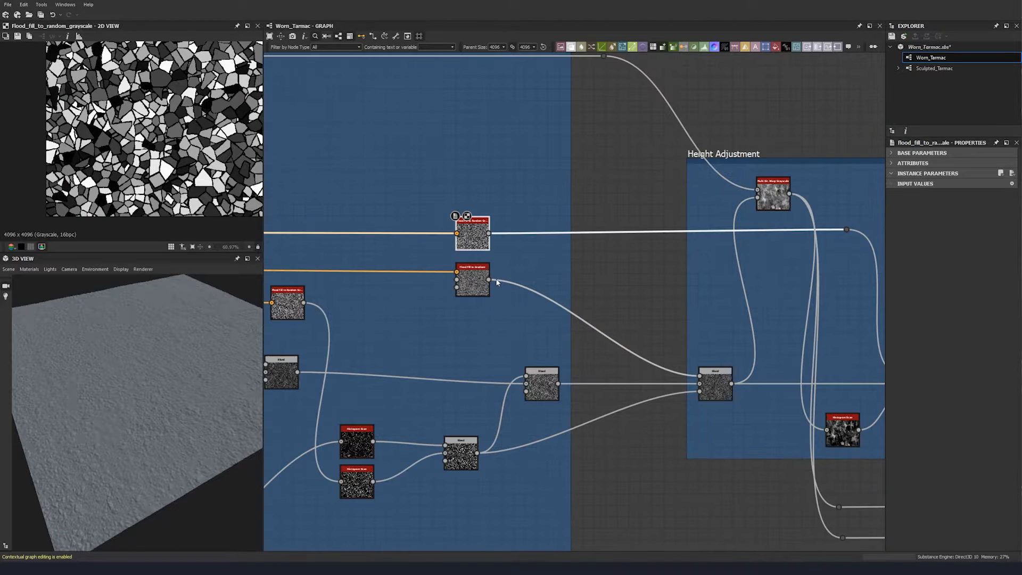
Connect the Flood Fill to Random Grayscale output to an input of the new Min (Darken) Blend node
{"action": "left_click", "coordinate": [489, 234]}
{"action": "scroll", "coordinate": [488, 235], "scroll_direction": "down", "scroll_amount": 5}
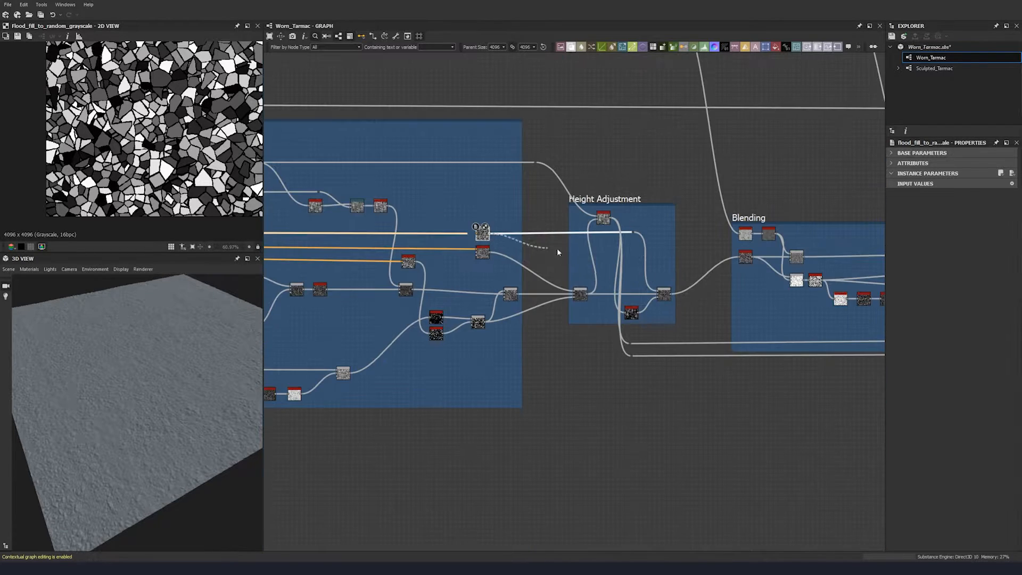
{"action": "middle_click_drag", "start_coordinate": [846, 245], "coordinate": [402, 233]}
{"action": "scroll", "coordinate": [512, 159], "scroll_direction": "up", "scroll_amount": 6}
{"action": "left_click_drag", "start_coordinate": [514, 161], "coordinate": [507, 140]}
Connect the Flood Fill to Gradient output to the other main input of the Min (Darken) Blend node
{"action": "left_click", "coordinate": [507, 139]}
{"action": "scroll", "coordinate": [507, 140], "scroll_direction": "down", "scroll_amount": 5}
{"action": "middle_click_drag", "start_coordinate": [378, 299], "coordinate": [745, 269]}
{"action": "middle_click_drag", "start_coordinate": [420, 290], "coordinate": [765, 262]}
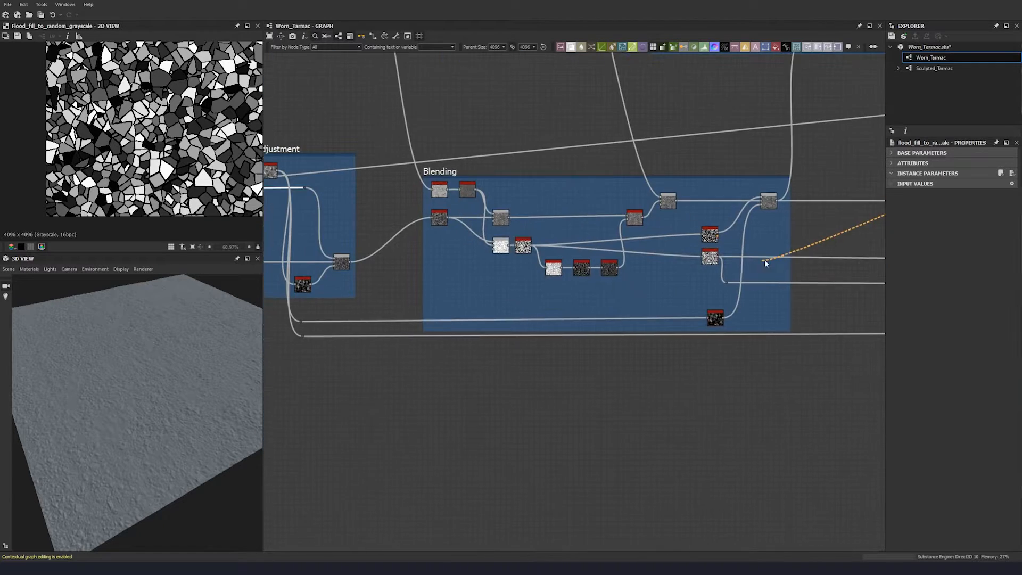
{"action": "middle_click_drag", "start_coordinate": [349, 180], "coordinate": [489, 194]}
{"action": "middle_click_drag", "start_coordinate": [278, 127], "coordinate": [474, 141]}
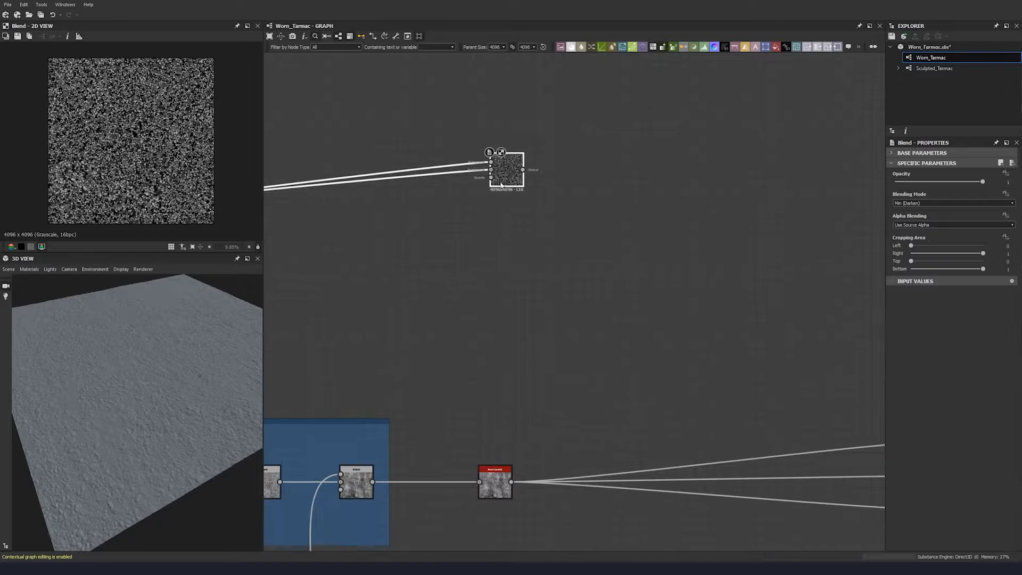
Add a Gradient Map node after the Min (Darken) Blend node and space the two nodes apart in a row
{"action": "left_click_drag", "start_coordinate": [506, 171], "coordinate": [458, 142]}
{"action": "scroll", "coordinate": [457, 146], "scroll_direction": "down", "scroll_amount": 4}
{"action": "key", "text": "space"}
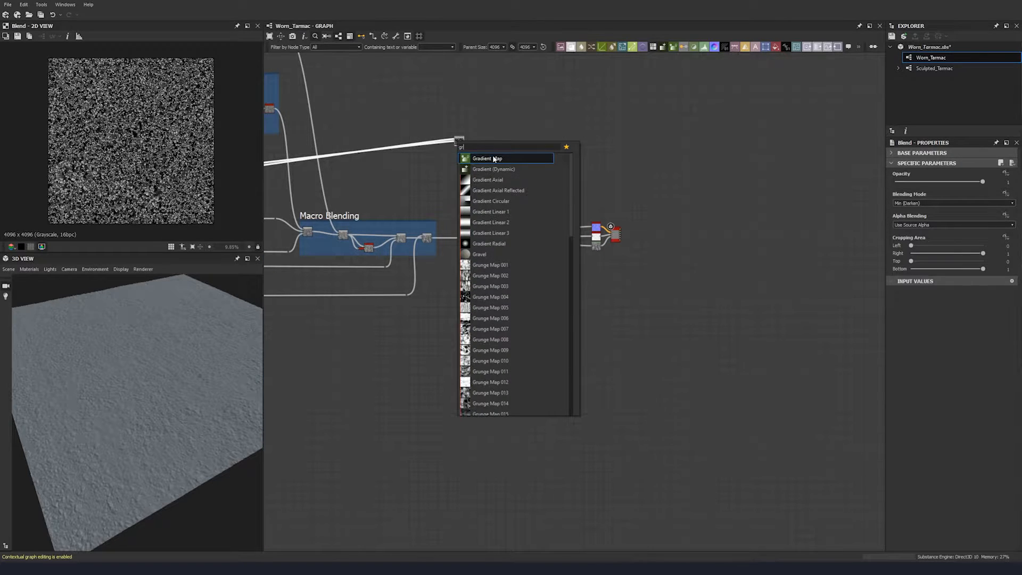
{"action": "left_click", "coordinate": [494, 158]}
{"action": "scroll", "coordinate": [477, 154], "scroll_direction": "up", "scroll_amount": 5}
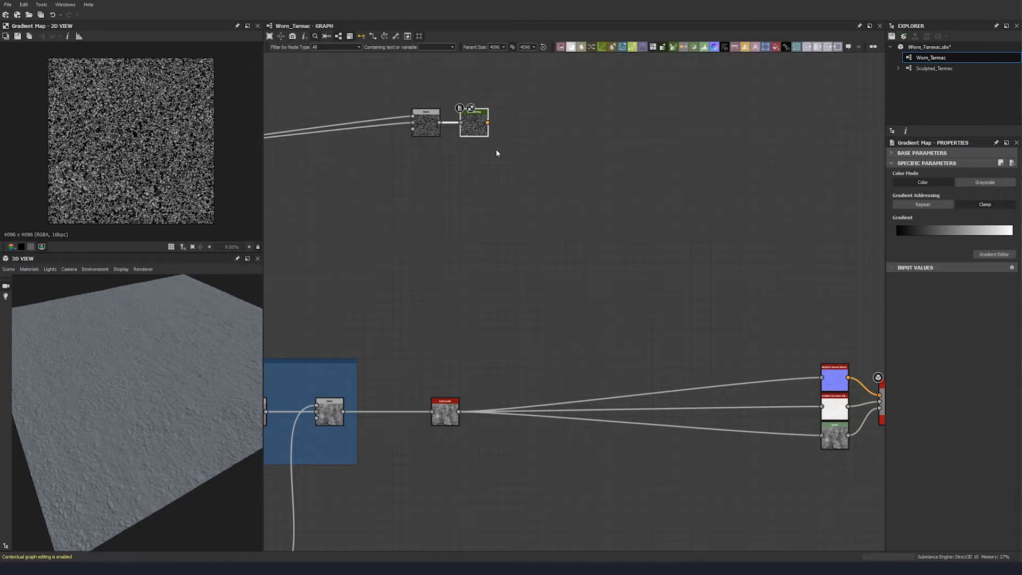
{"action": "left_click_drag", "start_coordinate": [478, 127], "coordinate": [487, 128]}
{"action": "middle_click_drag", "start_coordinate": [434, 130], "coordinate": [326, 144]}
{"action": "left_click_drag", "start_coordinate": [325, 144], "coordinate": [292, 144]}
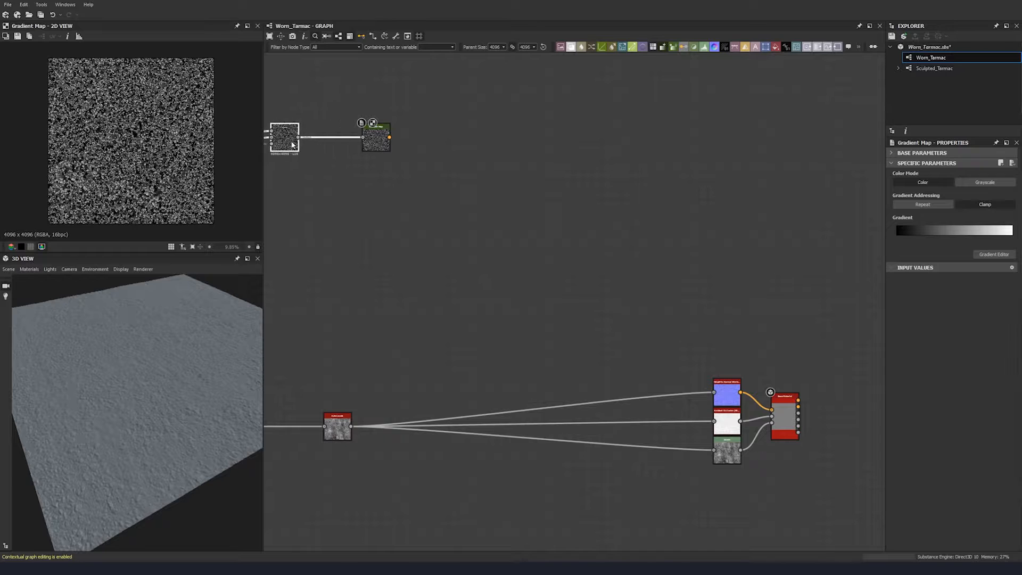
{"action": "left_click_drag", "start_coordinate": [359, 145], "coordinate": [329, 145]}
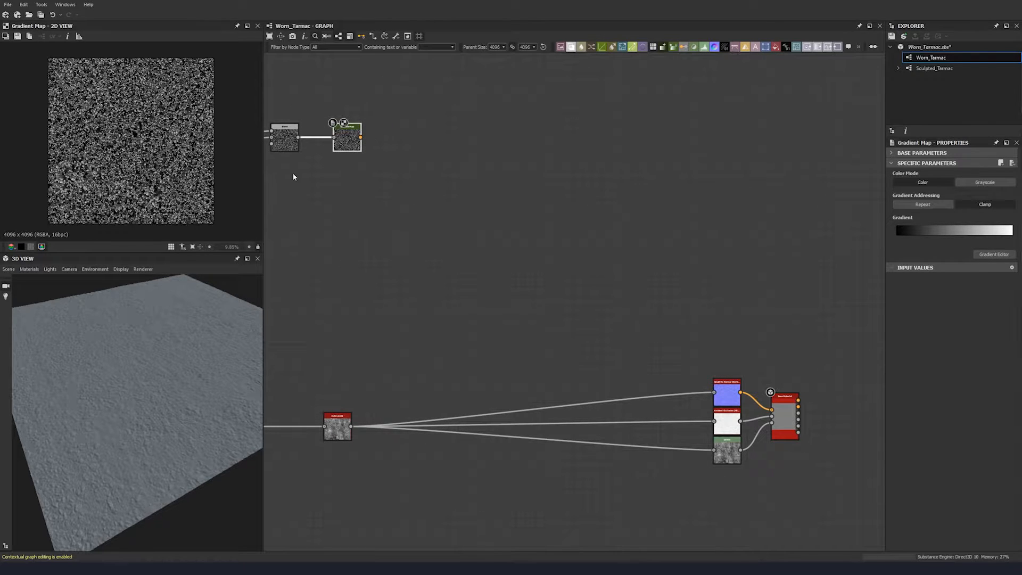
{"action": "middle_click_drag", "start_coordinate": [294, 177], "coordinate": [367, 181]}
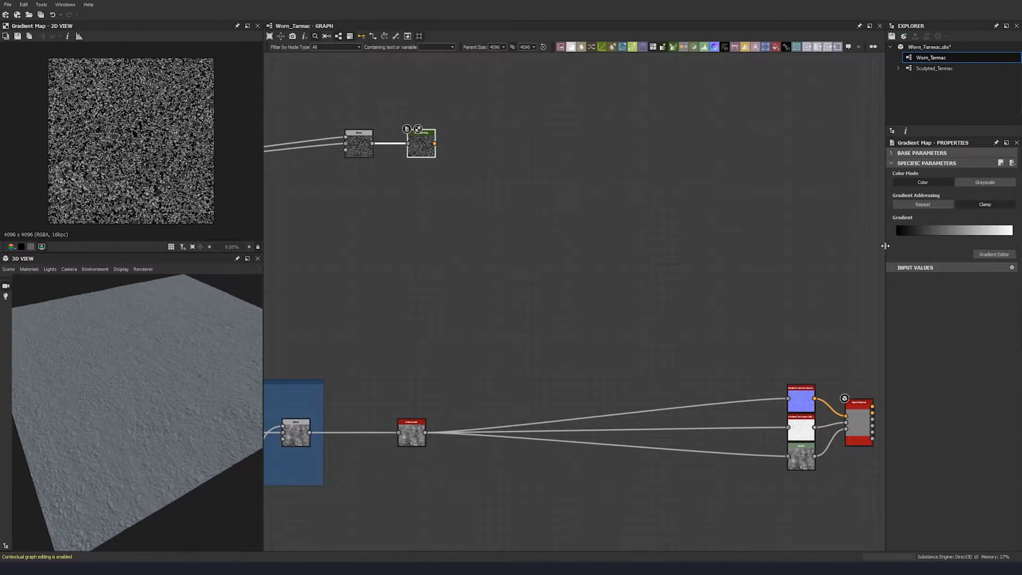
Widen the properties area and add a series of keys along the Gradient Map's ramp in the Gradient Editor
{"action": "left_click_drag", "start_coordinate": [885, 245], "coordinate": [841, 245]}
{"action": "left_click", "coordinate": [984, 253]}
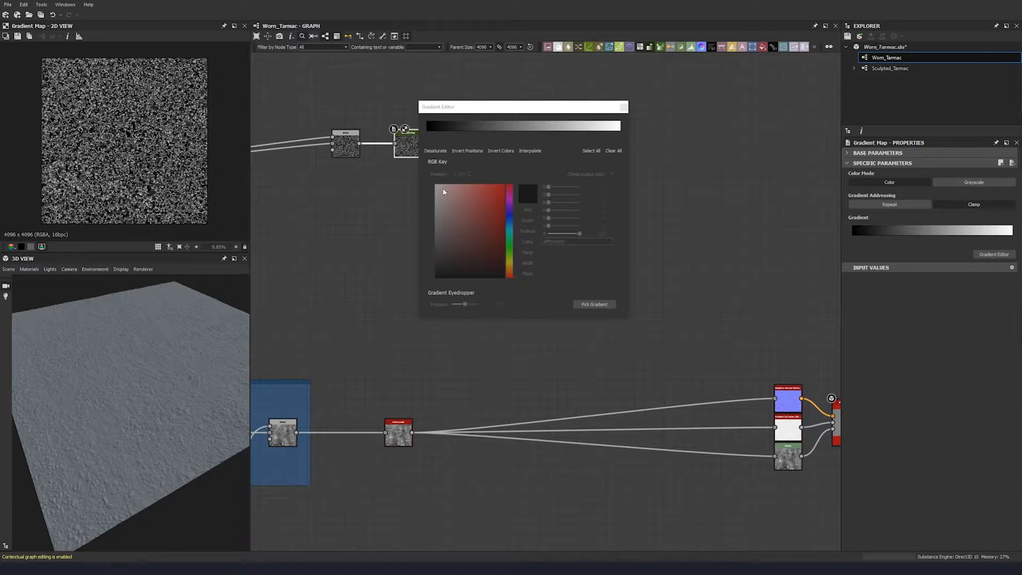
{"action": "left_click", "coordinate": [426, 130]}
{"action": "left_click", "coordinate": [442, 130]}
{"action": "left_click", "coordinate": [450, 130]}
{"action": "left_click", "coordinate": [492, 130]}
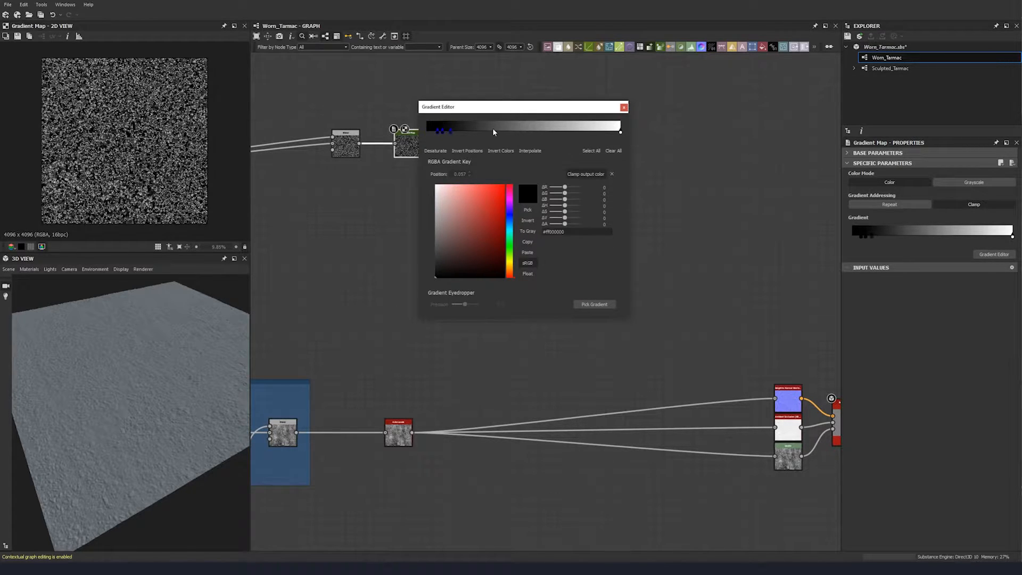
{"action": "left_click", "coordinate": [521, 129]}
{"action": "left_click", "coordinate": [542, 129]}
{"action": "left_click", "coordinate": [565, 129]}
{"action": "left_click", "coordinate": [587, 130]}
{"action": "left_click", "coordinate": [609, 129]}
Sample brown and grey stone colours for the gradient keys in the first half of the ramp, including #ff987762 and #ff737373
{"action": "left_click", "coordinate": [527, 211]}
{"action": "left_click", "coordinate": [442, 132]}
{"action": "left_click", "coordinate": [528, 210]}
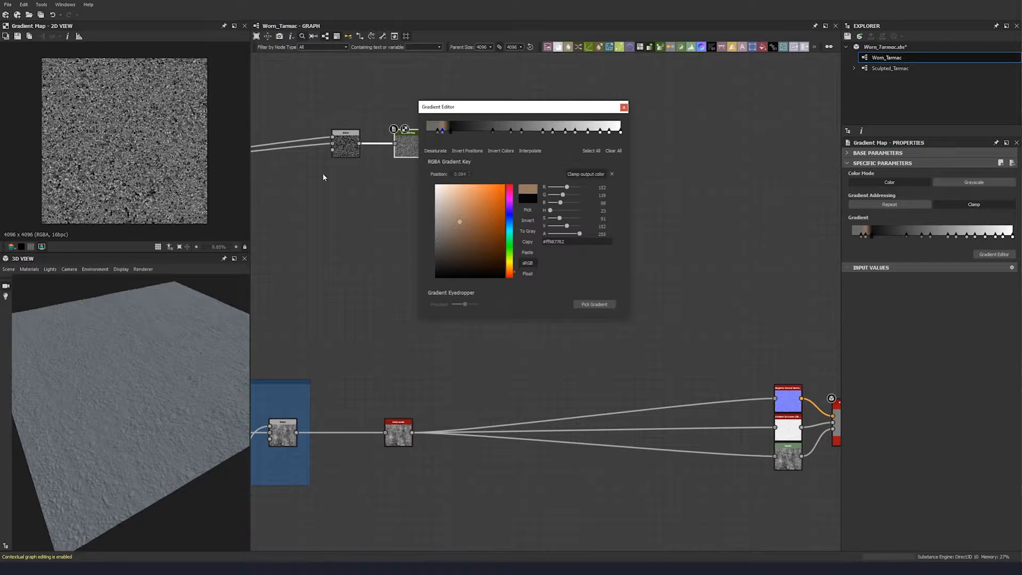
{"action": "left_click", "coordinate": [450, 131]}
{"action": "left_click", "coordinate": [528, 210]}
{"action": "left_click", "coordinate": [492, 131]}
{"action": "left_click", "coordinate": [527, 210]}
{"action": "left_click", "coordinate": [510, 132]}
{"action": "left_click", "coordinate": [527, 211]}
{"action": "left_click", "coordinate": [521, 131]}
{"action": "left_click", "coordinate": [527, 210]}
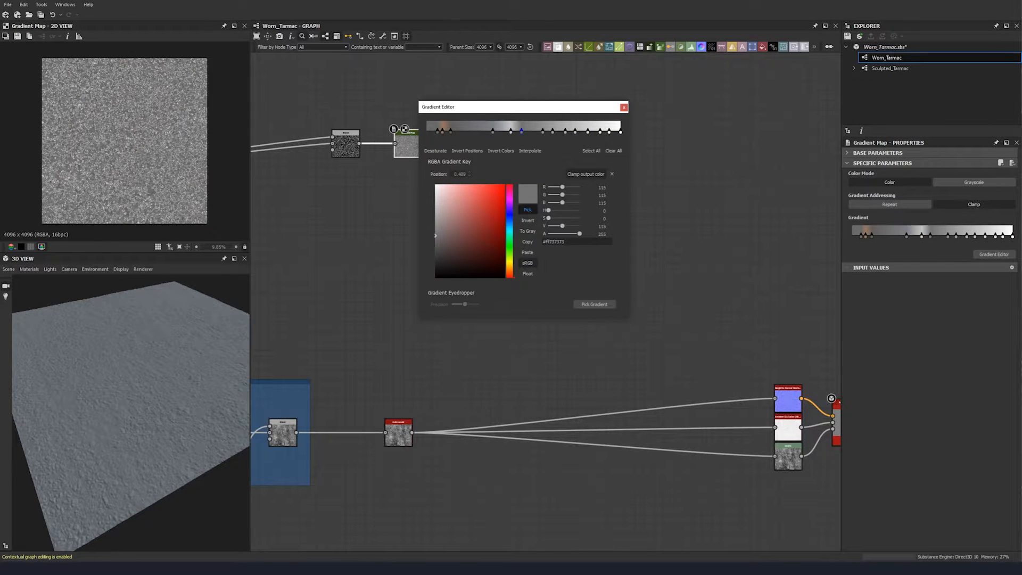
Sample brown and blue-grey colours for the three gradient keys just past the middle of the ramp
{"action": "left_click", "coordinate": [543, 131]}
{"action": "left_click", "coordinate": [528, 211]}
{"action": "left_click", "coordinate": [552, 132]}
{"action": "left_click", "coordinate": [527, 211]}
{"action": "left_click_drag", "start_coordinate": [565, 131], "coordinate": [562, 132]}
{"action": "left_click", "coordinate": [527, 210]}
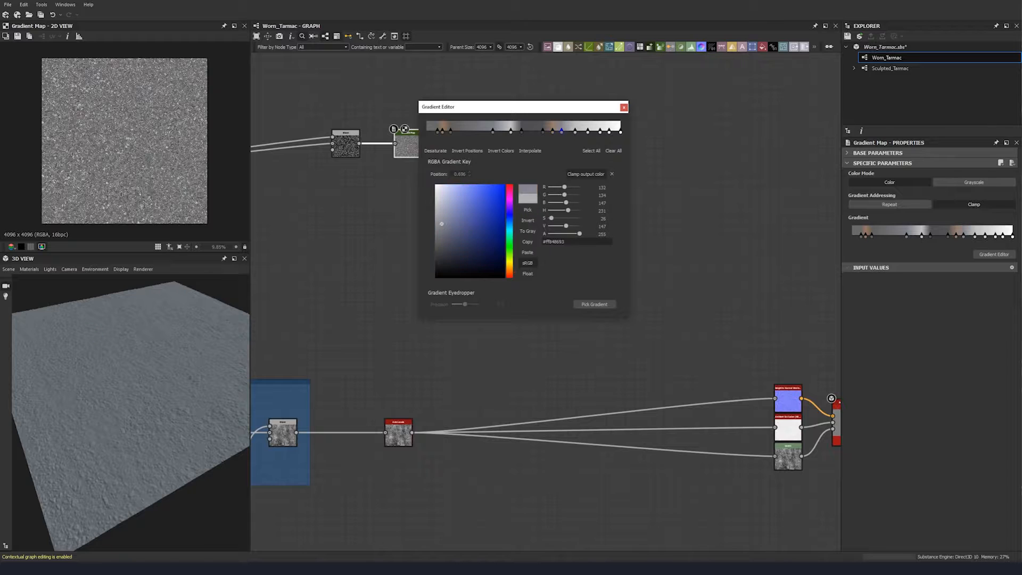
Sample grey colours for the remaining gradient keys, ending with #ff666e75 at position 1.000
{"action": "left_click", "coordinate": [574, 131]}
{"action": "left_click", "coordinate": [527, 210]}
{"action": "left_click", "coordinate": [588, 131]}
{"action": "left_click", "coordinate": [529, 212]}
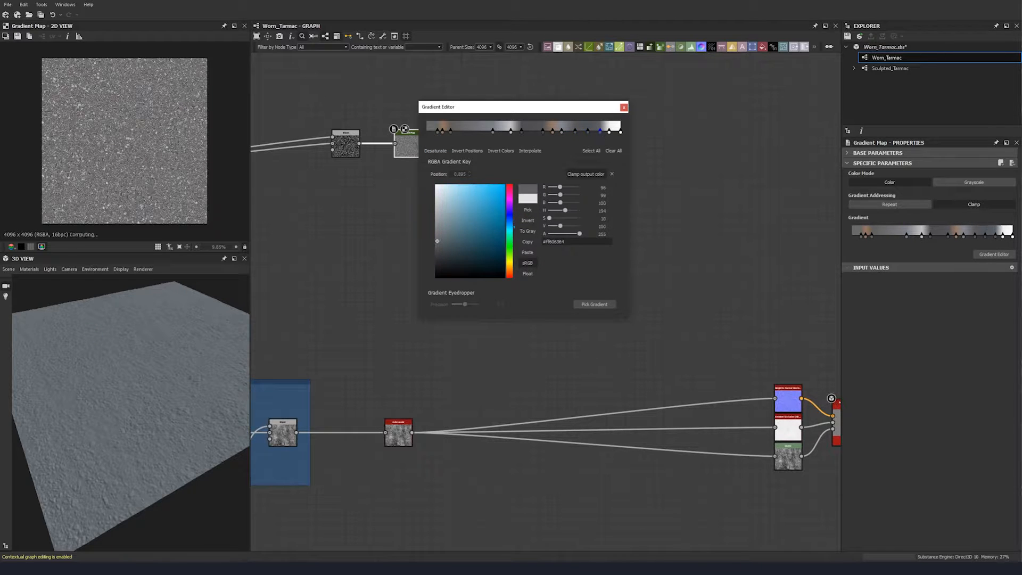
{"action": "left_click", "coordinate": [615, 131]}
{"action": "left_click", "coordinate": [527, 210]}
{"action": "left_click", "coordinate": [620, 132]}
{"action": "left_click", "coordinate": [527, 210]}
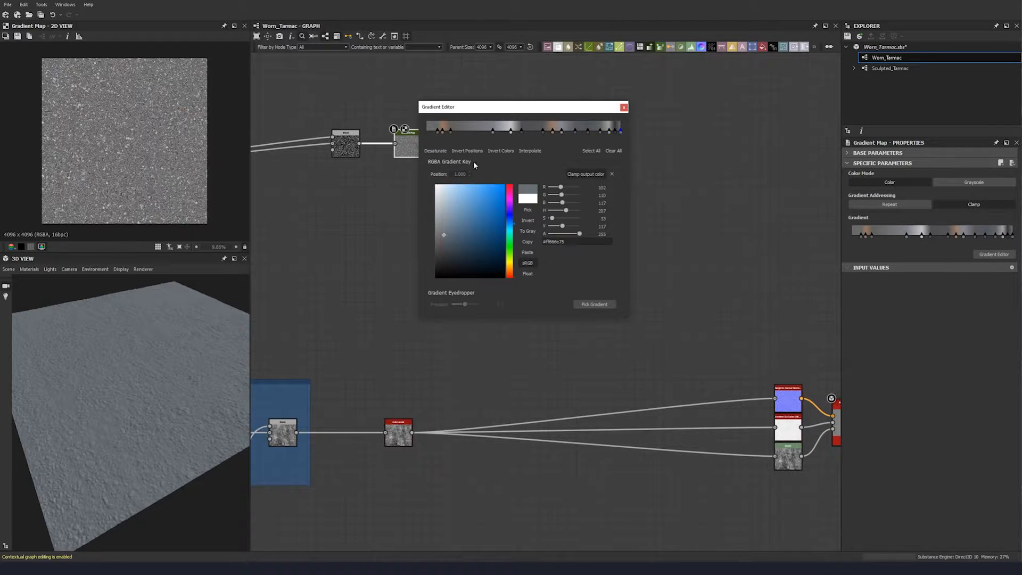
Shift several gradient keys along the ramp to rebalance the stone colour distribution, and close the Gradient Editor
{"action": "left_click_drag", "start_coordinate": [418, 170], "coordinate": [330, 169]}
{"action": "left_click_drag", "start_coordinate": [353, 131], "coordinate": [360, 132]}
{"action": "left_click_drag", "start_coordinate": [373, 132], "coordinate": [369, 132]}
{"action": "mouse_move", "coordinate": [434, 131]}
{"action": "left_mouse_down"}
{"action": "mouse_move", "coordinate": [419, 131]}
{"action": "mouse_move", "coordinate": [435, 132]}
{"action": "left_mouse_up"}
{"action": "left_click_drag", "start_coordinate": [476, 132], "coordinate": [445, 132]}
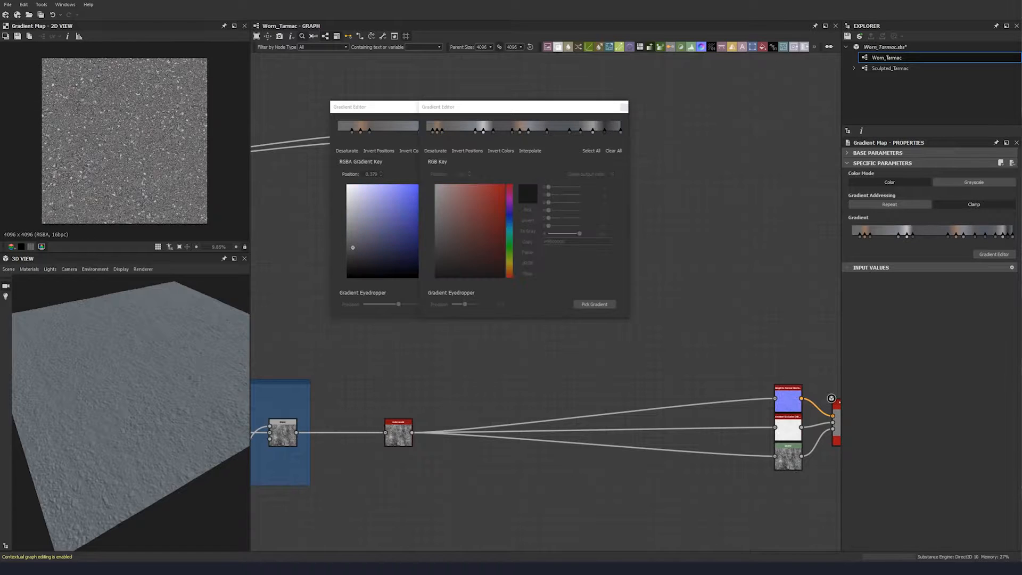
{"action": "mouse_move", "coordinate": [506, 131]}
{"action": "left_mouse_down"}
{"action": "mouse_move", "coordinate": [480, 131]}
{"action": "mouse_move", "coordinate": [525, 132]}
{"action": "left_mouse_up"}
{"action": "left_click_drag", "start_coordinate": [572, 132], "coordinate": [553, 131]}
{"action": "mouse_move", "coordinate": [590, 131]}
{"action": "left_mouse_down"}
{"action": "mouse_move", "coordinate": [575, 132]}
{"action": "mouse_move", "coordinate": [605, 131]}
{"action": "left_mouse_up"}
{"action": "scroll", "coordinate": [117, 162], "scroll_direction": "up", "scroll_amount": 6}
{"action": "left_click", "coordinate": [624, 108]}
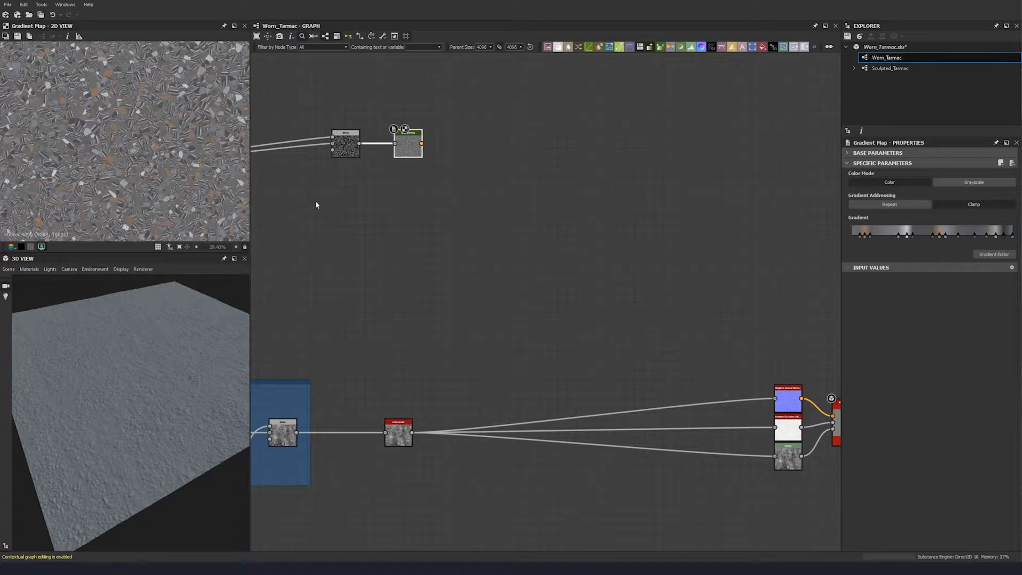
Add a Flood Fill to Color node above and beyond the Gradient Map node
{"action": "middle_click_drag", "start_coordinate": [430, 108], "coordinate": [455, 202]}
{"action": "key", "text": "space"}
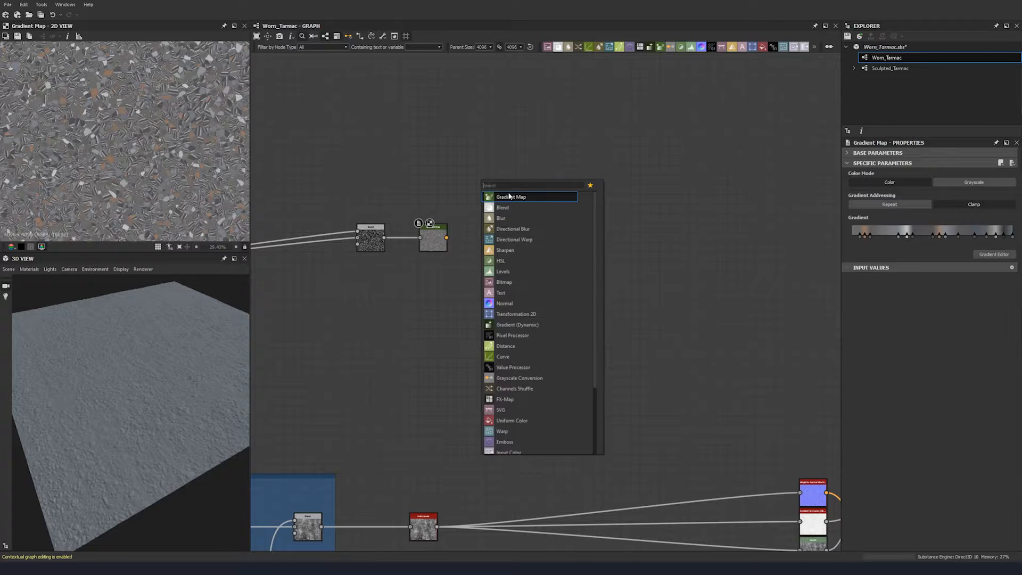
{"action": "type", "text": "floo"}
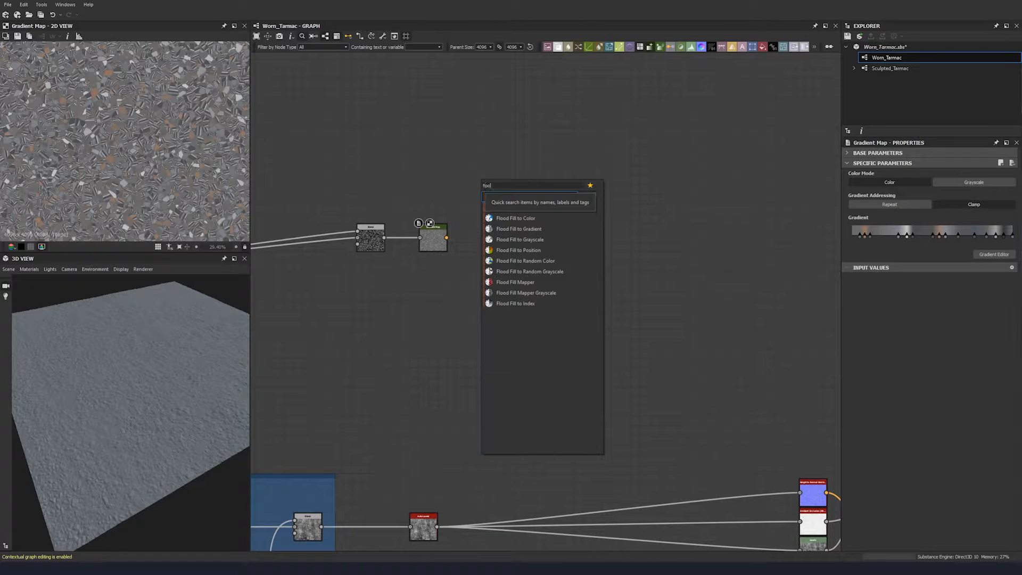
{"action": "left_click", "coordinate": [515, 218]}
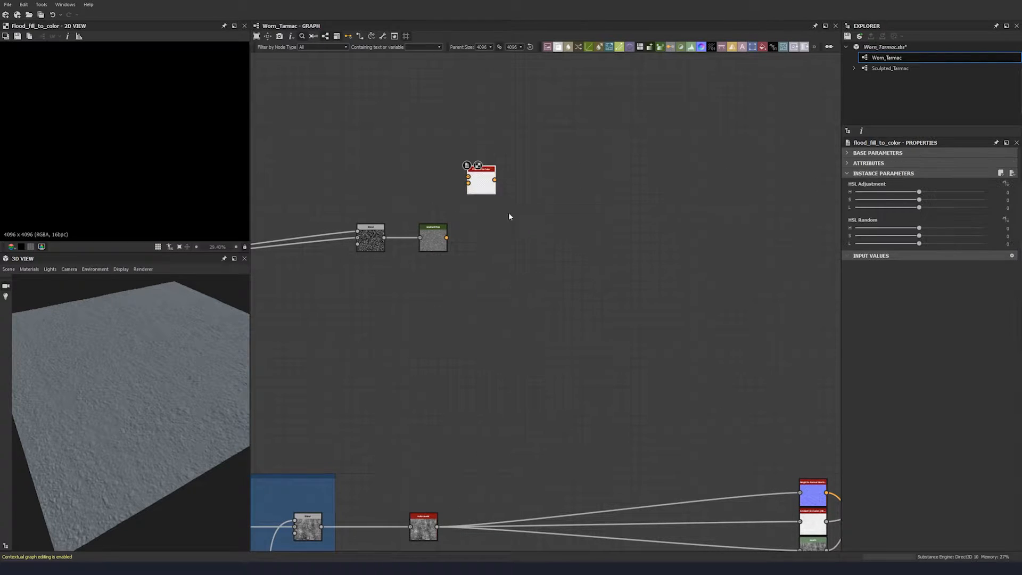
Connect the Flood Fill node at the start of the Surface Noise frame to the first input of the Flood Fill to Color node
{"action": "scroll", "coordinate": [509, 212], "scroll_direction": "down", "scroll_amount": 5}
{"action": "middle_click_drag", "start_coordinate": [436, 189], "coordinate": [407, 238]}
{"action": "scroll", "coordinate": [310, 259], "scroll_direction": "up", "scroll_amount": 5}
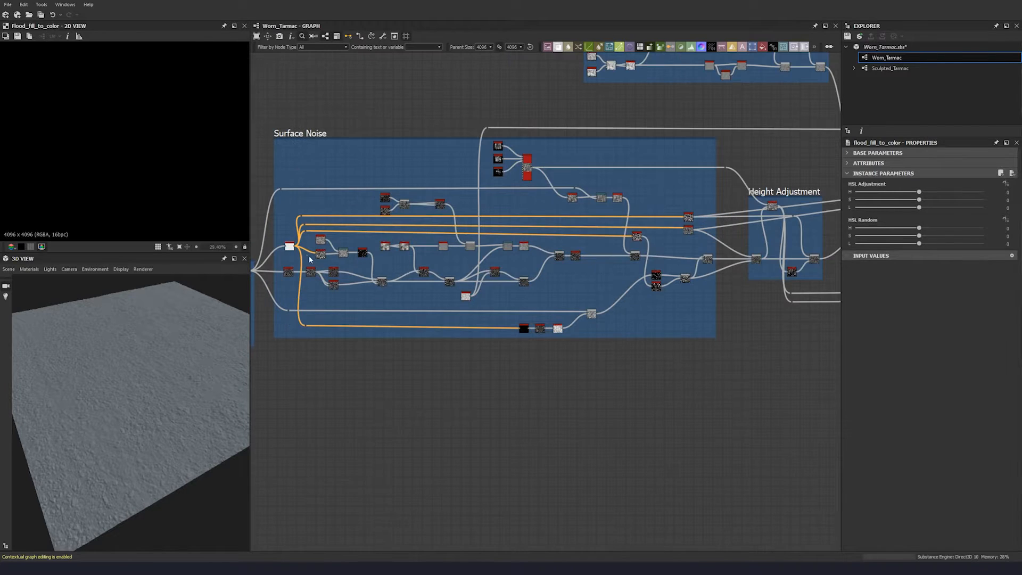
{"action": "left_click", "coordinate": [293, 247]}
{"action": "middle_click_drag", "start_coordinate": [787, 229], "coordinate": [365, 224]}
{"action": "middle_click_drag", "start_coordinate": [676, 216], "coordinate": [371, 215]}
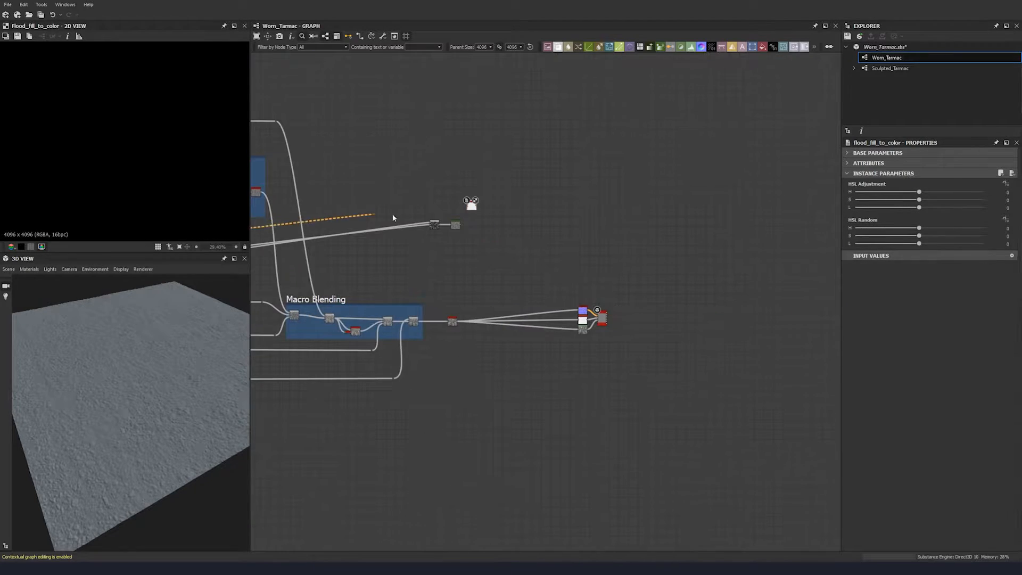
{"action": "scroll", "coordinate": [419, 213], "scroll_direction": "up", "scroll_amount": 5}
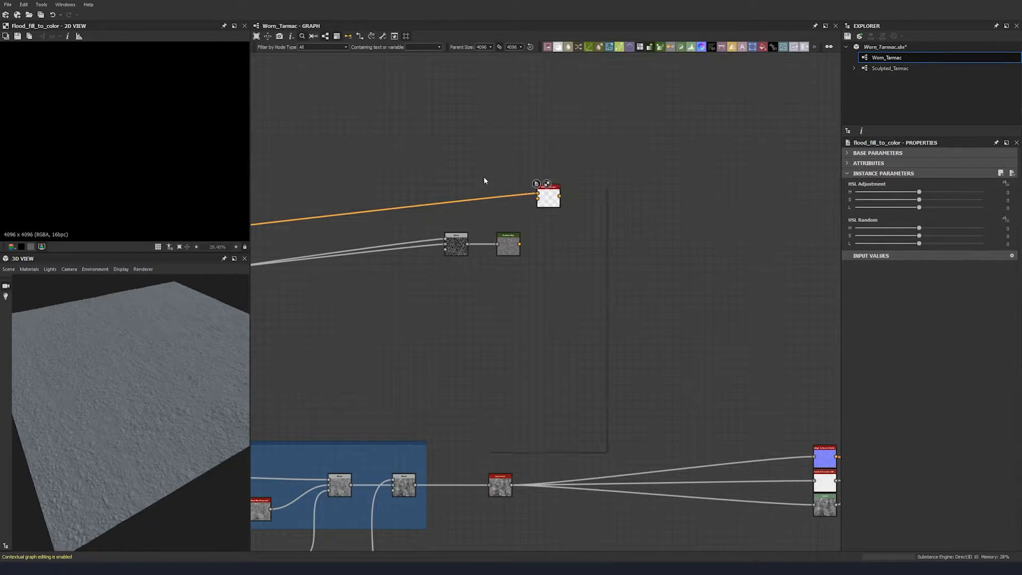
Add a Uniform Color node, connect it to the Flood Fill to Color node's second input, and set its colour to a dark grey
{"action": "key", "text": "space"}
{"action": "type", "text": "uniform"}
{"action": "left_click", "coordinate": [512, 195]}
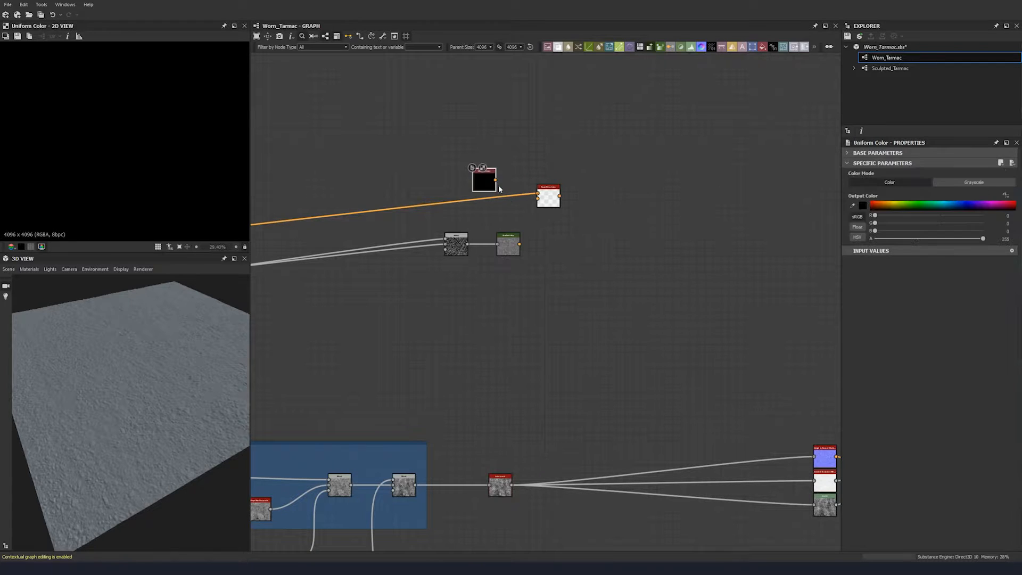
{"action": "scroll", "coordinate": [483, 198], "scroll_direction": "up", "scroll_amount": 4}
{"action": "left_click", "coordinate": [482, 197]}
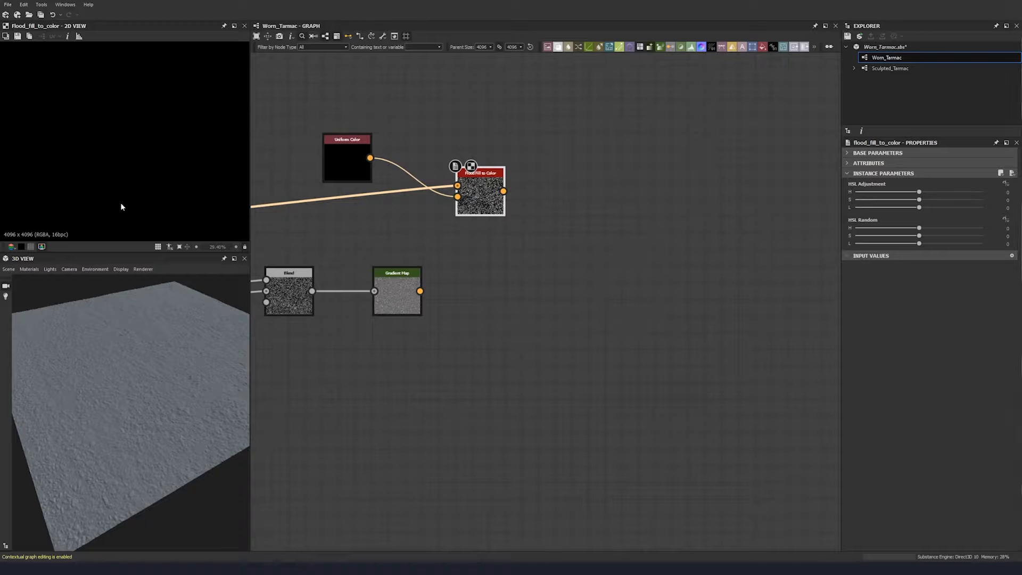
{"action": "left_click", "coordinate": [364, 160]}
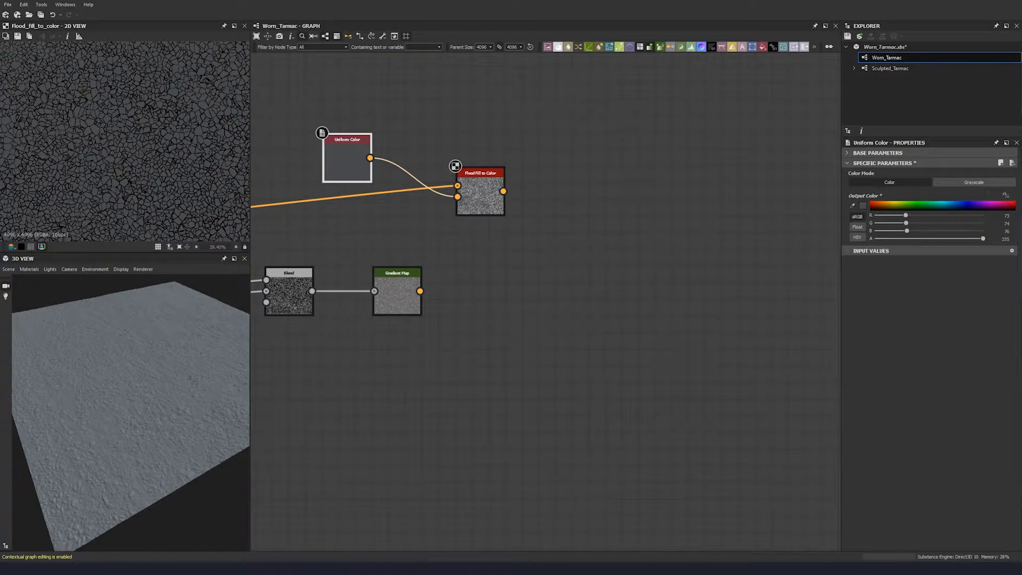
{"action": "middle_click_drag", "start_coordinate": [333, 182], "coordinate": [298, 202]}
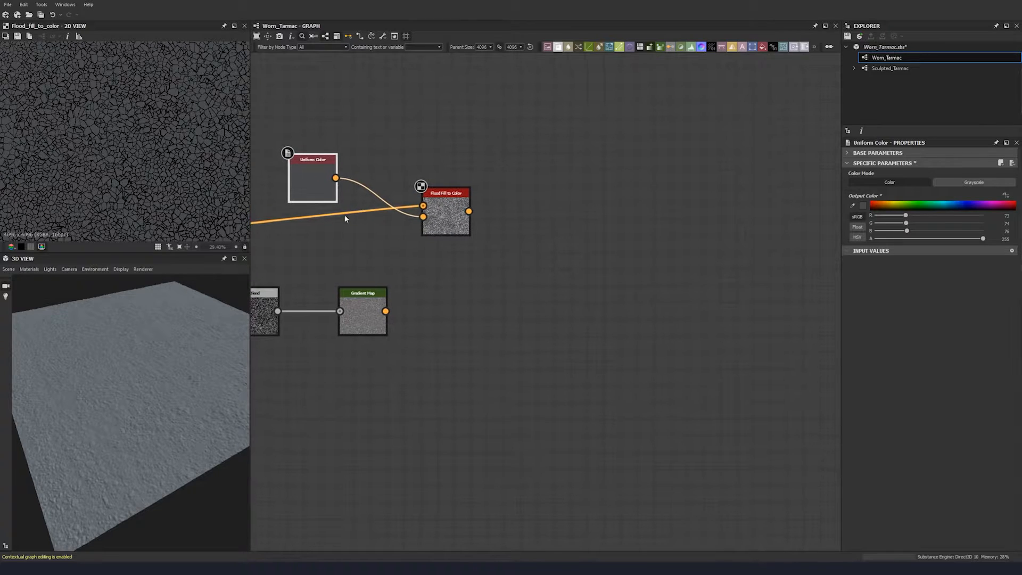
Set the Flood Fill to Color node's HSL Random values to H -0.13, S 0.14 and L -0.25, and inspect the result
{"action": "left_click", "coordinate": [446, 215]}
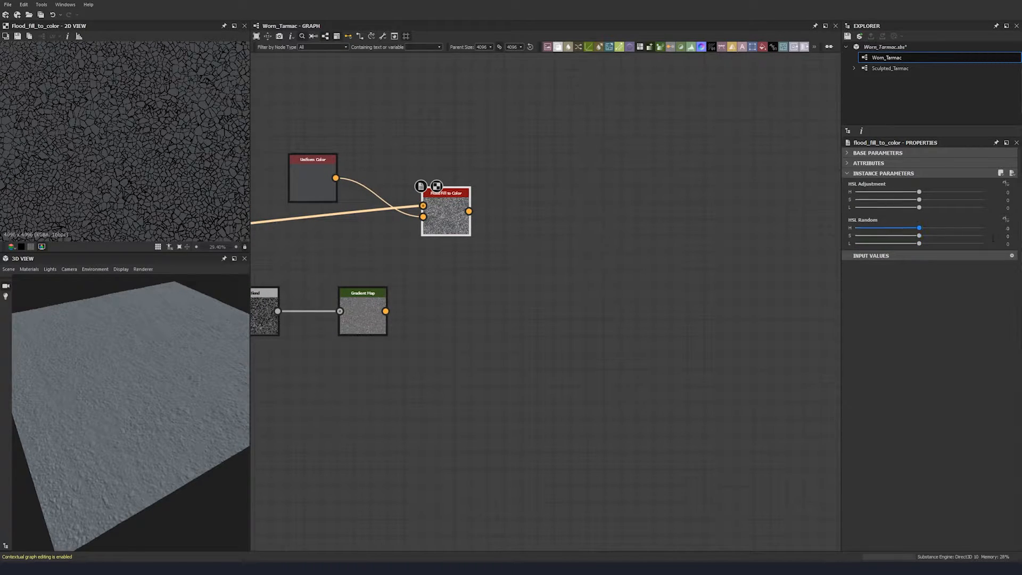
{"action": "double_click", "coordinate": [1008, 228]}
{"action": "key", "text": "Return"}
{"action": "left_click", "coordinate": [1007, 236]}
{"action": "double_click", "coordinate": [1008, 237]}
{"action": "type", "text": "0.14"}
{"action": "key", "text": "Return"}
{"action": "left_click", "coordinate": [1006, 243]}
{"action": "double_click", "coordinate": [1006, 244]}
{"action": "type", "text": "-0.25"}
{"action": "key", "text": "Return"}
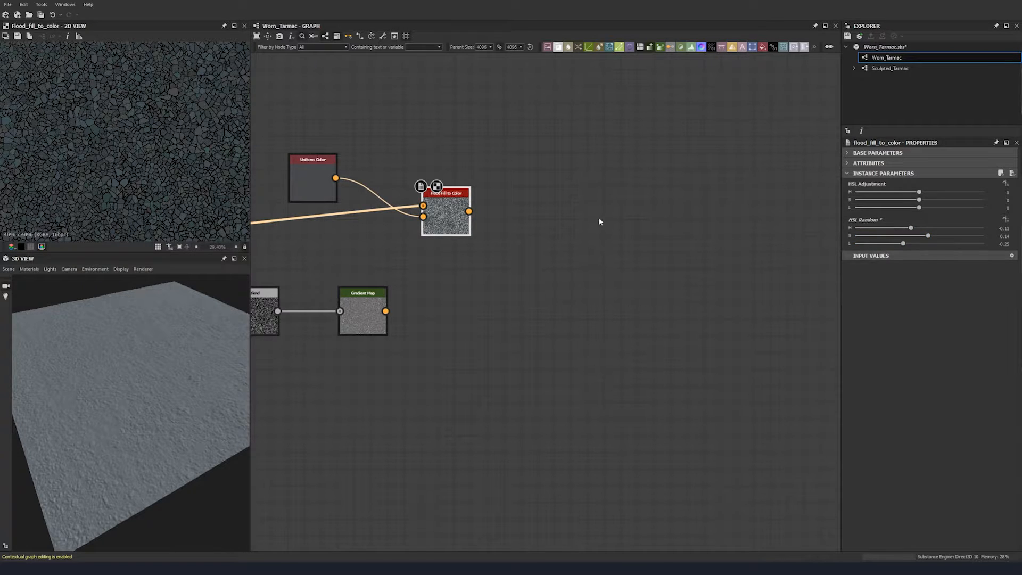
{"action": "middle_click_drag", "start_coordinate": [86, 193], "coordinate": [126, 38]}
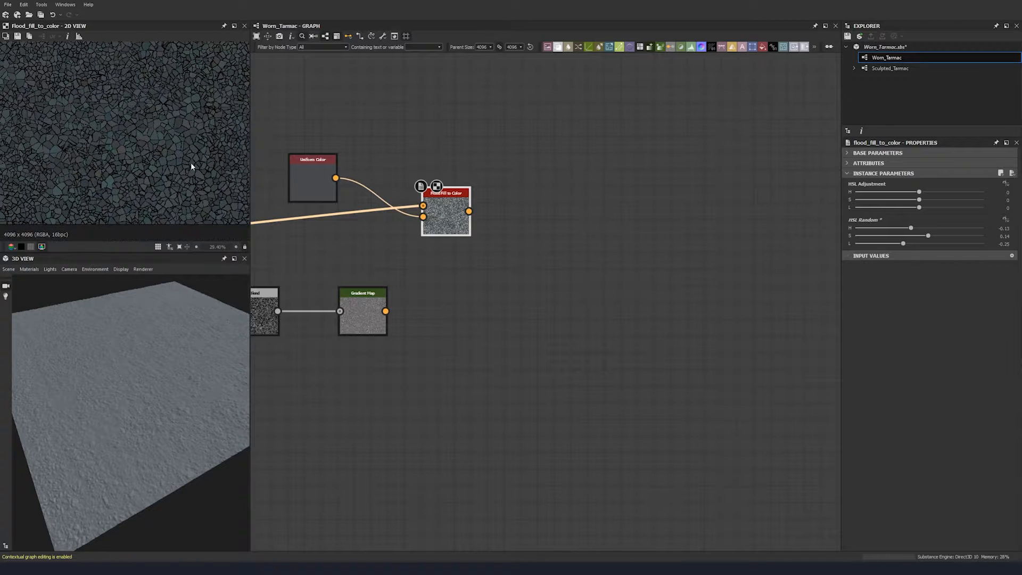
{"action": "middle_click_drag", "start_coordinate": [190, 161], "coordinate": [62, 172]}
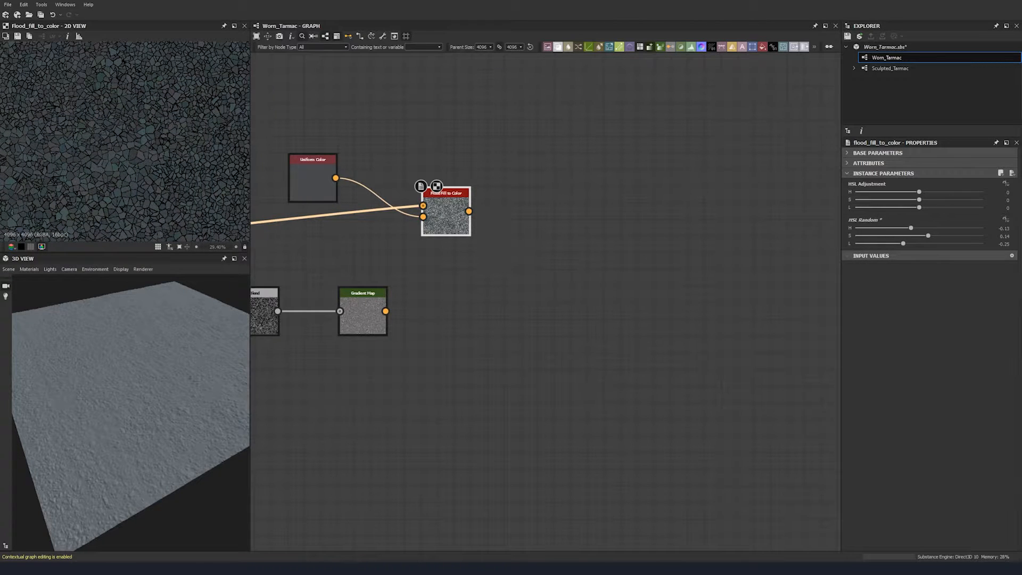
Add a Blend node with Flood Fill to Color as the foreground and the Gradient Map as the background
{"action": "middle_click_drag", "start_coordinate": [503, 298], "coordinate": [465, 278]}
{"action": "key", "text": "space"}
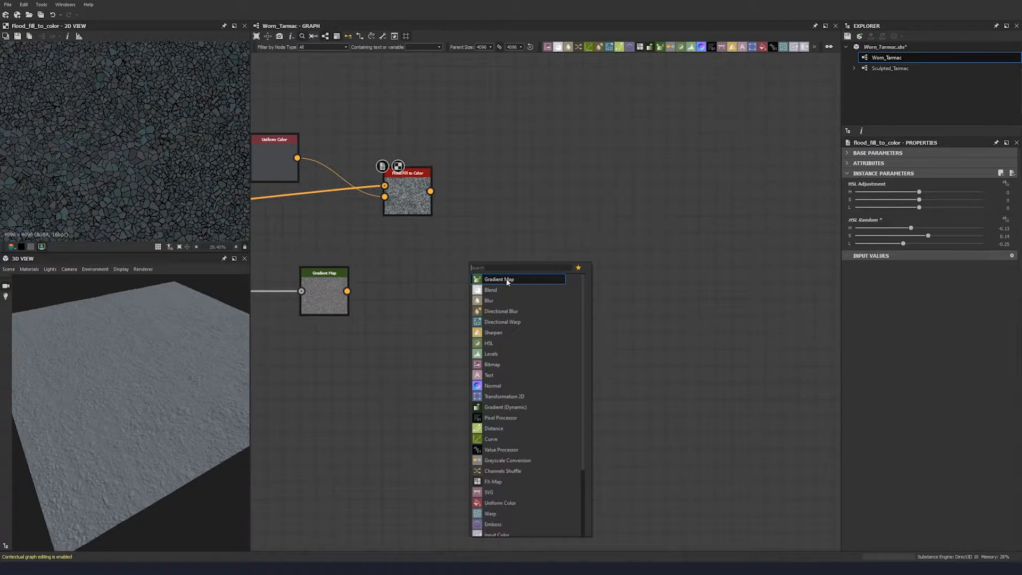
{"action": "left_click", "coordinate": [508, 290]}
{"action": "left_click_drag", "start_coordinate": [429, 191], "coordinate": [451, 246]}
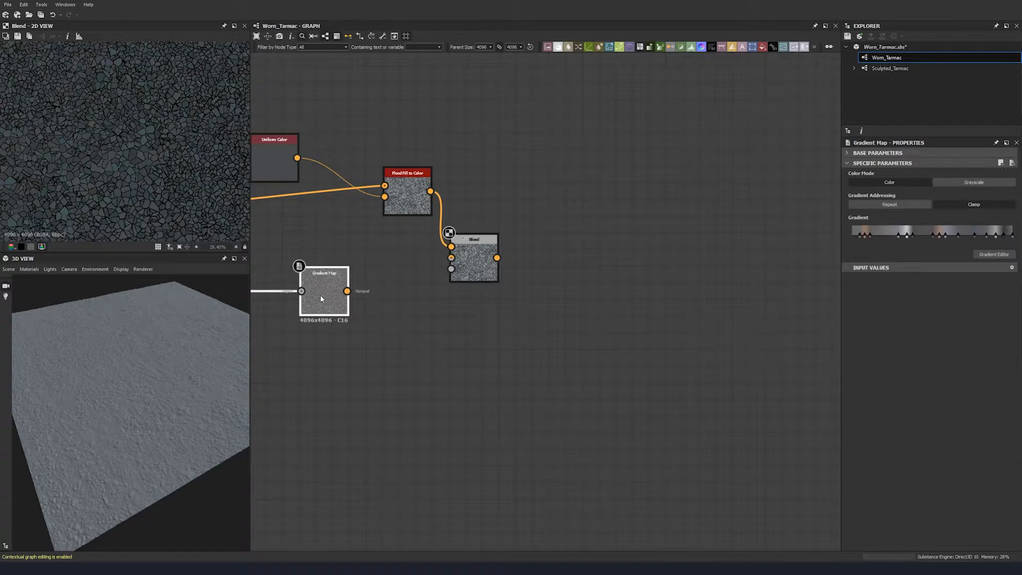
{"action": "double_click", "coordinate": [320, 295]}
{"action": "scroll", "coordinate": [98, 177], "scroll_direction": "down", "scroll_amount": 3}
{"action": "scroll", "coordinate": [98, 181], "scroll_direction": "up", "scroll_amount": 3}
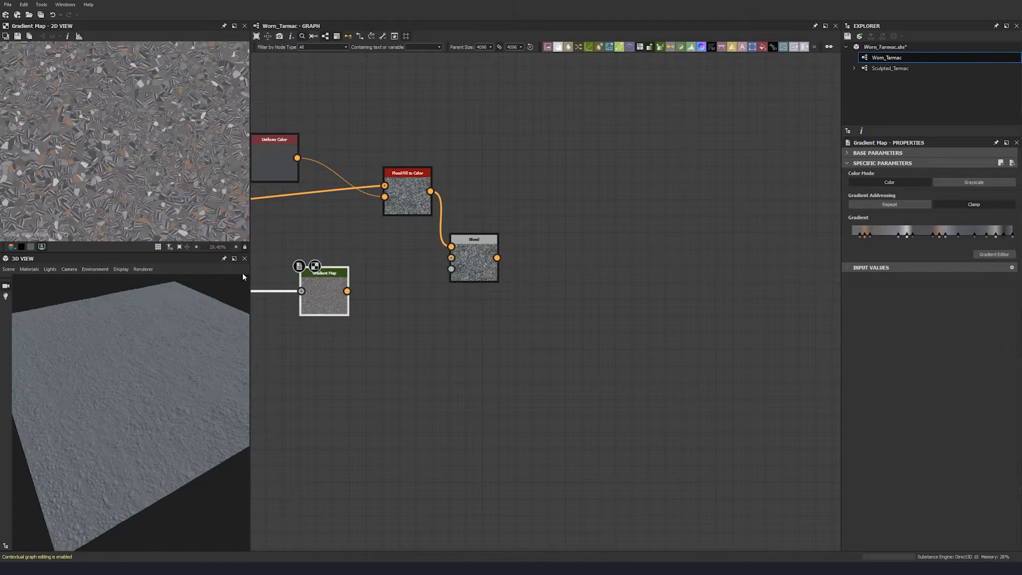
{"action": "left_click_drag", "start_coordinate": [347, 291], "coordinate": [451, 258]}
Set the new Blend node's opacity to 0.2, align it with the Gradient Map node, and compare their outputs
{"action": "double_click", "coordinate": [480, 257]}
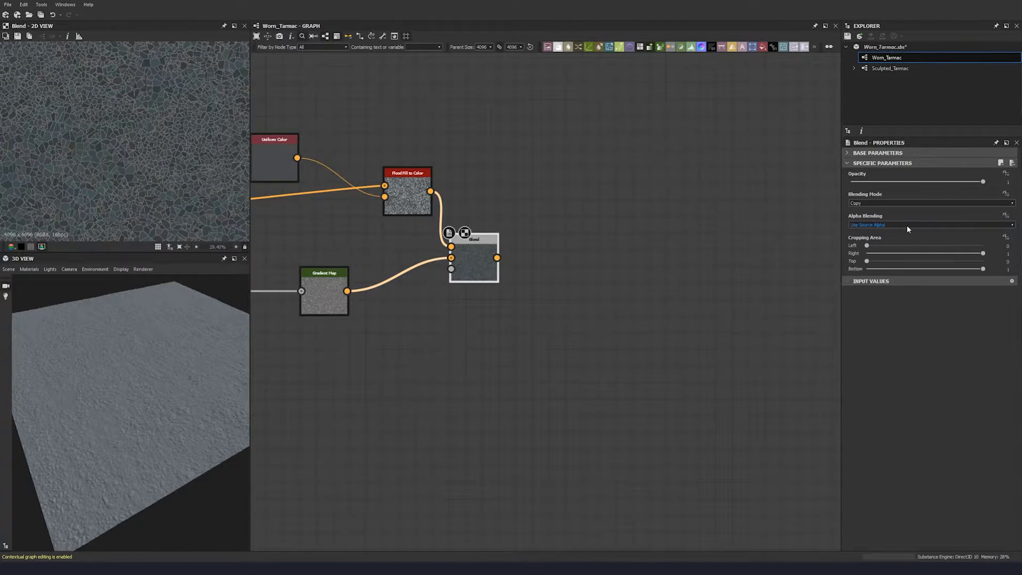
{"action": "type", "text": "0.2"}
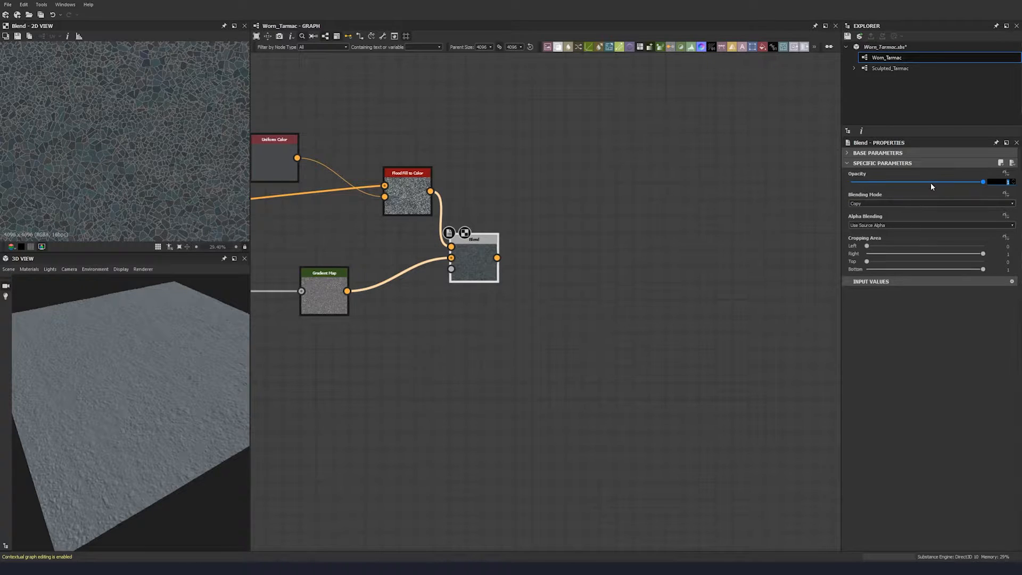
{"action": "key", "text": "Return"}
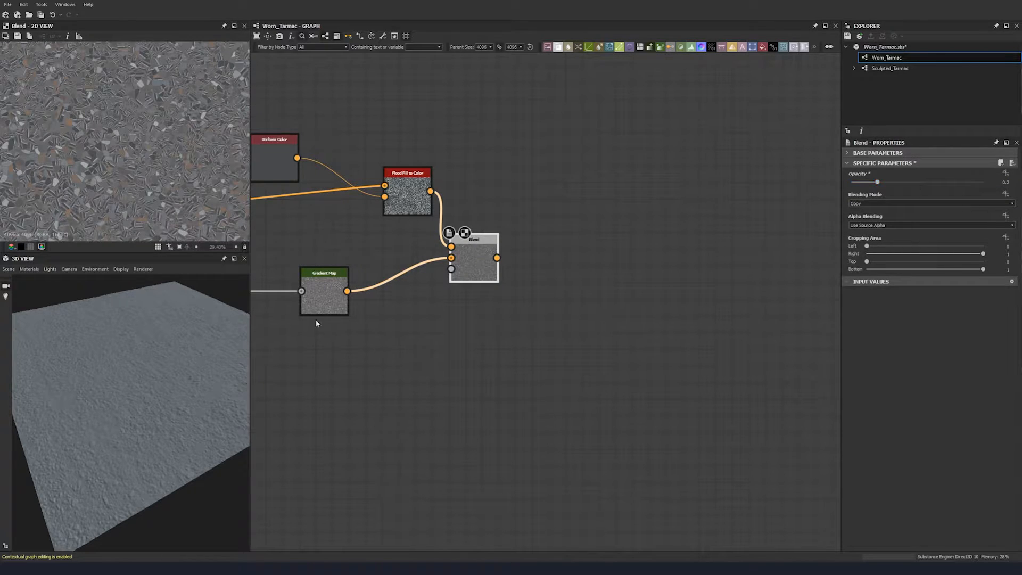
{"action": "double_click", "coordinate": [323, 298]}
{"action": "left_click_drag", "start_coordinate": [479, 275], "coordinate": [495, 308]}
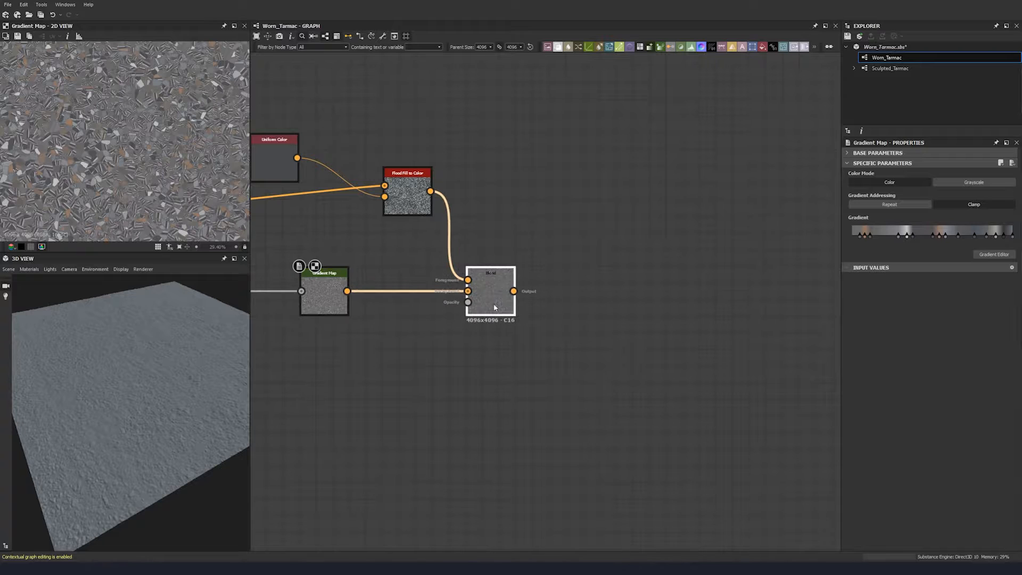
{"action": "double_click", "coordinate": [493, 300]}
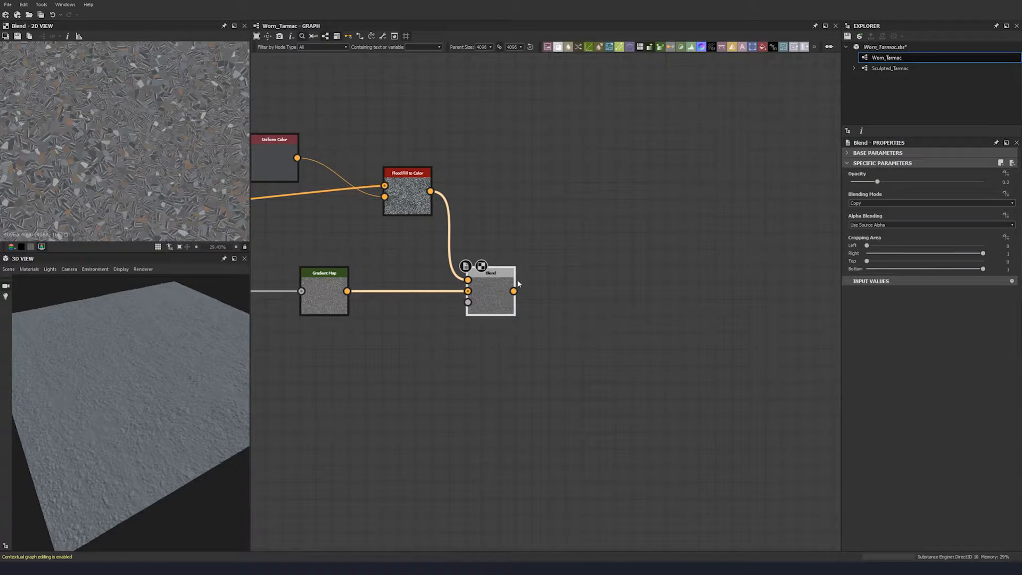
Add a Slope Blur Color node after the Blend and connect the Blend output to its colour input
{"action": "middle_click_drag", "start_coordinate": [534, 292], "coordinate": [315, 280]}
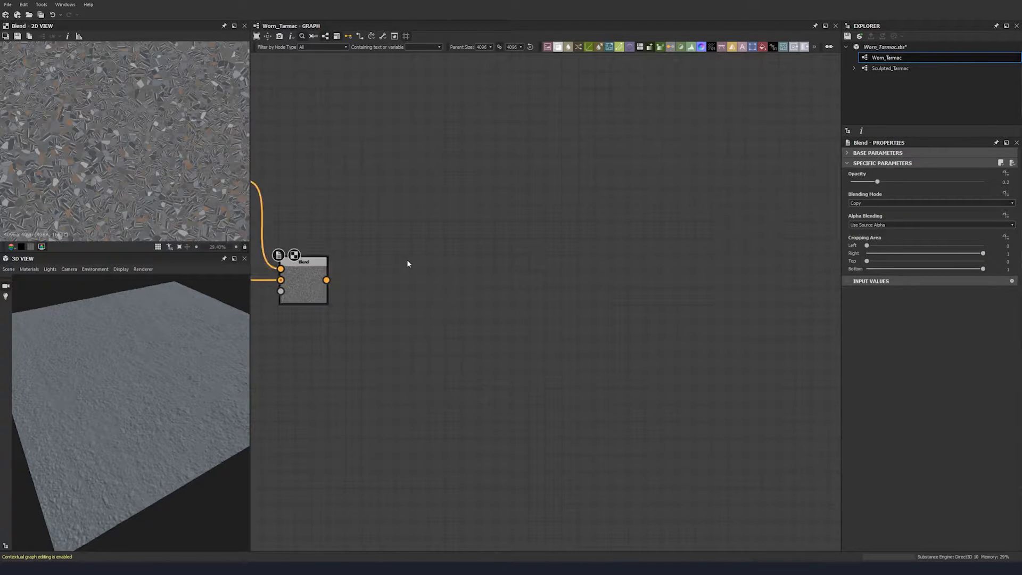
{"action": "key", "text": "space"}
{"action": "type", "text": "slop"}
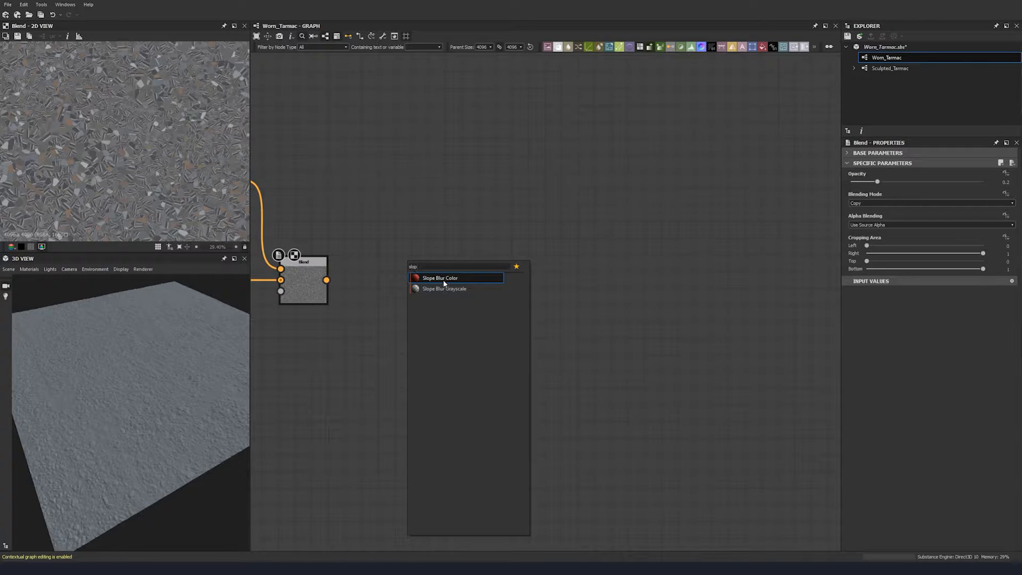
{"action": "left_click", "coordinate": [443, 278]}
{"action": "left_click_drag", "start_coordinate": [326, 280], "coordinate": [483, 273]}
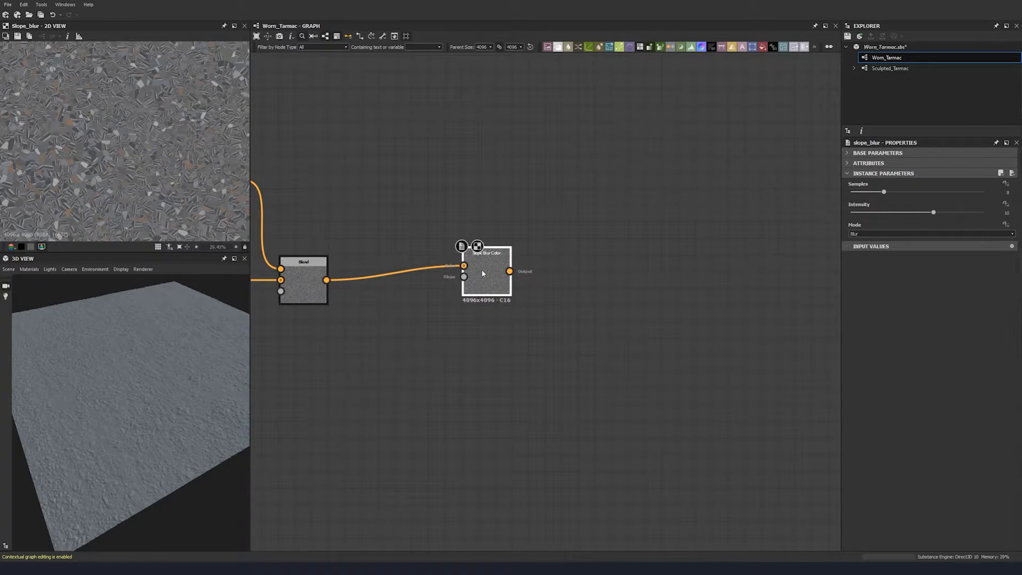
Set the Slope Blur Color node to 32 samples and an intensity of 0.4
{"action": "left_click_drag", "start_coordinate": [912, 191], "coordinate": [1000, 196]}
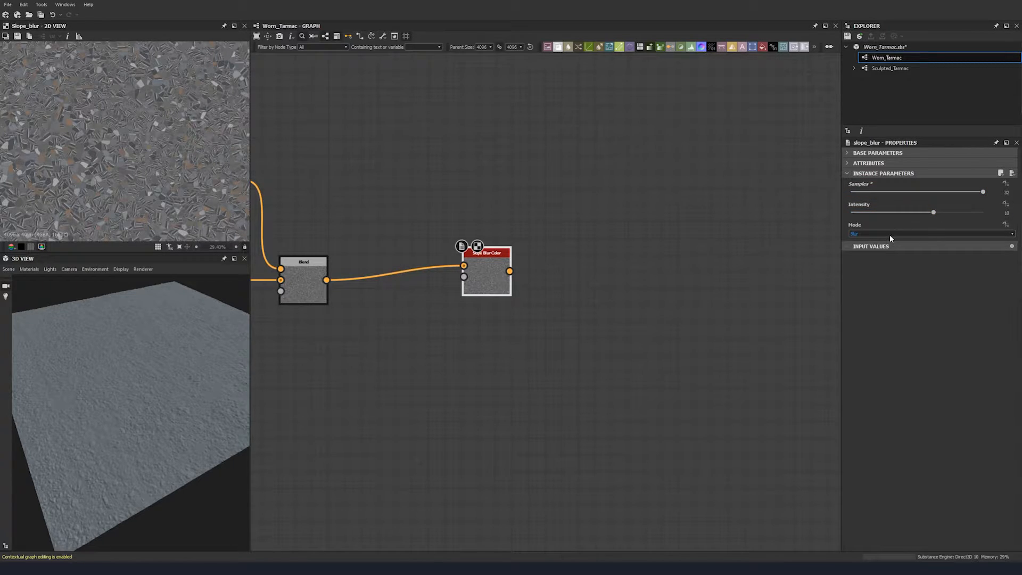
{"action": "type", "text": "0."}
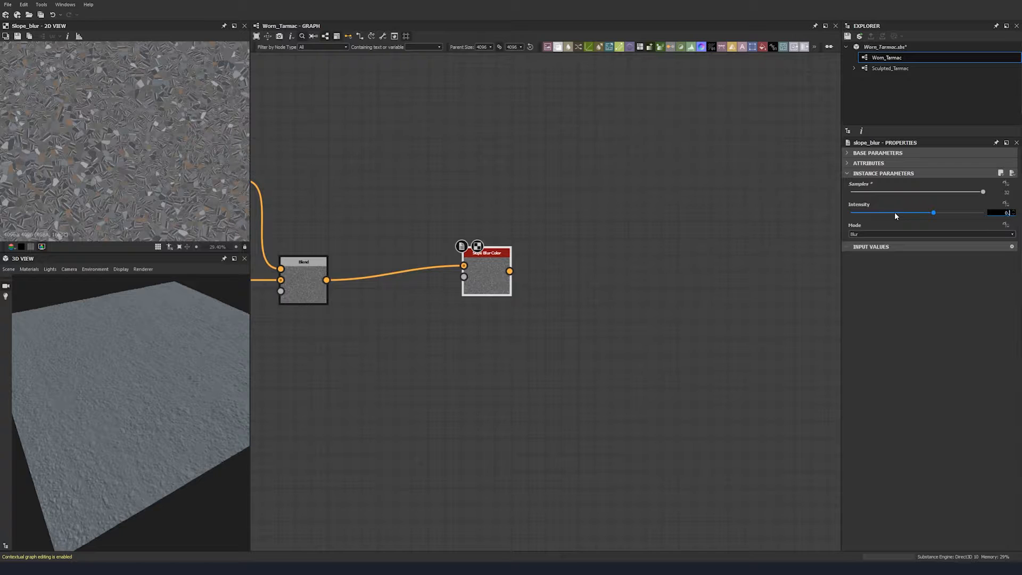
{"action": "type", "text": "4"}
{"action": "key", "text": "Return"}
Connect the cloud-noise Auto Levels node from the frame above Height Adjustment to the slope input of the Slope Blur Color node
{"action": "scroll", "coordinate": [489, 263], "scroll_direction": "down", "scroll_amount": 8}
{"action": "middle_click_drag", "start_coordinate": [427, 268], "coordinate": [670, 266]}
{"action": "middle_click_drag", "start_coordinate": [378, 265], "coordinate": [590, 265]}
{"action": "middle_click_drag", "start_coordinate": [430, 234], "coordinate": [435, 235]}
{"action": "scroll", "coordinate": [346, 176], "scroll_direction": "up", "scroll_amount": 5}
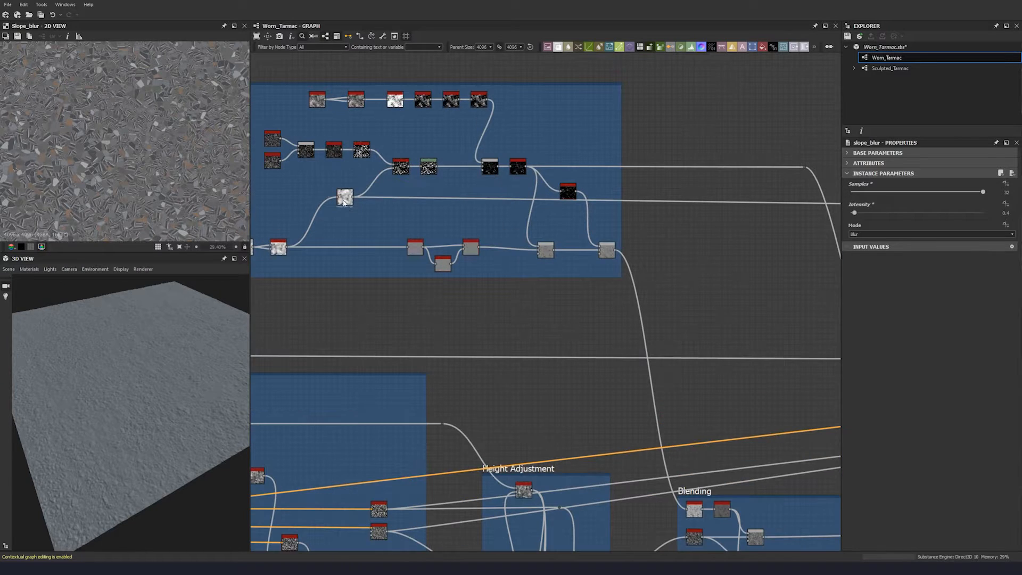
{"action": "double_click", "coordinate": [347, 199]}
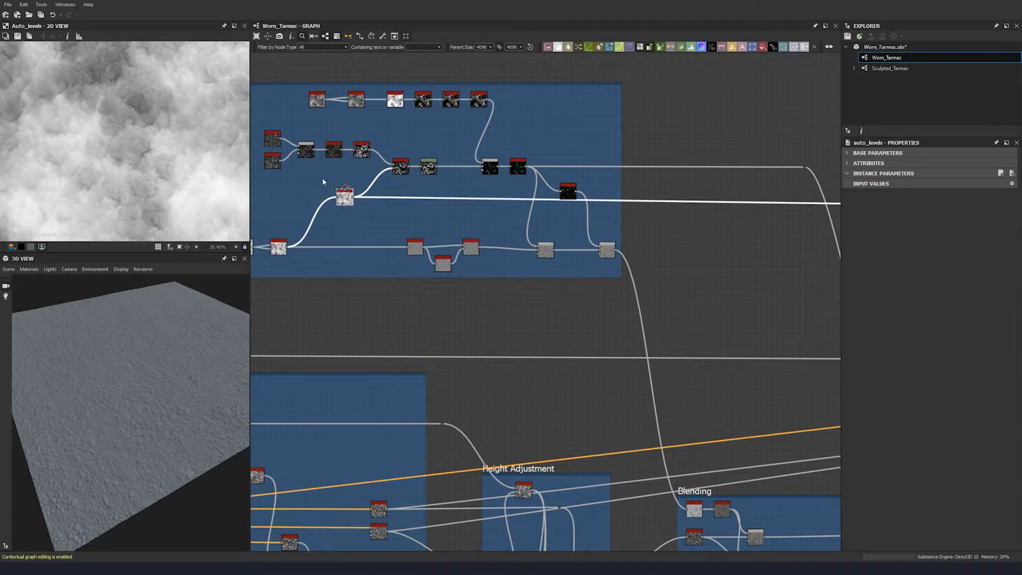
{"action": "left_click", "coordinate": [354, 197]}
{"action": "middle_click_drag", "start_coordinate": [687, 292], "coordinate": [298, 228]}
{"action": "middle_click_drag", "start_coordinate": [659, 260], "coordinate": [477, 282]}
{"action": "middle_click_drag", "start_coordinate": [403, 233], "coordinate": [276, 199]}
{"action": "middle_click_drag", "start_coordinate": [717, 362], "coordinate": [364, 239]}
{"action": "scroll", "coordinate": [409, 223], "scroll_direction": "up", "scroll_amount": 5}
{"action": "left_click", "coordinate": [355, 114]}
{"action": "middle_click_drag", "start_coordinate": [377, 180], "coordinate": [460, 251]}
Compare the stone colours before and after the Slope Blur Color node up close
{"action": "double_click", "coordinate": [460, 178]}
{"action": "scroll", "coordinate": [156, 176], "scroll_direction": "up", "scroll_amount": 4}
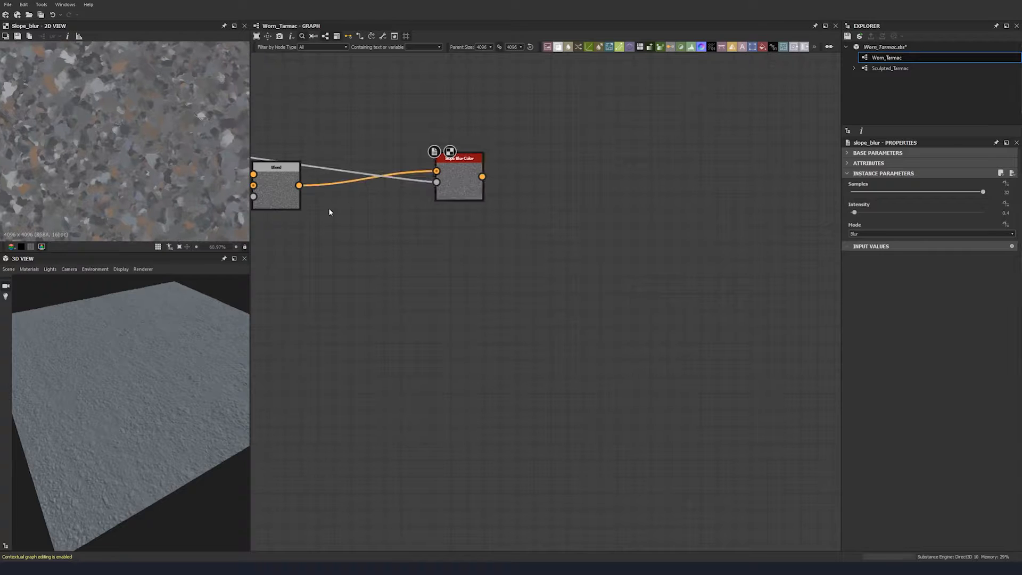
{"action": "double_click", "coordinate": [292, 197]}
{"action": "double_click", "coordinate": [458, 181]}
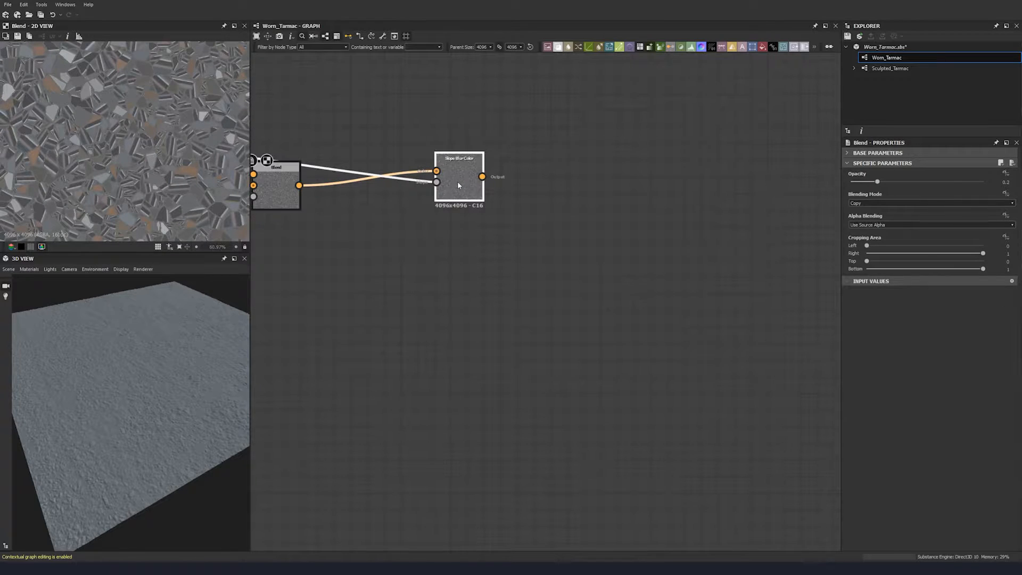
{"action": "middle_click_drag", "start_coordinate": [54, 167], "coordinate": [115, 201]}
{"action": "middle_click_drag", "start_coordinate": [157, 144], "coordinate": [116, 145]}
{"action": "scroll", "coordinate": [121, 135], "scroll_direction": "up", "scroll_amount": 2}
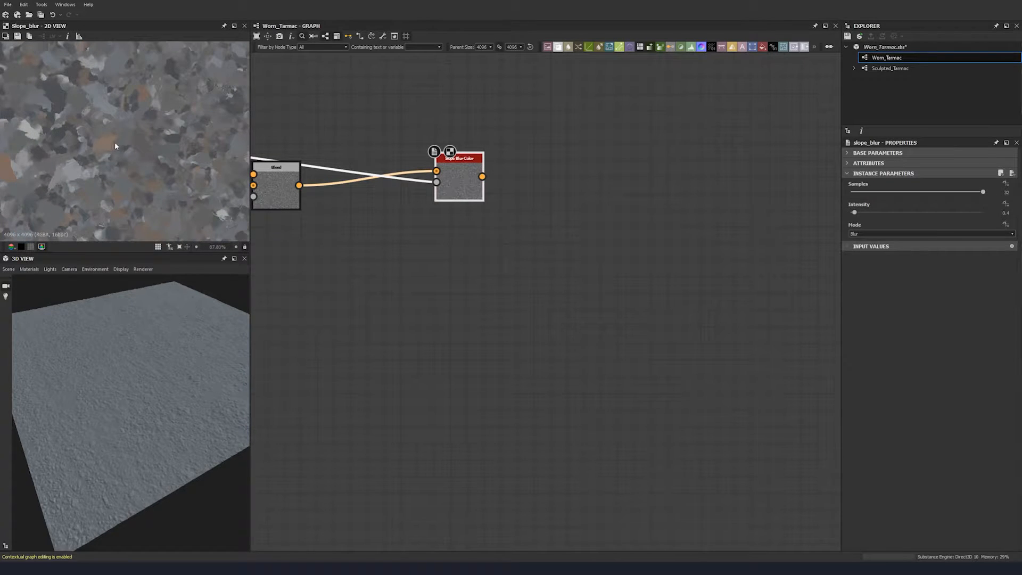
{"action": "left_click", "coordinate": [287, 201]}
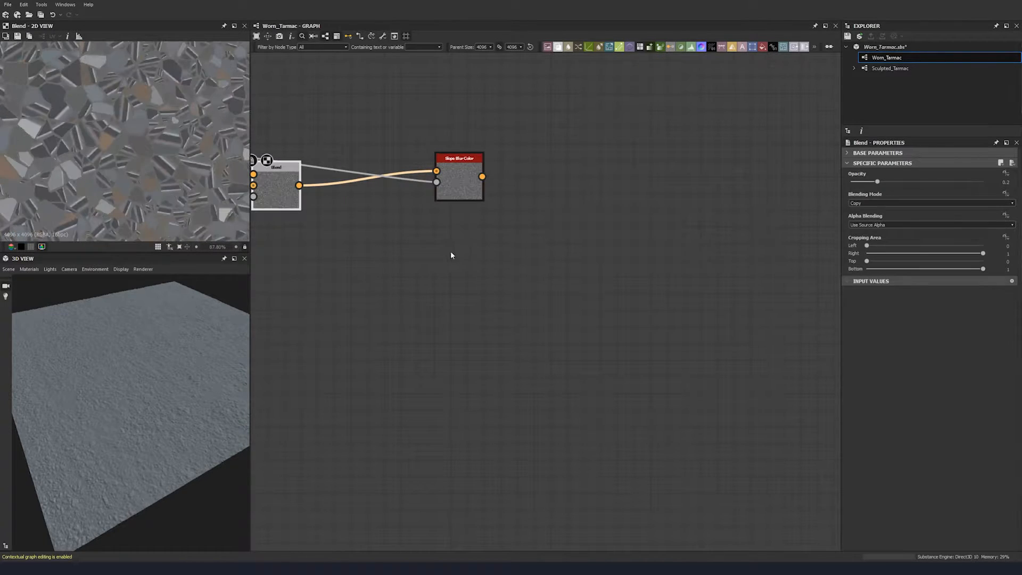
{"action": "left_click", "coordinate": [447, 188]}
{"action": "left_click", "coordinate": [292, 197]}
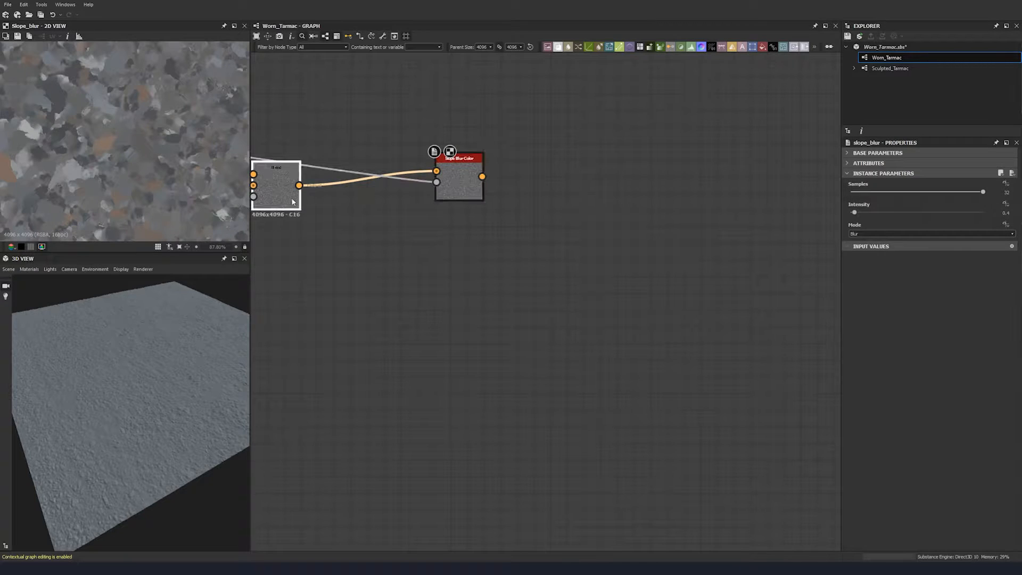
{"action": "left_click", "coordinate": [453, 187]}
{"action": "scroll", "coordinate": [456, 194], "scroll_direction": "down", "scroll_amount": 4}
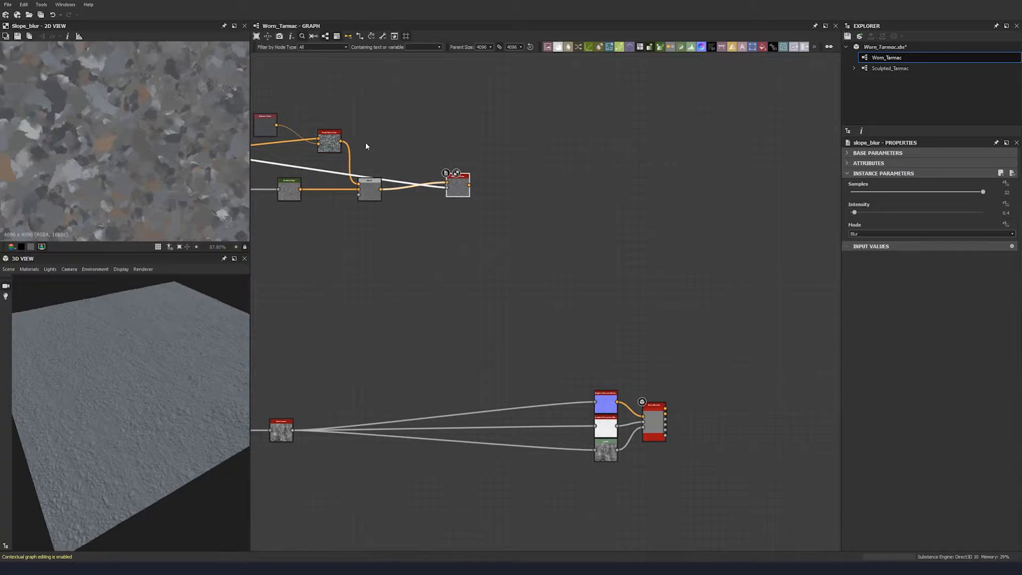
{"action": "scroll", "coordinate": [373, 146], "scroll_direction": "down", "scroll_amount": 4}
{"action": "scroll", "coordinate": [335, 165], "scroll_direction": "down", "scroll_amount": 1}
{"action": "middle_click_drag", "start_coordinate": [335, 164], "coordinate": [400, 204]}
{"action": "scroll", "coordinate": [400, 205], "scroll_direction": "down", "scroll_amount": 3}
{"action": "middle_click_drag", "start_coordinate": [333, 198], "coordinate": [430, 207]}
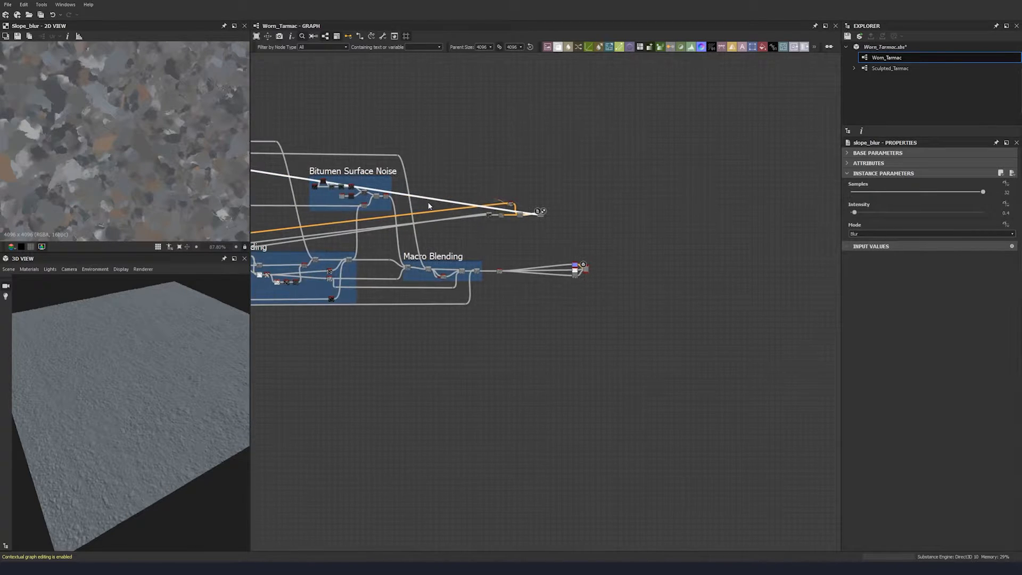
{"action": "left_click_drag", "start_coordinate": [538, 211], "coordinate": [542, 212]}
{"action": "middle_click_drag", "start_coordinate": [547, 216], "coordinate": [418, 233]}
{"action": "scroll", "coordinate": [418, 233], "scroll_direction": "up", "scroll_amount": 5}
{"action": "scroll", "coordinate": [415, 218], "scroll_direction": "up", "scroll_amount": 4}
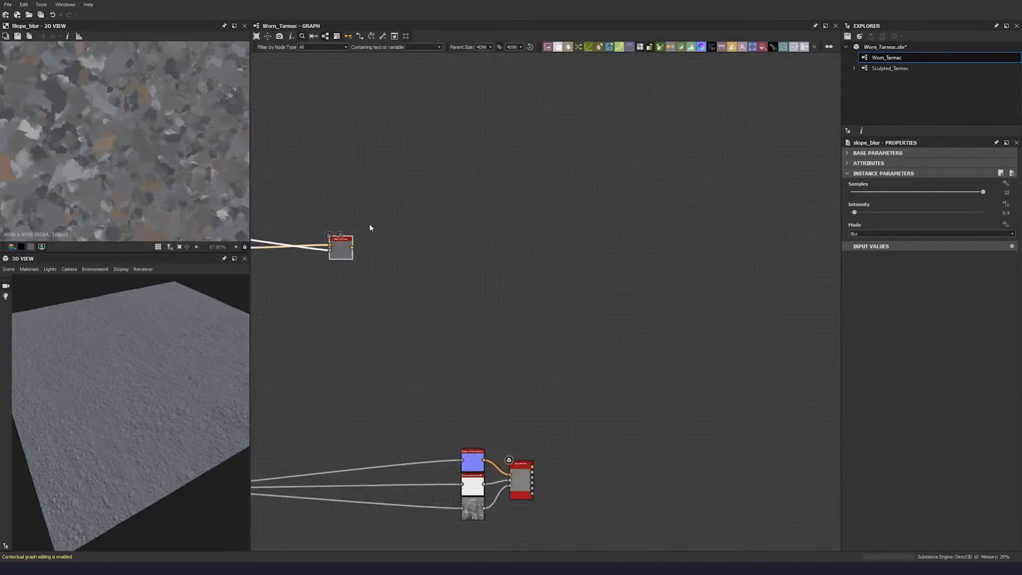
{"action": "scroll", "coordinate": [151, 200], "scroll_direction": "up", "scroll_amount": 2}
{"action": "middle_click_drag", "start_coordinate": [442, 245], "coordinate": [418, 229]}
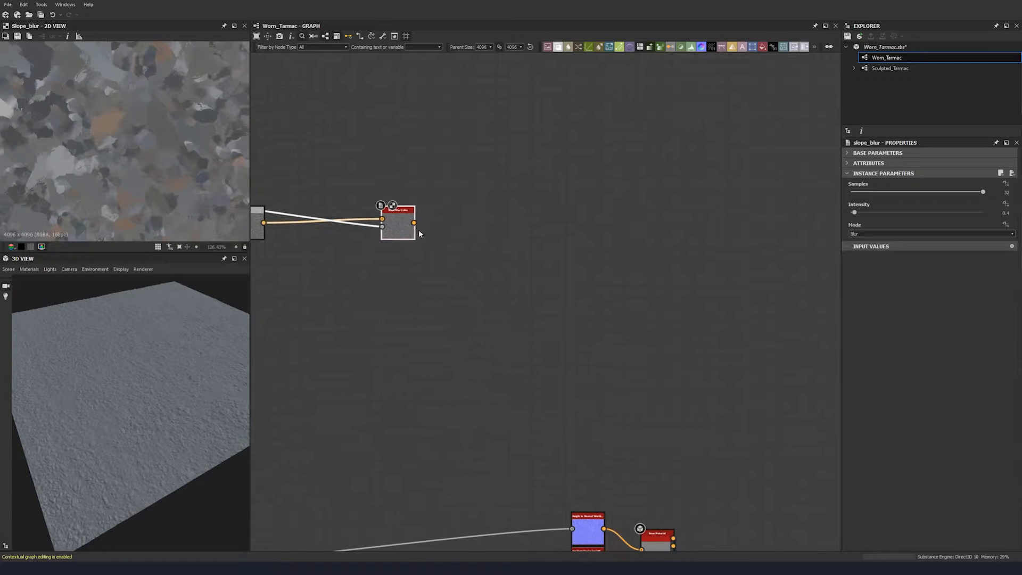
Add a White Noise Fast node and place it directly above the Slope Blur Color node
{"action": "scroll", "coordinate": [418, 229], "scroll_direction": "up", "scroll_amount": 3}
{"action": "scroll", "coordinate": [432, 190], "scroll_direction": "down", "scroll_amount": 4}
{"action": "key", "text": "space"}
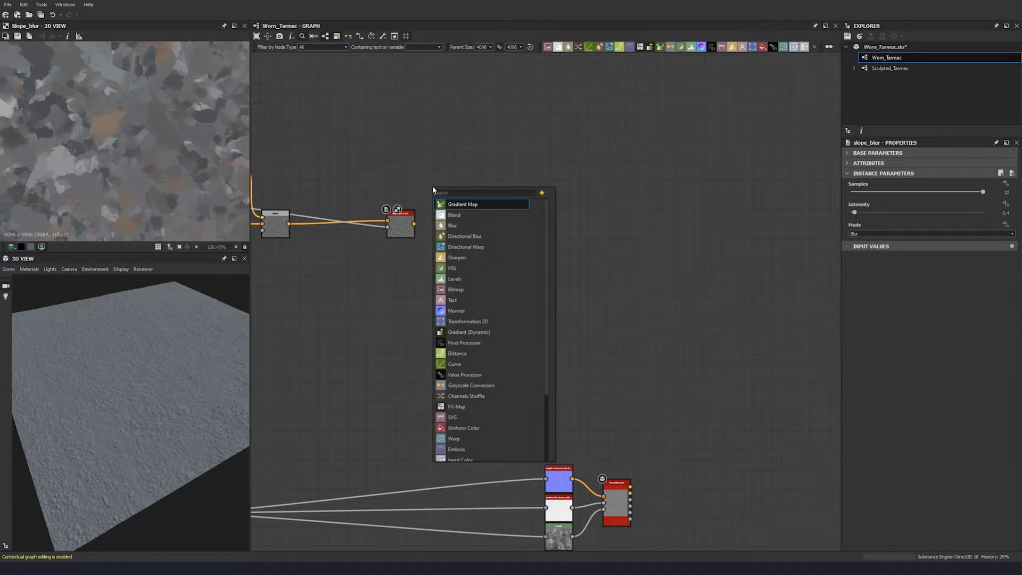
{"action": "type", "text": "wh"}
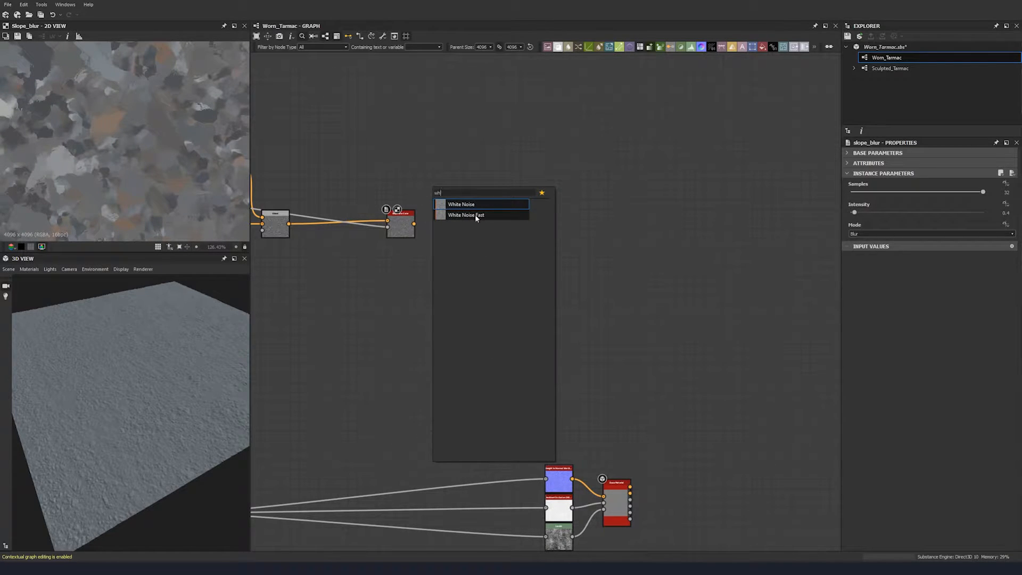
{"action": "left_click", "coordinate": [475, 214]}
{"action": "scroll", "coordinate": [424, 200], "scroll_direction": "up", "scroll_amount": 2}
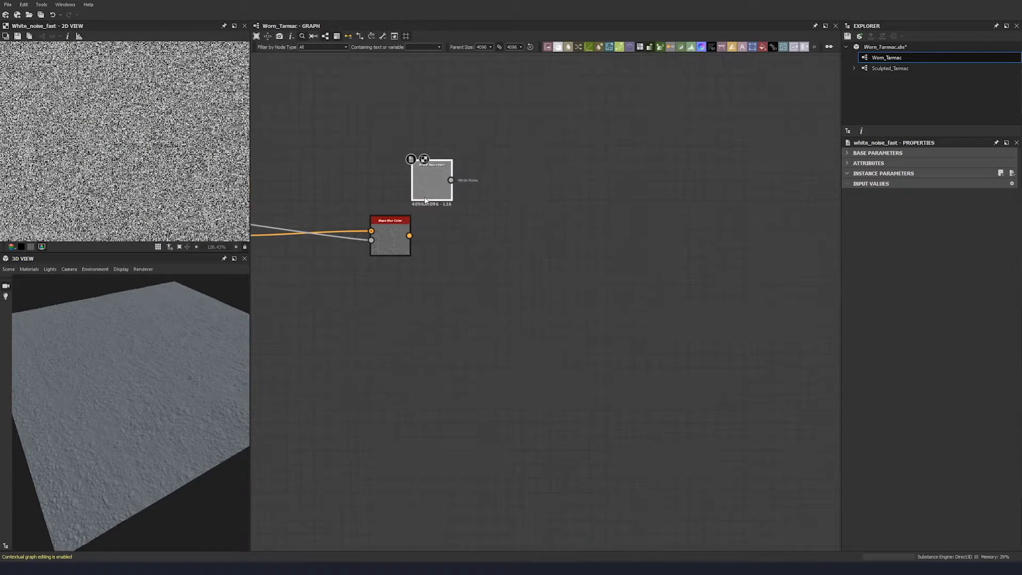
{"action": "left_click_drag", "start_coordinate": [425, 200], "coordinate": [386, 155]}
Add a Gradient Map node fed by the White Noise Fast output
{"action": "key", "text": "space"}
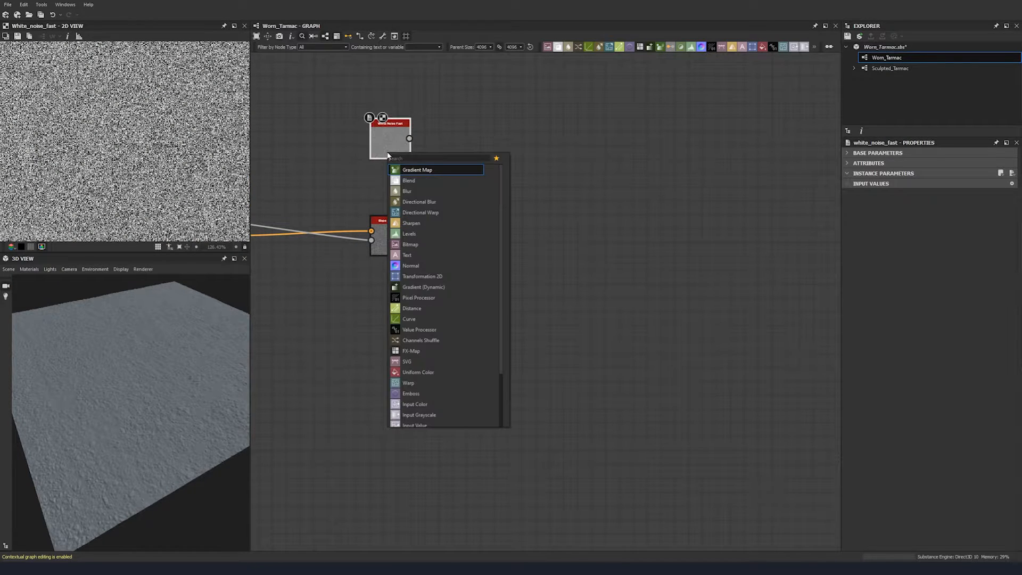
{"action": "type", "text": "gradient"}
{"action": "left_click", "coordinate": [415, 168]}
{"action": "middle_click_drag", "start_coordinate": [440, 176], "coordinate": [343, 209]}
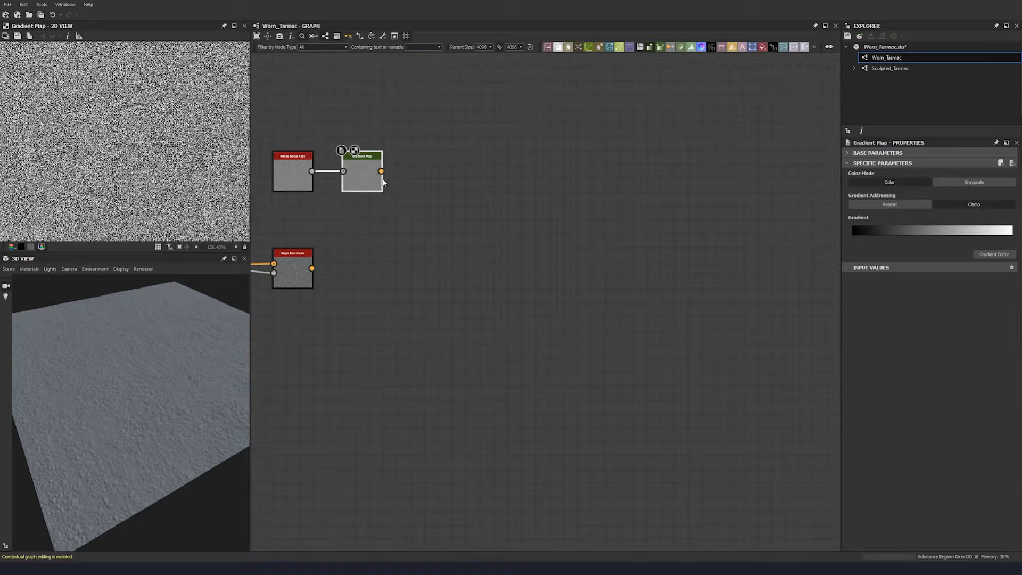
Give the Gradient Map several keys in muted grey and brown tones, clearing the black keys and moving a grey key to the start
{"action": "left_click", "coordinate": [993, 254]}
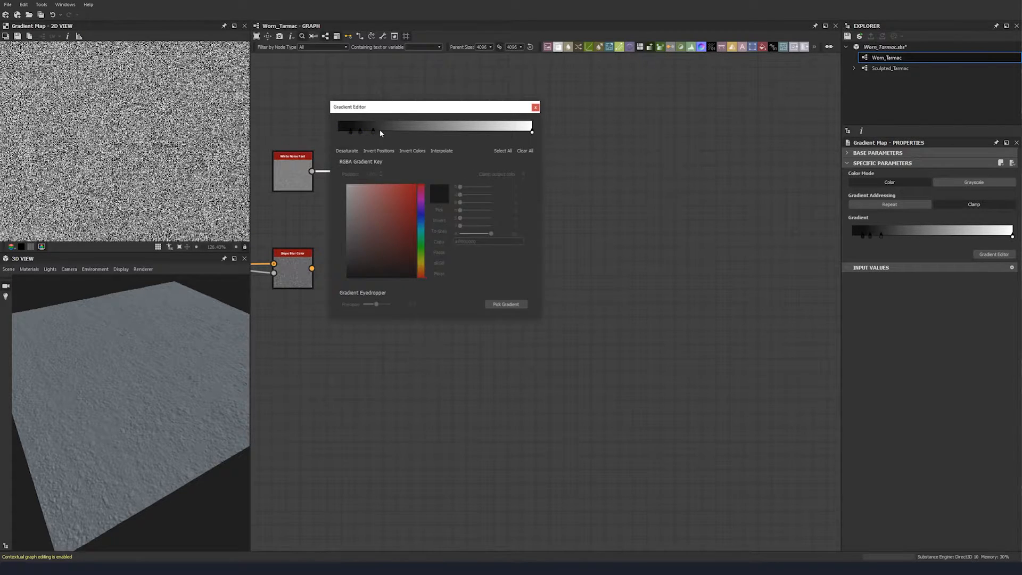
{"action": "left_click", "coordinate": [513, 130]}
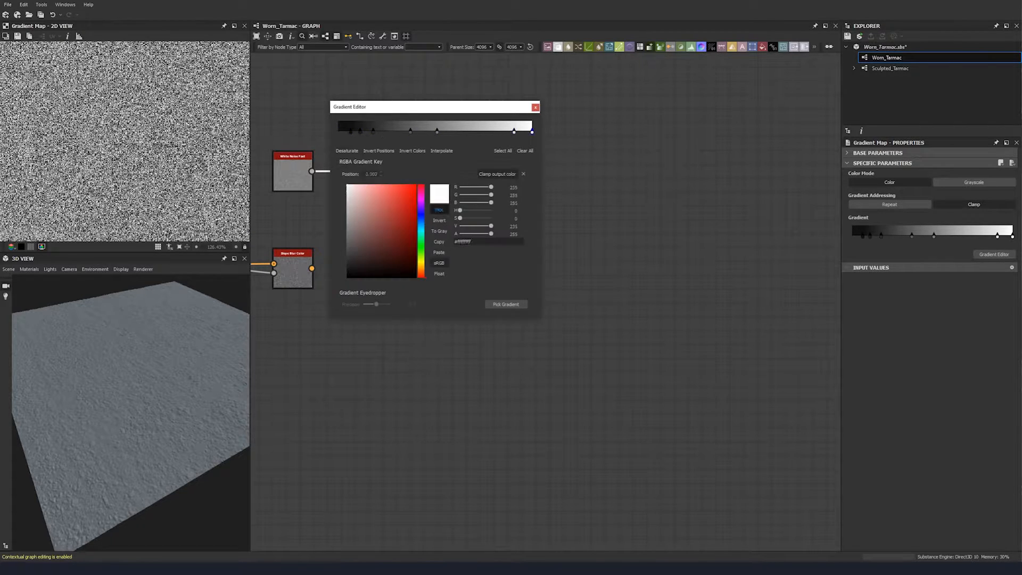
{"action": "left_click", "coordinate": [436, 131]}
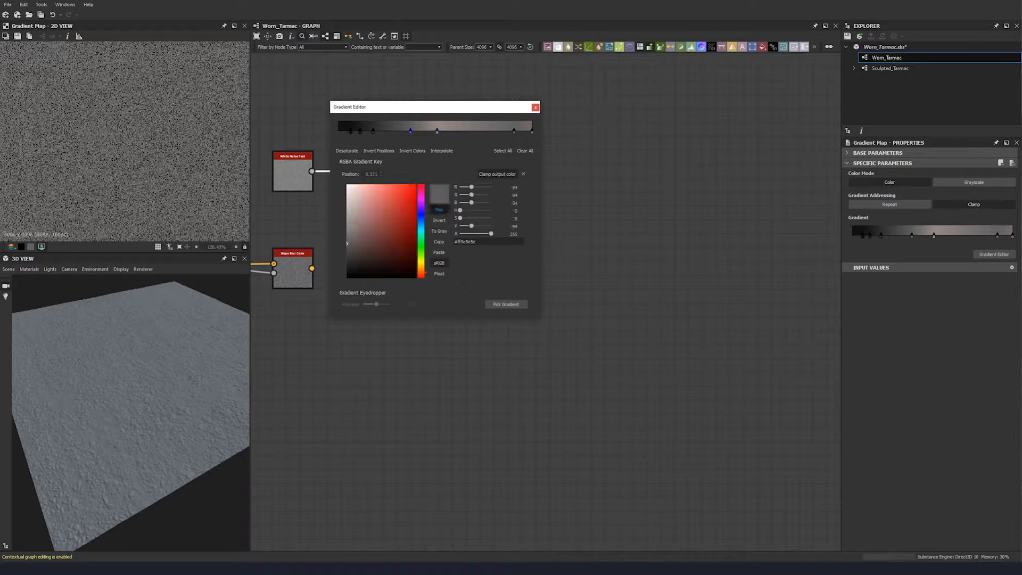
{"action": "left_click_drag", "start_coordinate": [434, 134], "coordinate": [335, 132]}
{"action": "left_click", "coordinate": [342, 131]}
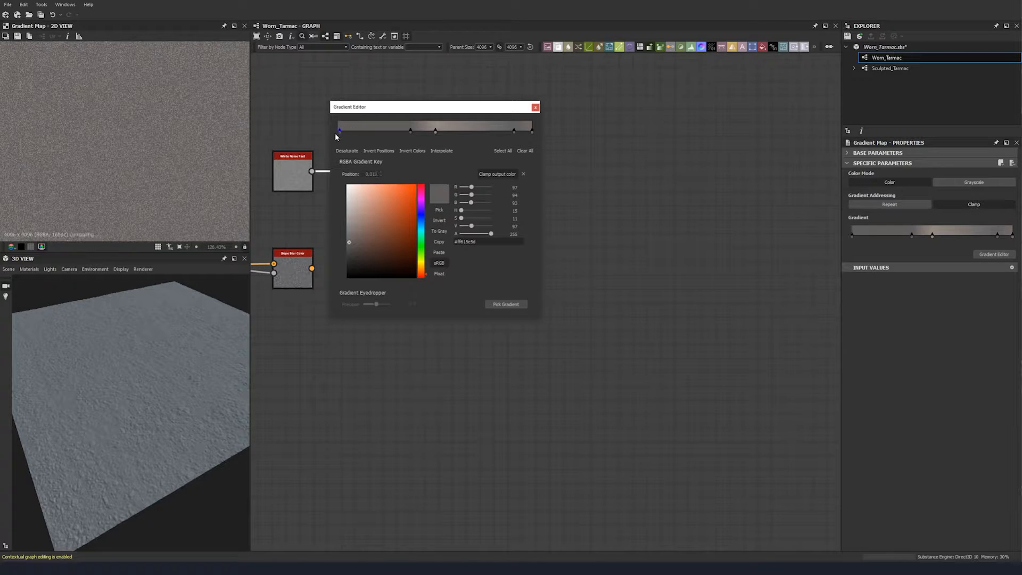
Set the alpha of the gradient's first key to 0 and show the node's transparency in the 2D view
{"action": "left_click_drag", "start_coordinate": [482, 235], "coordinate": [213, 232]}
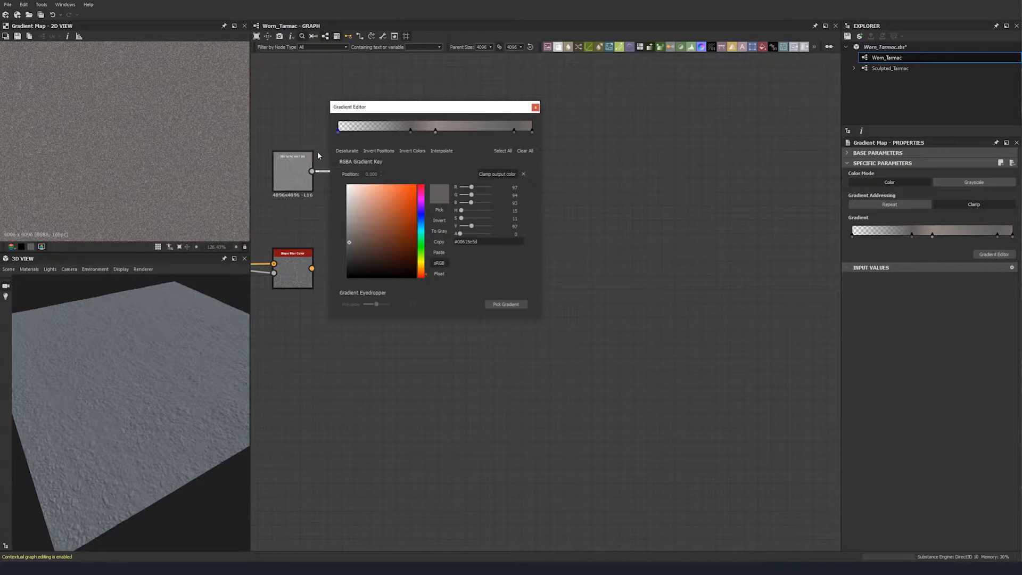
{"action": "left_click", "coordinate": [535, 108]}
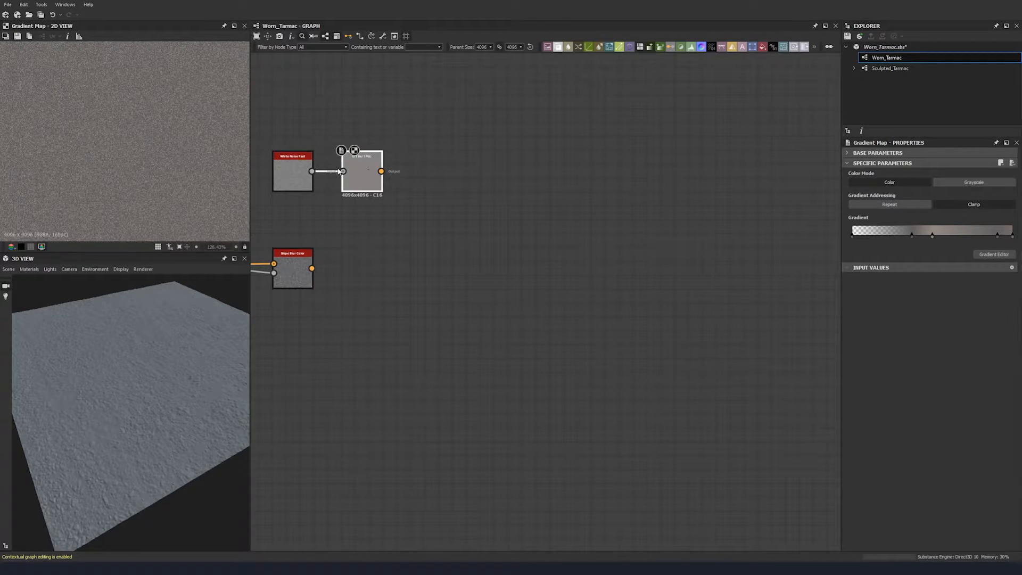
{"action": "scroll", "coordinate": [94, 169], "scroll_direction": "up", "scroll_amount": 4}
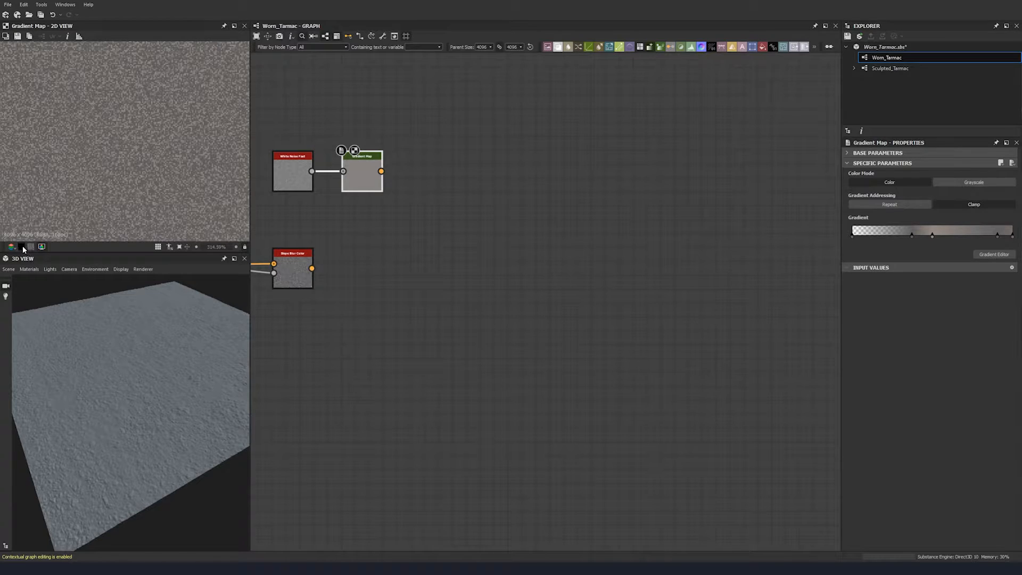
{"action": "left_click", "coordinate": [21, 247]}
{"action": "scroll", "coordinate": [131, 174], "scroll_direction": "down", "scroll_amount": 3}
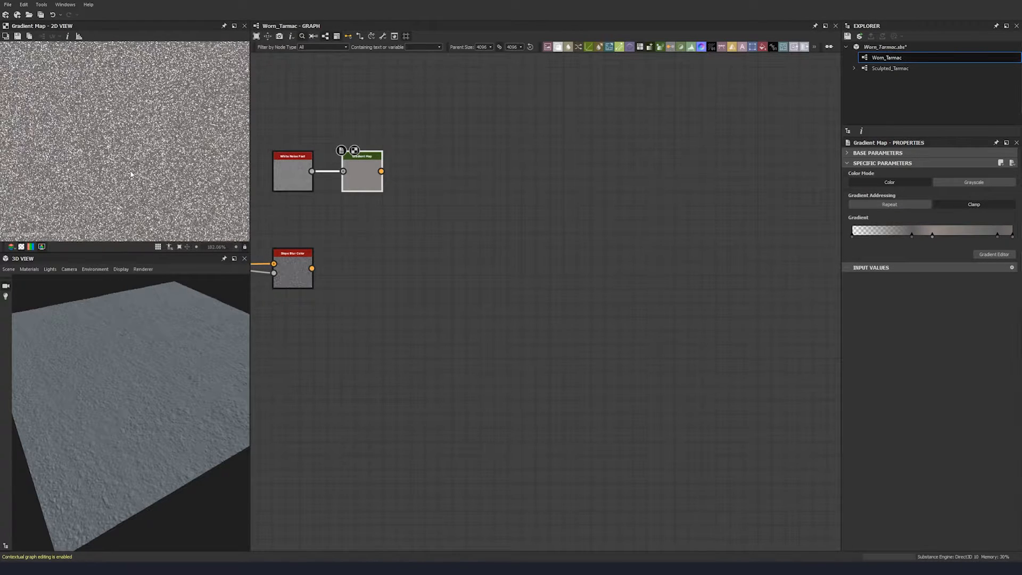
{"action": "scroll", "coordinate": [131, 174], "scroll_direction": "up", "scroll_amount": 3}
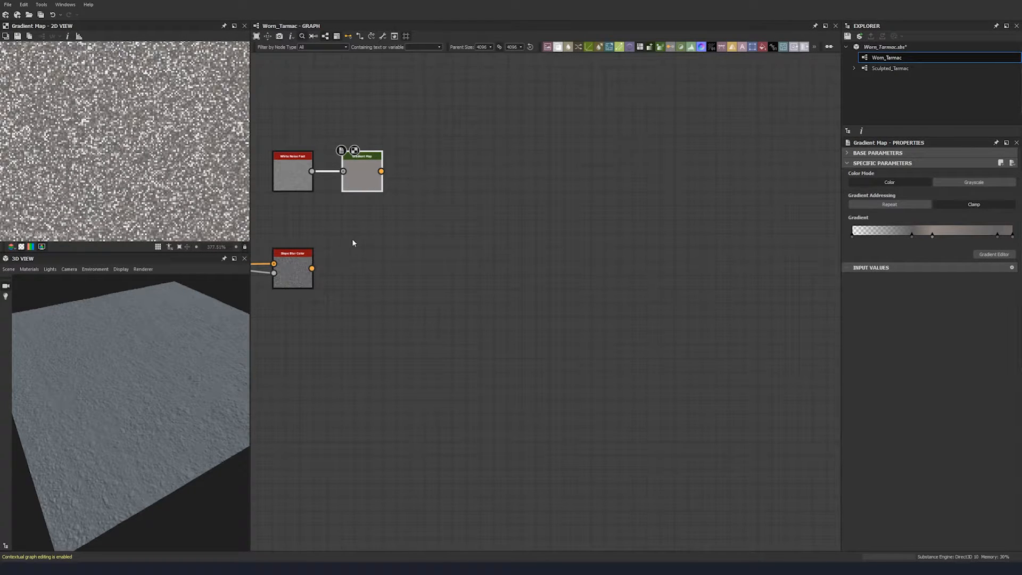
Add a Blend node with the Gradient Map as foreground and the Slope Blur Color output as background
{"action": "middle_click_drag", "start_coordinate": [358, 243], "coordinate": [308, 227]}
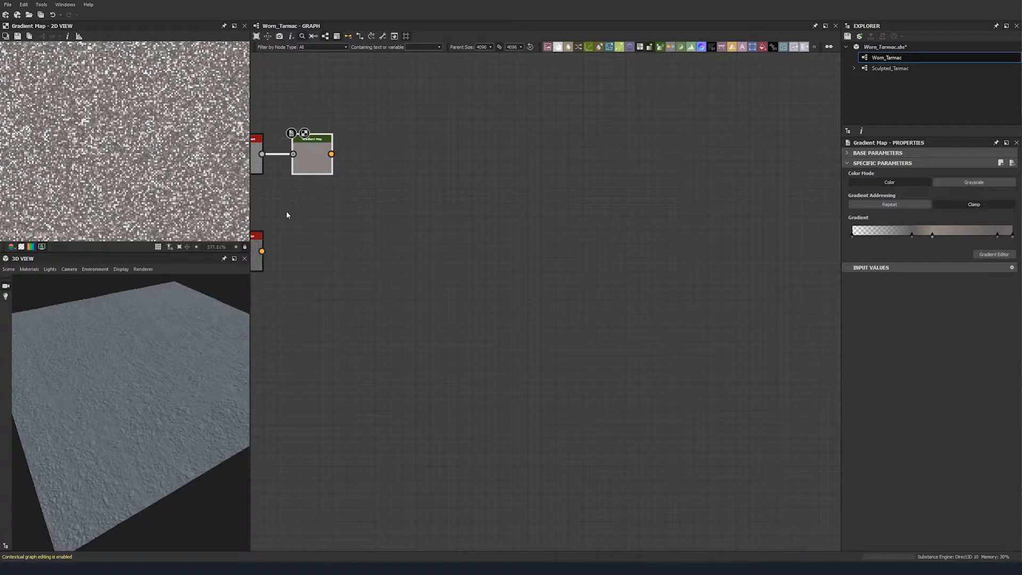
{"action": "key", "text": "space"}
{"action": "type", "text": "blend"}
{"action": "key", "text": "Return"}
{"action": "left_click_drag", "start_coordinate": [262, 251], "coordinate": [353, 224]}
{"action": "left_click_drag", "start_coordinate": [331, 154], "coordinate": [379, 247]}
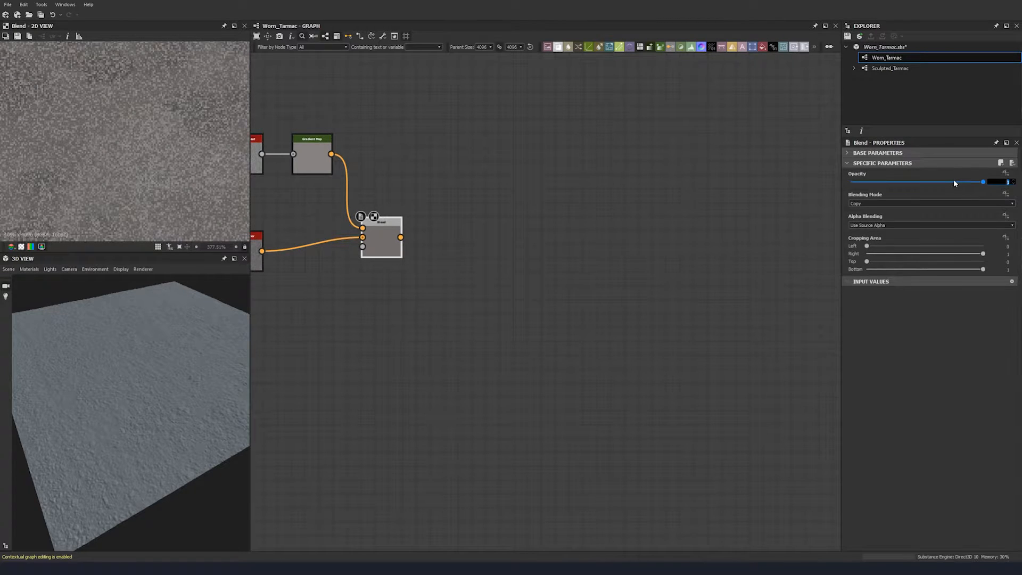
Set the opacity of the new Blend node to 0.23 and check the result over the whole texture
{"action": "type", "text": "0.23"}
{"action": "key", "text": "Return"}
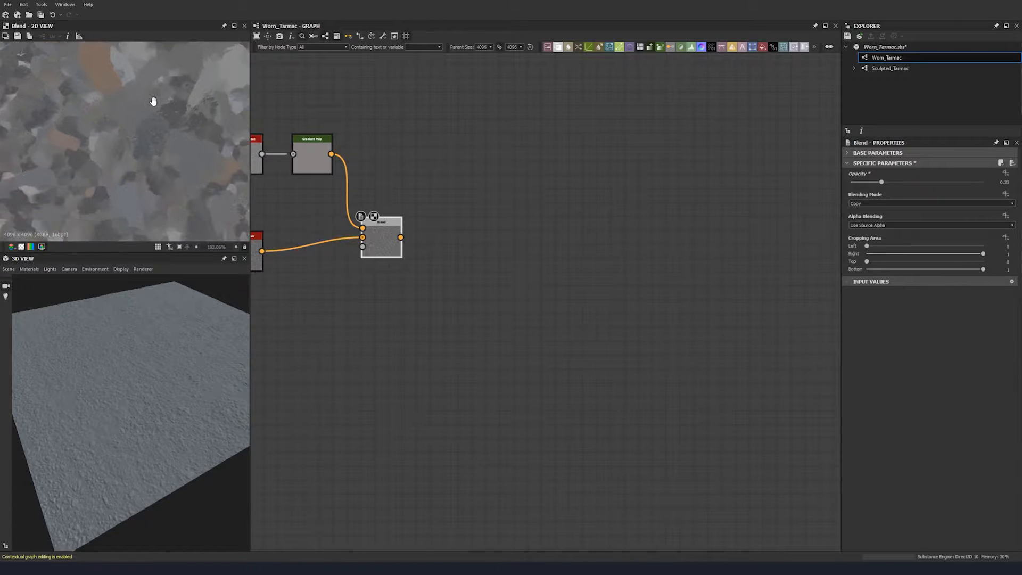
{"action": "scroll", "coordinate": [147, 158], "scroll_direction": "down", "scroll_amount": 10}
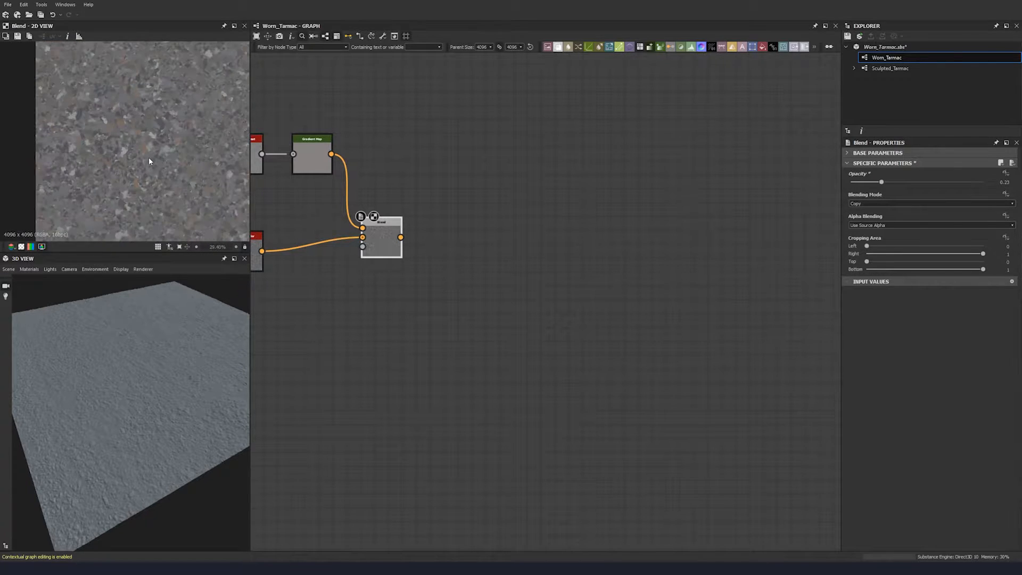
{"action": "scroll", "coordinate": [153, 155], "scroll_direction": "down", "scroll_amount": 4}
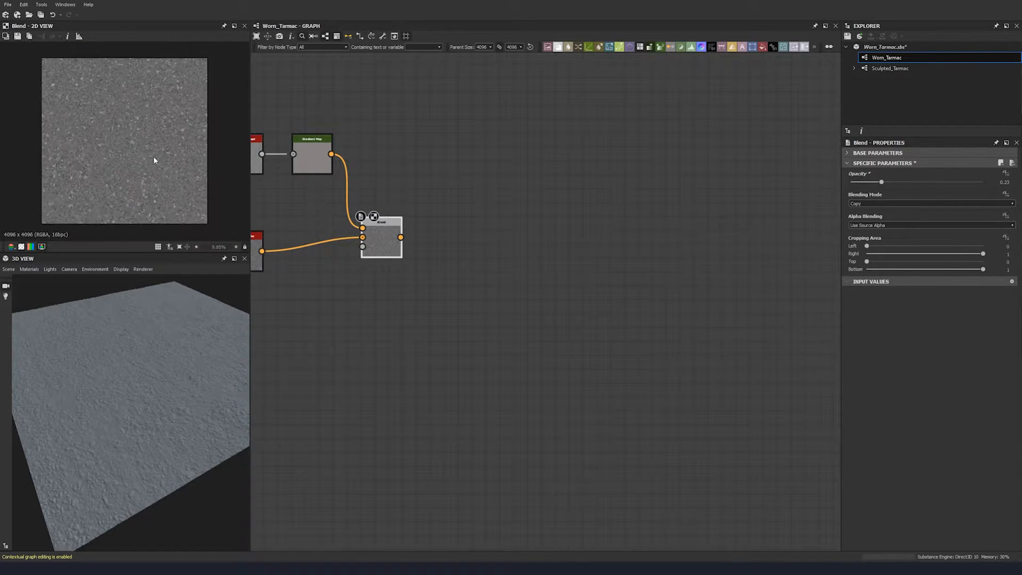
Move the normal, ambient occlusion and height map nodes together with the Base Material node further to the right in the graph
{"action": "middle_click_drag", "start_coordinate": [436, 307], "coordinate": [572, 228]}
{"action": "scroll", "coordinate": [664, 241], "scroll_direction": "down", "scroll_amount": 4}
{"action": "left_click_drag", "start_coordinate": [766, 350], "coordinate": [606, 438]}
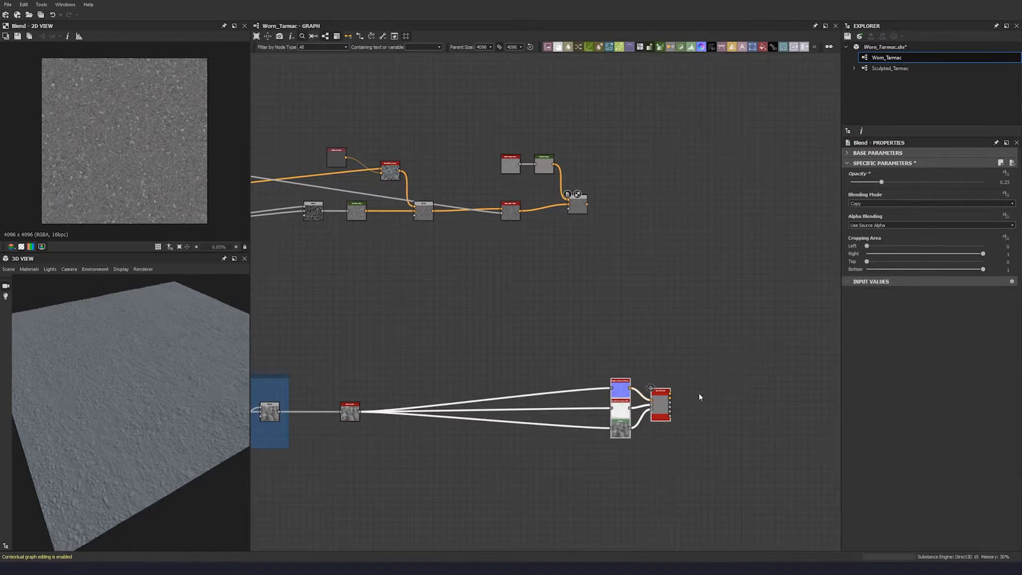
{"action": "middle_click_drag", "start_coordinate": [713, 376], "coordinate": [669, 331]}
{"action": "left_click_drag", "start_coordinate": [602, 357], "coordinate": [680, 344]}
Set the user-defined Base Color map of the Base Material node to True
{"action": "middle_click_drag", "start_coordinate": [680, 343], "coordinate": [616, 288]}
{"action": "double_click", "coordinate": [628, 290]}
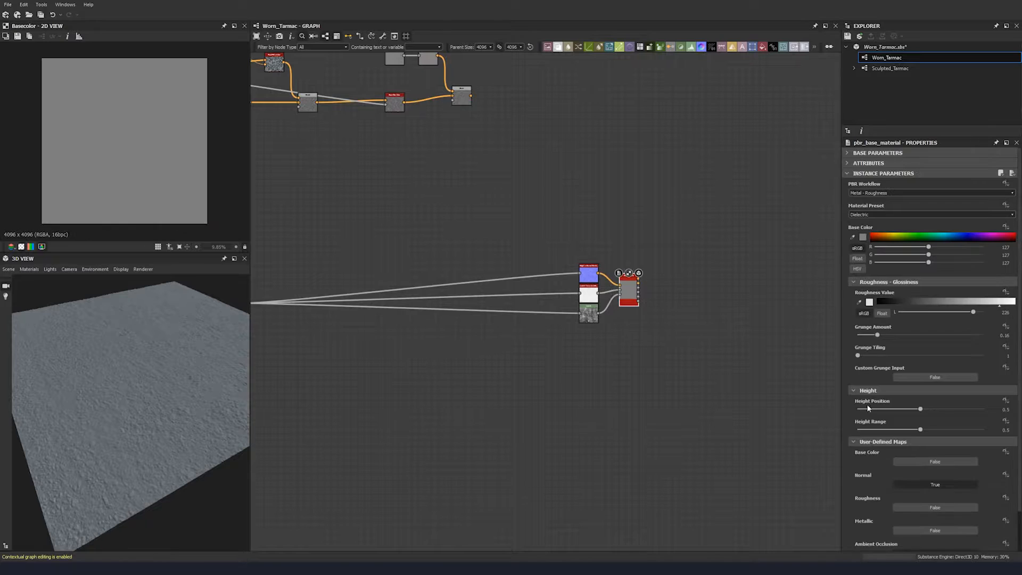
{"action": "left_click", "coordinate": [935, 421]}
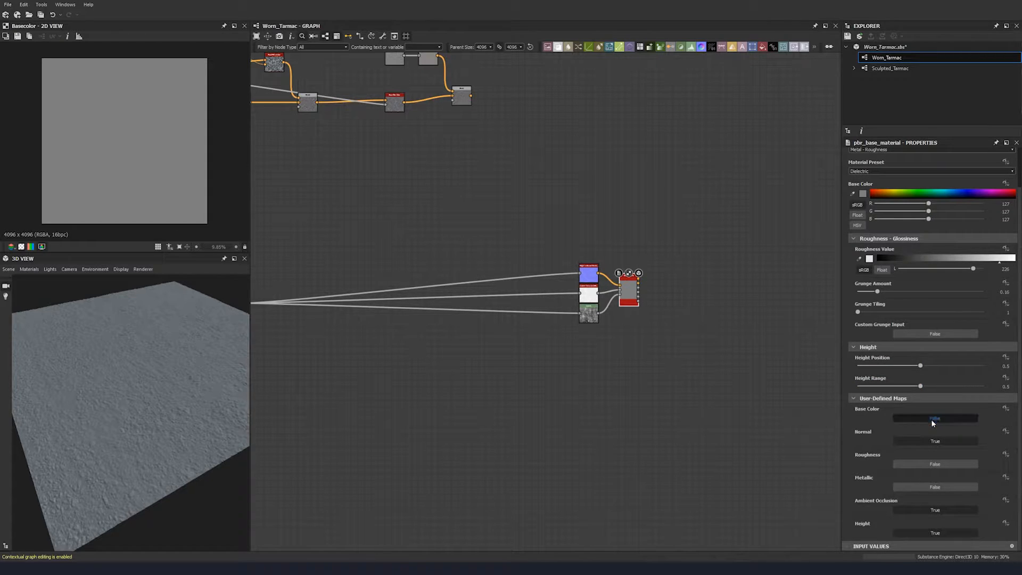
Space the map nodes away from the Base Material node and connect the last Blend output to its Base Color input
{"action": "middle_click_drag", "start_coordinate": [614, 315], "coordinate": [615, 333]}
{"action": "left_click_drag", "start_coordinate": [599, 267], "coordinate": [549, 361]}
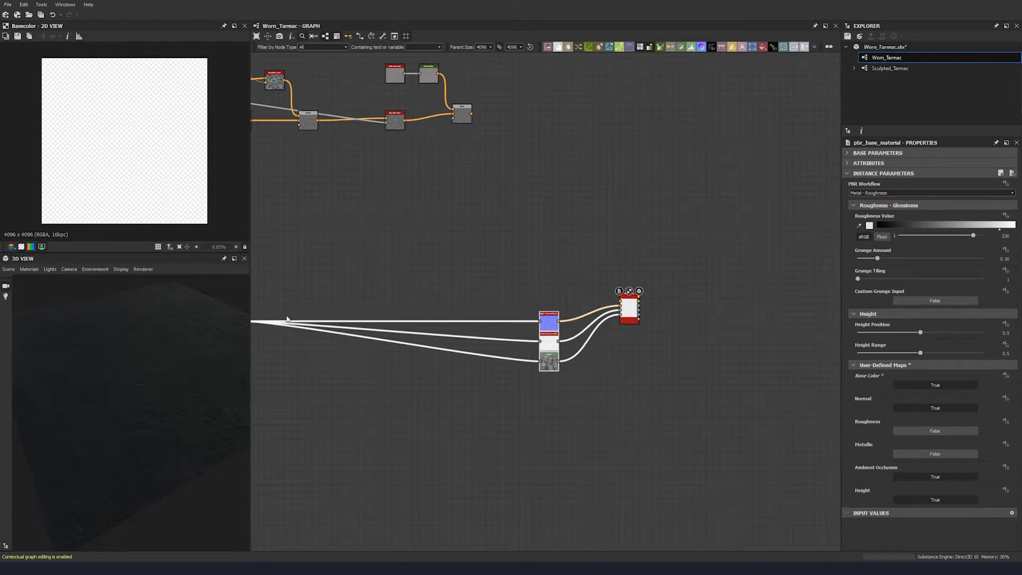
{"action": "left_click_drag", "start_coordinate": [472, 113], "coordinate": [621, 301]}
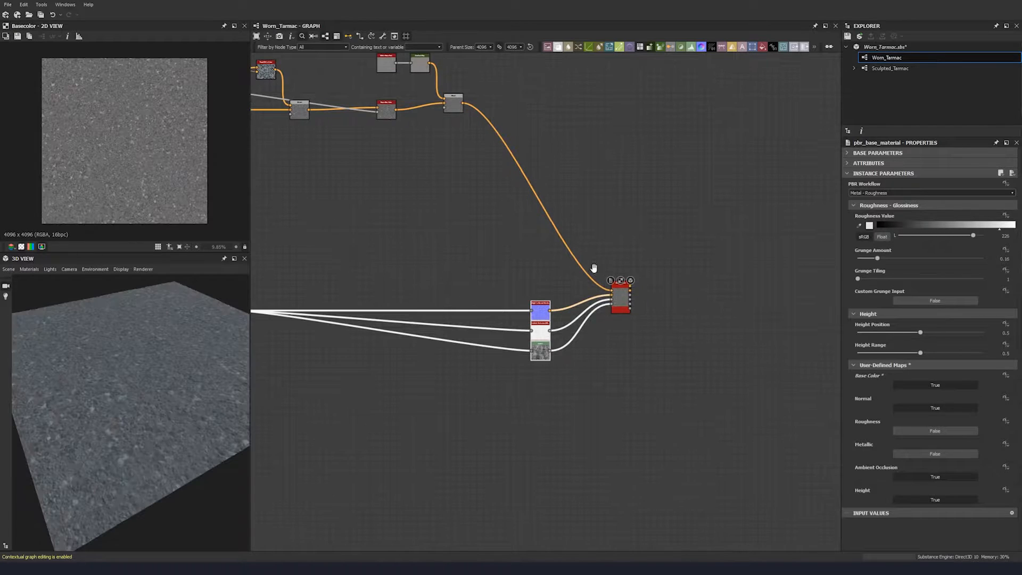
{"action": "middle_click_drag", "start_coordinate": [624, 313], "coordinate": [583, 241]}
{"action": "left_click_drag", "start_coordinate": [584, 240], "coordinate": [618, 275]}
{"action": "scroll", "coordinate": [207, 348], "scroll_direction": "up", "scroll_amount": 5}
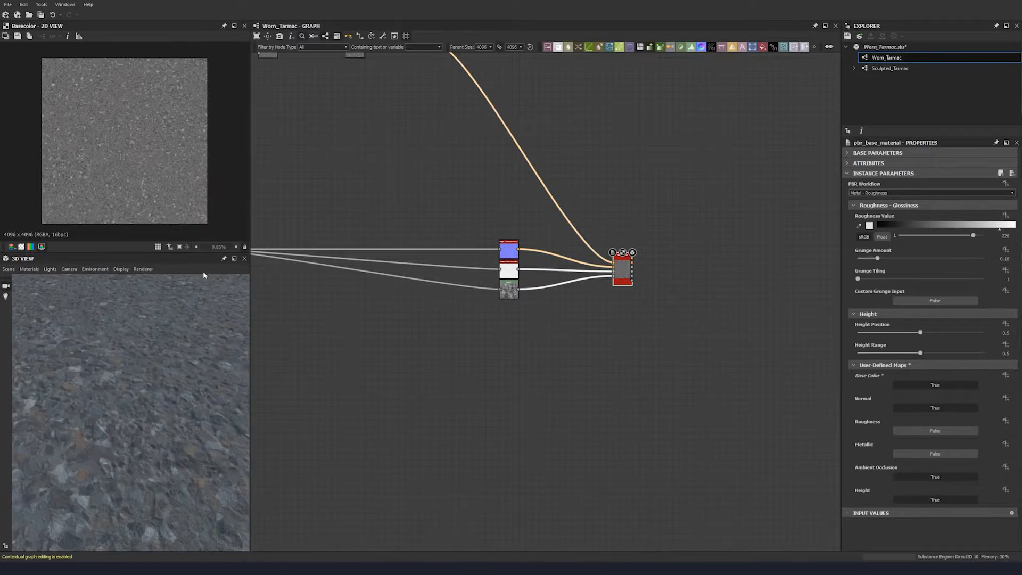
{"action": "left_click_drag", "start_coordinate": [207, 346], "coordinate": [168, 352]}
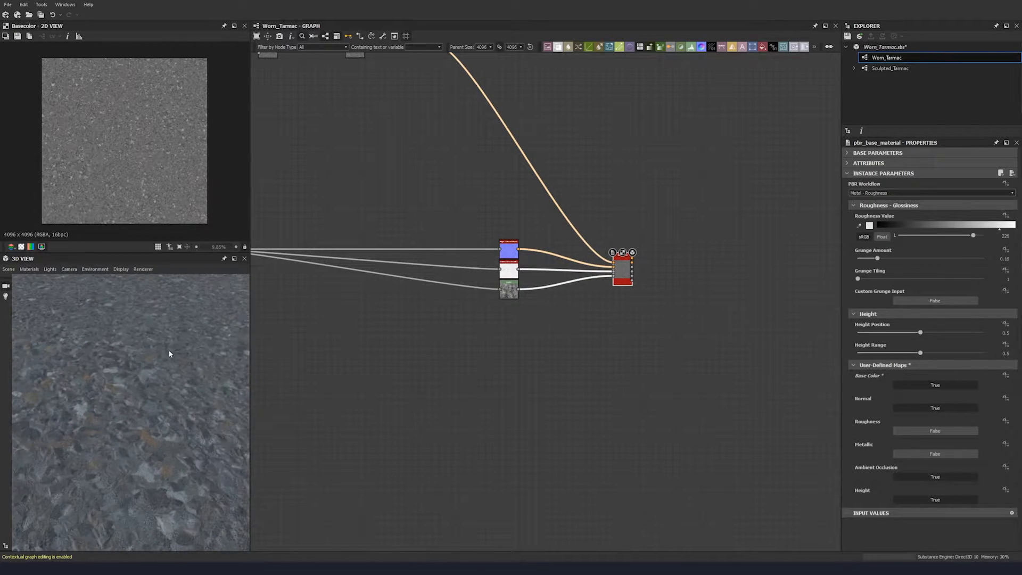
{"action": "scroll", "coordinate": [166, 359], "scroll_direction": "down", "scroll_amount": 2}
Duplicate the Height to Normal World Units node with its height connection and place the copy above the base colour nodes
{"action": "scroll", "coordinate": [451, 235], "scroll_direction": "down", "scroll_amount": 2}
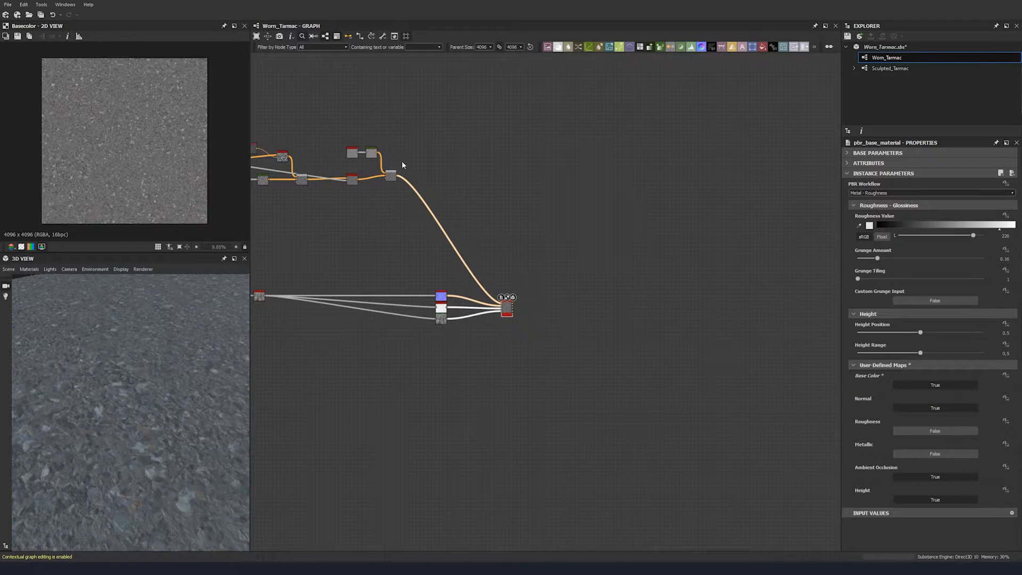
{"action": "left_click", "coordinate": [351, 179]}
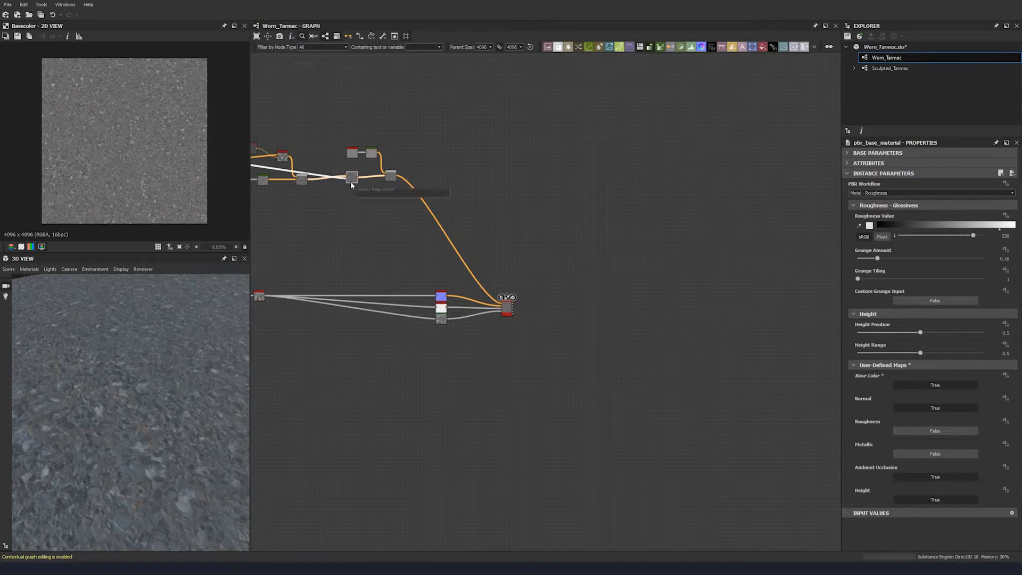
{"action": "left_click", "coordinate": [442, 301]}
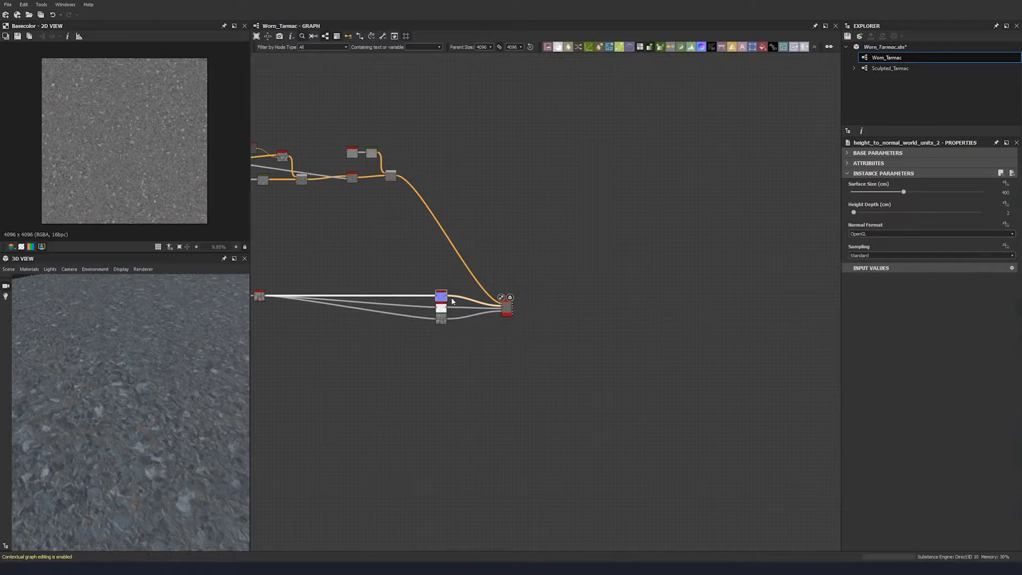
{"action": "key", "text": "ctrl+c"}
{"action": "key", "text": "ctrl+v"}
{"action": "left_click_drag", "start_coordinate": [549, 305], "coordinate": [319, 119]}
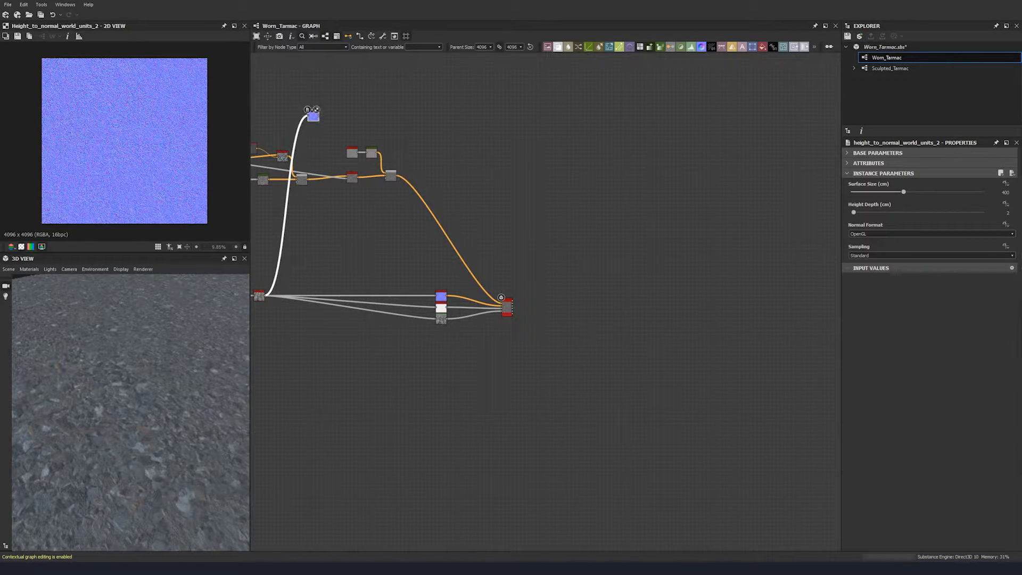
Add a Curvature node fed by the duplicated normal node and position it slightly above that node
{"action": "middle_click_drag", "start_coordinate": [449, 150], "coordinate": [467, 181]}
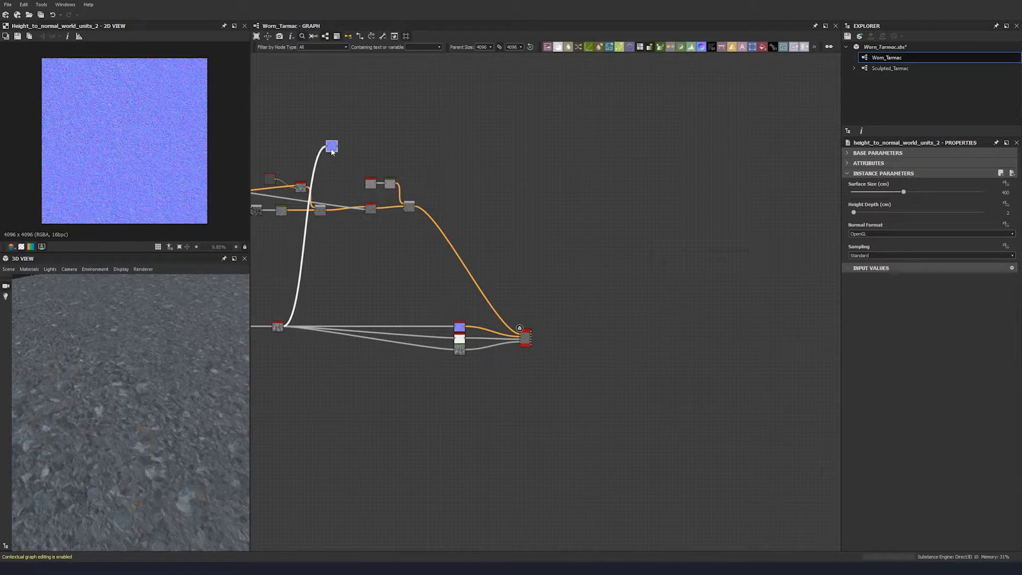
{"action": "key", "text": "space"}
{"action": "type", "text": "curv"}
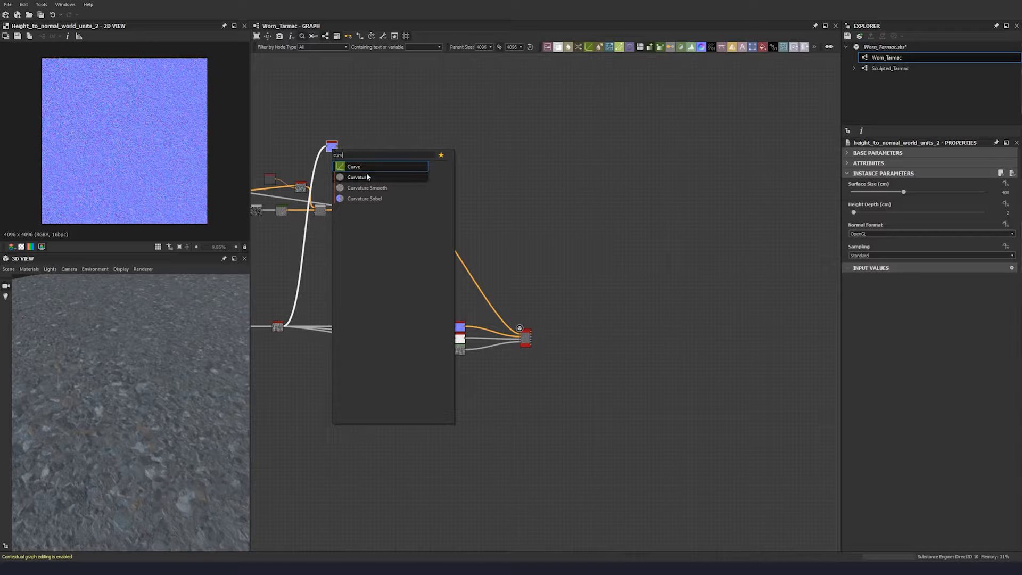
{"action": "left_click", "coordinate": [357, 177]}
{"action": "scroll", "coordinate": [351, 148], "scroll_direction": "up", "scroll_amount": 3}
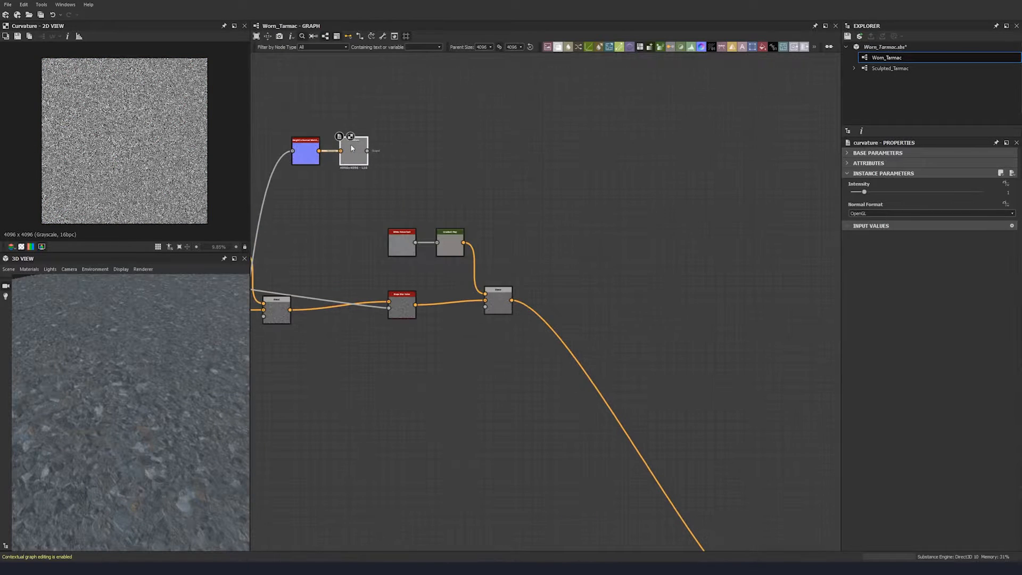
{"action": "left_click_drag", "start_coordinate": [351, 148], "coordinate": [351, 115]}
Add a Curvature Smooth node below the Curvature node, fed by the same Height to Normal World Units node
{"action": "key", "text": "space"}
{"action": "type", "text": "cu"}
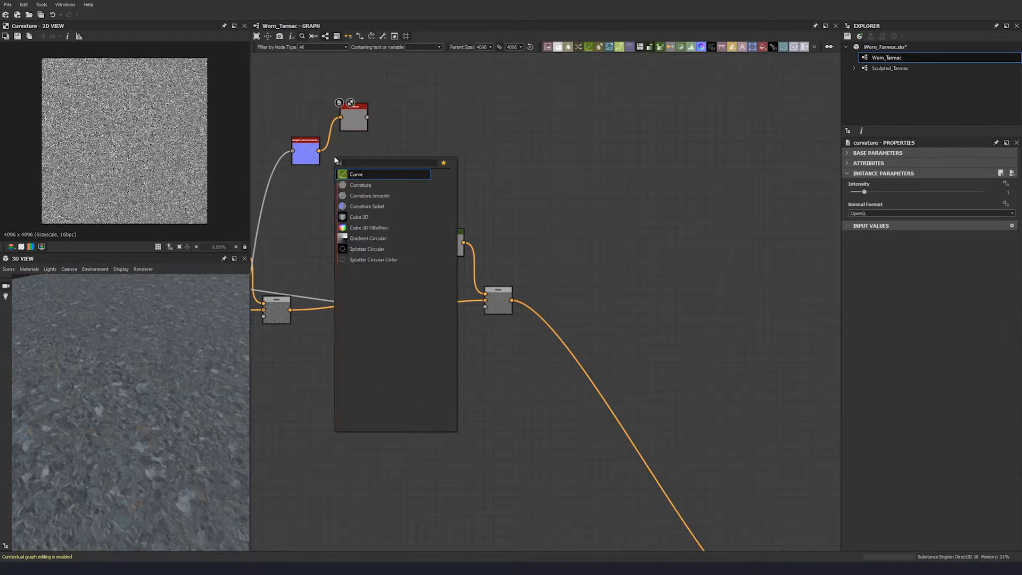
{"action": "type", "text": "rv"}
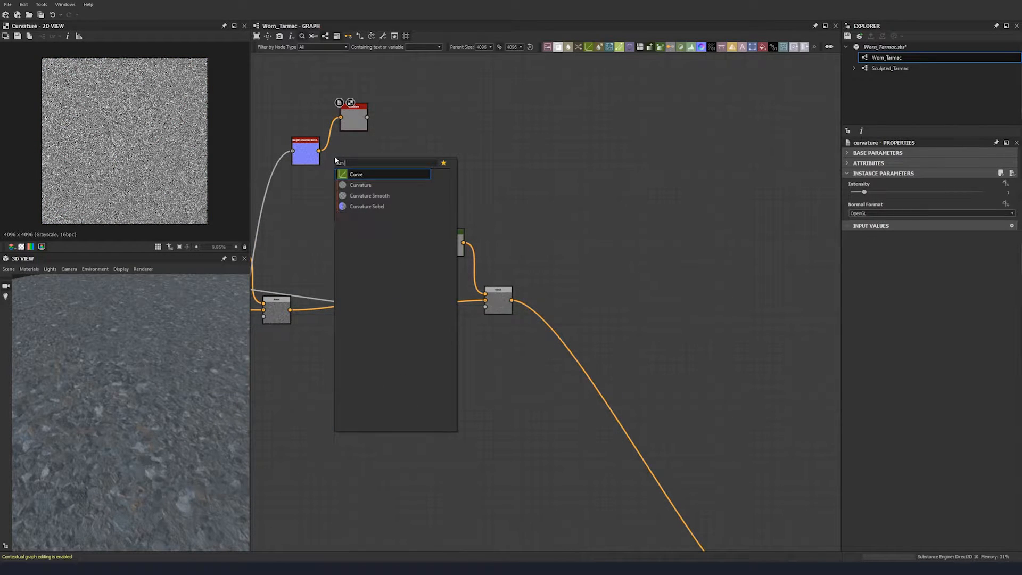
{"action": "left_click", "coordinate": [369, 196]}
{"action": "left_click_drag", "start_coordinate": [324, 163], "coordinate": [347, 173]}
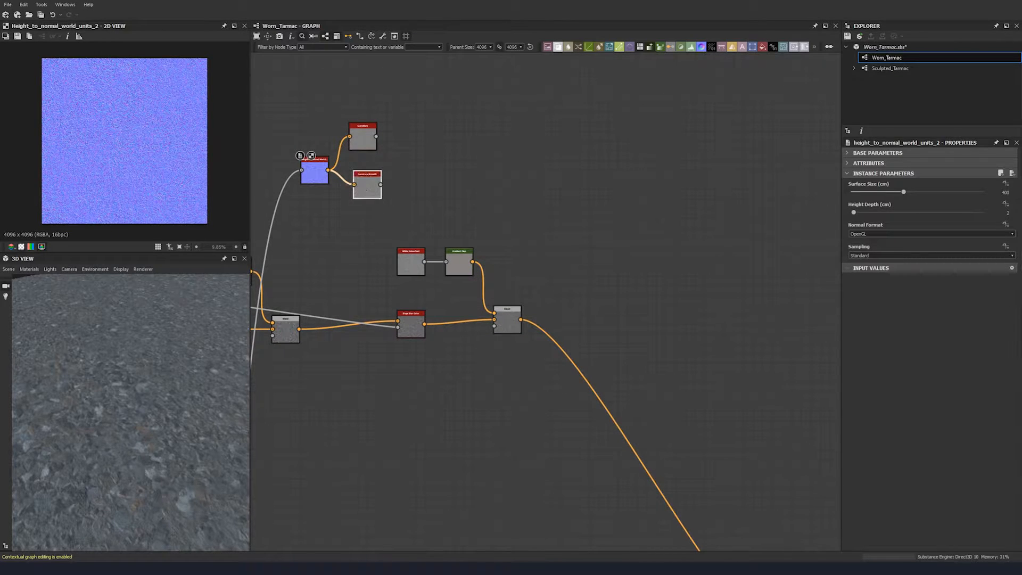
Add a Blend node with the Curvature output in foreground and background, set to Add (Linear Dodge), and inspect its pattern
{"action": "left_click", "coordinate": [426, 120]}
{"action": "key", "text": "space"}
{"action": "left_click", "coordinate": [449, 147]}
{"action": "left_click_drag", "start_coordinate": [376, 137], "coordinate": [417, 110]}
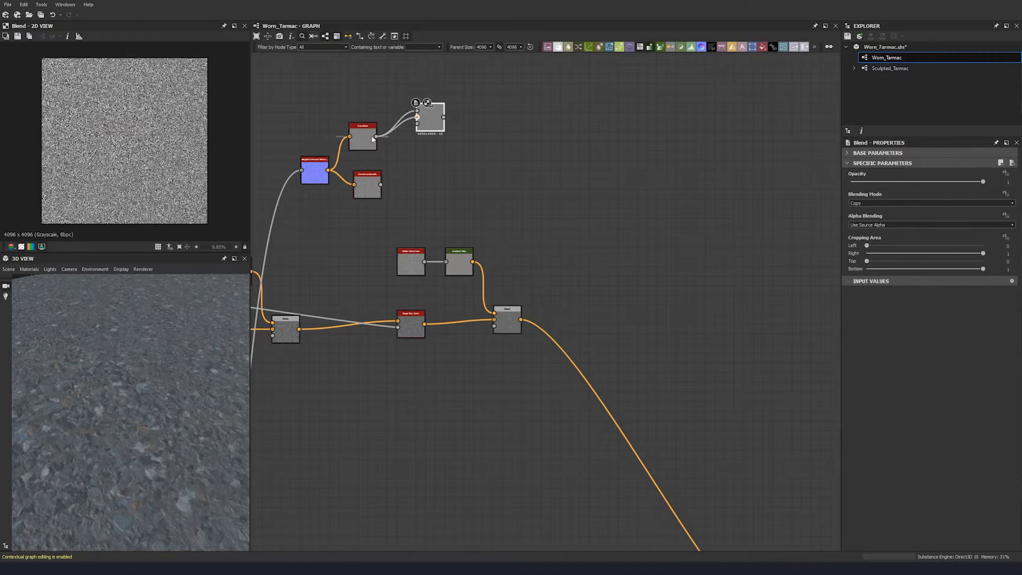
{"action": "left_click_drag", "start_coordinate": [376, 137], "coordinate": [417, 117]}
{"action": "left_click", "coordinate": [876, 204]}
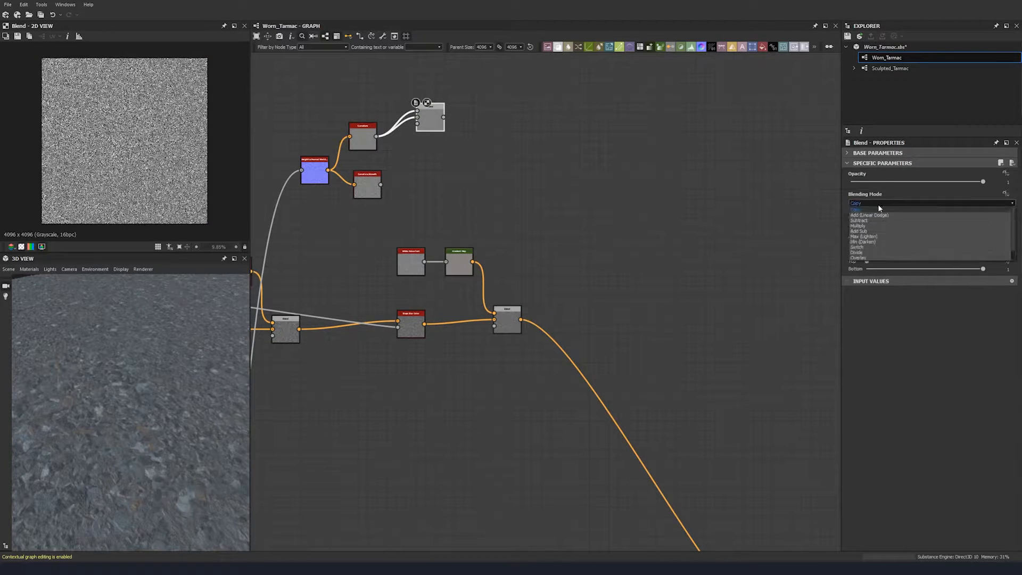
{"action": "left_click", "coordinate": [876, 214]}
{"action": "scroll", "coordinate": [145, 143], "scroll_direction": "up", "scroll_amount": 5}
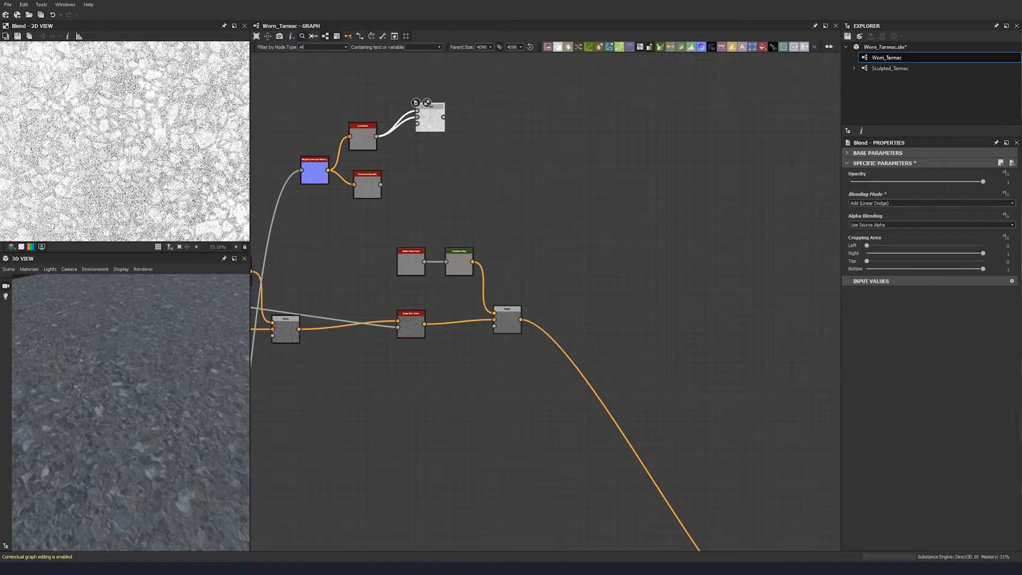
{"action": "scroll", "coordinate": [187, 156], "scroll_direction": "down", "scroll_amount": 3}
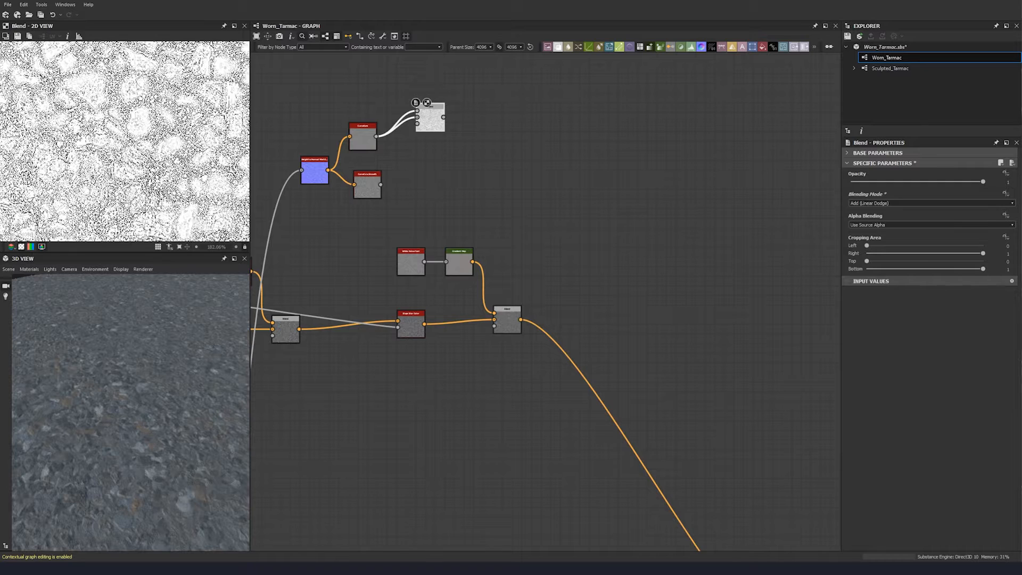
Add a Histogram Scan node fed by the Curvature Smooth output and place it below the curvature Blend
{"action": "key", "text": "space"}
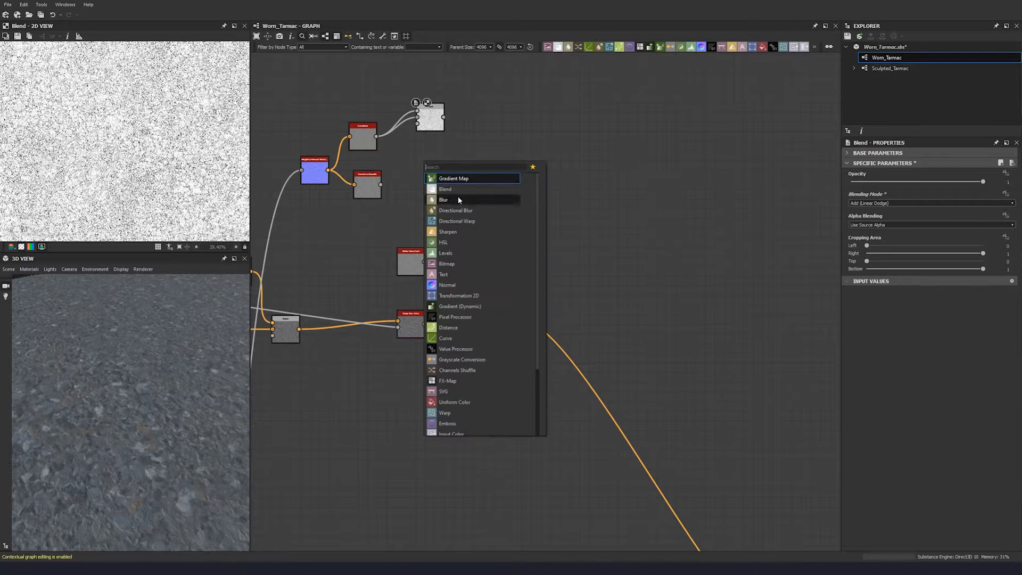
{"action": "type", "text": "hist"}
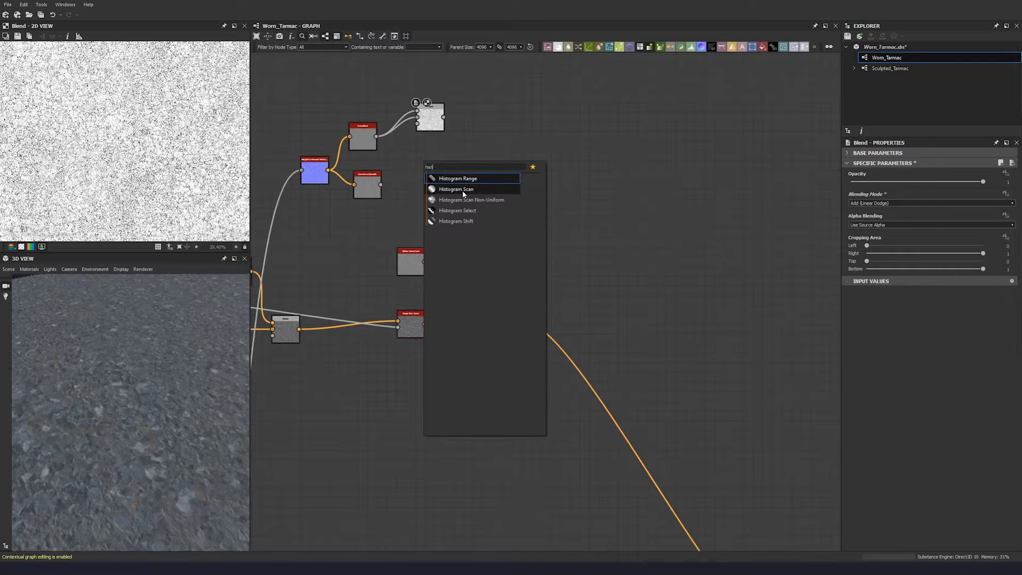
{"action": "key", "text": "Return"}
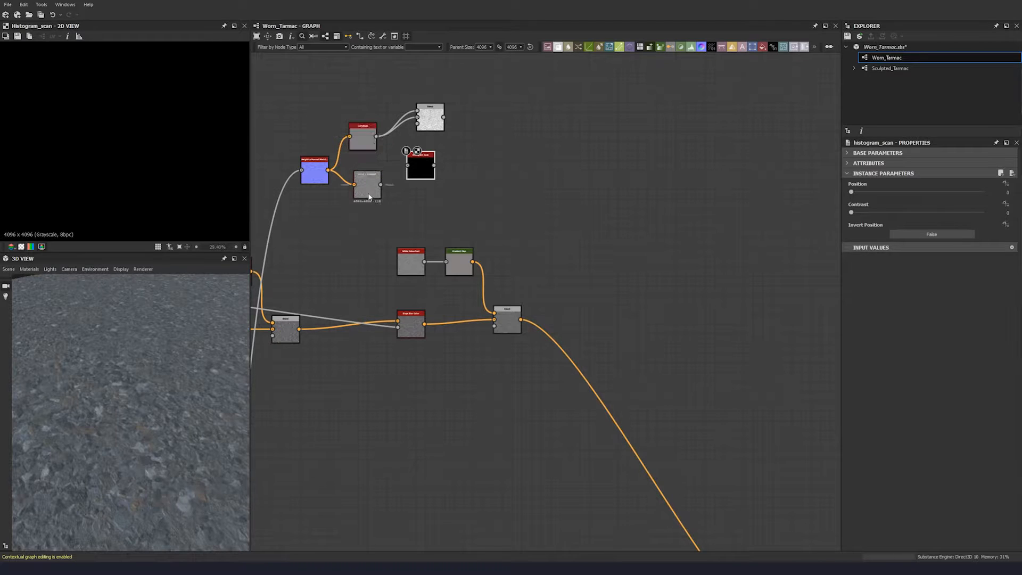
{"action": "left_click_drag", "start_coordinate": [381, 185], "coordinate": [449, 179]}
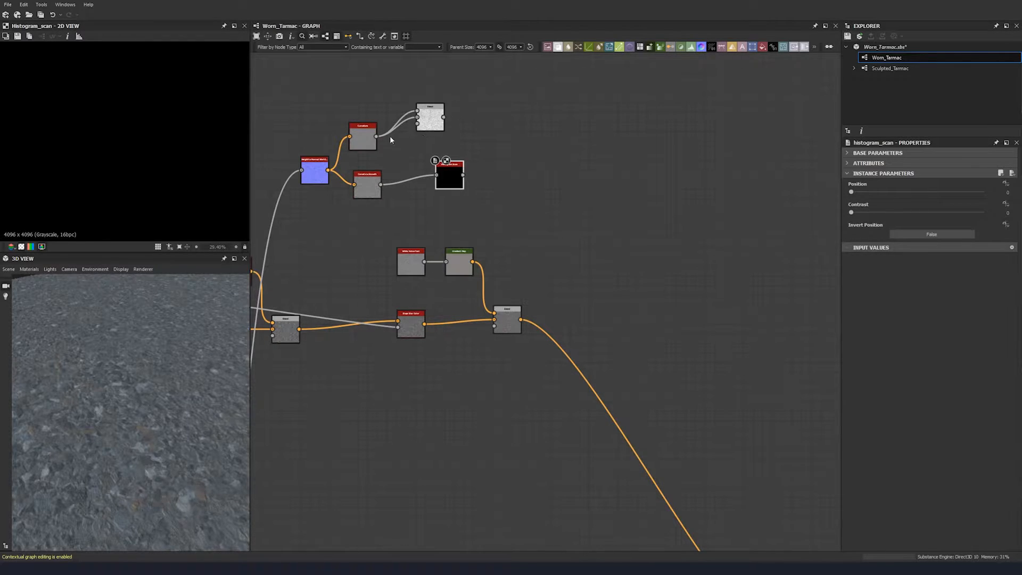
Feed the curvature Blend's background from Curvature Smooth instead of Curvature, and compare the result with the previous connection
{"action": "scroll", "coordinate": [404, 128], "scroll_direction": "up", "scroll_amount": 3}
{"action": "left_click_drag", "start_coordinate": [426, 108], "coordinate": [346, 229]}
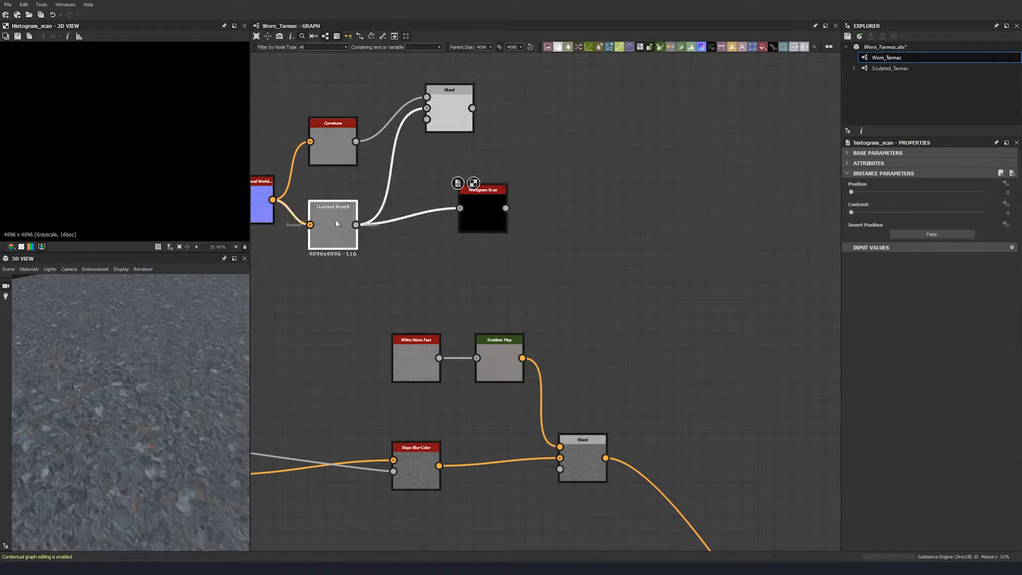
{"action": "double_click", "coordinate": [333, 142]}
{"action": "double_click", "coordinate": [451, 117]}
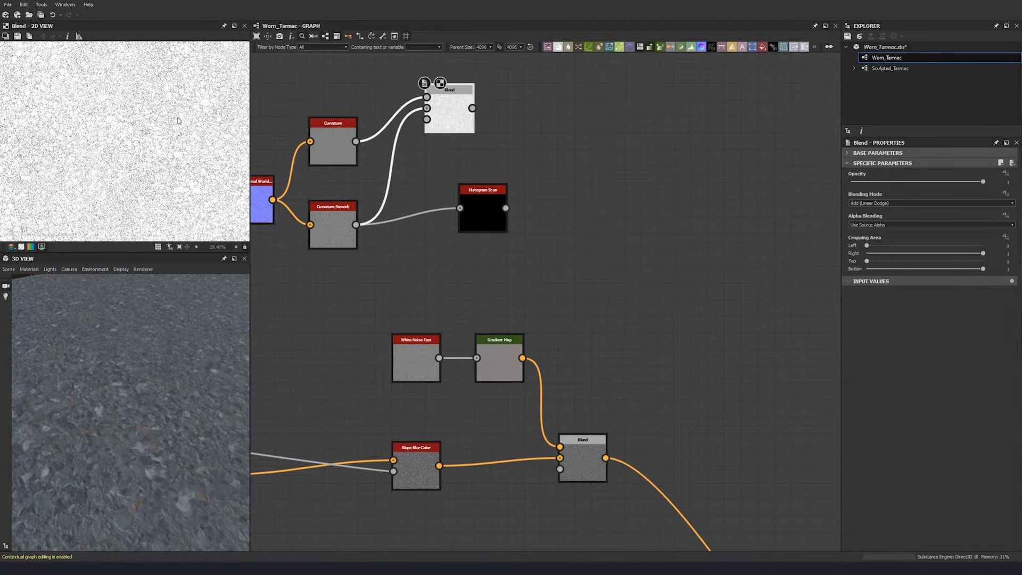
{"action": "left_click_drag", "start_coordinate": [356, 141], "coordinate": [435, 111]}
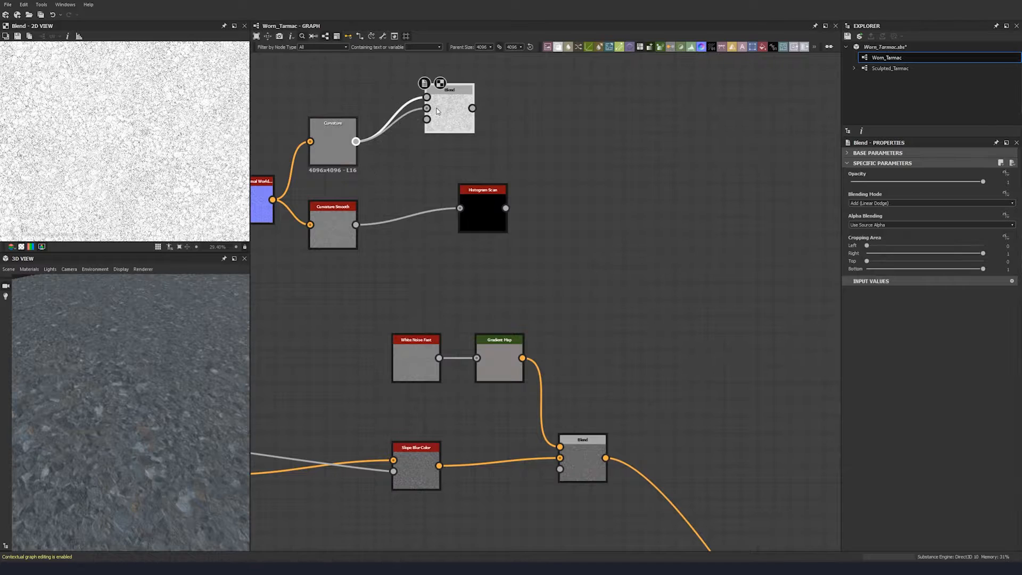
{"action": "key", "text": "ctrl+z"}
{"action": "middle_click_drag", "start_coordinate": [454, 216], "coordinate": [387, 185]}
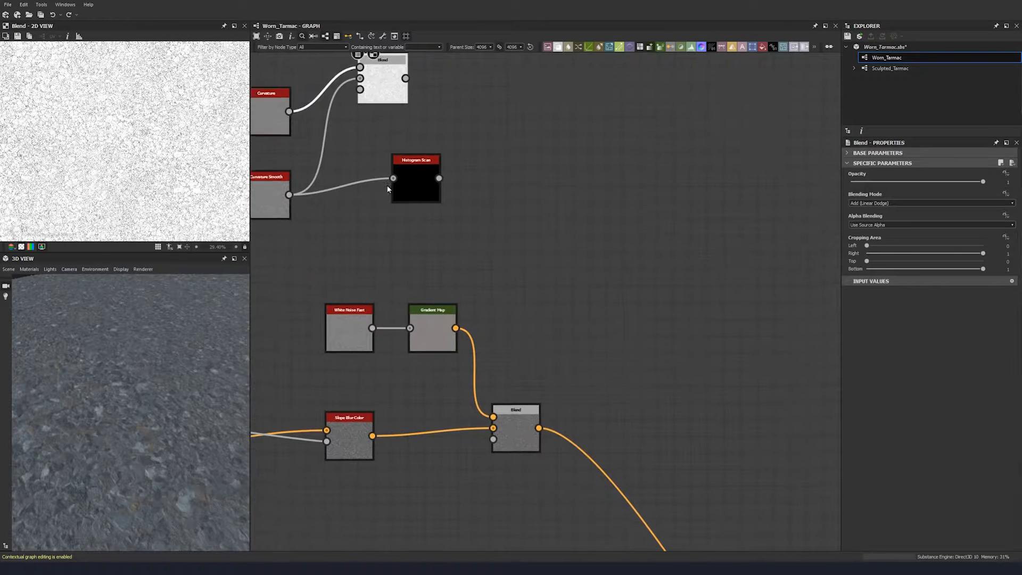
{"action": "scroll", "coordinate": [386, 185], "scroll_direction": "down", "scroll_amount": 4}
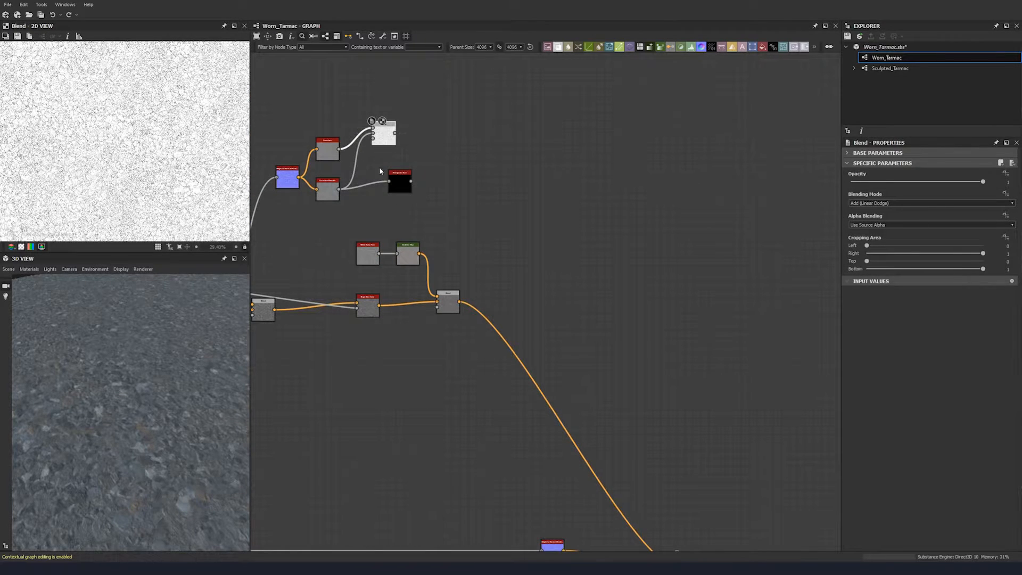
Align the Histogram Scan under the Blend and set its Position to 0.42 and Contrast to 0.8
{"action": "left_click_drag", "start_coordinate": [396, 184], "coordinate": [380, 184]}
{"action": "double_click", "coordinate": [381, 184]}
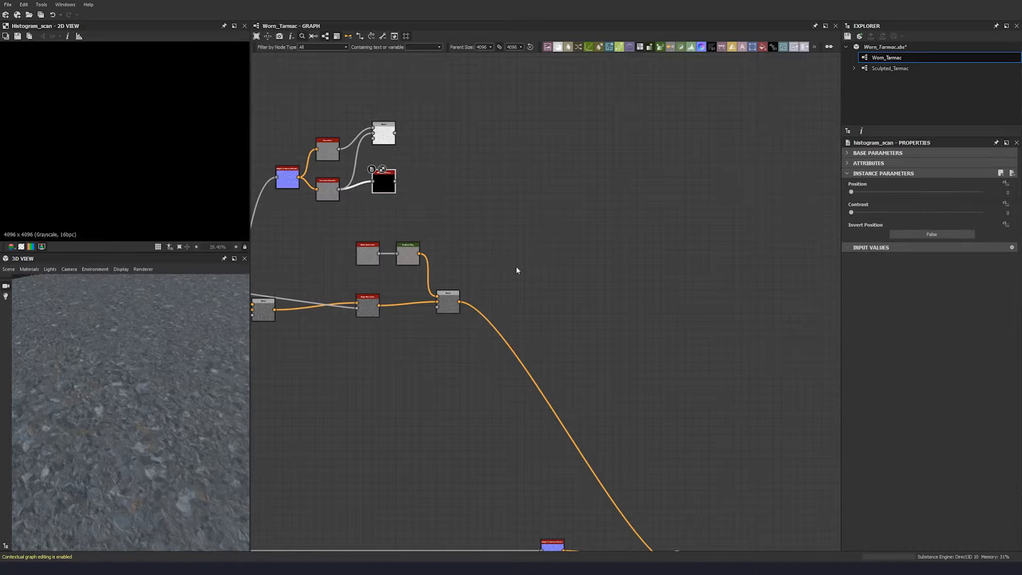
{"action": "left_click", "coordinate": [1007, 192]}
{"action": "key", "text": "Return"}
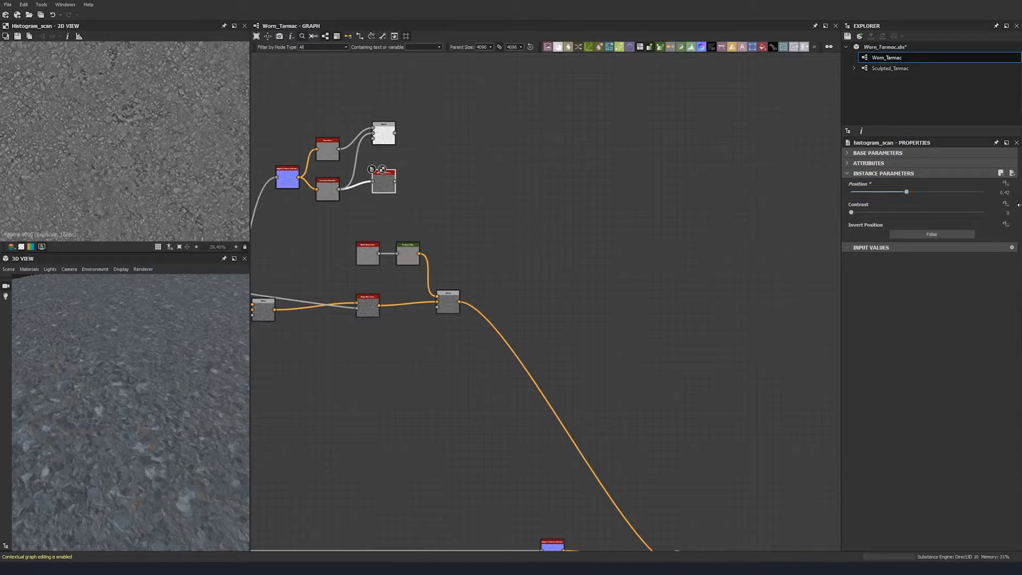
{"action": "left_click", "coordinate": [1008, 213]}
{"action": "type", "text": "0.8"}
{"action": "key", "text": "Return"}
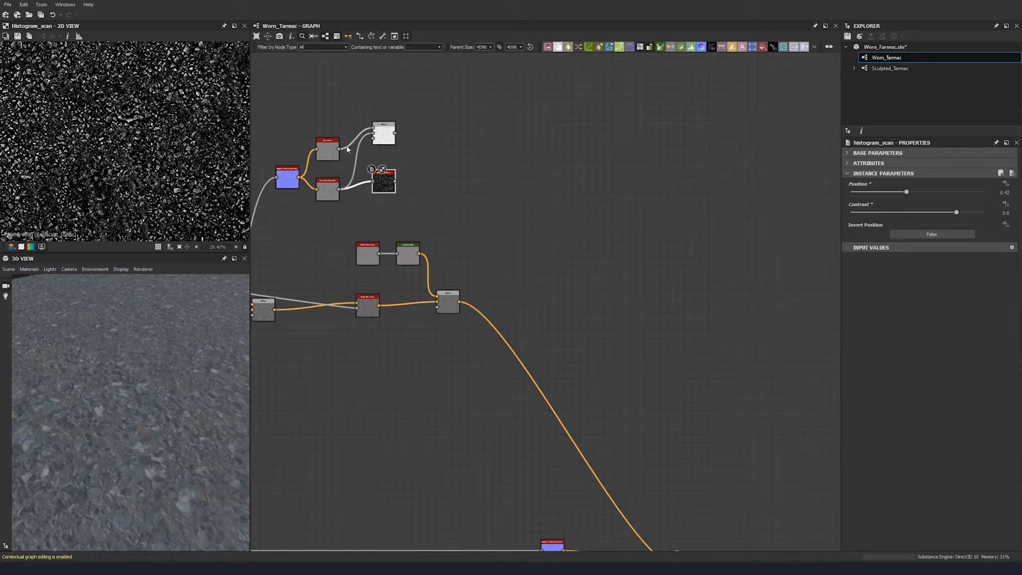
Place Curvature Smooth above Curvature, swap the Blend's two inputs, and tuck the Histogram Scan closer beneath the Blend
{"action": "left_click_drag", "start_coordinate": [330, 153], "coordinate": [326, 134]}
{"action": "left_click_drag", "start_coordinate": [327, 159], "coordinate": [392, 141]}
{"action": "key", "text": "x"}
{"action": "left_click", "coordinate": [417, 144]}
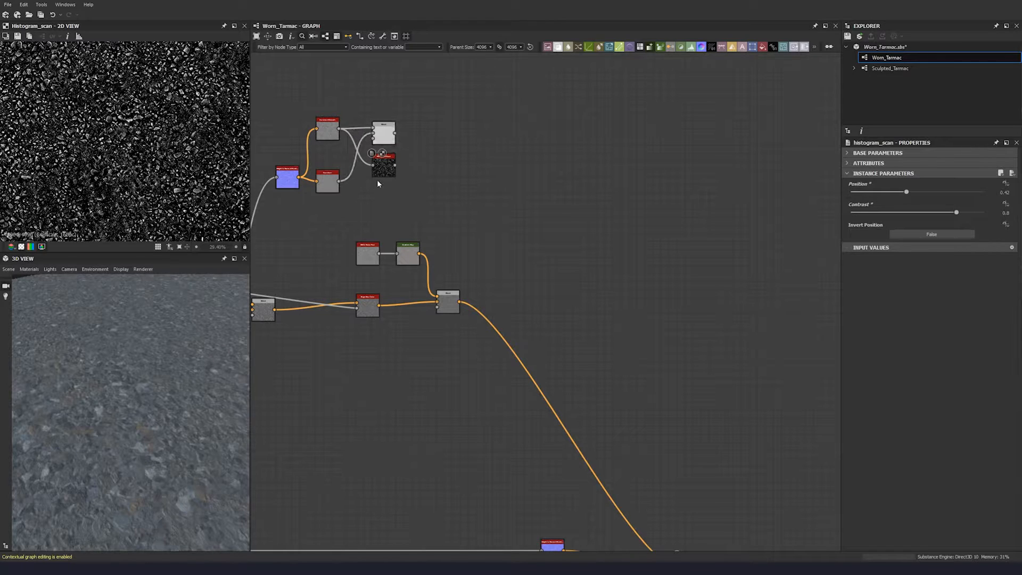
Add a second Histogram Scan node below the first one and feed it from the Curvature output
{"action": "key", "text": "space"}
{"action": "type", "text": "hist"}
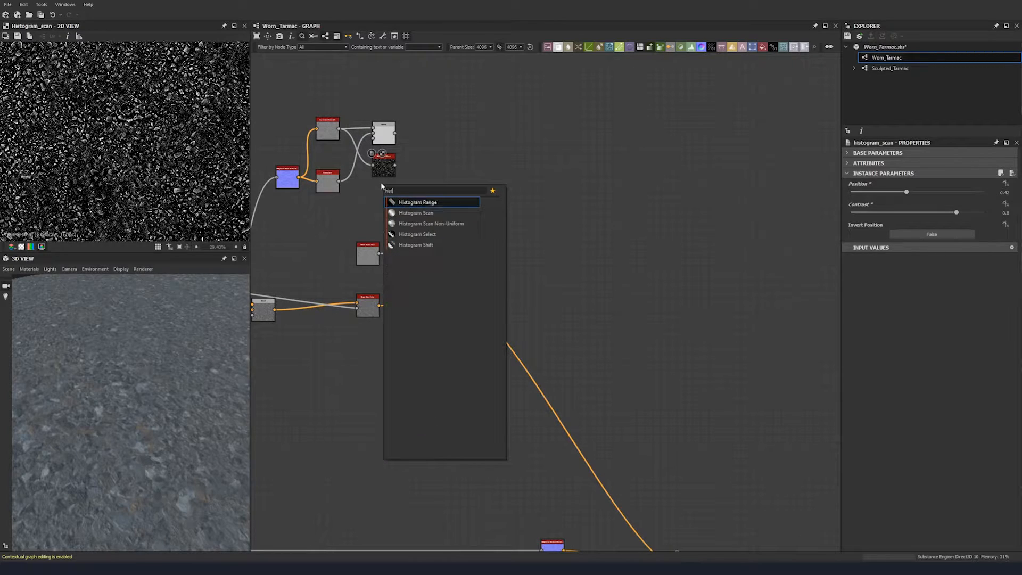
{"action": "left_click", "coordinate": [416, 212]}
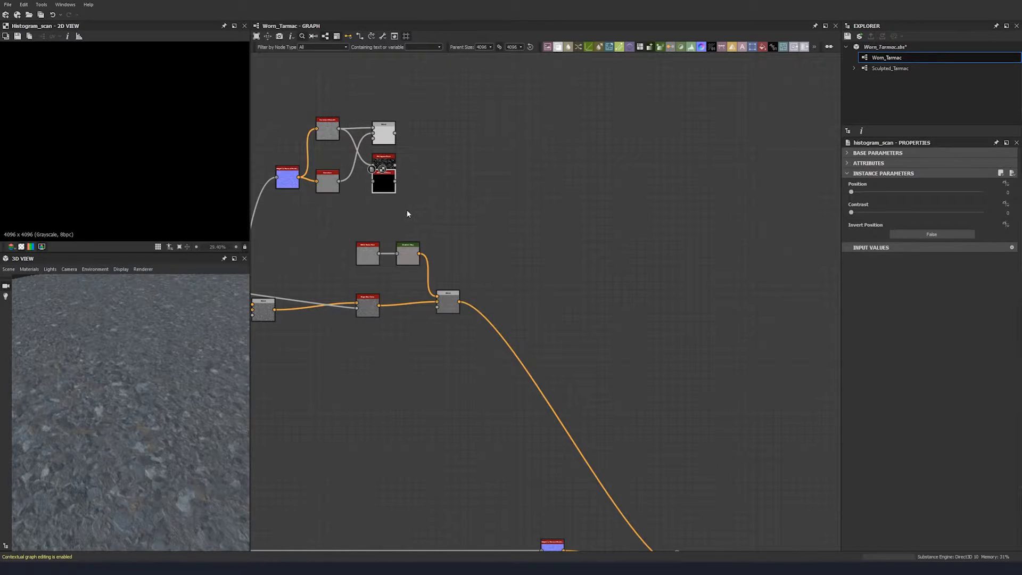
{"action": "scroll", "coordinate": [358, 194], "scroll_direction": "up", "scroll_amount": 3}
{"action": "left_click_drag", "start_coordinate": [323, 171], "coordinate": [400, 192]}
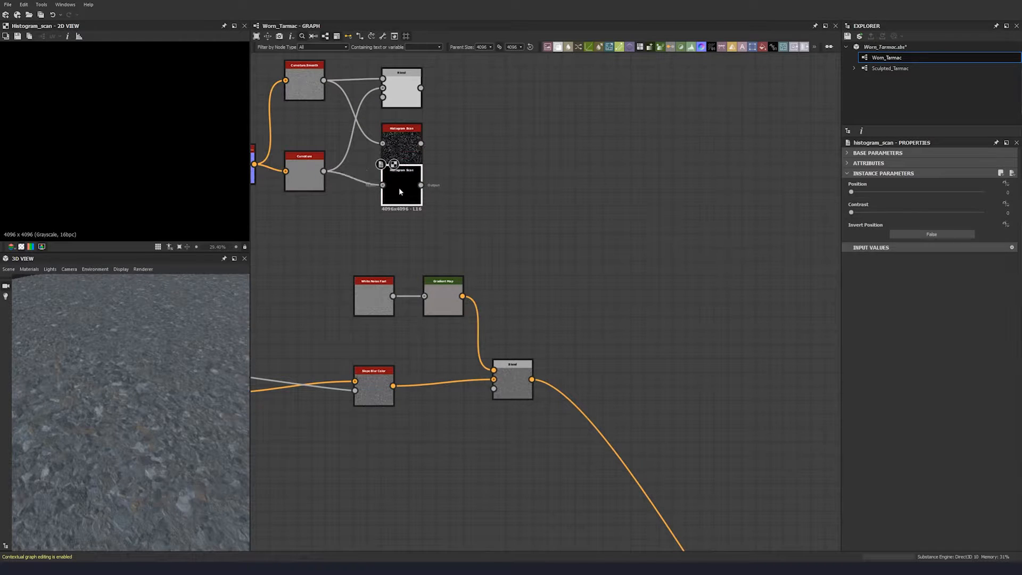
Set the second Histogram Scan's Position to 0.27 and Contrast to 0.22
{"action": "left_click", "coordinate": [868, 193]}
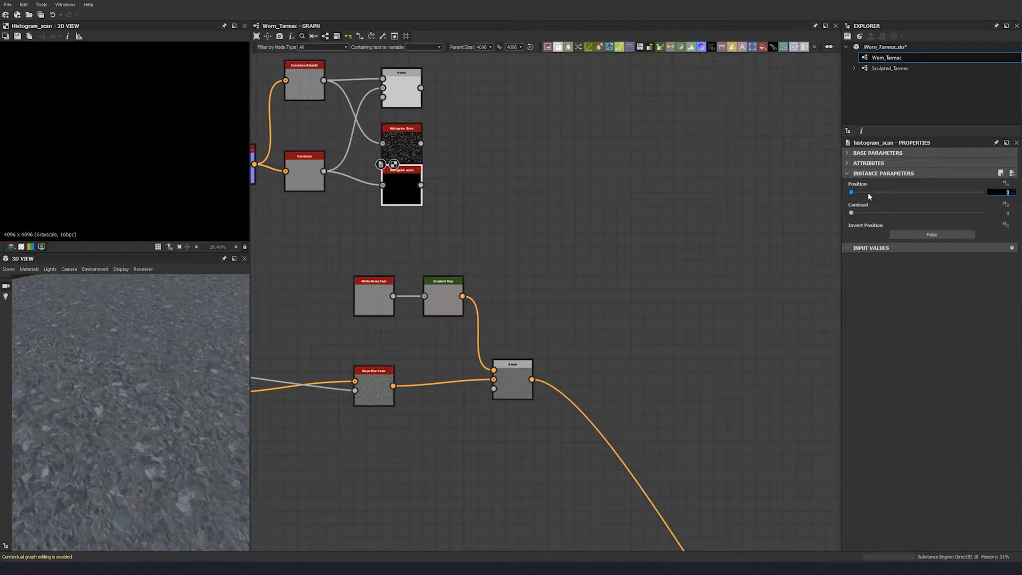
{"action": "type", "text": "0.27"}
{"action": "key", "text": "Return"}
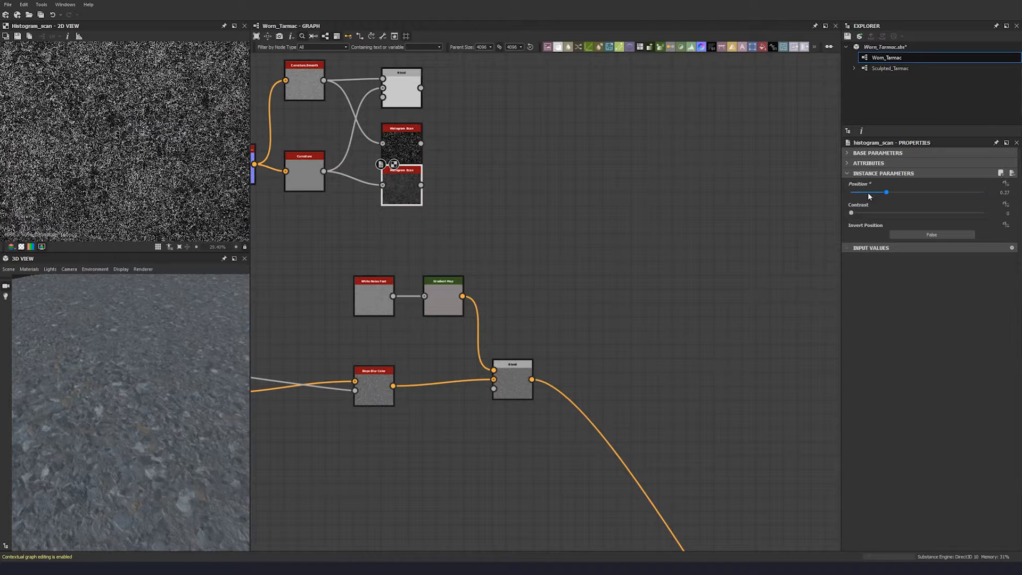
{"action": "left_click", "coordinate": [863, 214]}
{"action": "key", "text": "Return"}
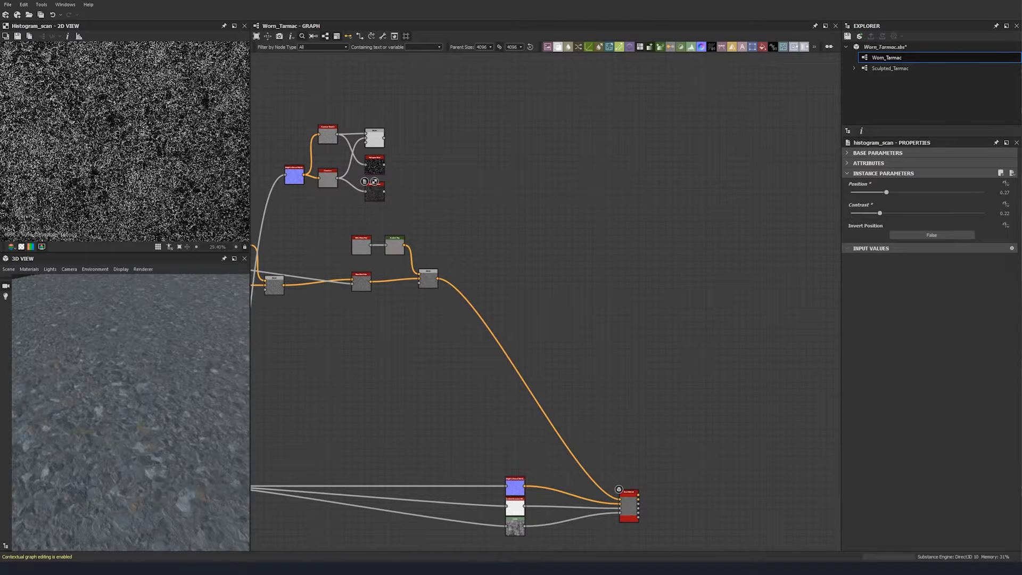
Add a Blend node after the last base colour Blend, with that Blend's output as its background
{"action": "middle_click_drag", "start_coordinate": [489, 289], "coordinate": [430, 224]}
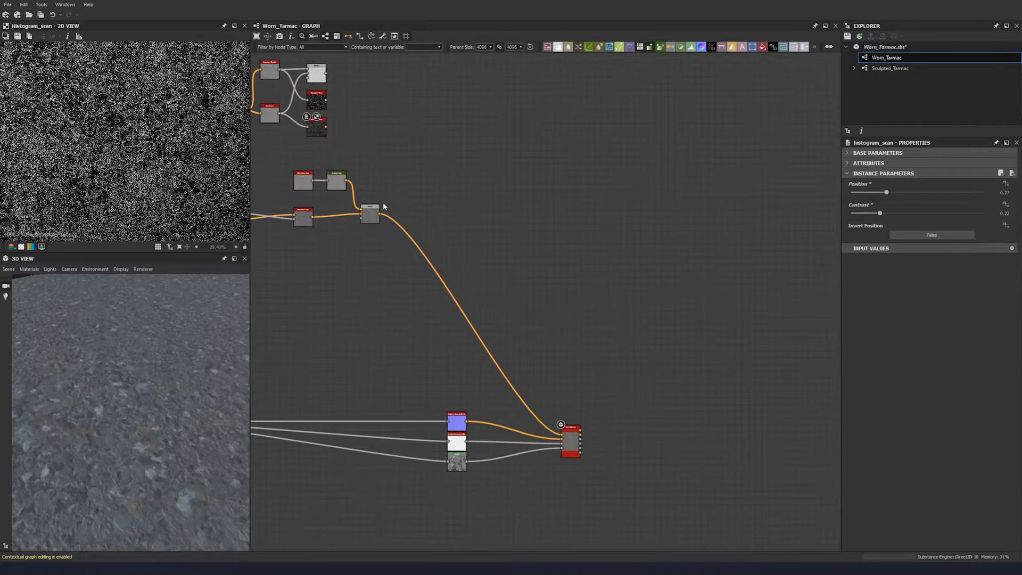
{"action": "left_click_drag", "start_coordinate": [364, 215], "coordinate": [434, 207]}
{"action": "left_click", "coordinate": [478, 231]}
{"action": "left_click_drag", "start_coordinate": [453, 207], "coordinate": [475, 215]}
Add an HSL node fed by the last base colour Blend and connect it to the new Blend's foreground
{"action": "key", "text": "space"}
{"action": "type", "text": "hsl"}
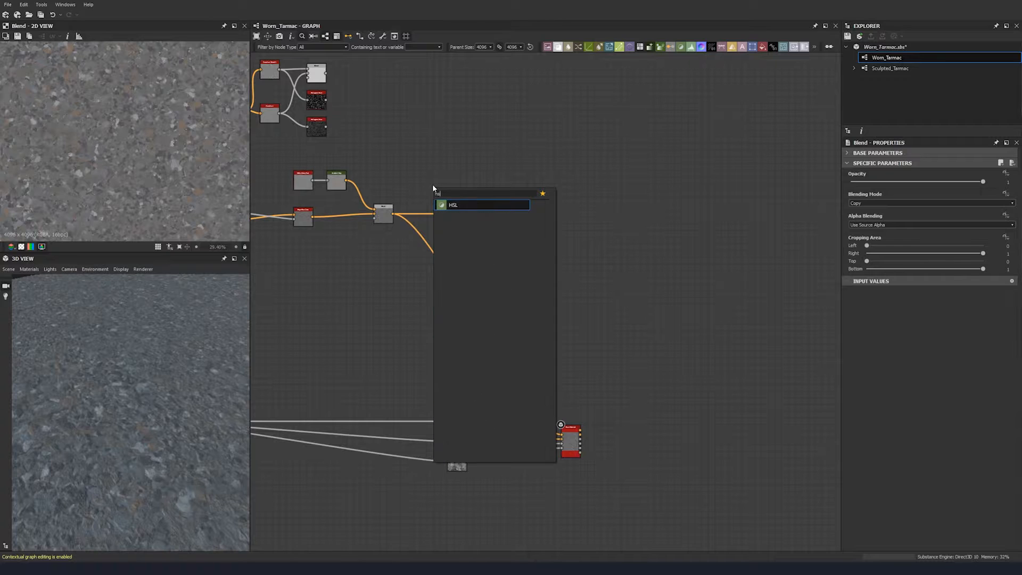
{"action": "key", "text": "Return"}
{"action": "left_click_drag", "start_coordinate": [440, 187], "coordinate": [513, 232]}
{"action": "left_click", "coordinate": [471, 213]}
Set the HSL node's Saturation to 0.53 and Lightness to 0.48
{"action": "scroll", "coordinate": [466, 210], "scroll_direction": "up", "scroll_amount": 5}
{"action": "left_click", "coordinate": [379, 161]}
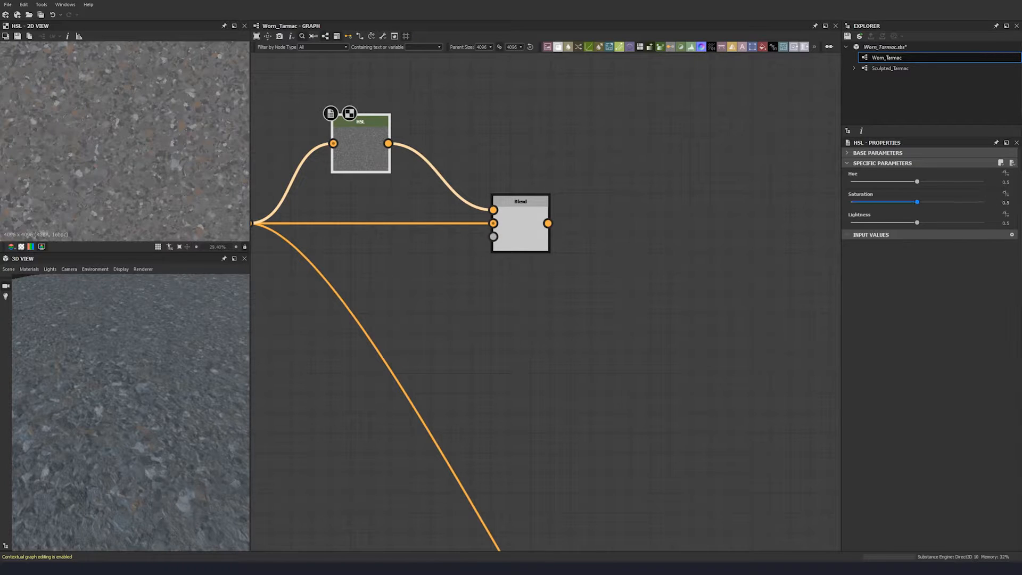
{"action": "left_click", "coordinate": [1003, 202]}
{"action": "type", "text": "3"}
{"action": "key", "text": "Return"}
{"action": "left_click", "coordinate": [1004, 223]}
{"action": "key", "text": "Return"}
{"action": "scroll", "coordinate": [545, 170], "scroll_direction": "down", "scroll_amount": 5}
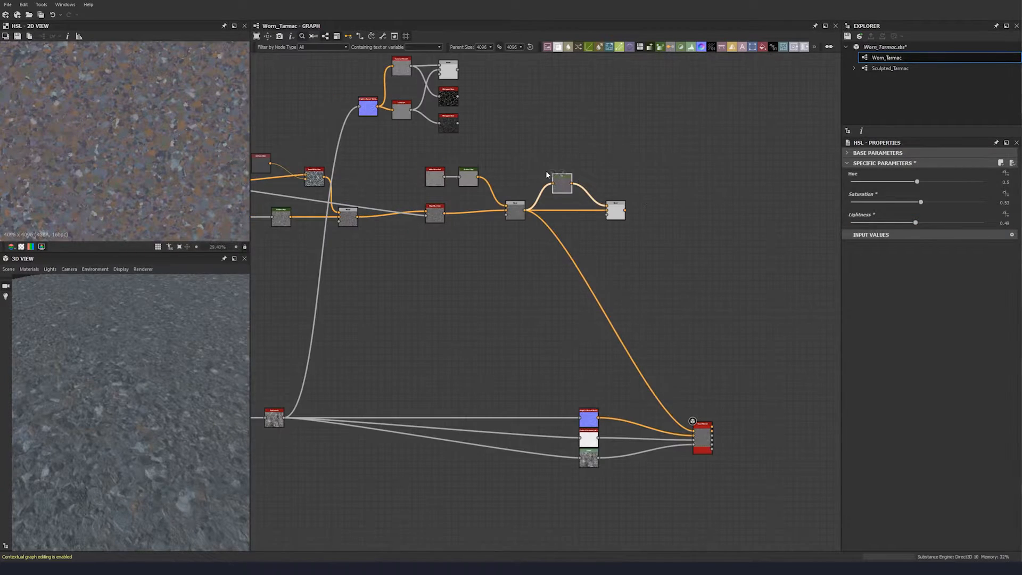
Move the whole curvature node group up to make room above the base colour nodes
{"action": "scroll", "coordinate": [488, 205], "scroll_direction": "up", "scroll_amount": 3}
{"action": "middle_click_drag", "start_coordinate": [457, 189], "coordinate": [548, 202]}
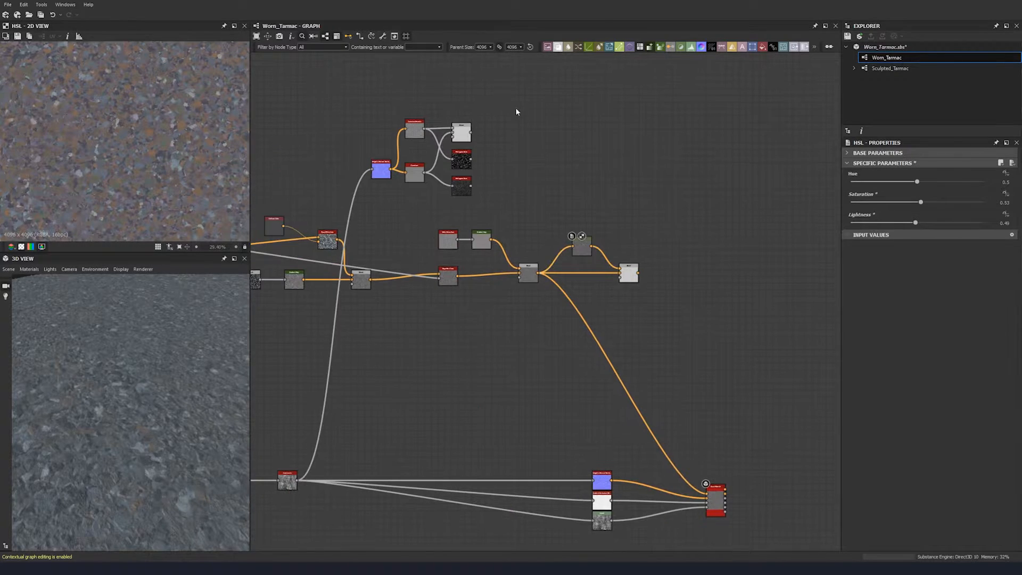
{"action": "left_click_drag", "start_coordinate": [516, 114], "coordinate": [392, 113]}
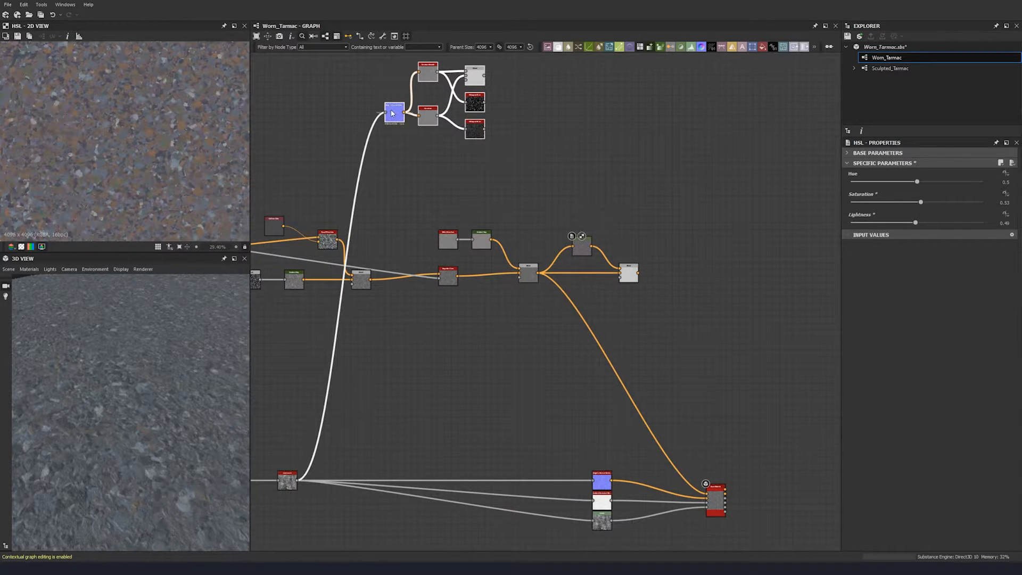
Add a Slope Blur Grayscale node in the space below the curvature nodes
{"action": "left_click", "coordinate": [447, 171]}
{"action": "key", "text": "space"}
{"action": "type", "text": "slop"}
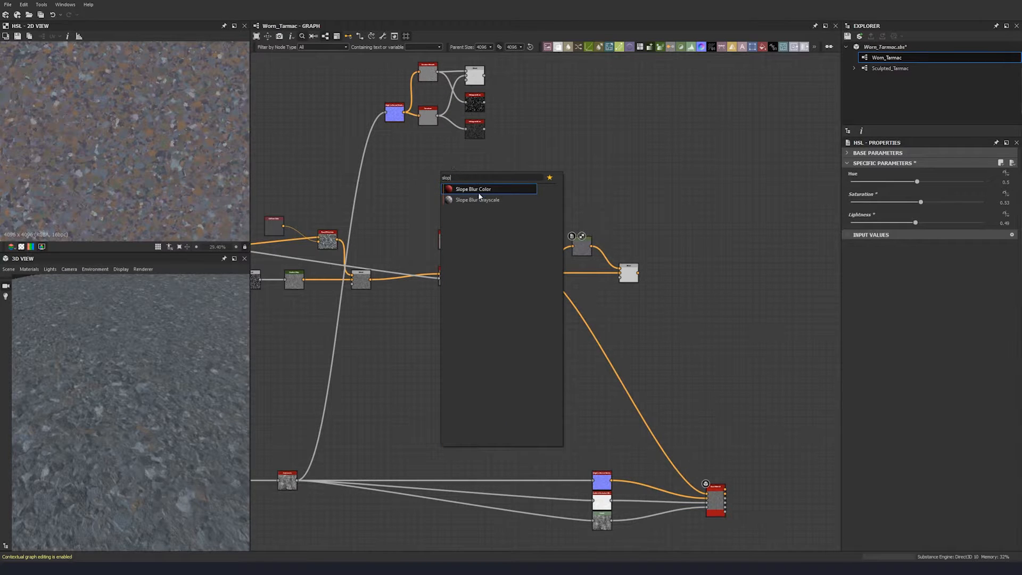
{"action": "left_click", "coordinate": [475, 197]}
Connect the Flood Fill to Gradient node with 0.74 Angle Variation to the Slope Blur Grayscale node's grayscale input
{"action": "scroll", "coordinate": [474, 196], "scroll_direction": "down", "scroll_amount": 5}
{"action": "scroll", "coordinate": [555, 187], "scroll_direction": "up", "scroll_amount": 5}
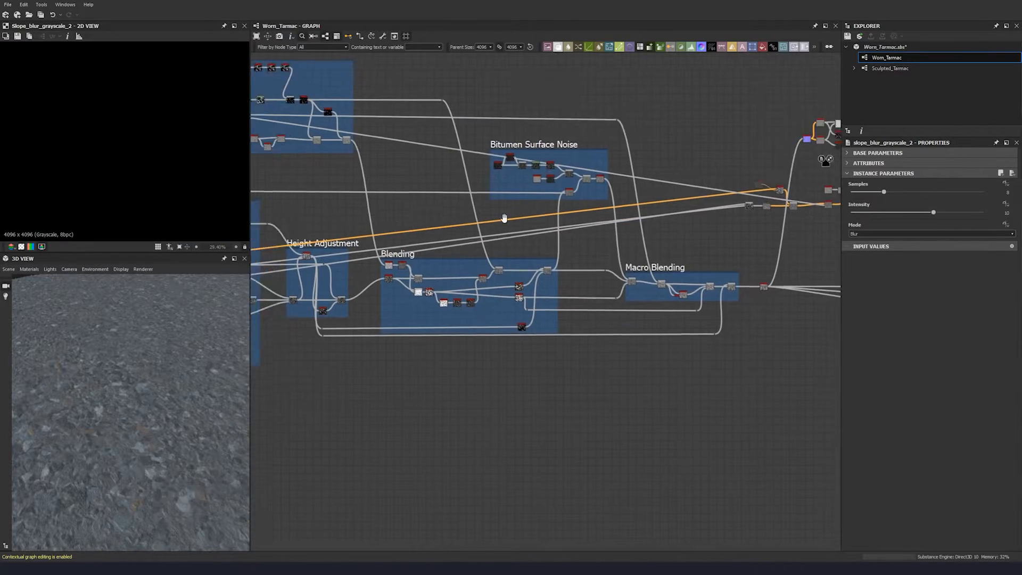
{"action": "scroll", "coordinate": [556, 187], "scroll_direction": "up", "scroll_amount": 5}
{"action": "left_click", "coordinate": [565, 172]}
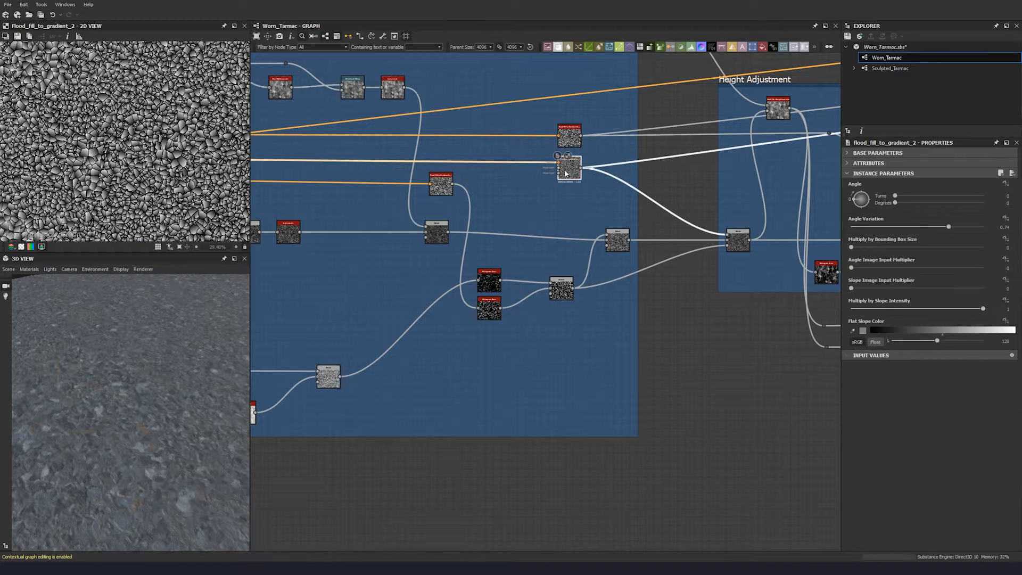
{"action": "scroll", "coordinate": [585, 171], "scroll_direction": "down", "scroll_amount": 3}
{"action": "left_click_drag", "start_coordinate": [578, 171], "coordinate": [479, 92]}
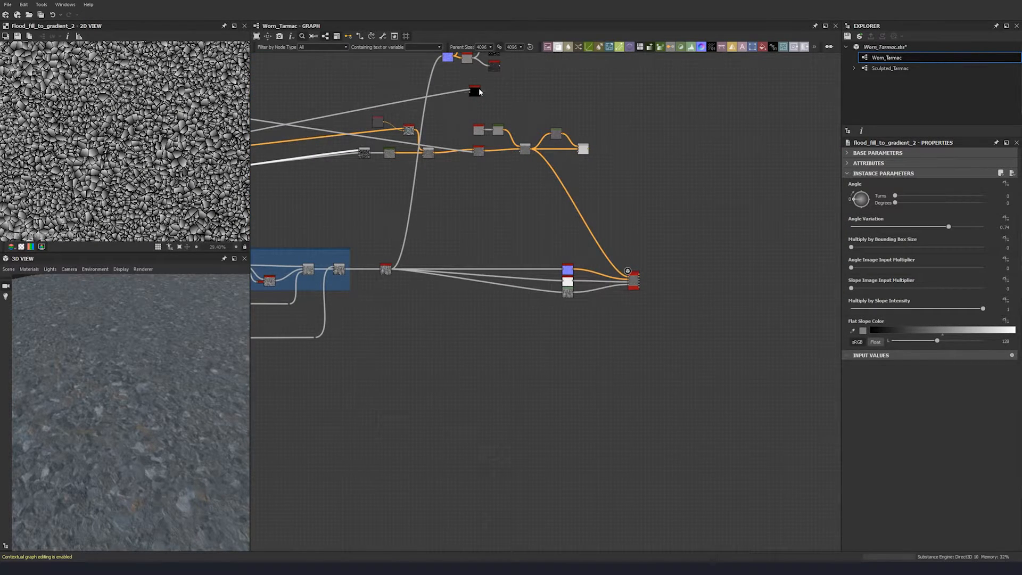
Link the upstream grayscale node before the Bitumen Surface Noise frame to the Slope Blur Grayscale node's slope input
{"action": "middle_click_drag", "start_coordinate": [424, 103], "coordinate": [555, 223]}
{"action": "middle_click_drag", "start_coordinate": [430, 221], "coordinate": [670, 216]}
{"action": "middle_click_drag", "start_coordinate": [343, 218], "coordinate": [573, 233]}
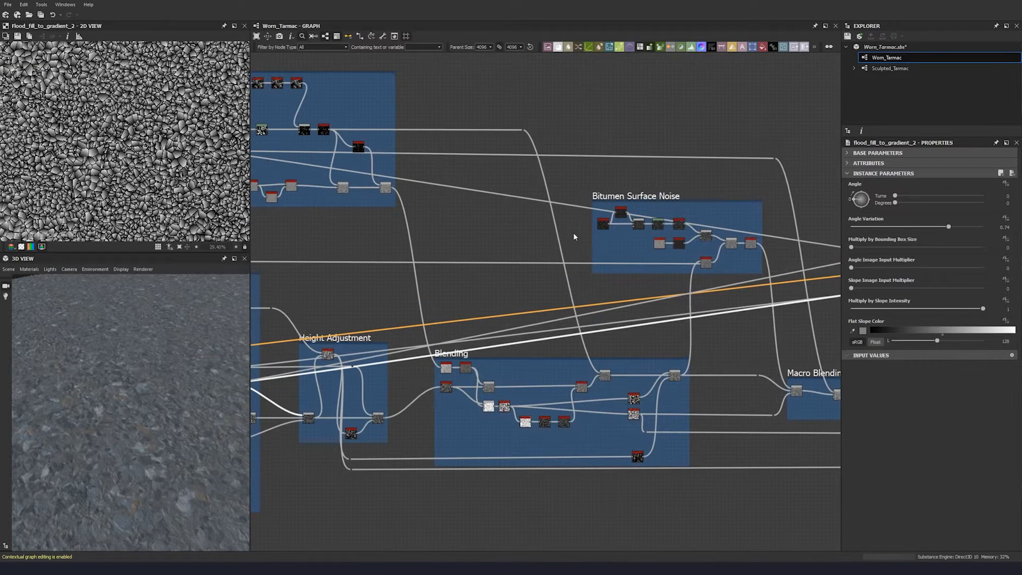
{"action": "middle_click_drag", "start_coordinate": [244, 156], "coordinate": [391, 166]}
{"action": "left_click", "coordinate": [356, 161]}
{"action": "middle_click_drag", "start_coordinate": [735, 277], "coordinate": [342, 229]}
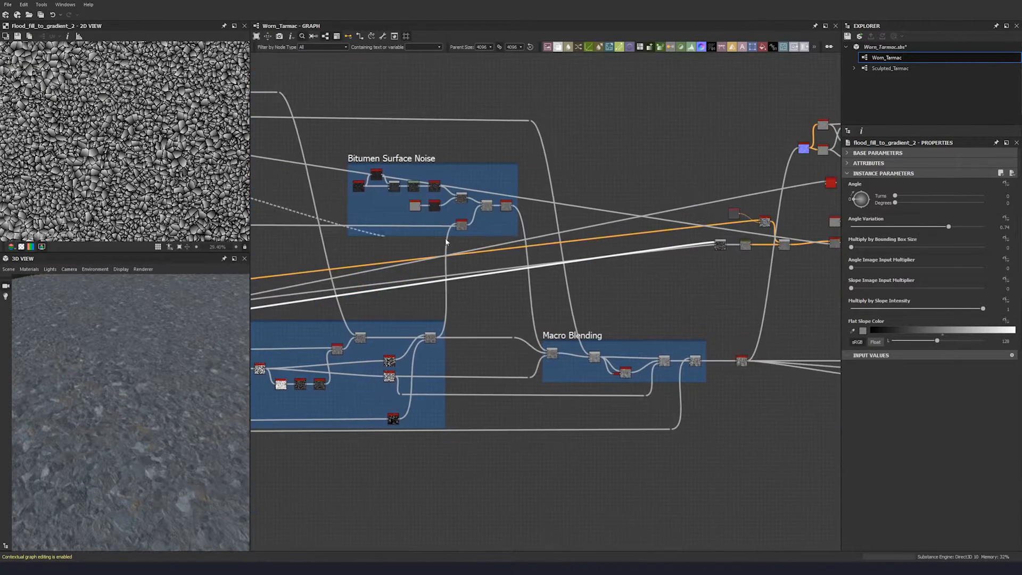
{"action": "middle_click_drag", "start_coordinate": [822, 248], "coordinate": [436, 223]}
{"action": "scroll", "coordinate": [436, 176], "scroll_direction": "up", "scroll_amount": 5}
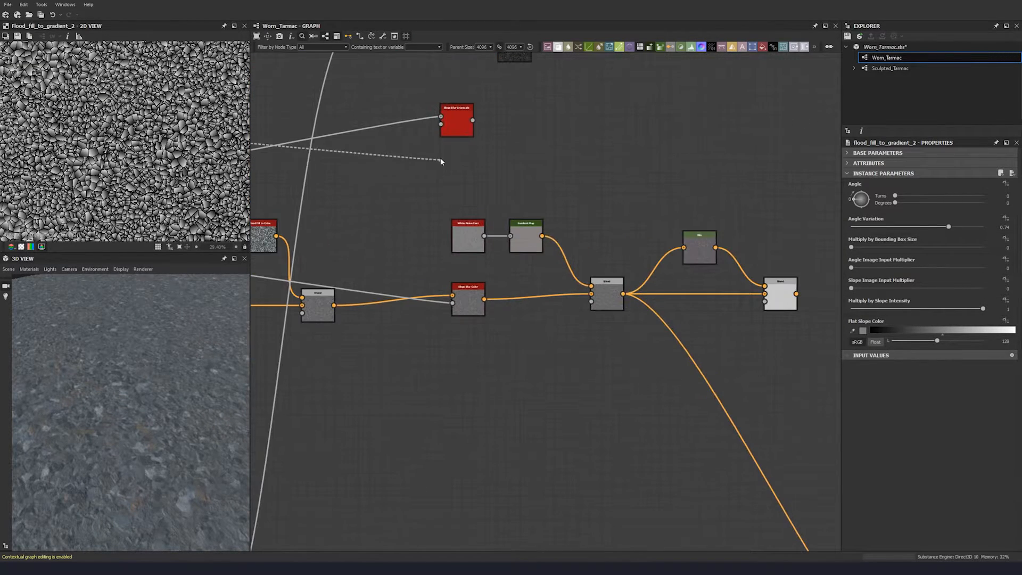
Set the Slope Blur Grayscale node to Min mode with Samples 32 and Intensity 0.34
{"action": "left_click", "coordinate": [454, 121]}
{"action": "left_click", "coordinate": [929, 233]}
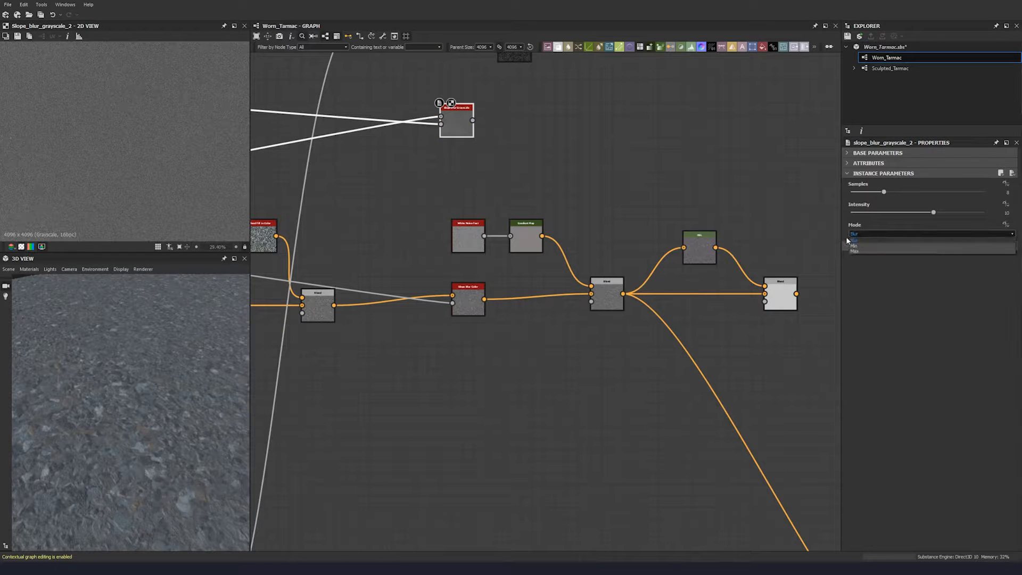
{"action": "left_click", "coordinate": [860, 246]}
{"action": "left_click_drag", "start_coordinate": [883, 191], "coordinate": [982, 191]}
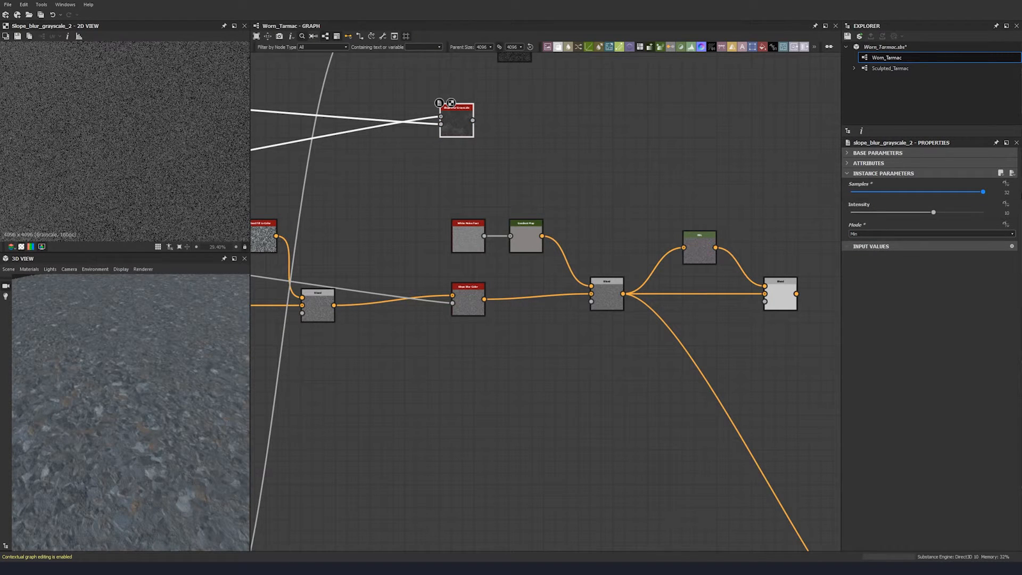
{"action": "left_click", "coordinate": [866, 213]}
{"action": "type", "text": "0.34"}
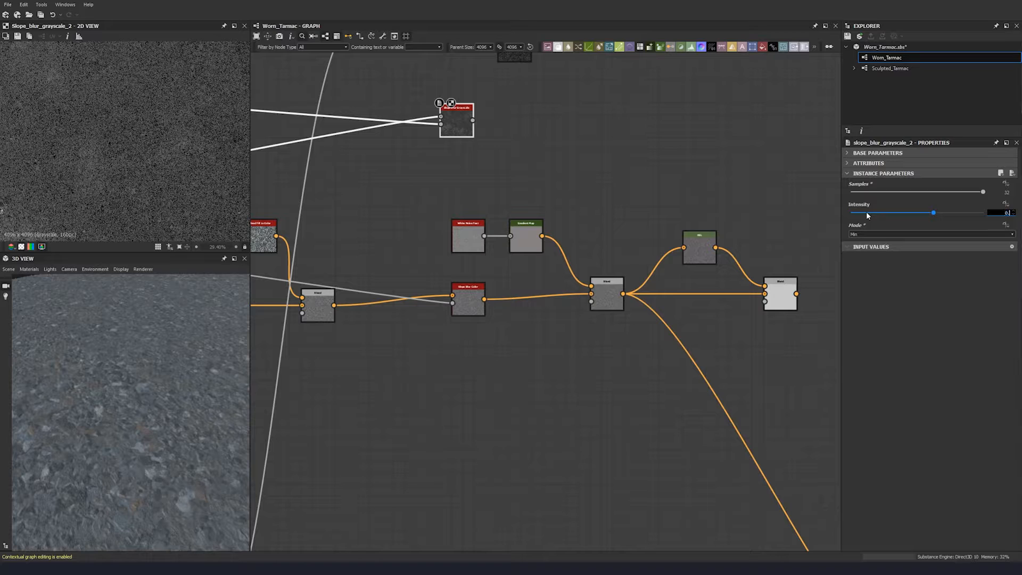
{"action": "key", "text": "Return"}
Add a Blend node with the upper curvature Histogram Scan as foreground and the Slope Blur Grayscale as background
{"action": "middle_click_drag", "start_coordinate": [486, 218], "coordinate": [468, 308]}
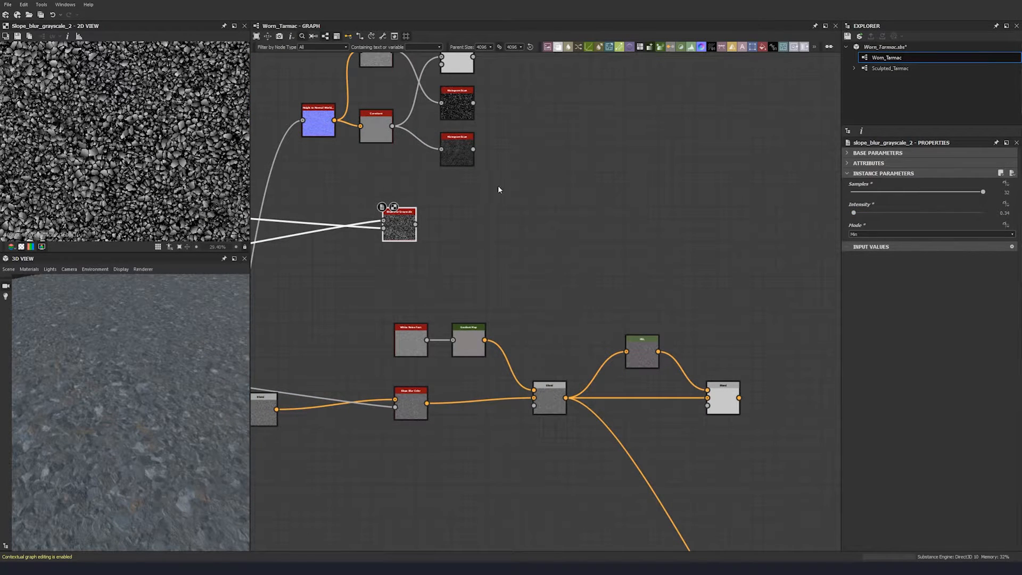
{"action": "middle_click_drag", "start_coordinate": [486, 159], "coordinate": [481, 184]}
{"action": "left_click_drag", "start_coordinate": [455, 129], "coordinate": [456, 132]}
{"action": "key", "text": "space"}
{"action": "type", "text": "blend"}
{"action": "key", "text": "Return"}
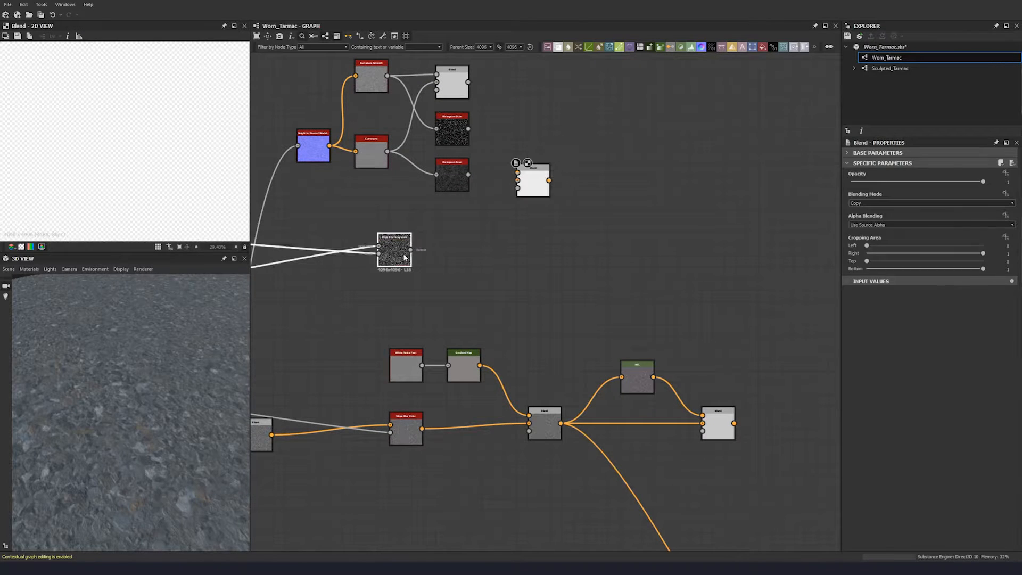
{"action": "left_click_drag", "start_coordinate": [410, 249], "coordinate": [472, 132]}
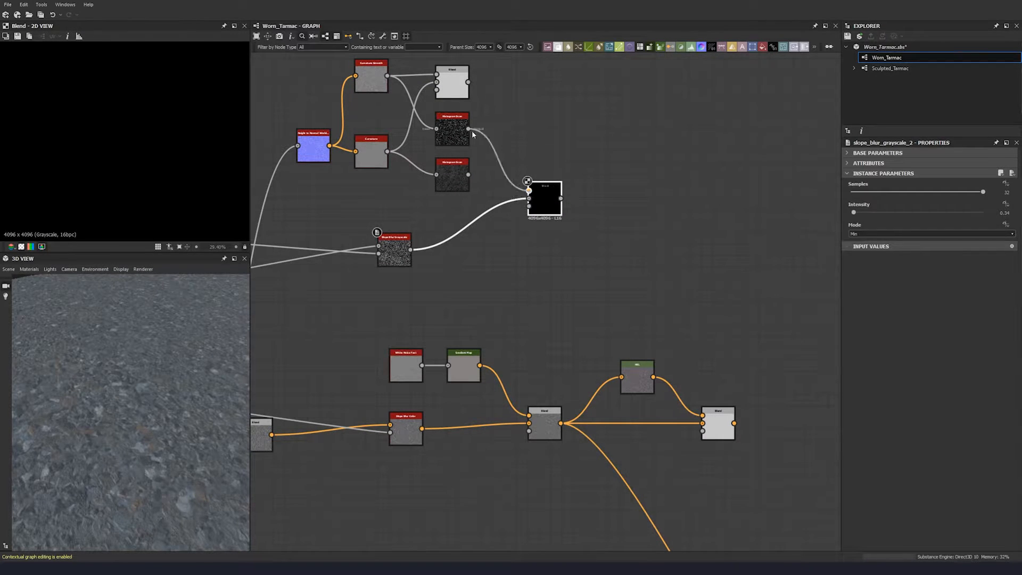
Set the new mask Blend's blending mode to Subtract and examine the resulting mask up close
{"action": "left_click", "coordinate": [544, 199]}
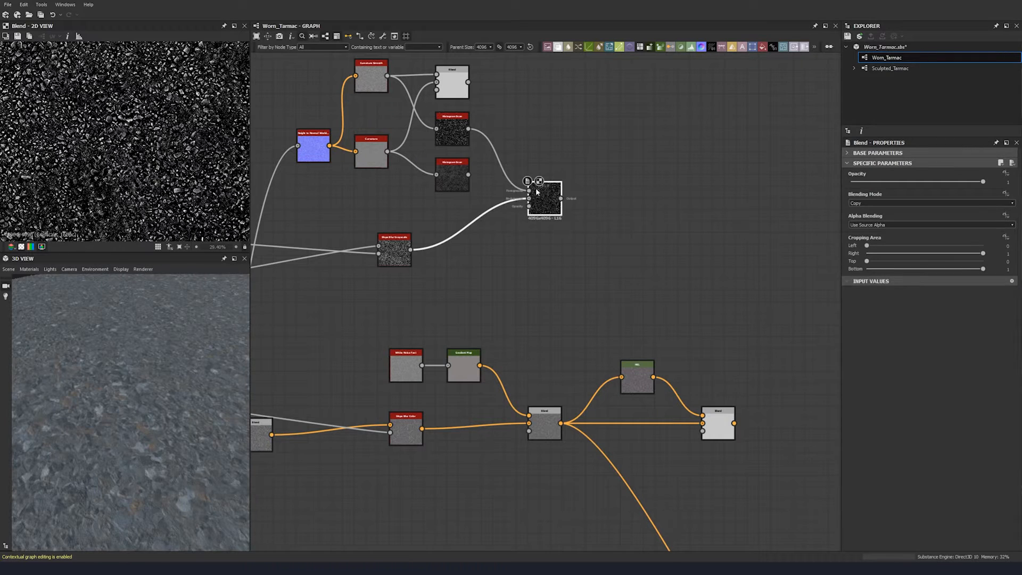
{"action": "left_click", "coordinate": [865, 204]}
{"action": "left_click", "coordinate": [865, 220]}
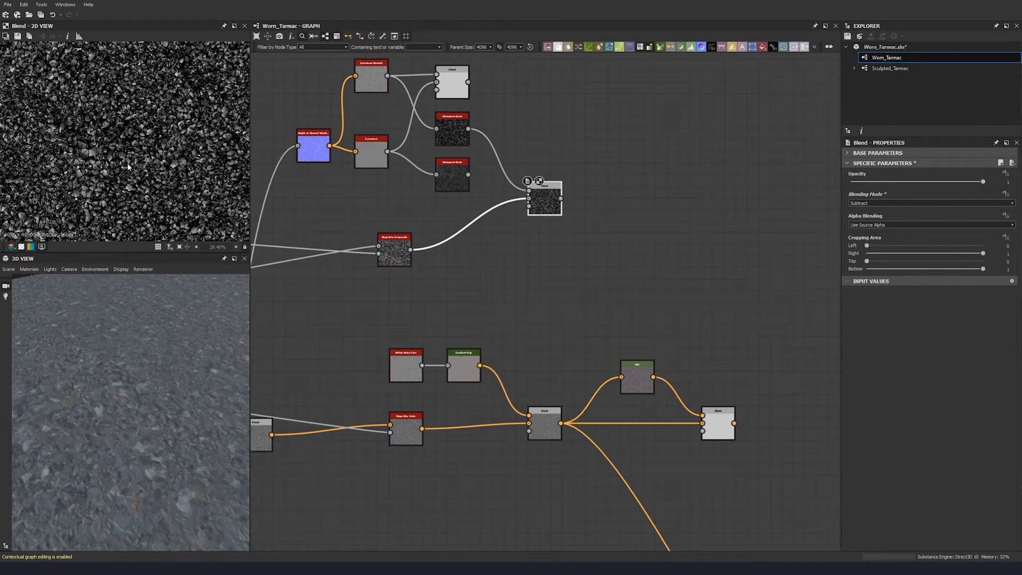
{"action": "scroll", "coordinate": [128, 166], "scroll_direction": "up", "scroll_amount": 5}
Add a Histogram Scan node fed by the Subtract Blend
{"action": "middle_click_drag", "start_coordinate": [574, 257], "coordinate": [383, 225]}
{"action": "left_click", "coordinate": [405, 194]}
{"action": "key", "text": "space"}
{"action": "type", "text": "hist"}
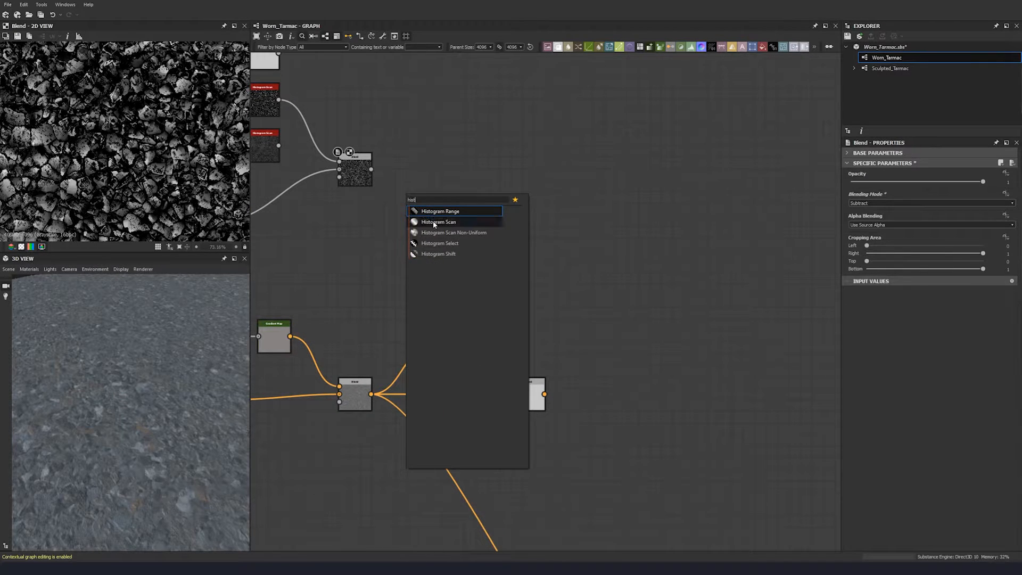
{"action": "left_click", "coordinate": [434, 223]}
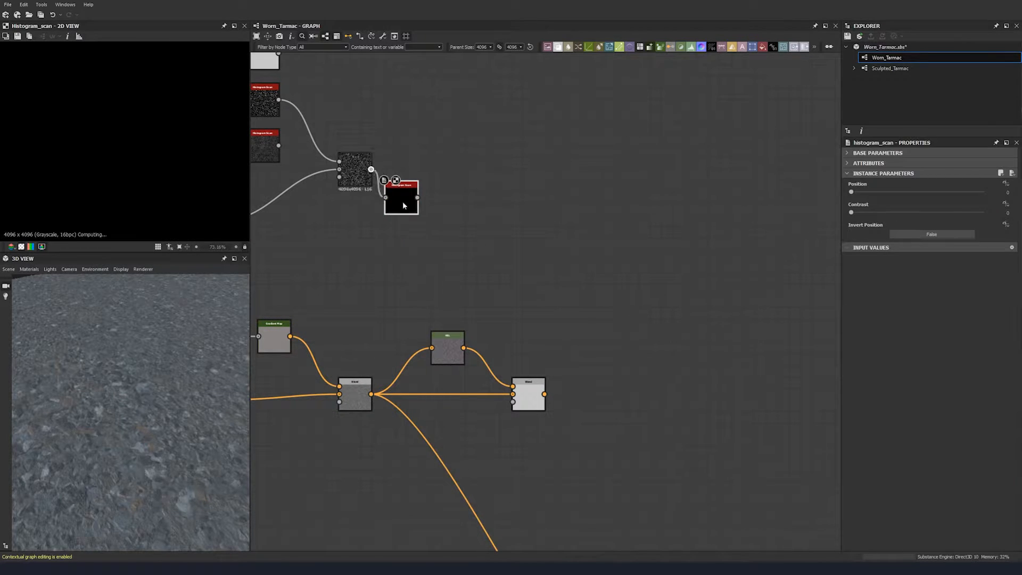
Set the new Histogram Scan's Contrast to 0.6 and Position to 0.77
{"action": "left_click", "coordinate": [931, 213]}
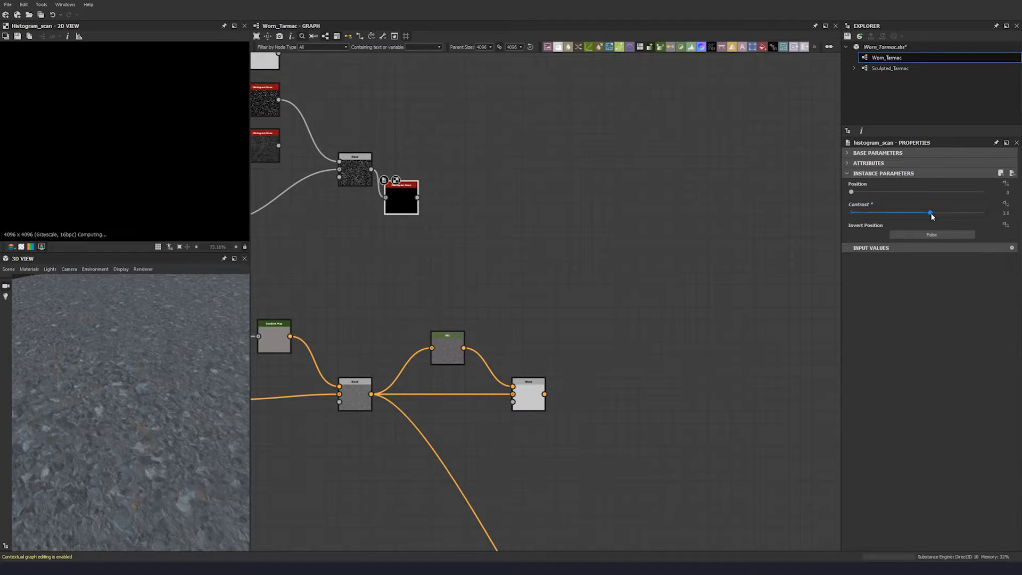
{"action": "left_click", "coordinate": [958, 191]}
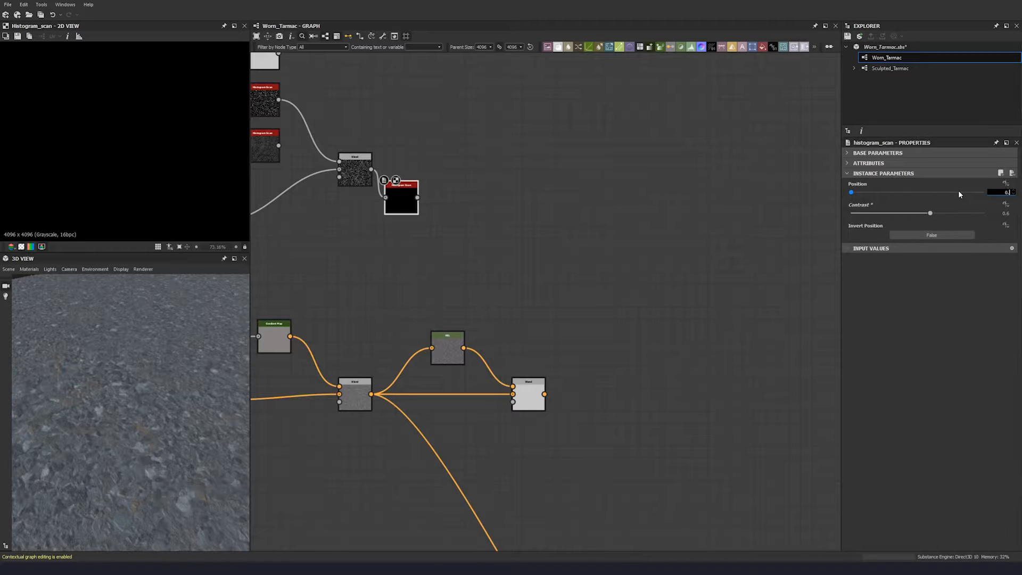
{"action": "left_click", "coordinate": [958, 191]}
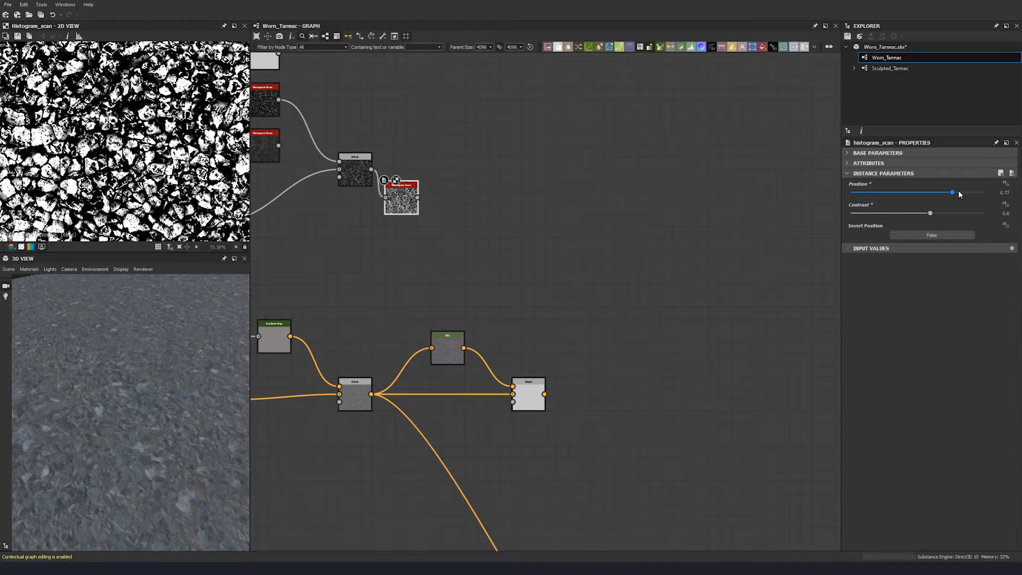
Use the Histogram Scan as the HSL Blend's opacity mask and move the Base Material link to that Blend's output
{"action": "middle_click_drag", "start_coordinate": [475, 378], "coordinate": [481, 328]}
{"action": "left_click_drag", "start_coordinate": [424, 155], "coordinate": [519, 352]}
{"action": "left_click_drag", "start_coordinate": [378, 345], "coordinate": [551, 344], "text": "shift"}
{"action": "left_click_drag", "start_coordinate": [234, 397], "coordinate": [186, 407]}
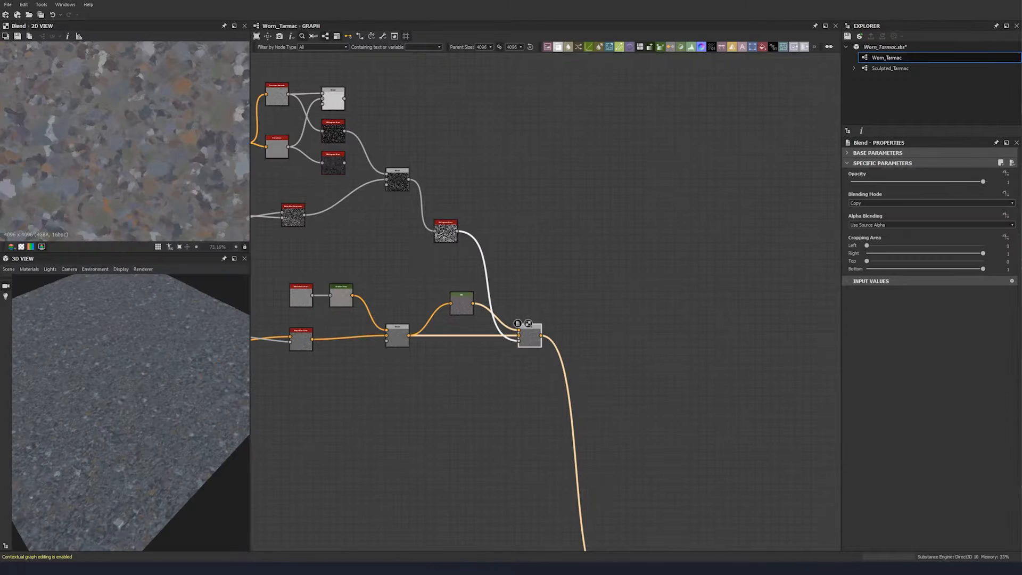
Add a second HSL node after the masked color Blend and combine both in a new Blend, with the HSL as foreground
{"action": "key", "text": "space"}
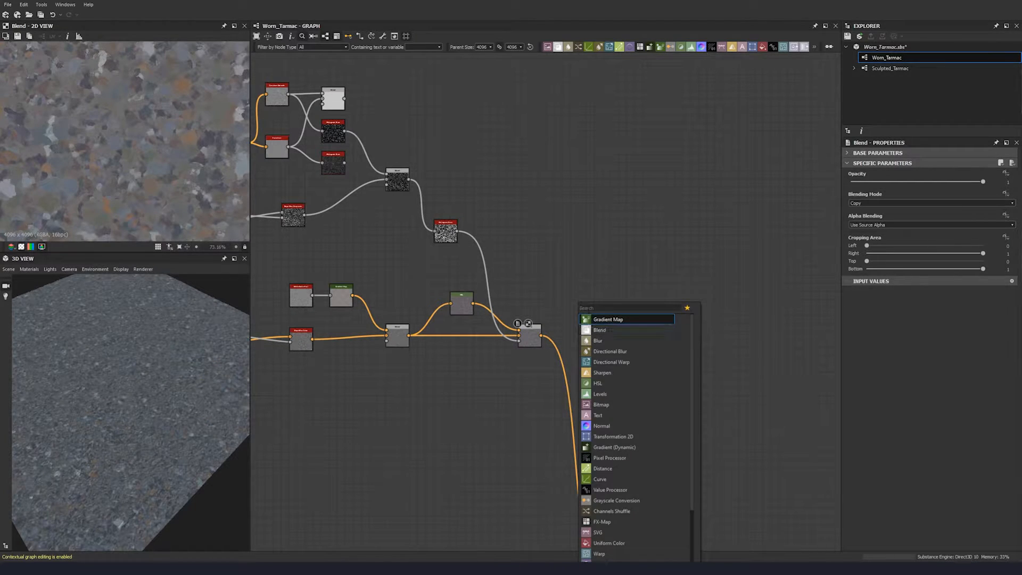
{"action": "type", "text": "hsl"}
{"action": "left_click", "coordinate": [592, 314]}
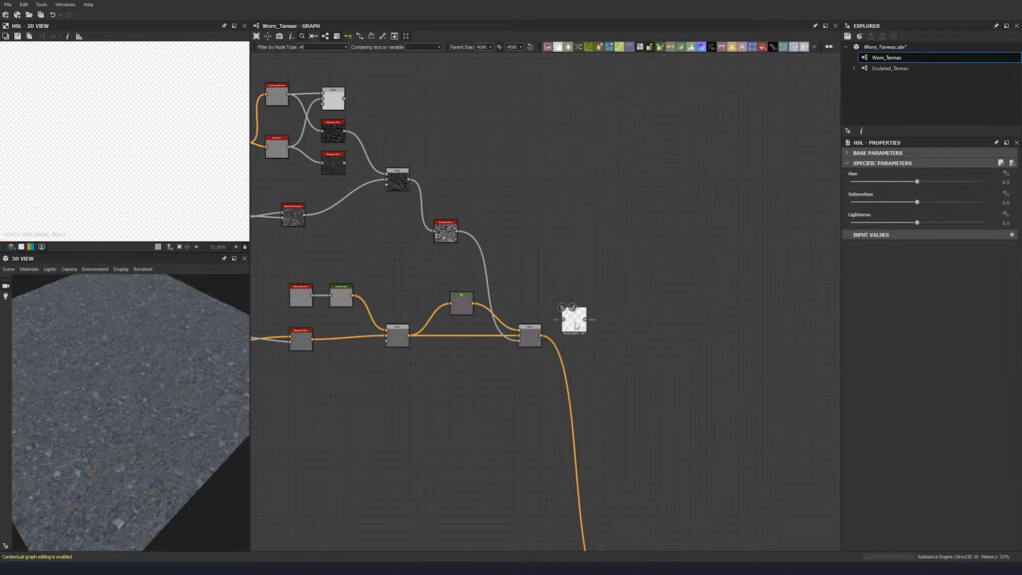
{"action": "key", "text": "space"}
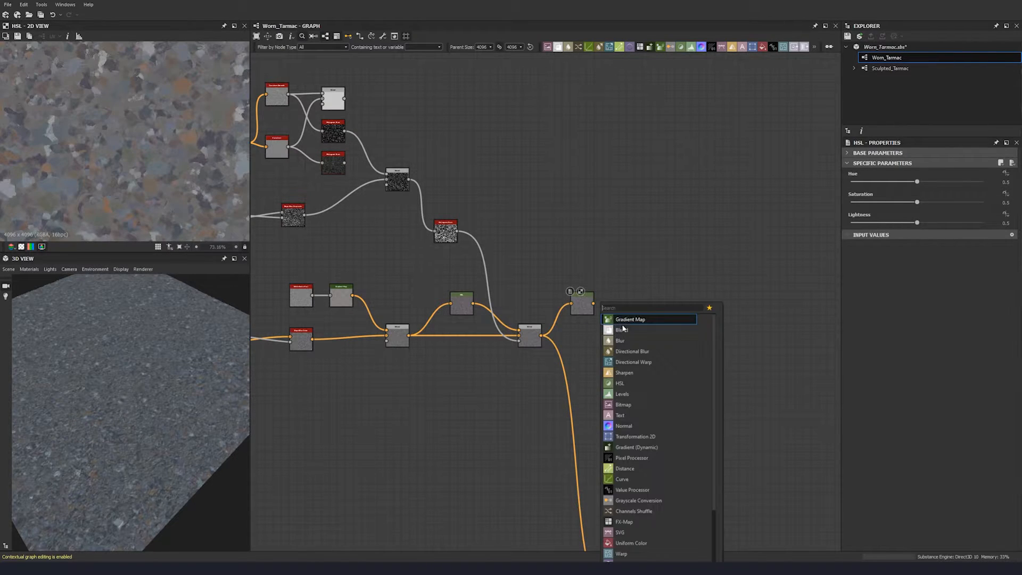
{"action": "left_click", "coordinate": [621, 326]}
{"action": "left_click_drag", "start_coordinate": [541, 336], "coordinate": [599, 330]}
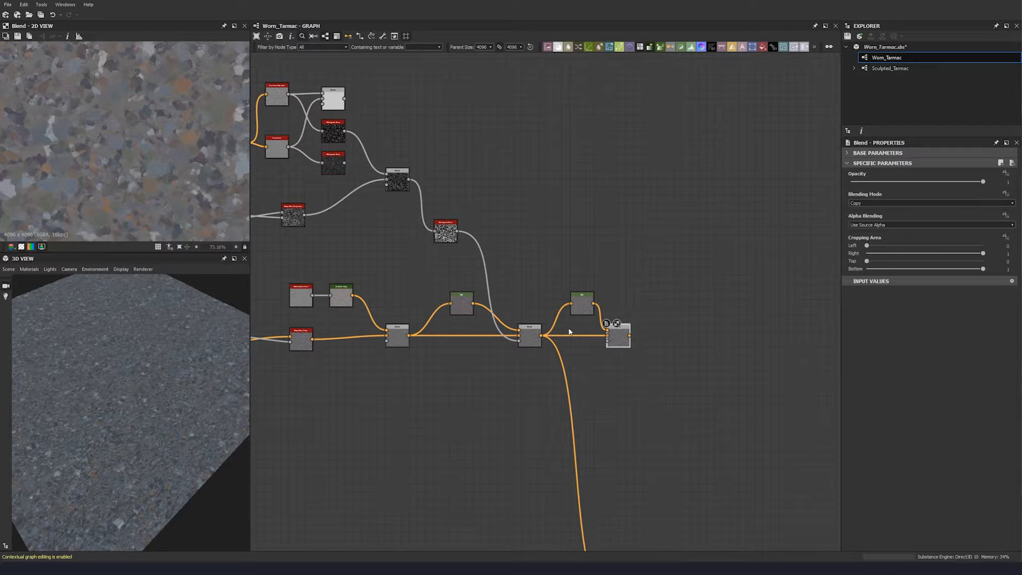
Shift the new Blend slightly away from the second HSL node and set that HSL's Lightness to 0.52
{"action": "left_click", "coordinate": [582, 302]}
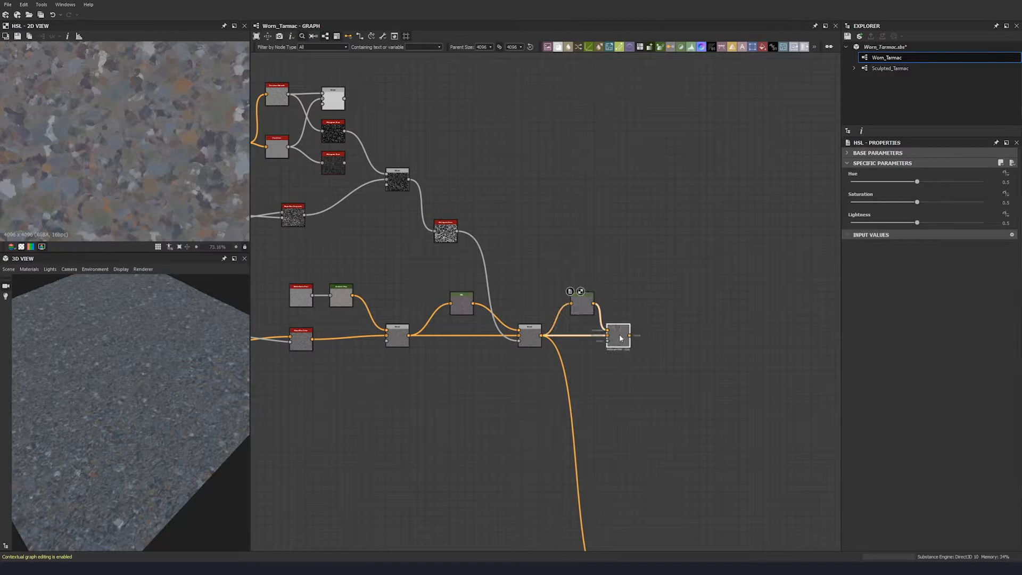
{"action": "left_click_drag", "start_coordinate": [620, 338], "coordinate": [625, 338]}
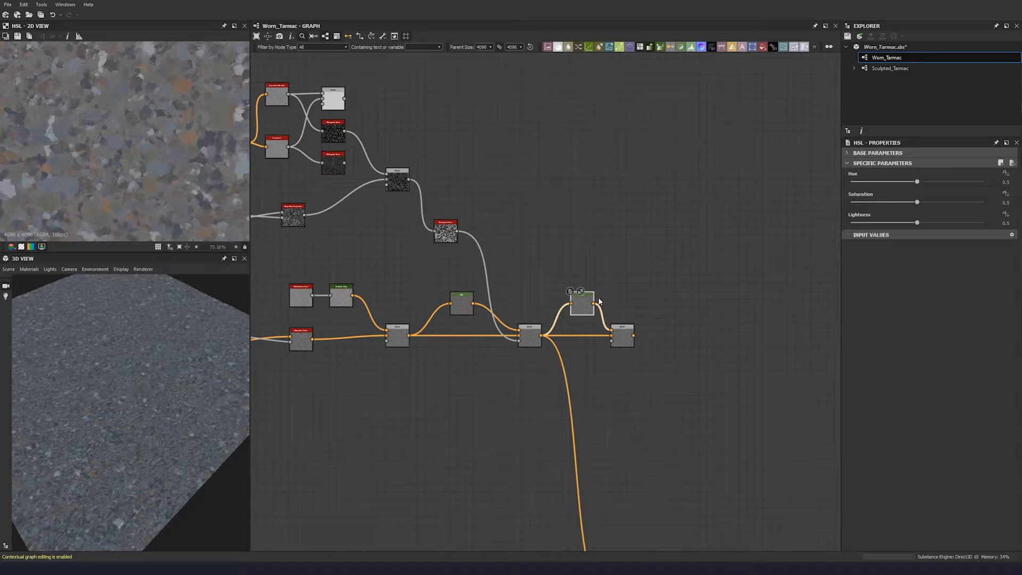
{"action": "left_click", "coordinate": [1005, 223]}
{"action": "type", "text": "0.52"}
{"action": "key", "text": "Return"}
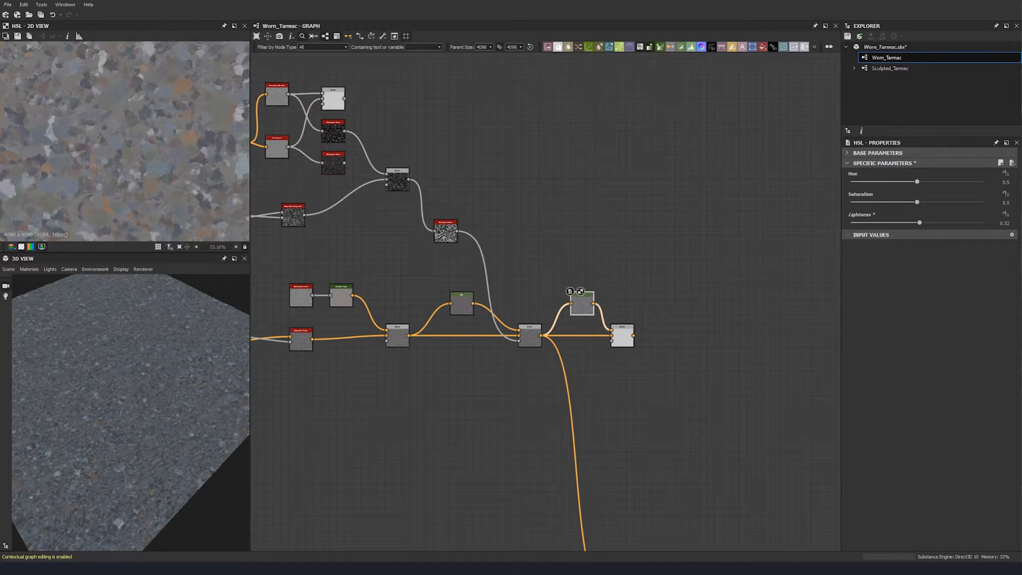
Mask the last color Blend with the lower curvature Histogram Scan and feed that Blend into Base Material, checking the 3D result
{"action": "double_click", "coordinate": [335, 166]}
{"action": "scroll", "coordinate": [336, 167], "scroll_direction": "up", "scroll_amount": 5}
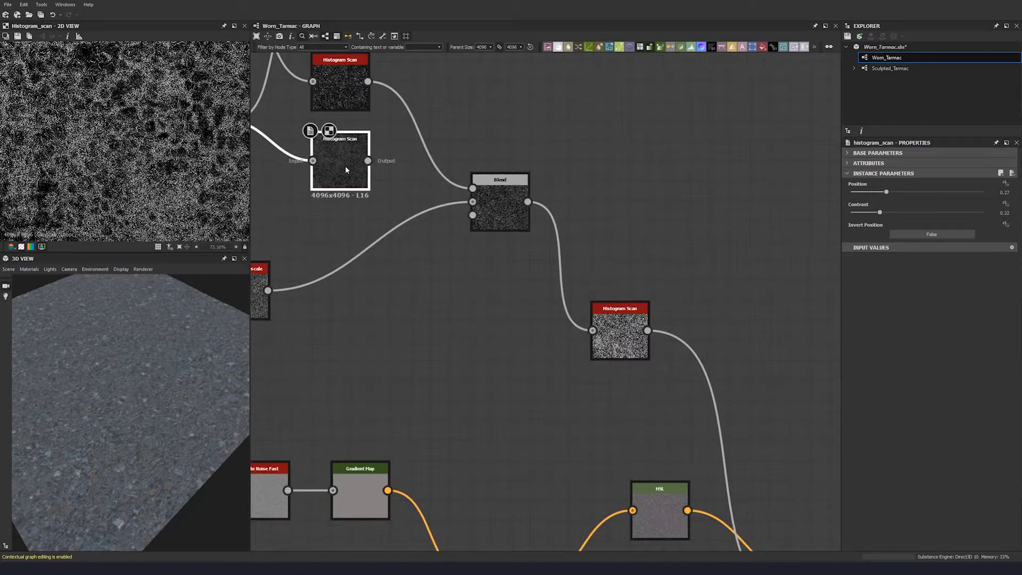
{"action": "scroll", "coordinate": [330, 159], "scroll_direction": "down", "scroll_amount": 4}
{"action": "left_click_drag", "start_coordinate": [361, 162], "coordinate": [690, 382]}
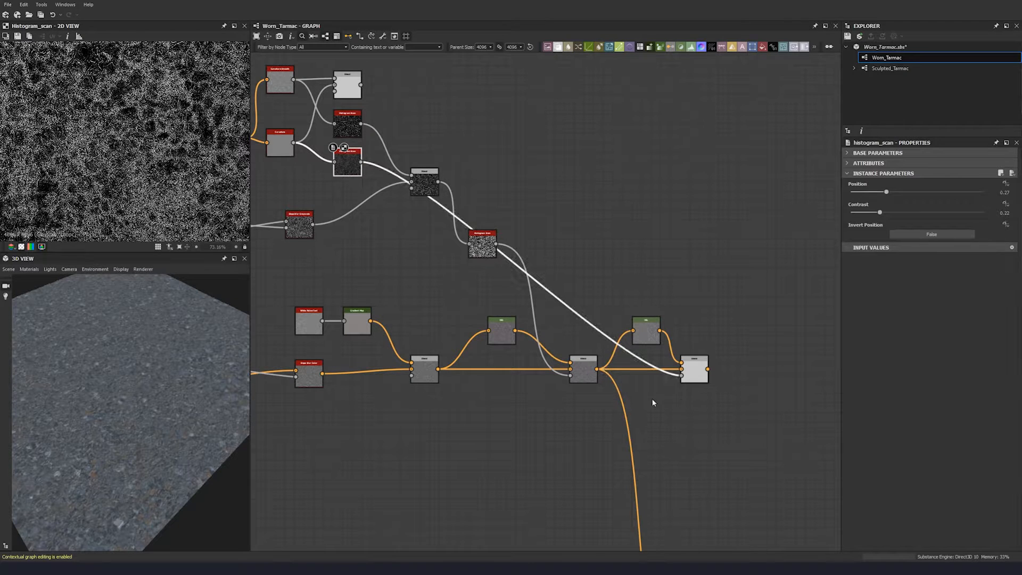
{"action": "left_click_drag", "start_coordinate": [597, 370], "coordinate": [708, 369], "text": "shift"}
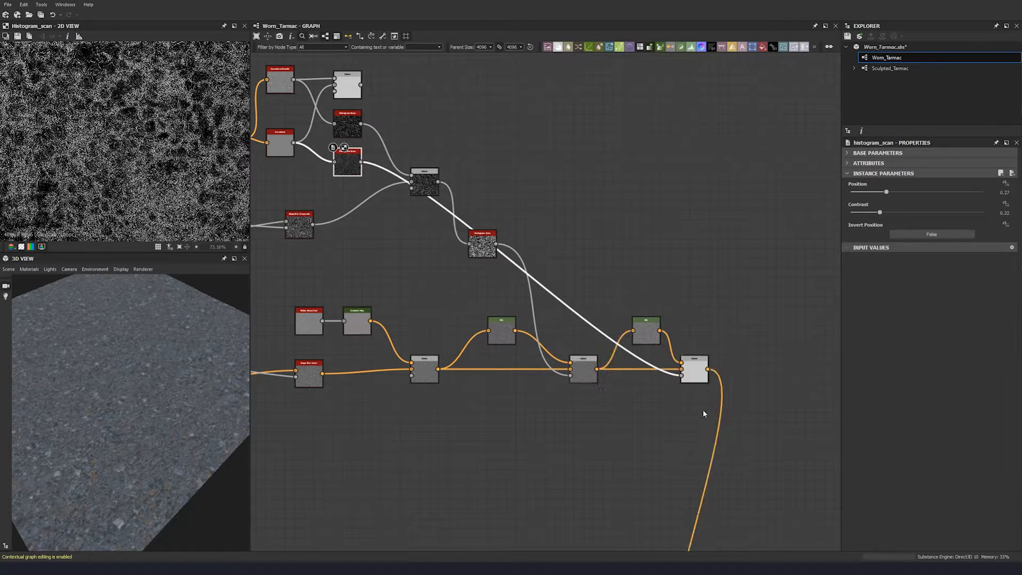
{"action": "scroll", "coordinate": [117, 414], "scroll_direction": "up", "scroll_amount": 10}
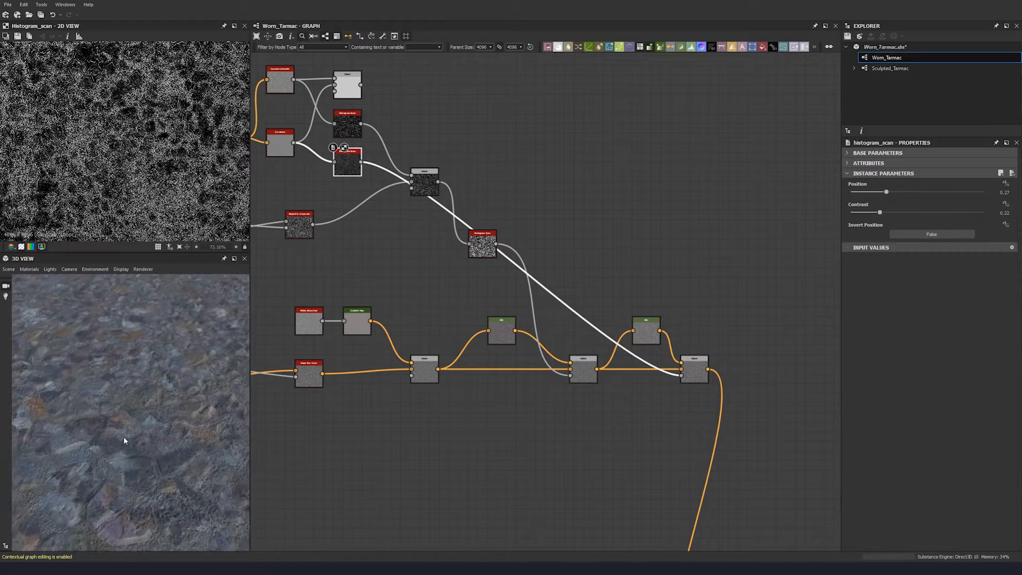
{"action": "left_click_drag", "start_coordinate": [99, 428], "coordinate": [197, 423]}
{"action": "scroll", "coordinate": [177, 412], "scroll_direction": "down", "scroll_amount": 5}
Move Base Material and its three feeding map nodes beyond the last color Blend and route the Histogram Scan mask link around the nodes
{"action": "middle_click_drag", "start_coordinate": [694, 364], "coordinate": [593, 246]}
{"action": "scroll", "coordinate": [593, 246], "scroll_direction": "down", "scroll_amount": 5}
{"action": "left_click_drag", "start_coordinate": [617, 340], "coordinate": [652, 392]}
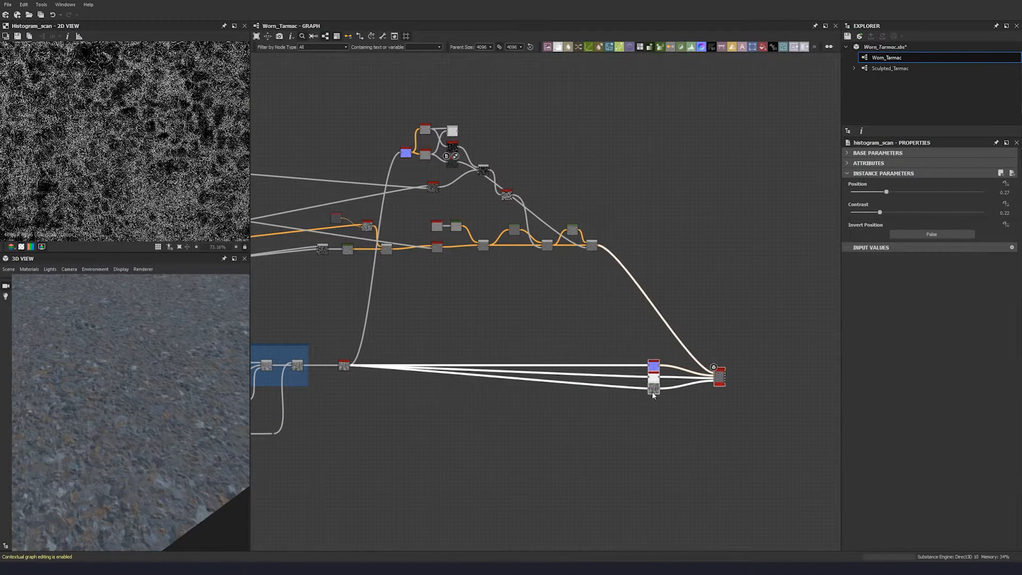
{"action": "left_click", "coordinate": [657, 408]}
{"action": "middle_click_drag", "start_coordinate": [603, 257], "coordinate": [600, 312]}
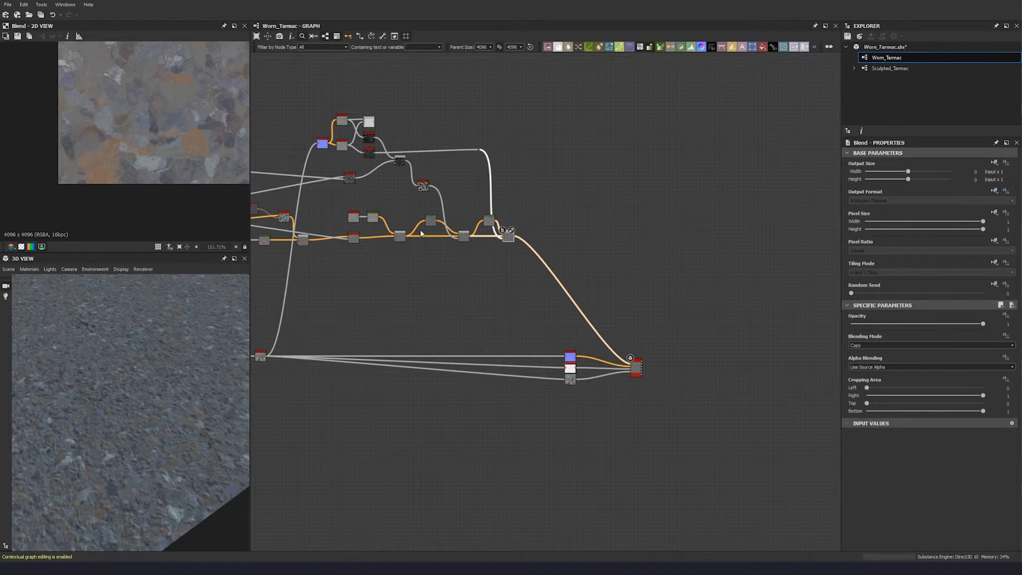
Add a Gradient Map node in the empty space above the curvature nodes
{"action": "middle_click_drag", "start_coordinate": [420, 232], "coordinate": [424, 317]}
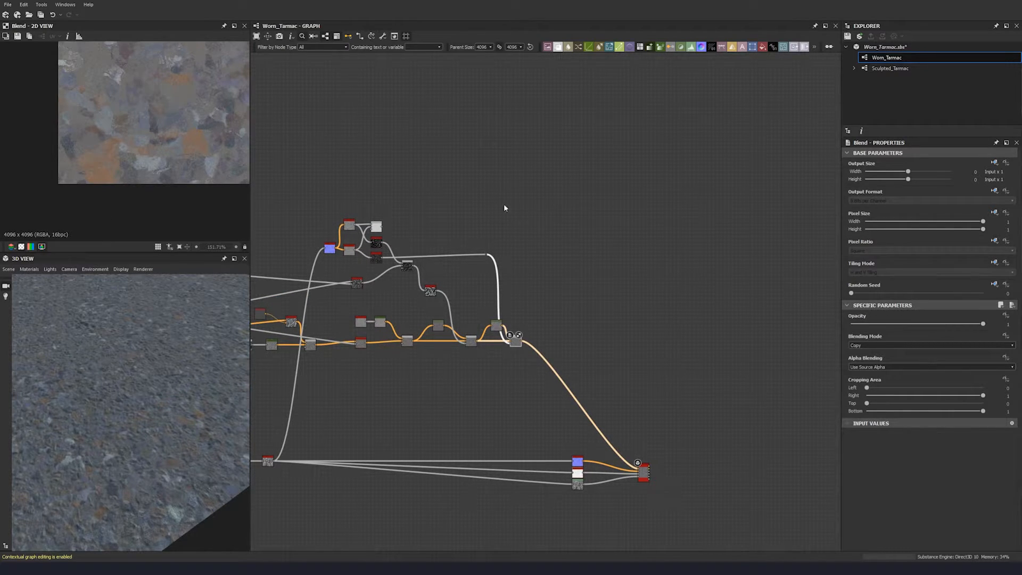
{"action": "left_click", "coordinate": [447, 180]}
{"action": "key", "text": "space"}
{"action": "type", "text": "gr"}
{"action": "left_click", "coordinate": [473, 197]}
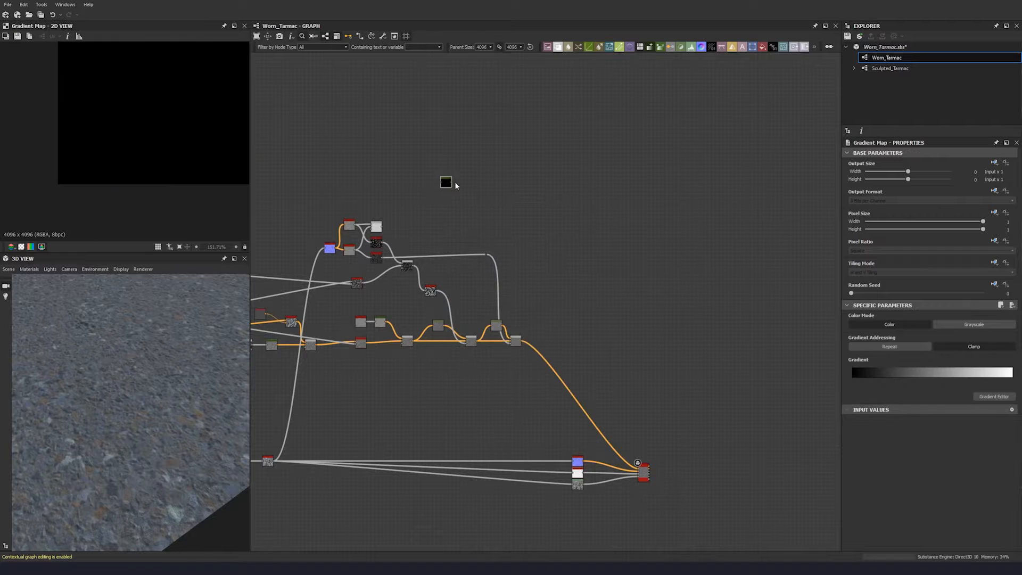
Duplicate the Gradient Map node and place the copy with the original in the empty space above the curvature nodes
{"action": "key", "text": "ctrl+c"}
{"action": "key", "text": "ctrl+v"}
{"action": "left_click_drag", "start_coordinate": [546, 303], "coordinate": [443, 184]}
{"action": "left_click", "coordinate": [442, 163]}
Preview the Blend node that feeds the Blending frame and trace the surrounding links through to Macro Blending
{"action": "scroll", "coordinate": [429, 230], "scroll_direction": "down", "scroll_amount": 2}
{"action": "scroll", "coordinate": [367, 227], "scroll_direction": "up", "scroll_amount": 5}
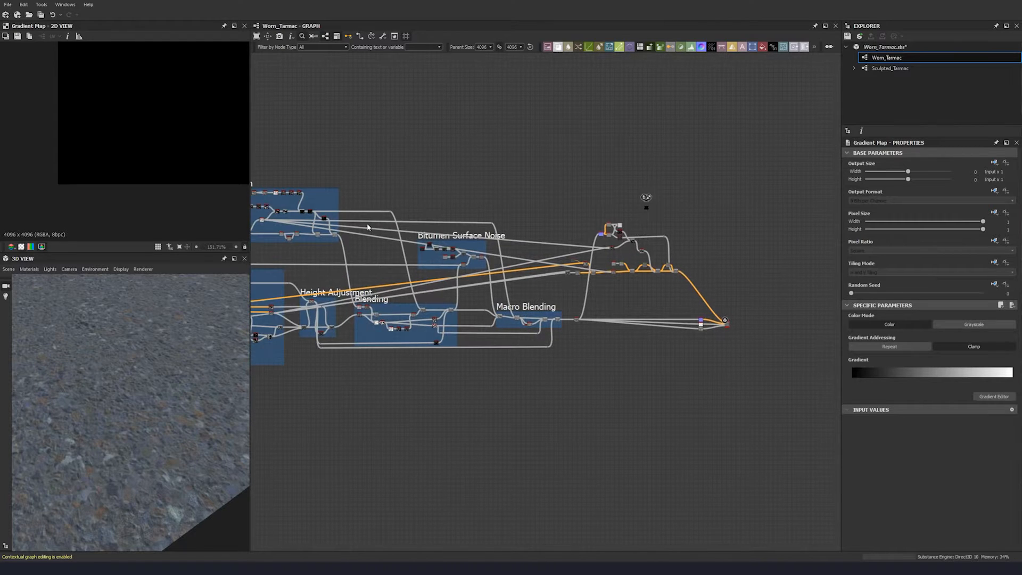
{"action": "left_click", "coordinate": [351, 259]}
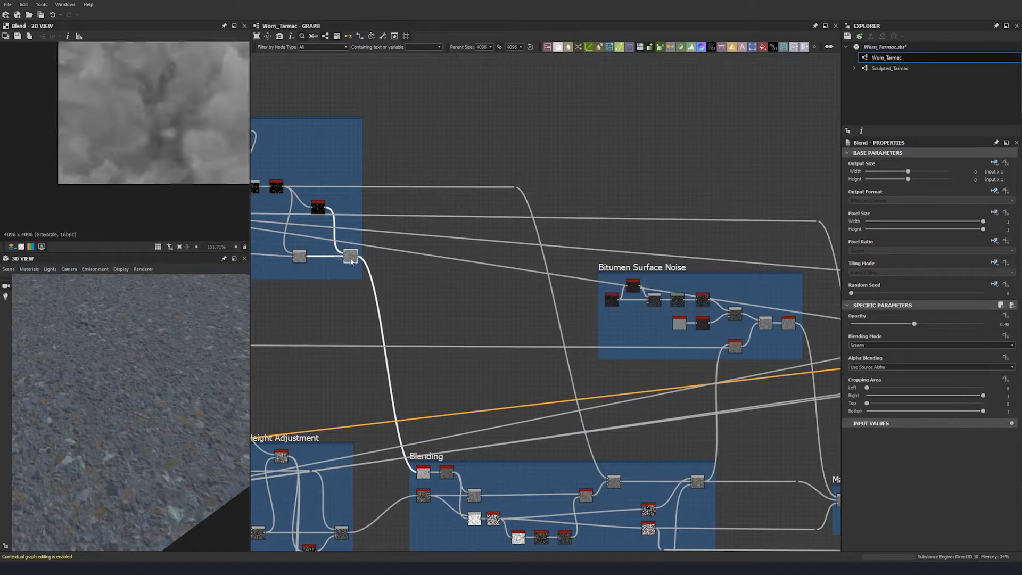
{"action": "middle_click_drag", "start_coordinate": [344, 309], "coordinate": [386, 266]}
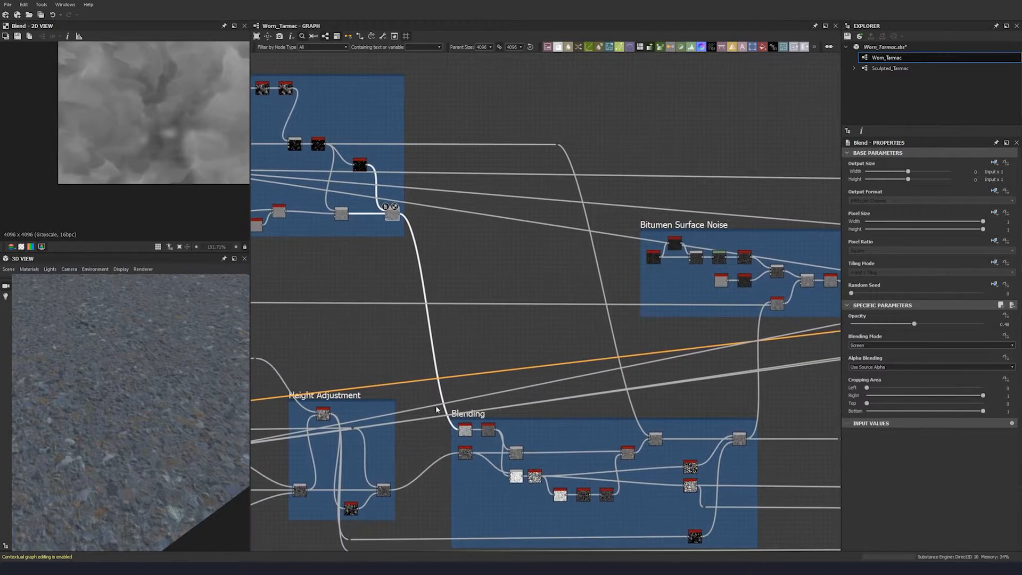
{"action": "scroll", "coordinate": [467, 436], "scroll_direction": "up", "scroll_amount": 5}
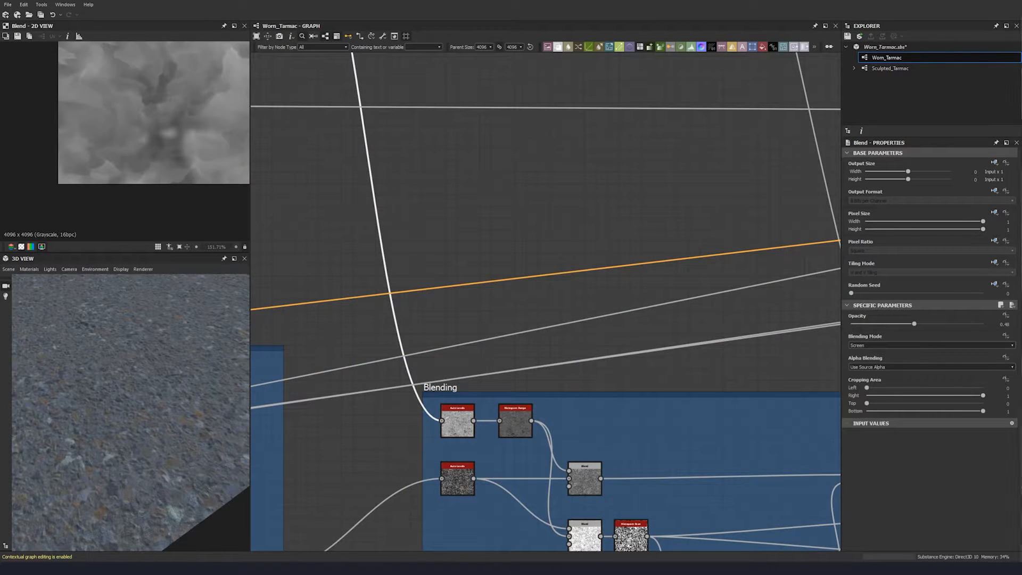
{"action": "scroll", "coordinate": [610, 221], "scroll_direction": "down", "scroll_amount": 5}
{"action": "middle_click_drag", "start_coordinate": [668, 222], "coordinate": [187, 234]}
{"action": "middle_click_drag", "start_coordinate": [558, 216], "coordinate": [633, 247]}
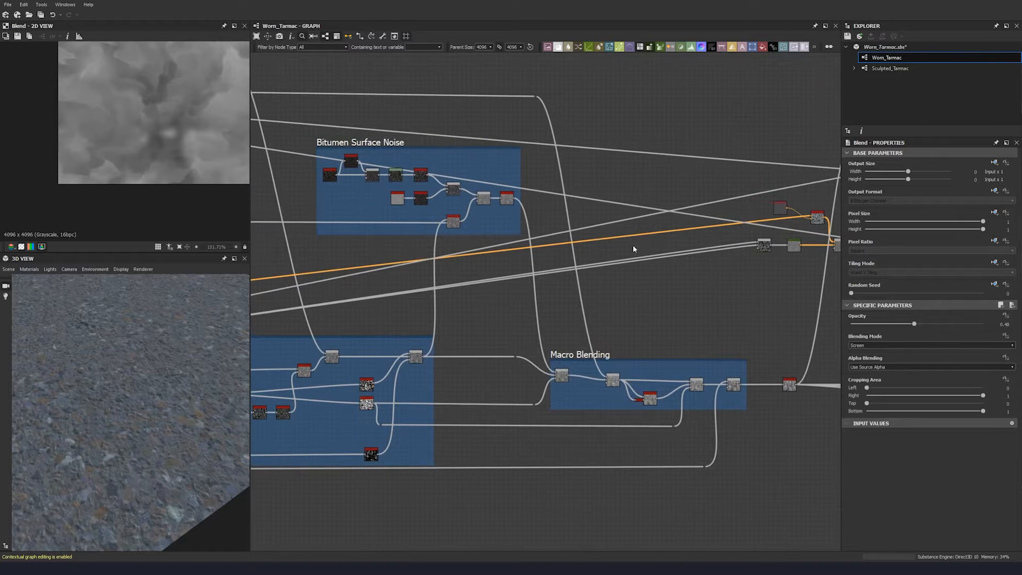
Connect the final node of the Bitumen Surface Noise frame to both Gradient Maps and preview the lower one
{"action": "left_click", "coordinate": [514, 199]}
{"action": "scroll", "coordinate": [514, 202], "scroll_direction": "down", "scroll_amount": 4}
{"action": "middle_click_drag", "start_coordinate": [705, 153], "coordinate": [384, 193]}
{"action": "scroll", "coordinate": [421, 156], "scroll_direction": "up", "scroll_amount": 8}
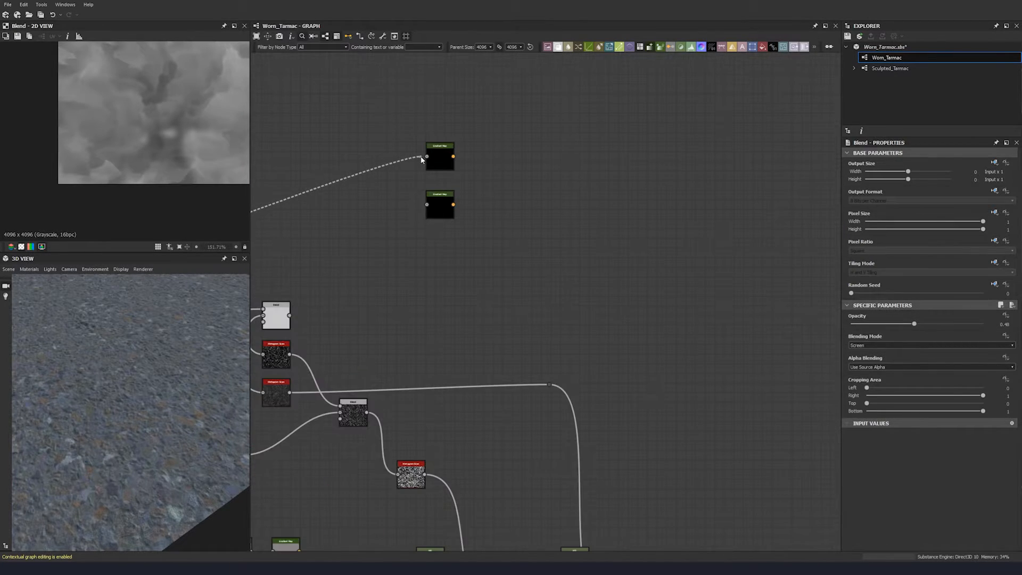
{"action": "left_click", "coordinate": [432, 155]}
{"action": "left_click", "coordinate": [433, 204]}
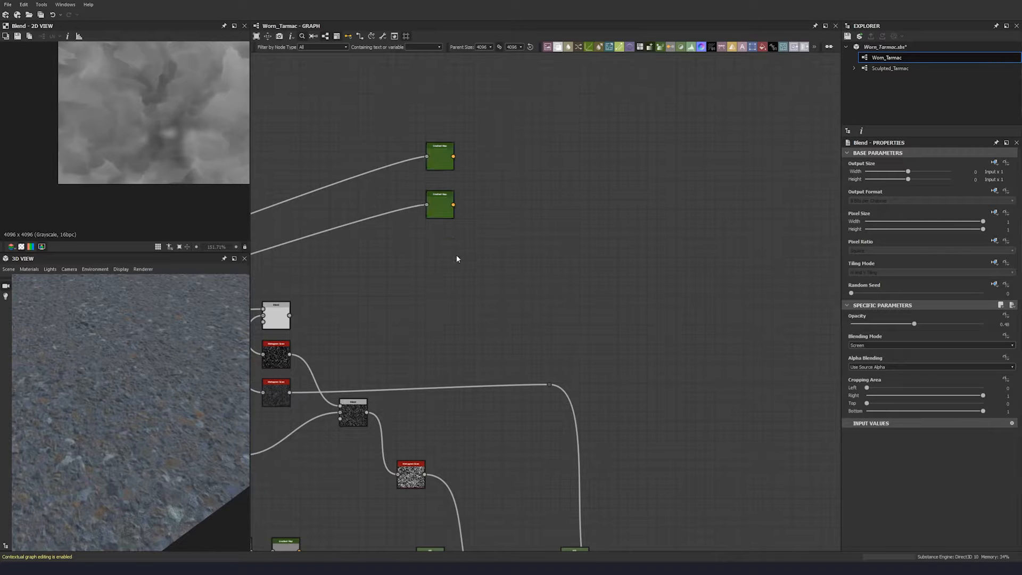
{"action": "left_click", "coordinate": [440, 159]}
{"action": "double_click", "coordinate": [440, 208]}
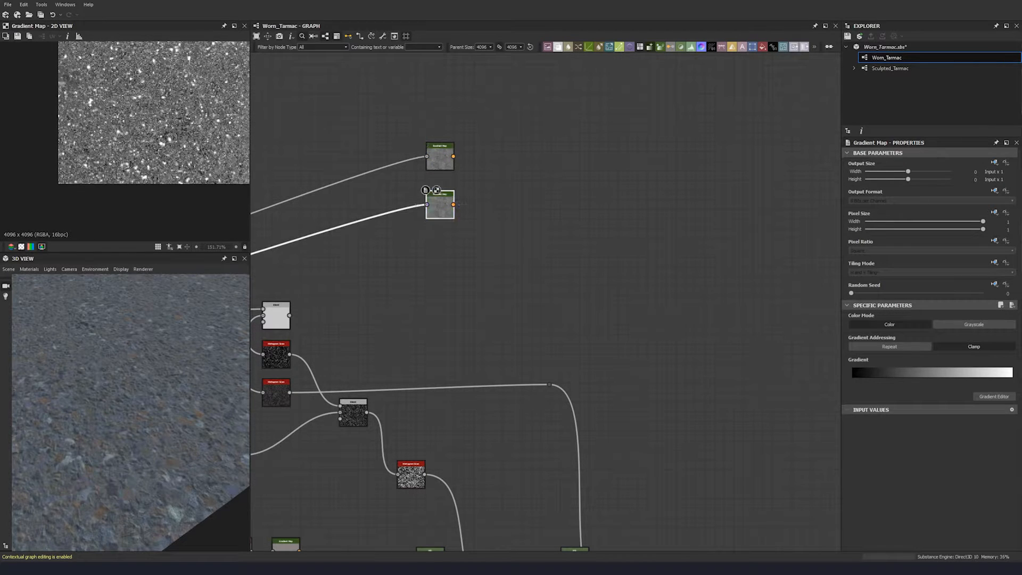
Replace the upper Gradient Map's input with the output of the node following the Macro Blending frame
{"action": "scroll", "coordinate": [323, 224], "scroll_direction": "down", "scroll_amount": 5}
{"action": "middle_click_drag", "start_coordinate": [416, 215], "coordinate": [585, 186]}
{"action": "middle_click_drag", "start_coordinate": [391, 222], "coordinate": [566, 188]}
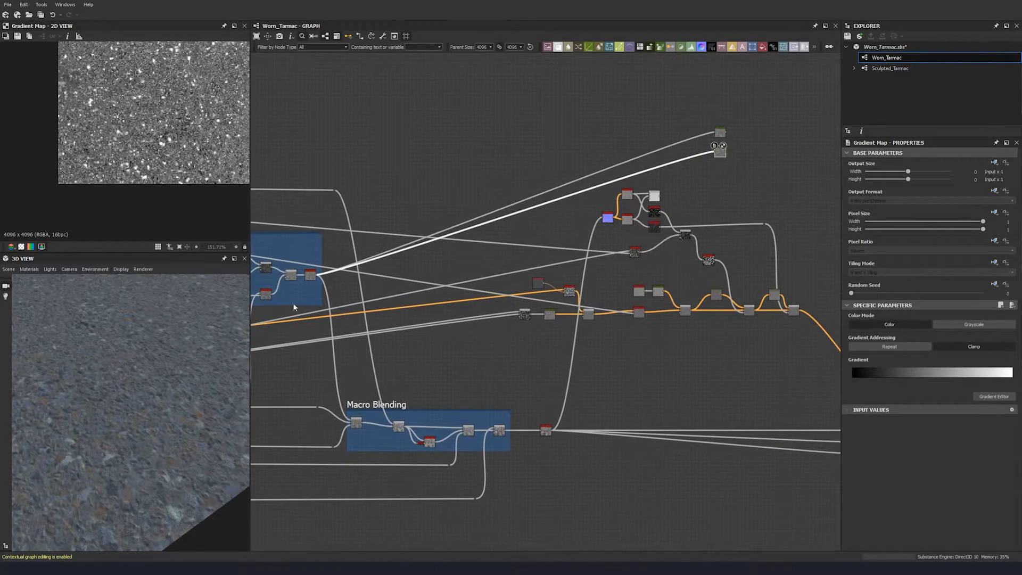
{"action": "middle_click_drag", "start_coordinate": [545, 437], "coordinate": [483, 421]}
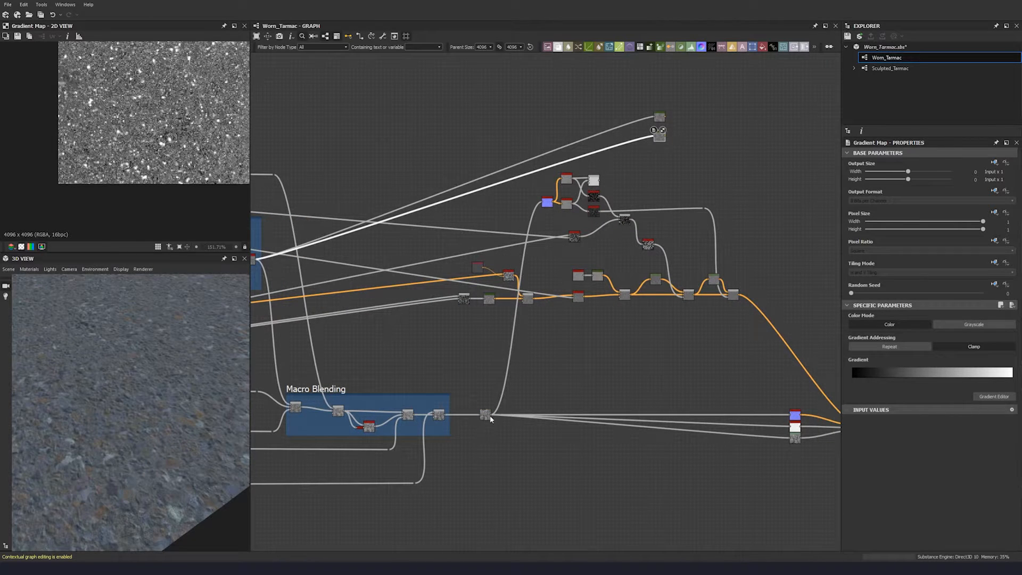
{"action": "left_click", "coordinate": [489, 415]}
{"action": "middle_click_drag", "start_coordinate": [621, 124], "coordinate": [358, 200]}
{"action": "scroll", "coordinate": [447, 200], "scroll_direction": "up", "scroll_amount": 4}
{"action": "left_click", "coordinate": [491, 154]}
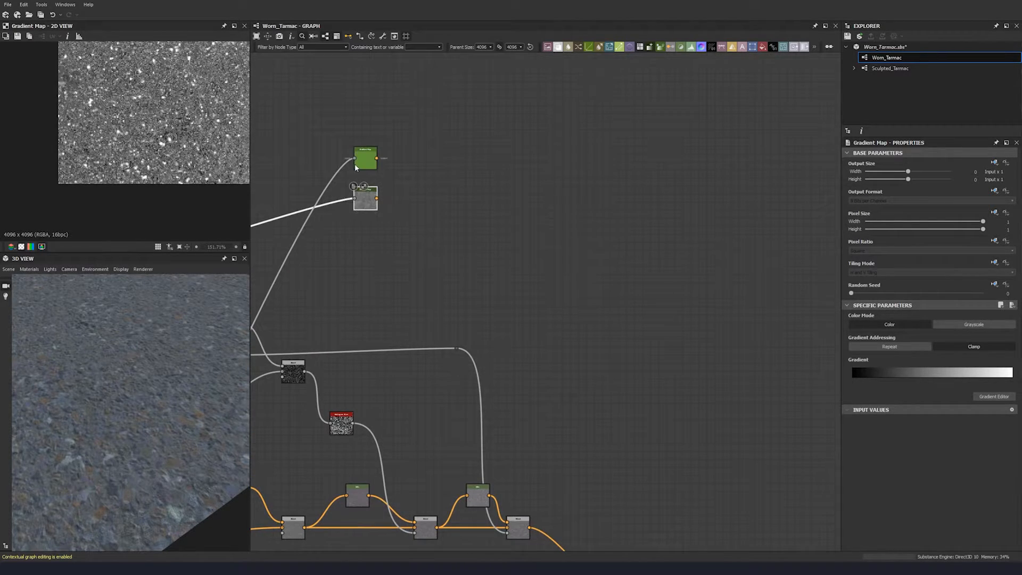
Recolor the upper Gradient Map's gradient with dark gray-brown keys and a lighter brown at the bright end
{"action": "double_click", "coordinate": [358, 200]}
{"action": "double_click", "coordinate": [365, 159]}
{"action": "left_click", "coordinate": [994, 396]}
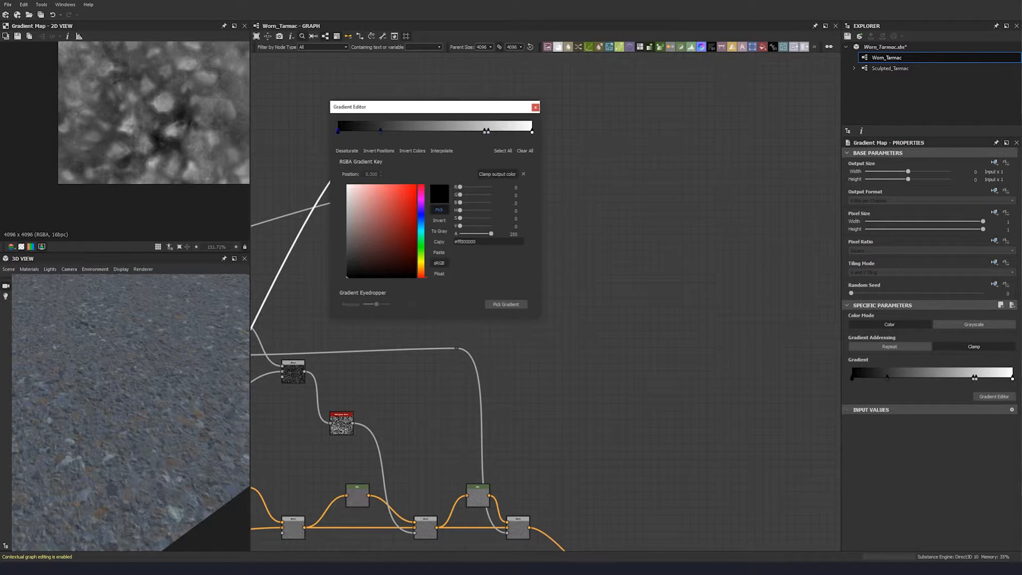
{"action": "left_click", "coordinate": [481, 131]}
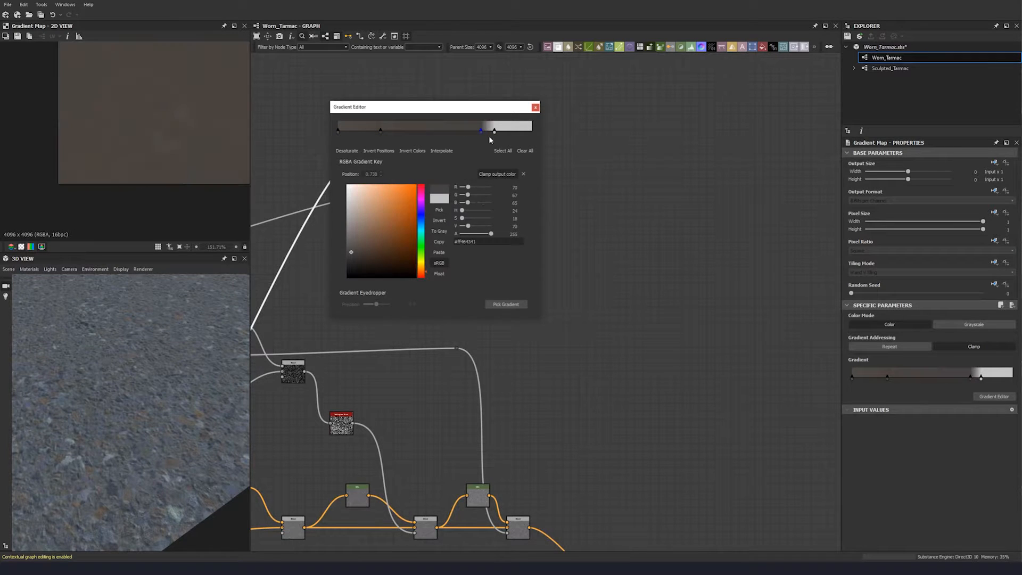
{"action": "left_click", "coordinate": [489, 133]}
{"action": "left_click", "coordinate": [481, 133]}
{"action": "scroll", "coordinate": [149, 133], "scroll_direction": "down", "scroll_amount": 4}
{"action": "middle_click_drag", "start_coordinate": [149, 133], "coordinate": [98, 191]}
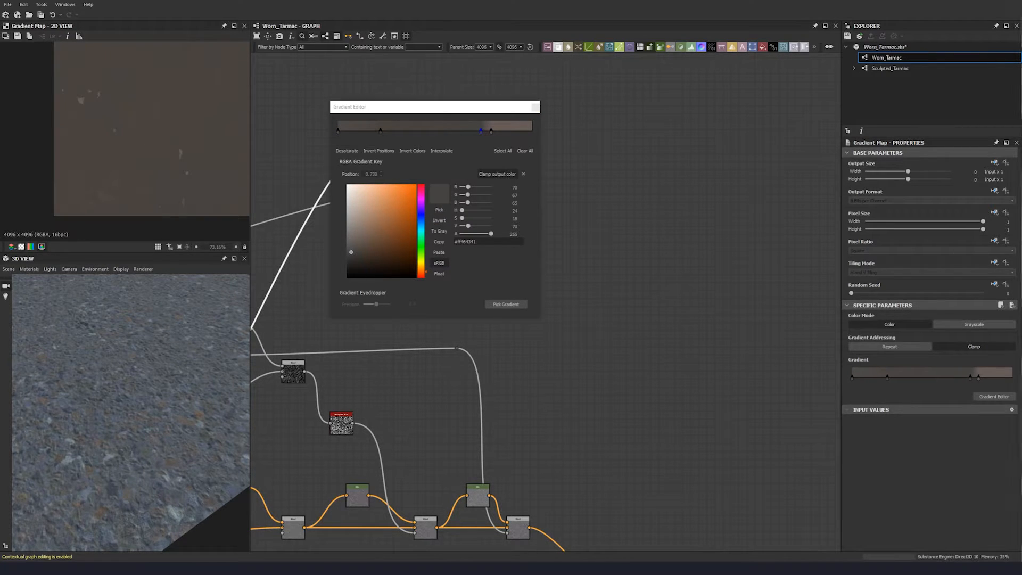
Shift the upper gradient's two brightest keys together toward the bright end and move its second dark key closer to the middle
{"action": "key", "text": "f"}
{"action": "left_click", "coordinate": [489, 133], "text": "ctrl"}
{"action": "left_click_drag", "start_coordinate": [482, 132], "coordinate": [490, 134]}
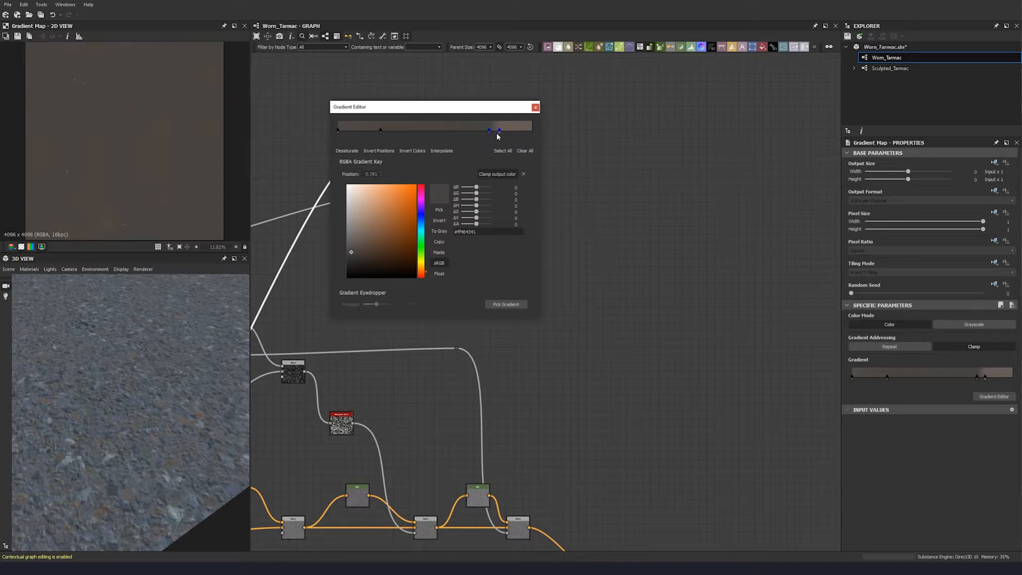
{"action": "left_click_drag", "start_coordinate": [380, 132], "coordinate": [418, 132]}
{"action": "left_click", "coordinate": [535, 108]}
Replace the lower Gradient Map's black and white end keys with sampled gray-brown colors and move the bright key inward
{"action": "double_click", "coordinate": [415, 186]}
{"action": "left_click", "coordinate": [994, 396]}
{"action": "left_click", "coordinate": [338, 131]}
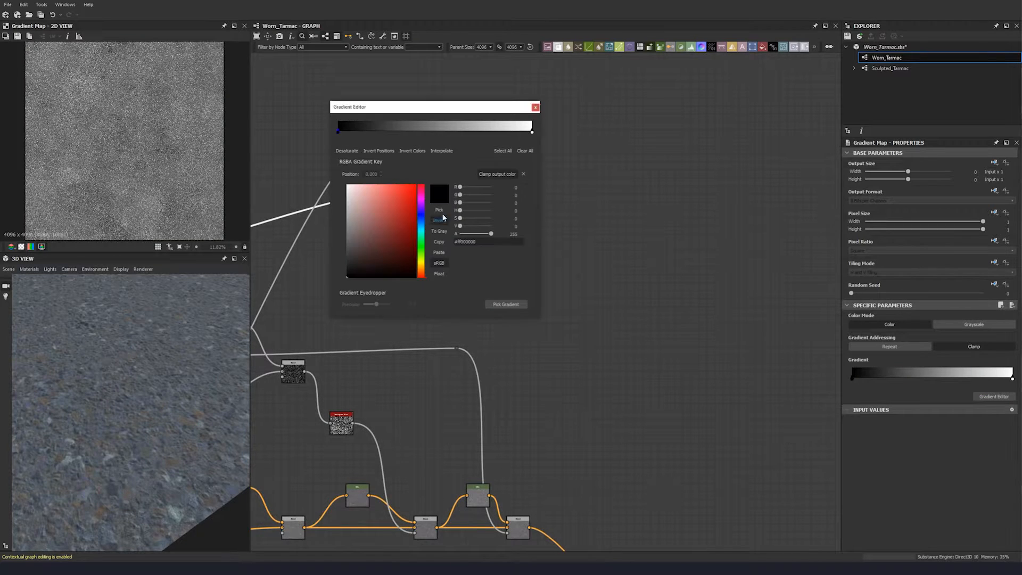
{"action": "left_click", "coordinate": [439, 209]}
{"action": "left_click", "coordinate": [531, 131]}
{"action": "left_click", "coordinate": [439, 209]}
{"action": "left_click_drag", "start_coordinate": [531, 131], "coordinate": [488, 130]}
Add four intermediate keys across the lower Gradient Map's gradient, each with a sampled gray or brown color
{"action": "left_click", "coordinate": [410, 130]}
{"action": "left_click", "coordinate": [439, 209]}
{"action": "left_click", "coordinate": [434, 131]}
{"action": "left_click", "coordinate": [439, 210]}
{"action": "left_click", "coordinate": [465, 131]}
{"action": "left_click", "coordinate": [439, 210]}
{"action": "left_click", "coordinate": [484, 131]}
{"action": "left_click", "coordinate": [439, 210]}
Fine-tune the spacing of the lower gradient's intermediate and bright keys, then close the gradient editor
{"action": "left_click_drag", "start_coordinate": [466, 131], "coordinate": [477, 131]}
{"action": "left_click_drag", "start_coordinate": [510, 131], "coordinate": [505, 132]}
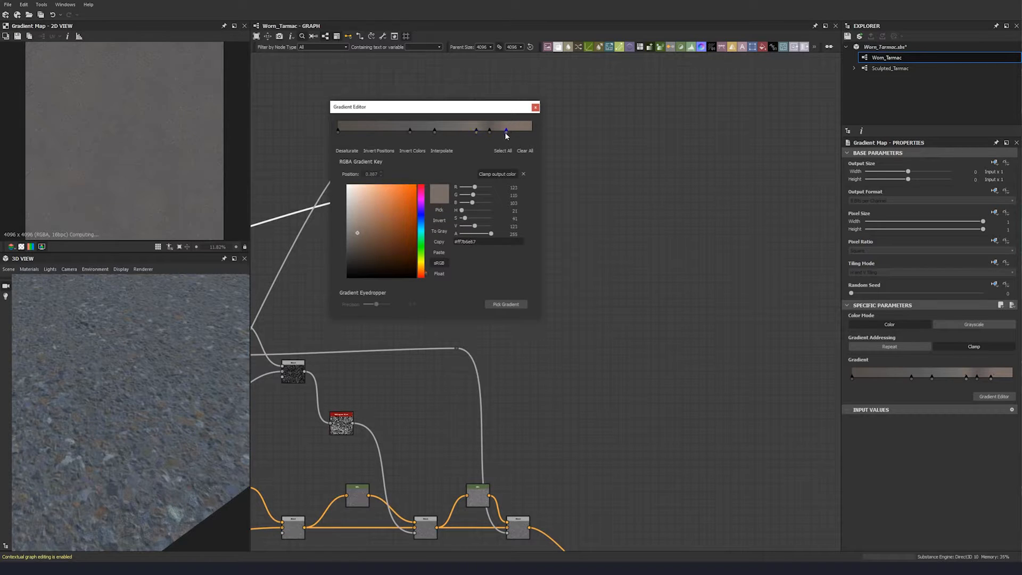
{"action": "left_click_drag", "start_coordinate": [435, 131], "coordinate": [431, 131]}
{"action": "mouse_move", "coordinate": [410, 130]}
{"action": "left_mouse_down"}
{"action": "mouse_move", "coordinate": [394, 133]}
{"action": "mouse_move", "coordinate": [409, 132]}
{"action": "left_mouse_up"}
{"action": "left_click", "coordinate": [535, 108]}
Add a Blend node that layers the upper Gradient Map over the lower Gradient Map
{"action": "middle_click_drag", "start_coordinate": [425, 183], "coordinate": [423, 188]}
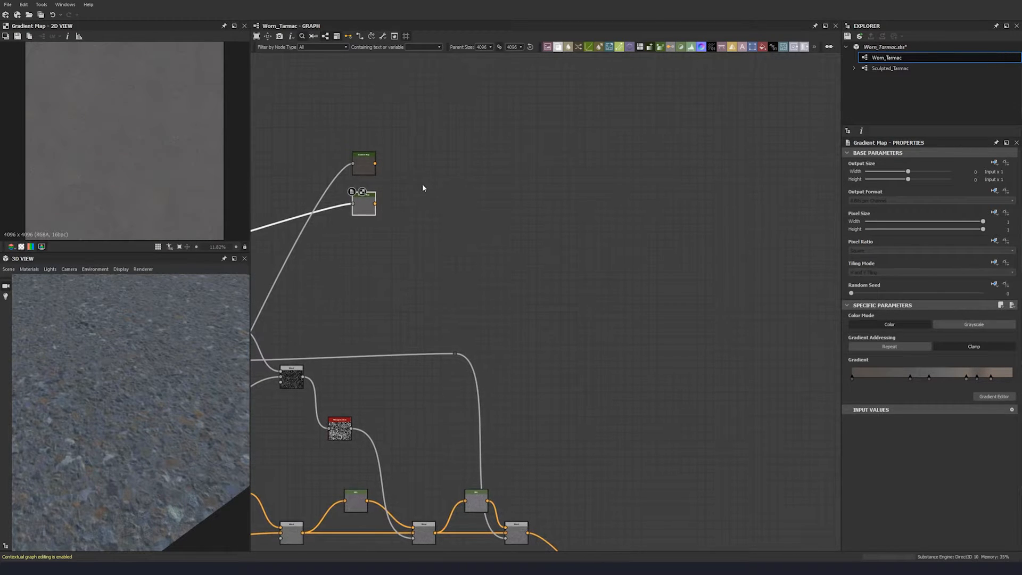
{"action": "left_click", "coordinate": [418, 185]}
{"action": "key", "text": "space"}
{"action": "left_click", "coordinate": [426, 210]}
{"action": "left_click_drag", "start_coordinate": [375, 163], "coordinate": [392, 185]}
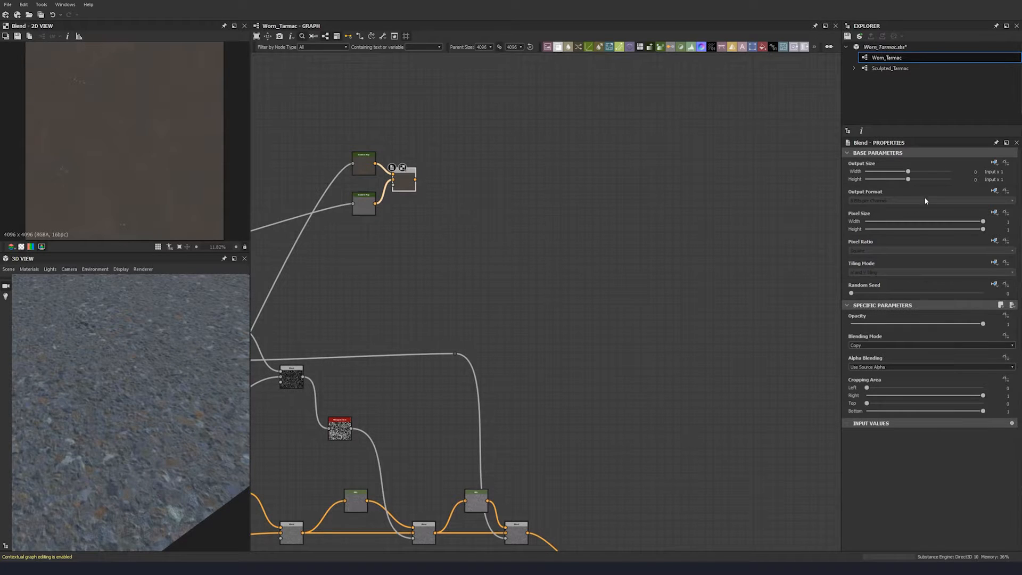
Set the Opacity of the Blend combining the two Gradient Maps to 0.63
{"action": "left_click", "coordinate": [926, 152]}
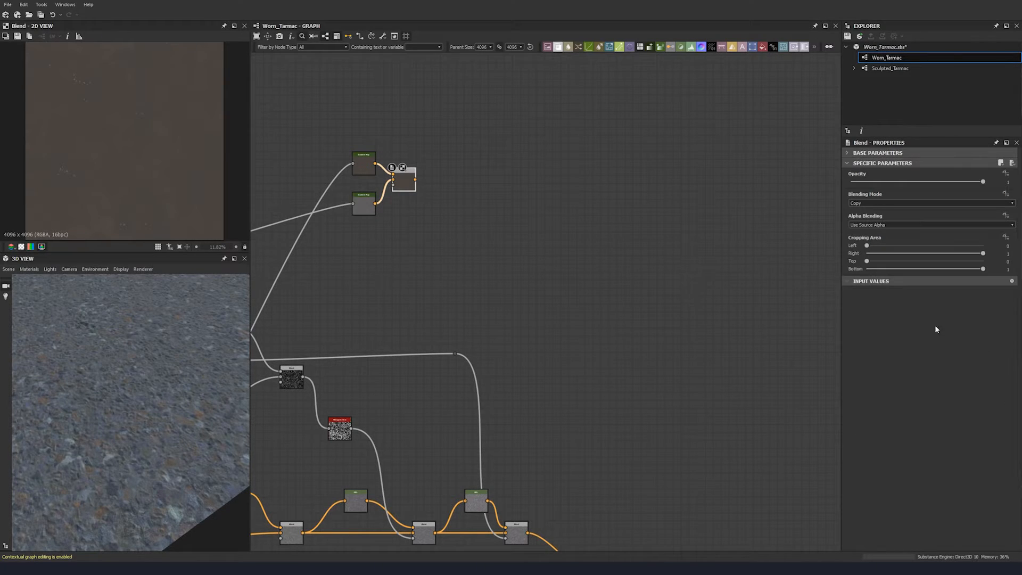
{"action": "left_click", "coordinate": [978, 182]}
{"action": "type", "text": "0.63"}
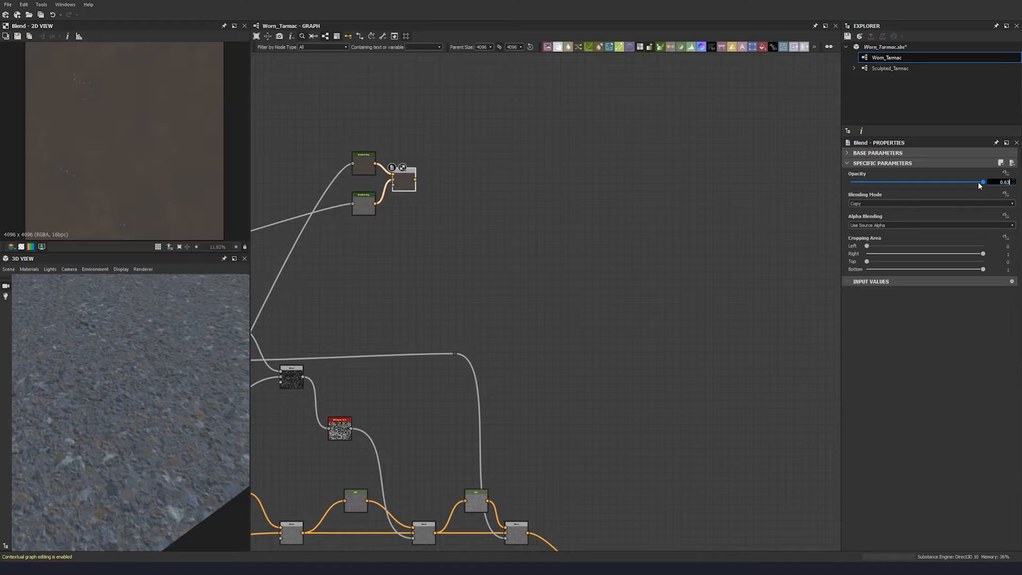
{"action": "key", "text": "Return"}
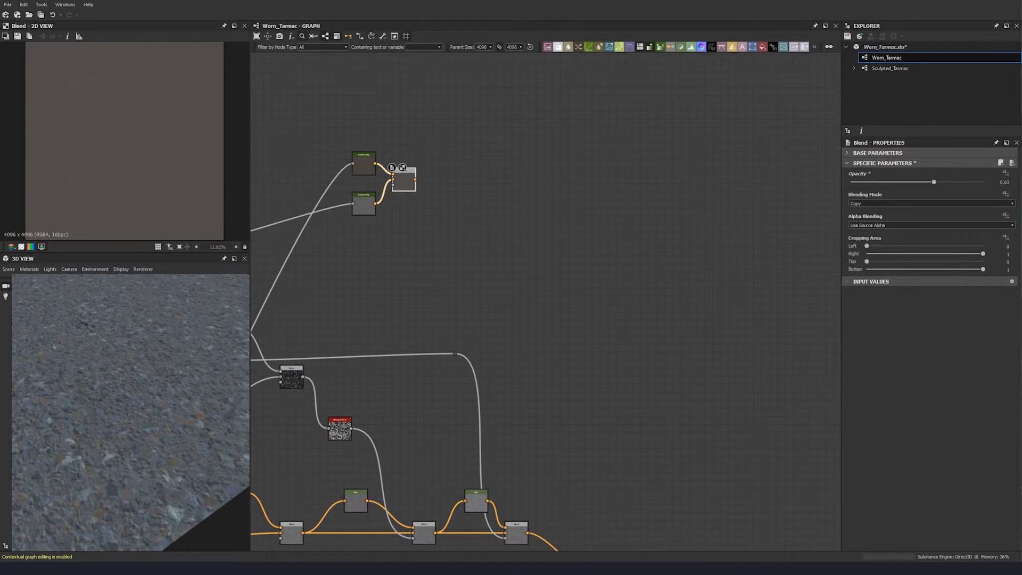
Add a second Blend with the first Blend as background and an HSL-adjusted copy of it as foreground
{"action": "key", "text": "space"}
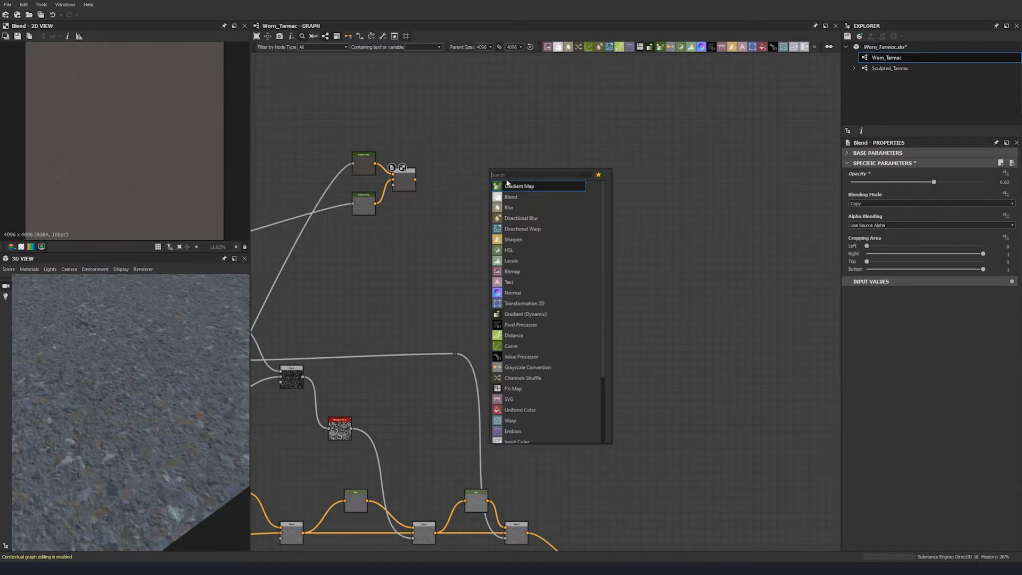
{"action": "left_click", "coordinate": [510, 196]}
{"action": "left_click_drag", "start_coordinate": [481, 169], "coordinate": [518, 190]}
{"action": "key", "text": "space"}
{"action": "type", "text": "hsl"}
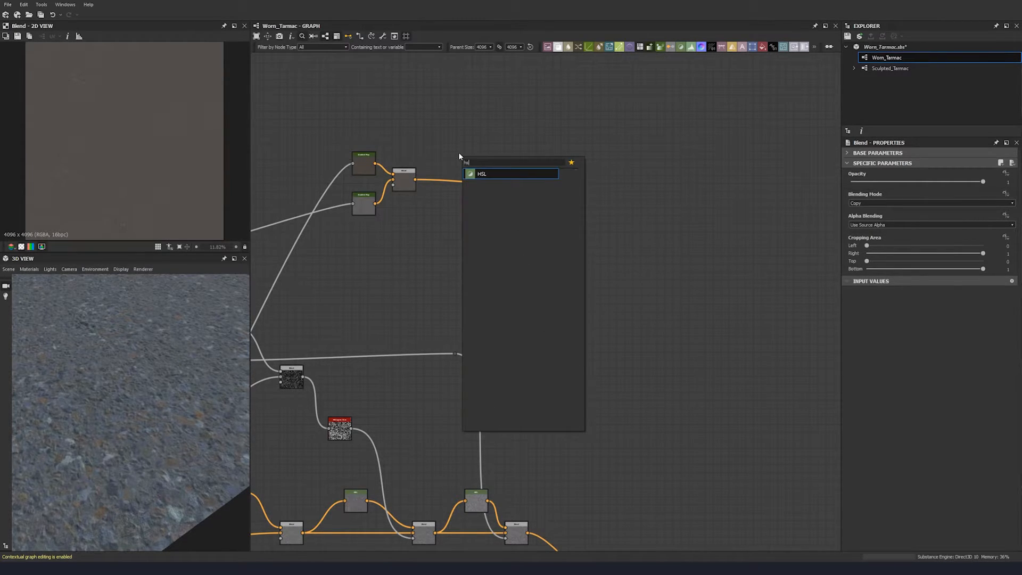
{"action": "key", "text": "Return"}
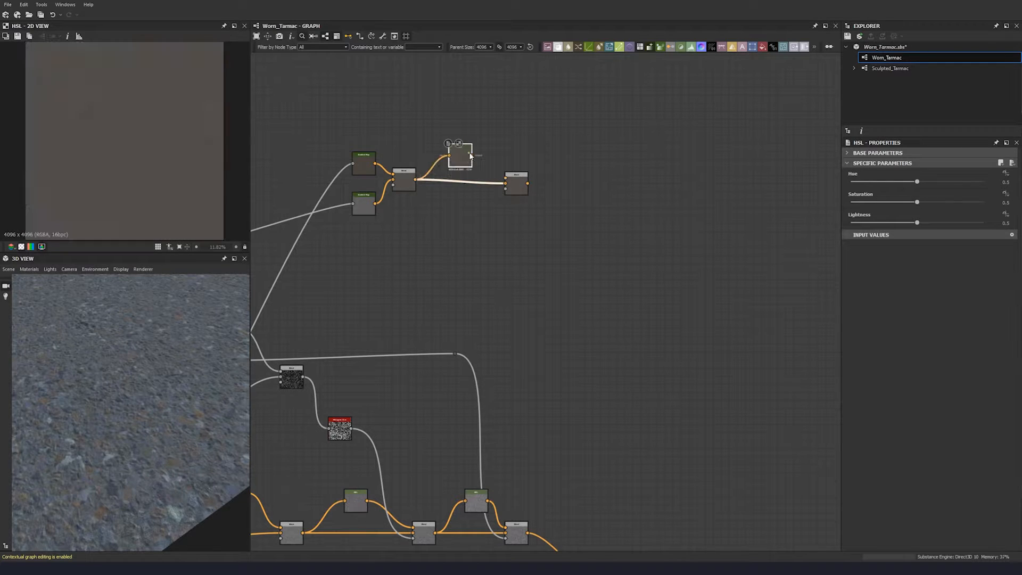
{"action": "left_click_drag", "start_coordinate": [472, 156], "coordinate": [505, 178]}
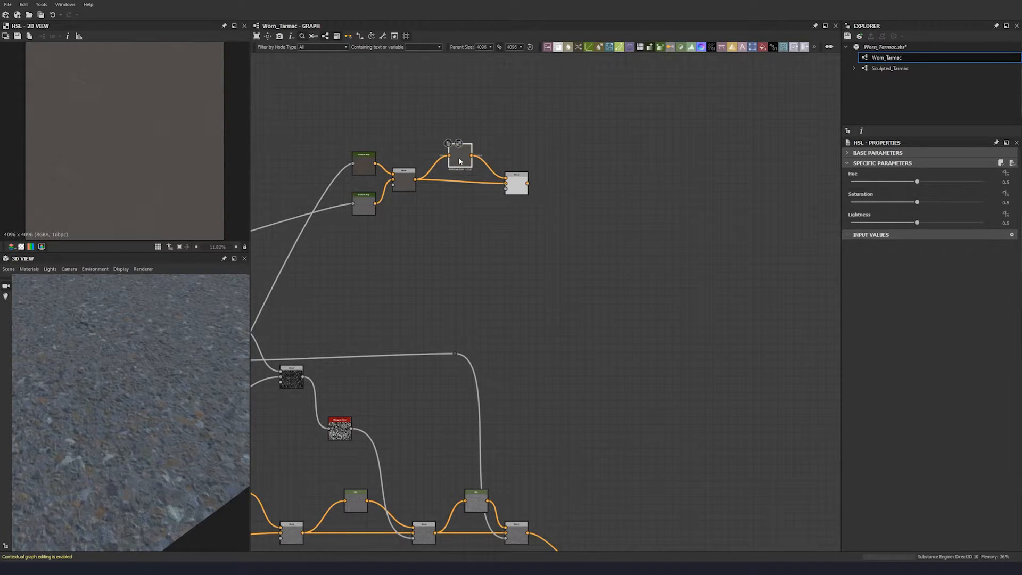
Set the new HSL node's Saturation to 0.54 and Lightness to 0.56
{"action": "left_click", "coordinate": [1010, 203]}
{"action": "type", "text": "0.54"}
{"action": "key", "text": "Return"}
{"action": "left_click", "coordinate": [1017, 223]}
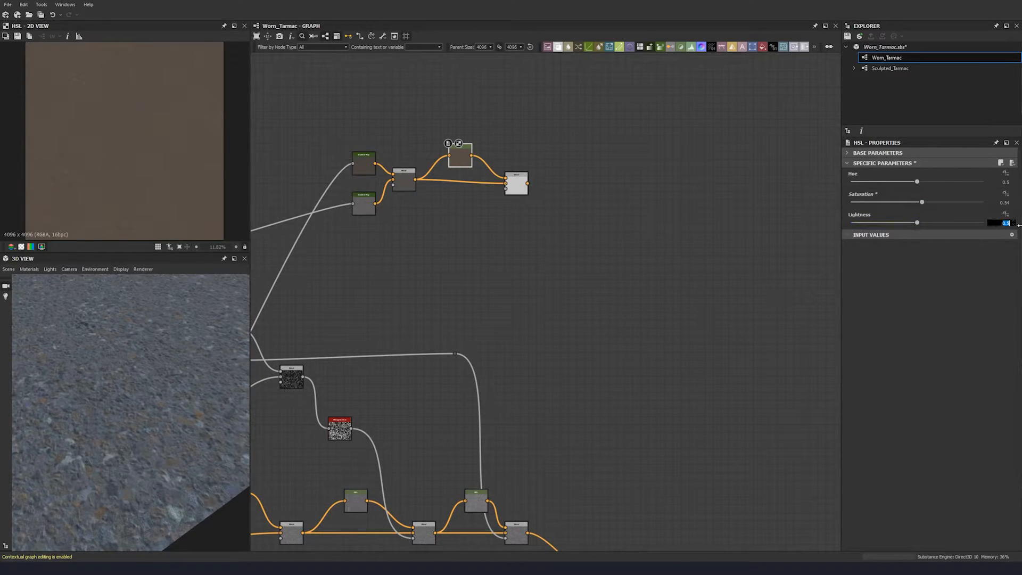
{"action": "type", "text": "0.56"}
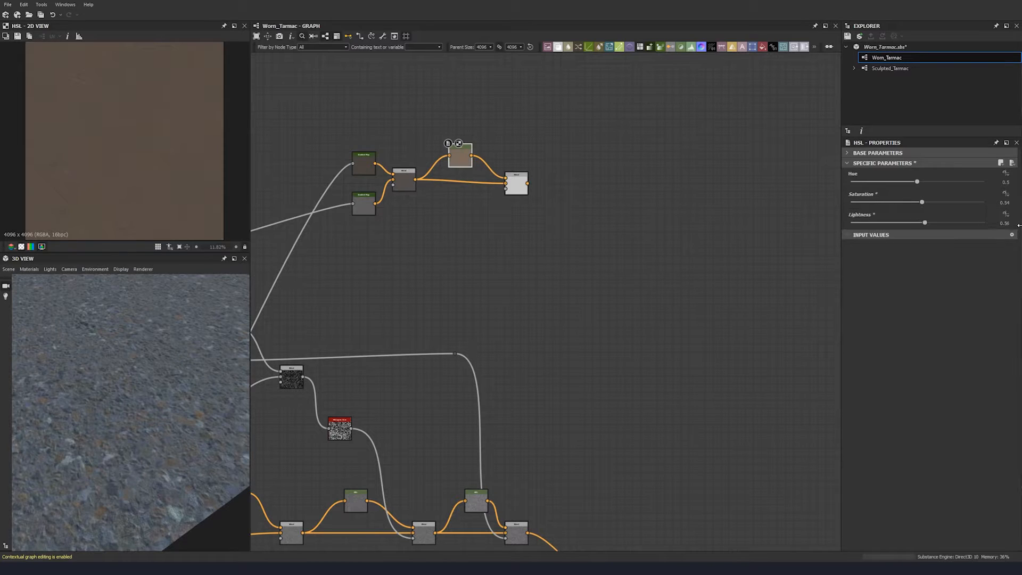
{"action": "key", "text": "Return"}
Mask the second Blend with the lower curvature Histogram Scan and preview its blended color up close
{"action": "middle_click_drag", "start_coordinate": [324, 389], "coordinate": [439, 344]}
{"action": "left_click", "coordinate": [345, 314]}
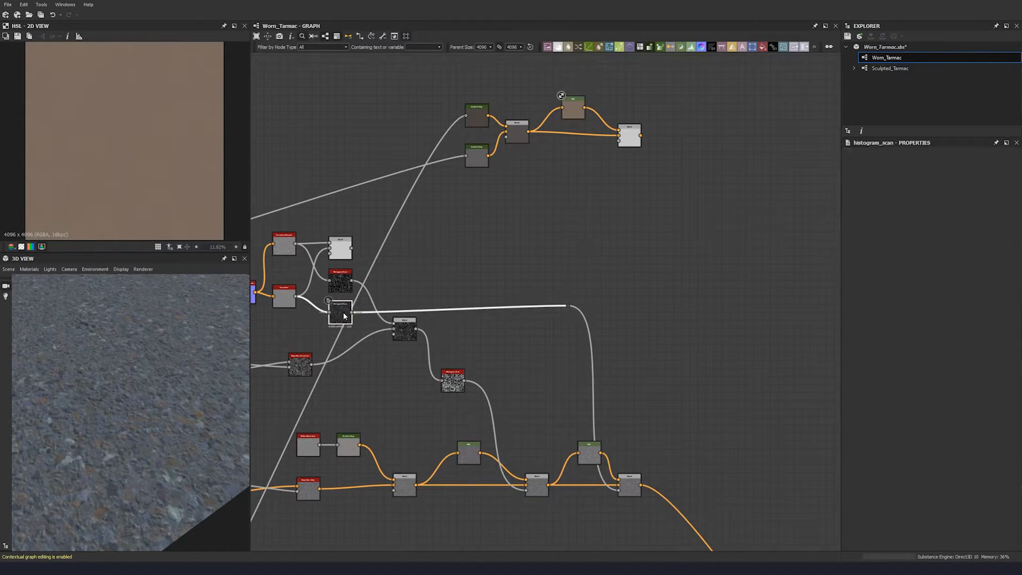
{"action": "left_click_drag", "start_coordinate": [351, 312], "coordinate": [623, 145]}
{"action": "double_click", "coordinate": [516, 134]}
{"action": "middle_click_drag", "start_coordinate": [603, 161], "coordinate": [524, 187]}
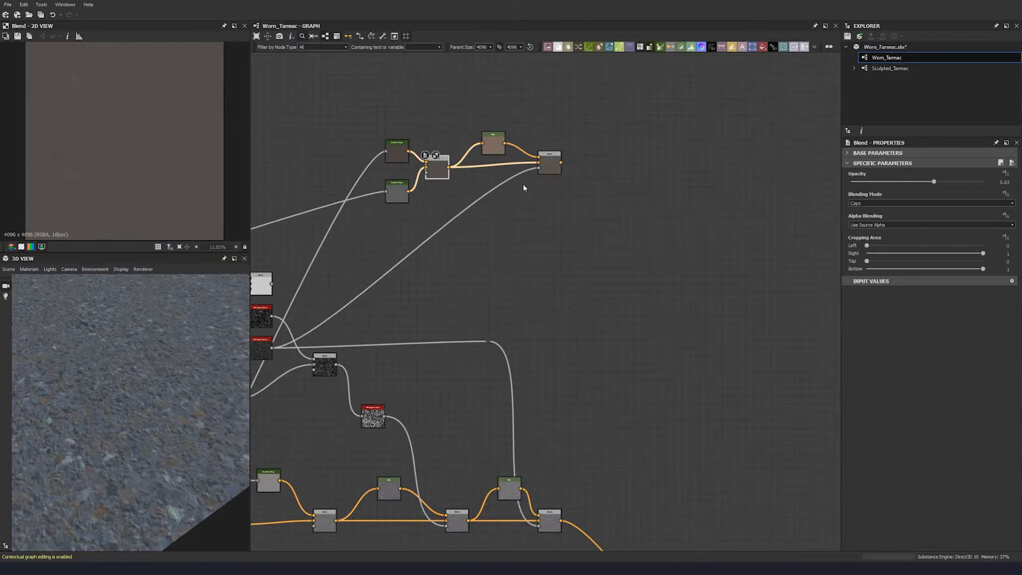
{"action": "double_click", "coordinate": [553, 168]}
{"action": "scroll", "coordinate": [96, 153], "scroll_direction": "up", "scroll_amount": 5}
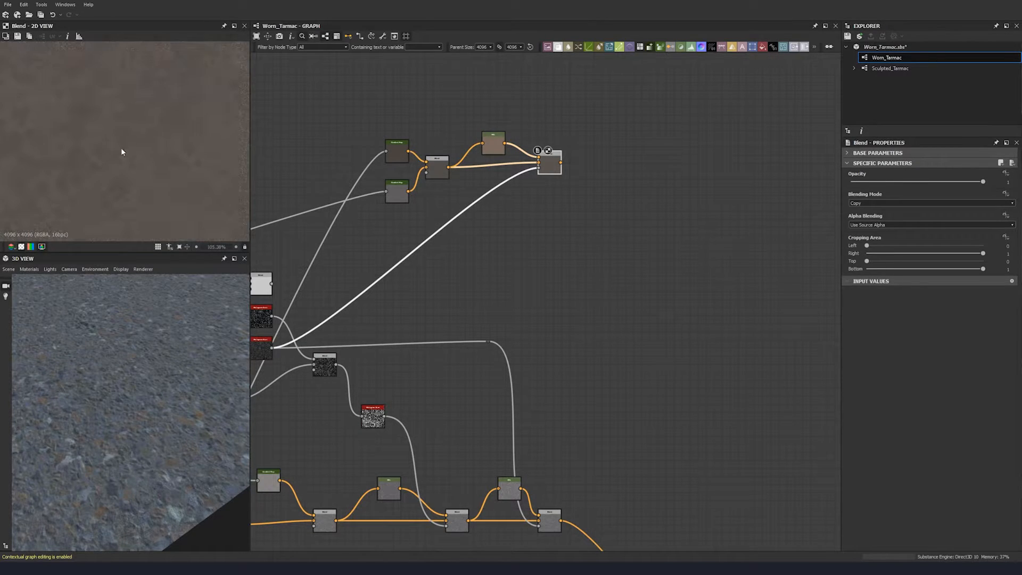
Add a third Blend beyond the masked Blend and feed the masked Blend's output into it
{"action": "scroll", "coordinate": [99, 160], "scroll_direction": "down", "scroll_amount": 4}
{"action": "middle_click_drag", "start_coordinate": [529, 210], "coordinate": [440, 219]}
{"action": "key", "text": "space"}
{"action": "left_click", "coordinate": [490, 230]}
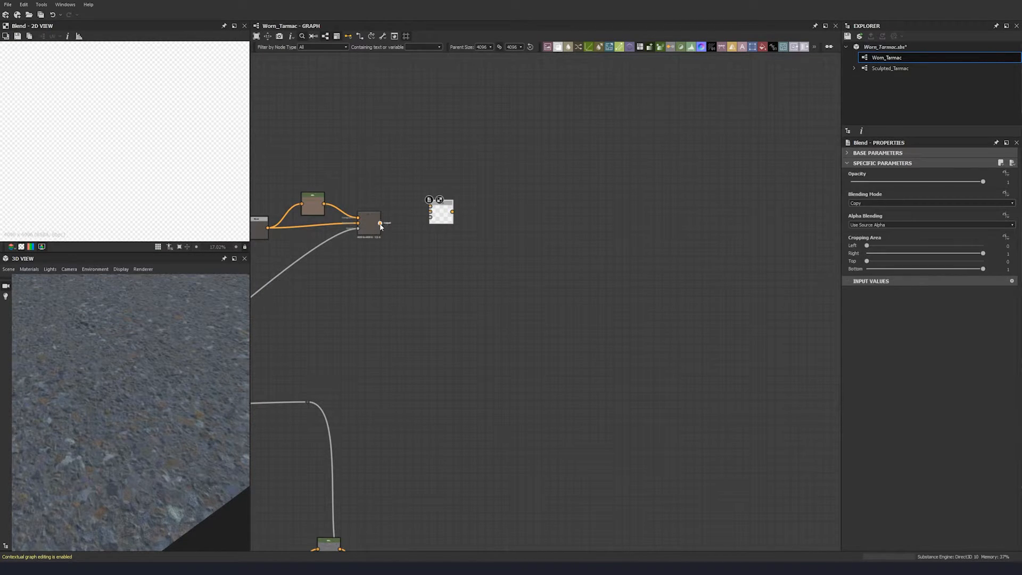
{"action": "left_click_drag", "start_coordinate": [379, 224], "coordinate": [430, 211]}
Add an HSL node fed by the masked second Blend and connect its output to the third Blend's foreground
{"action": "key", "text": "space"}
{"action": "type", "text": "hsl"}
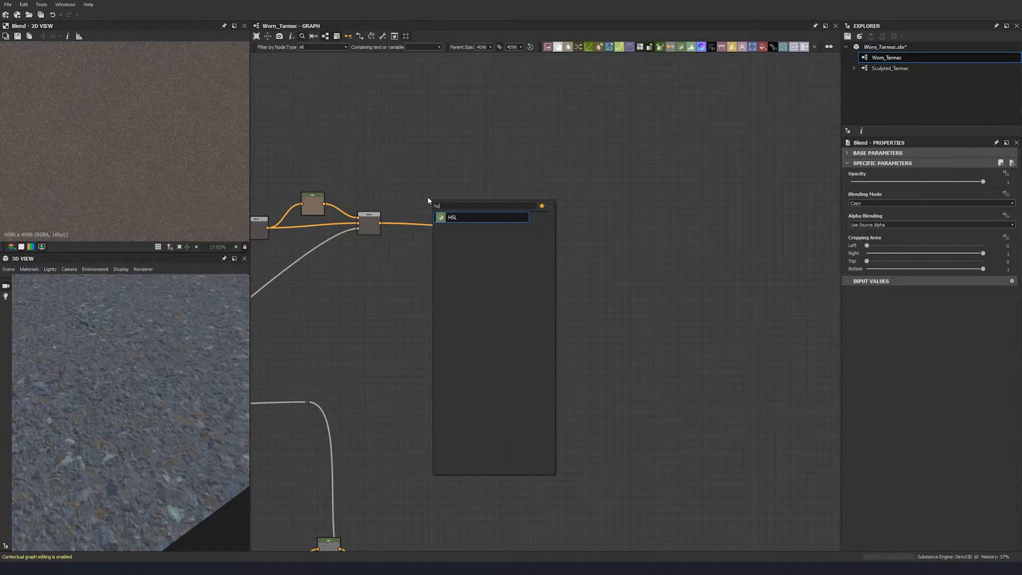
{"action": "left_click", "coordinate": [453, 218]}
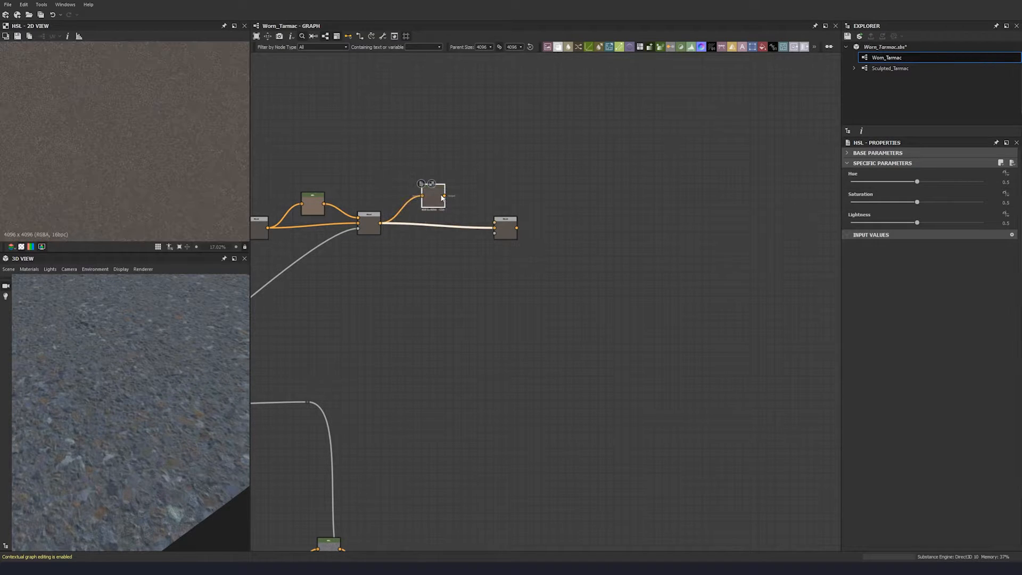
{"action": "middle_click_drag", "start_coordinate": [429, 219], "coordinate": [427, 229]}
{"action": "left_click_drag", "start_coordinate": [513, 245], "coordinate": [505, 239]}
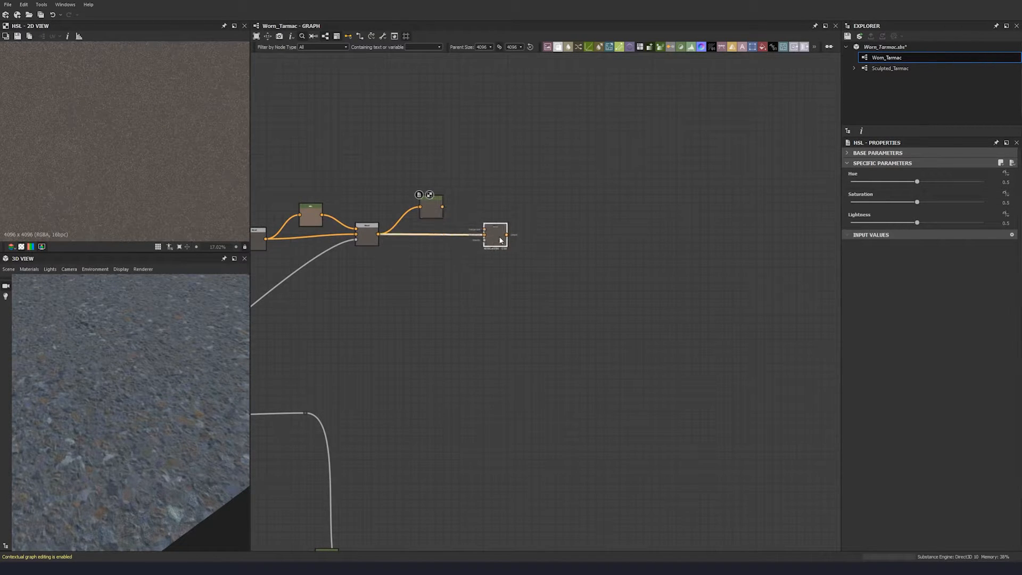
{"action": "key", "text": "ctrl+z"}
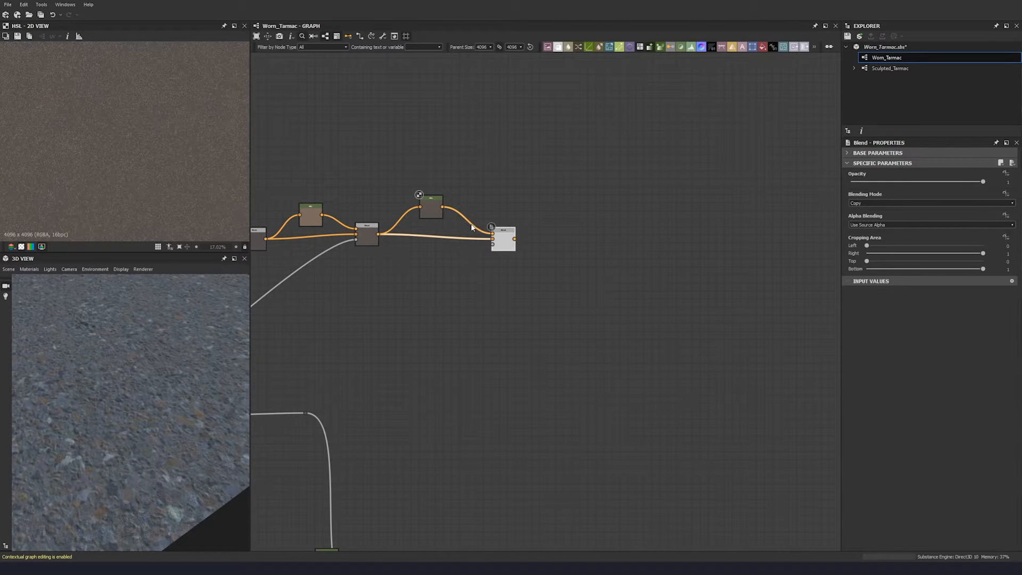
Set the new HSL node's Lightness to 0.62 and fit its whole texture in the 2D preview
{"action": "left_click", "coordinate": [429, 213]}
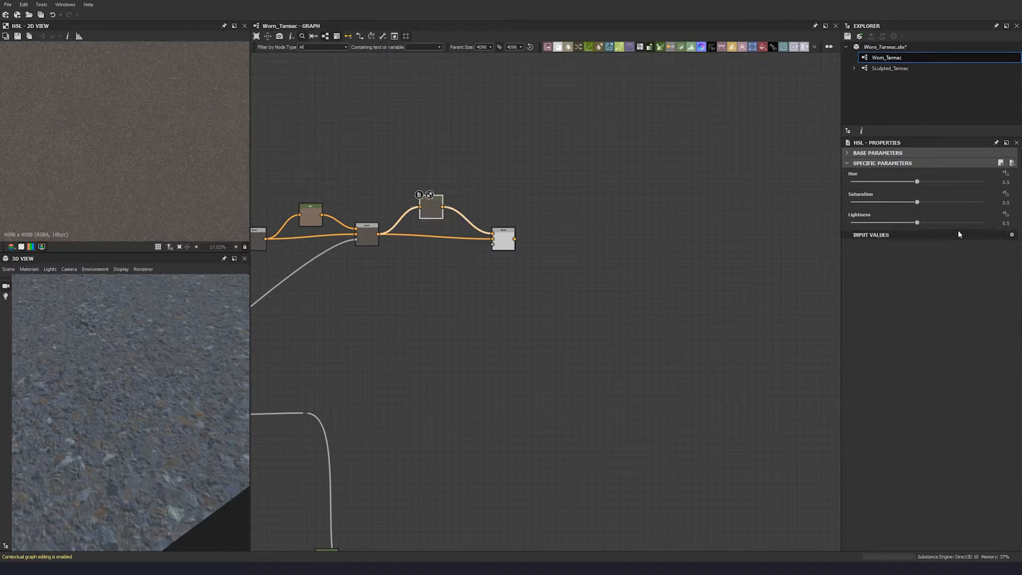
{"action": "left_click", "coordinate": [1006, 223]}
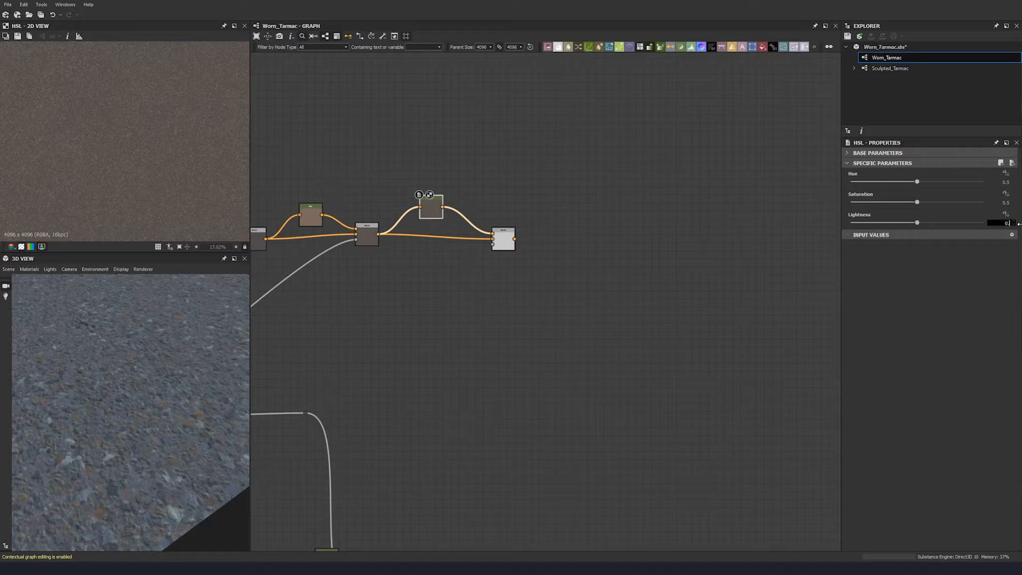
{"action": "type", "text": "0.62"}
{"action": "key", "text": "Return"}
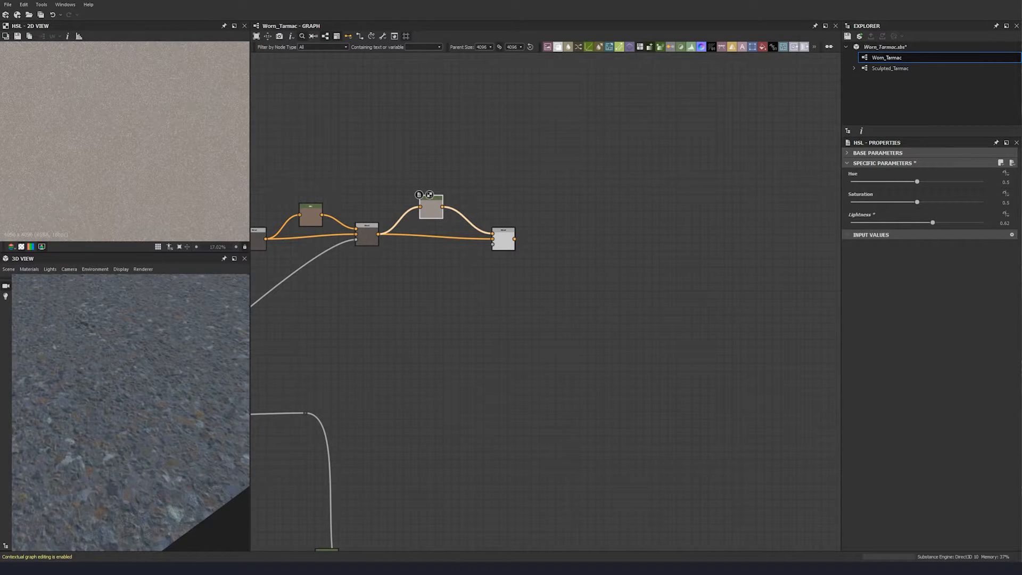
{"action": "key", "text": "f"}
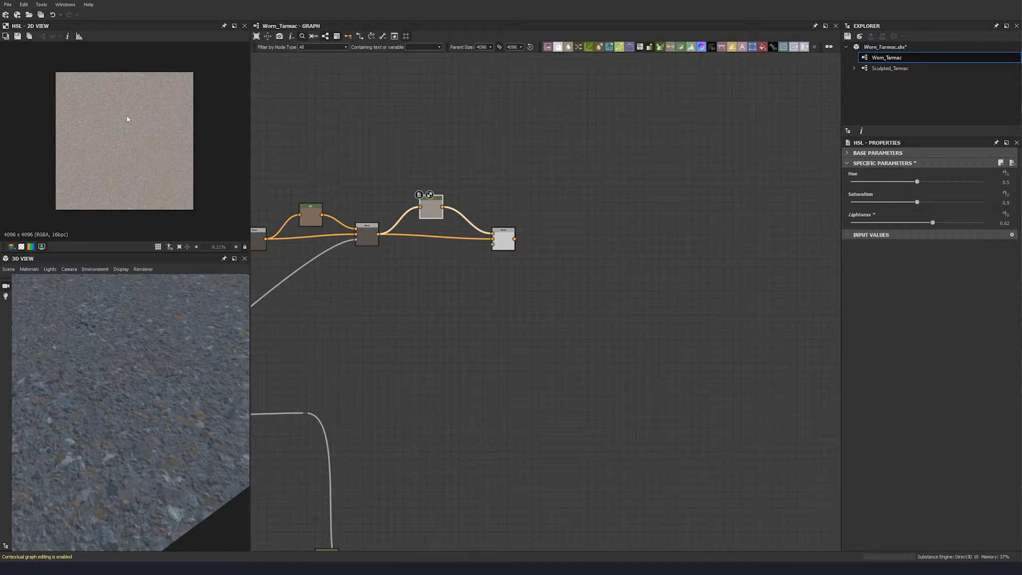
Duplicate the lightened HSL node and place the copy directly above it, fed by the same Blend
{"action": "left_click", "coordinate": [503, 238]}
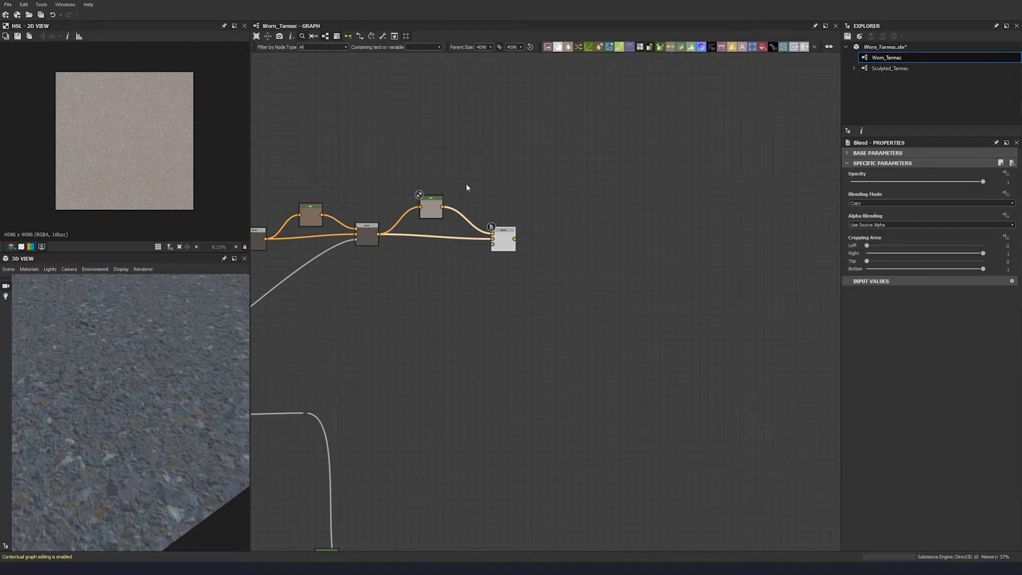
{"action": "left_click", "coordinate": [431, 213]}
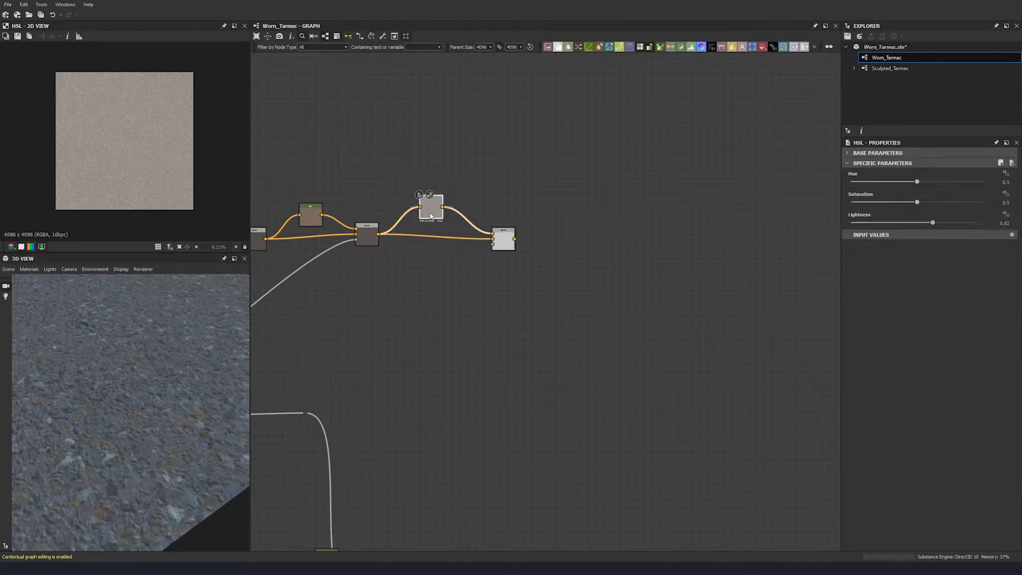
{"action": "key", "text": "ctrl+d"}
{"action": "left_click_drag", "start_coordinate": [547, 306], "coordinate": [434, 175]}
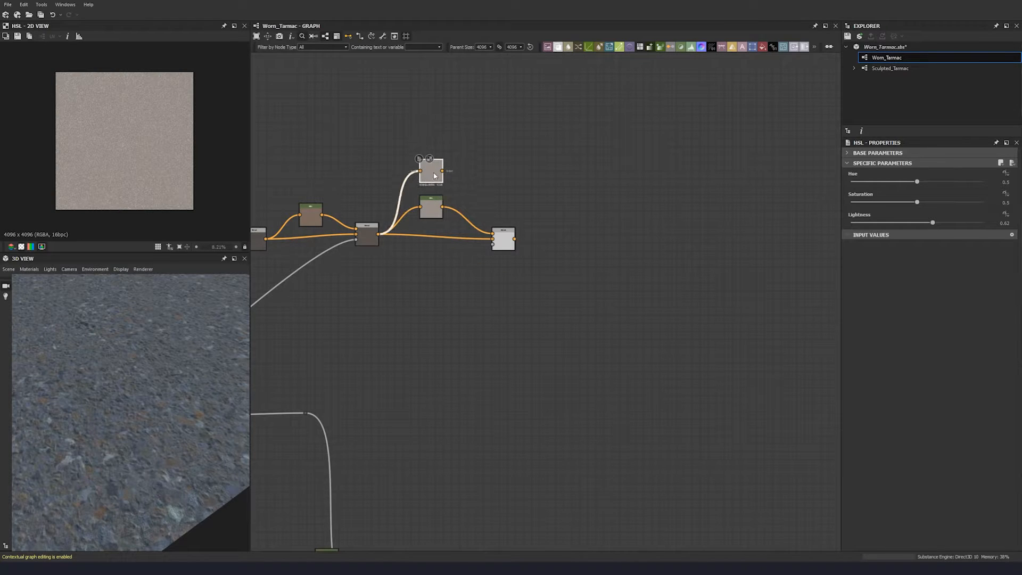
Set the duplicated HSL node's Hue to 0.78 and Lightness to 0.4
{"action": "left_click", "coordinate": [1006, 182]}
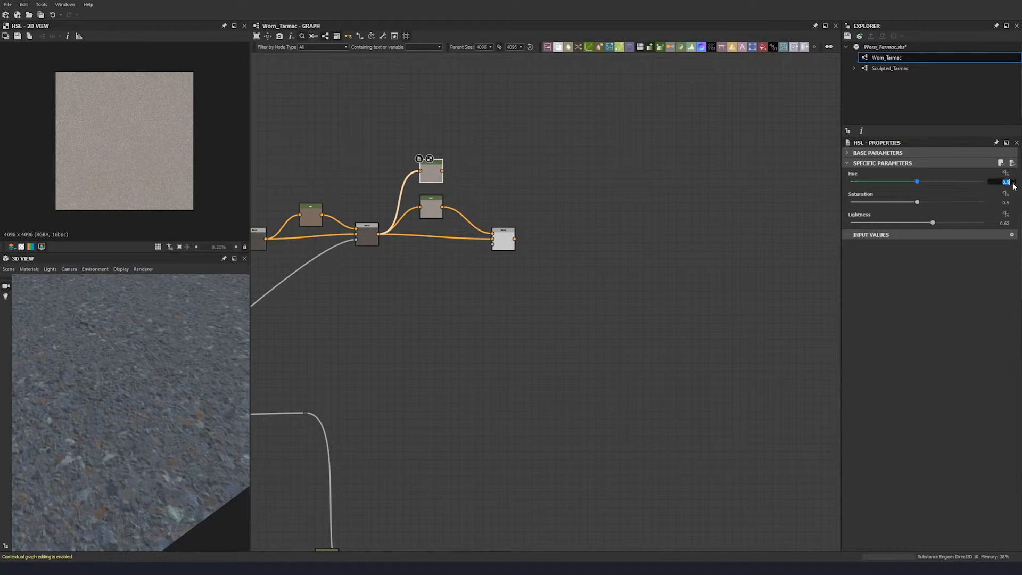
{"action": "type", "text": "0.78"}
{"action": "key", "text": "Tab"}
{"action": "key", "text": "Tab"}
{"action": "key", "text": "Tab"}
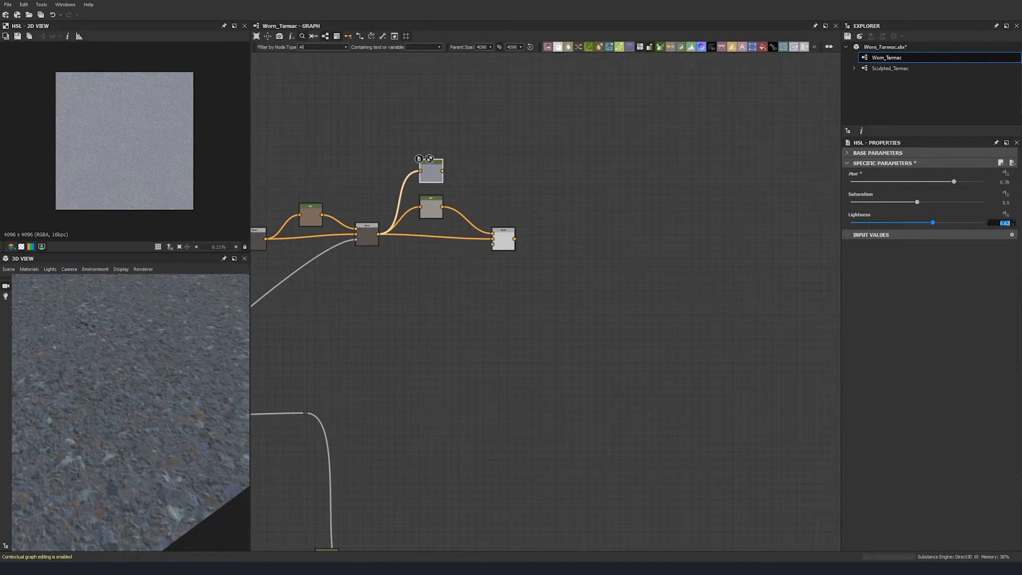
{"action": "type", "text": "0.4"}
{"action": "key", "text": "Return"}
Add a Blend with the dark HSL node as foreground and the lightened HSL node as background
{"action": "key", "text": "space"}
{"action": "left_click", "coordinate": [481, 214]}
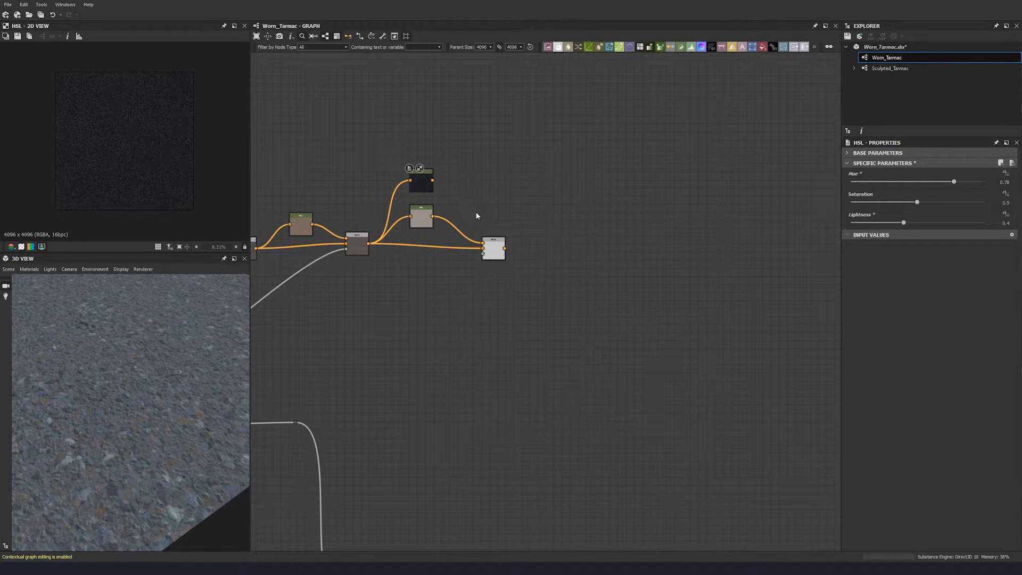
{"action": "left_click_drag", "start_coordinate": [450, 190], "coordinate": [450, 184]}
{"action": "left_click_drag", "start_coordinate": [461, 192], "coordinate": [465, 200]}
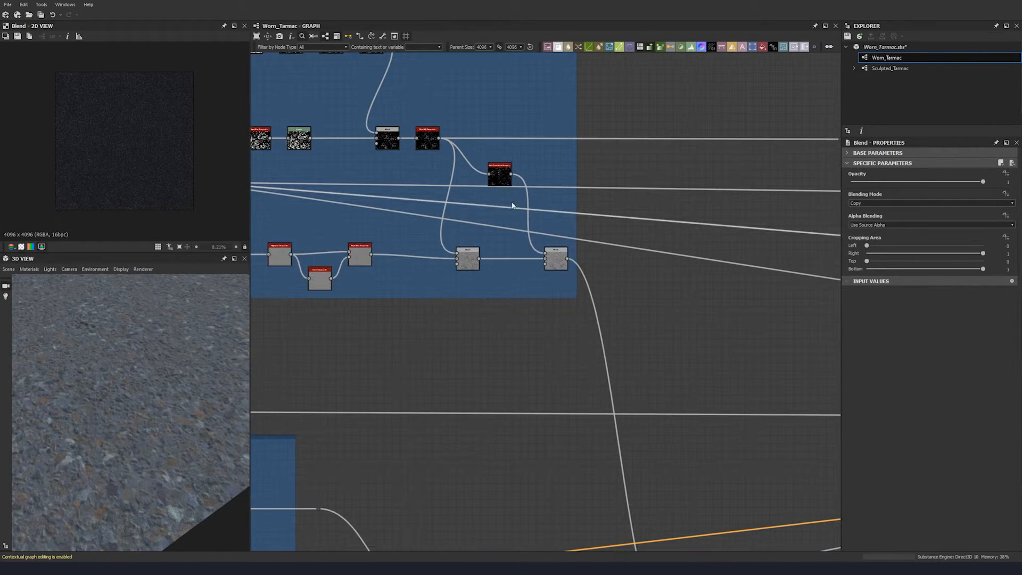
Connect the Safe Transform Grayscale node from the Bitumen frame to the opacity mask of the Blend joining the two HSL nodes
{"action": "left_click", "coordinate": [505, 175]}
{"action": "scroll", "coordinate": [313, 244], "scroll_direction": "down", "scroll_amount": 5}
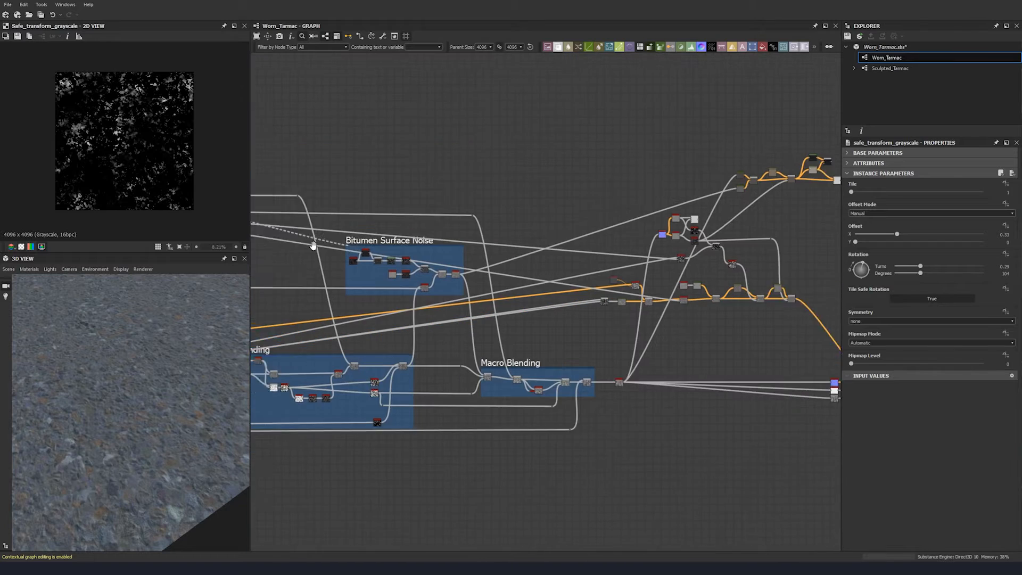
{"action": "middle_click_drag", "start_coordinate": [313, 244], "coordinate": [278, 244]}
{"action": "middle_click_drag", "start_coordinate": [731, 219], "coordinate": [830, 268]}
{"action": "scroll", "coordinate": [504, 187], "scroll_direction": "up", "scroll_amount": 5}
{"action": "left_click", "coordinate": [548, 130]}
{"action": "scroll", "coordinate": [519, 172], "scroll_direction": "down", "scroll_amount": 5}
{"action": "scroll", "coordinate": [497, 201], "scroll_direction": "down", "scroll_amount": 1}
{"action": "scroll", "coordinate": [458, 246], "scroll_direction": "up", "scroll_amount": 6}
{"action": "scroll", "coordinate": [446, 255], "scroll_direction": "up", "scroll_amount": 1}
{"action": "middle_click_drag", "start_coordinate": [444, 258], "coordinate": [775, 251]}
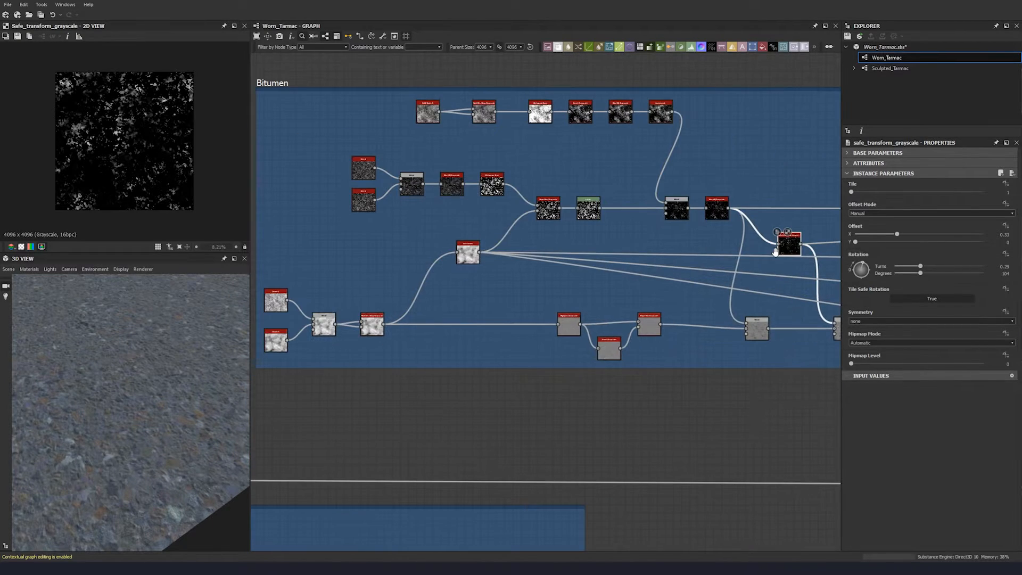
{"action": "scroll", "coordinate": [774, 250], "scroll_direction": "up", "scroll_amount": 1}
{"action": "scroll", "coordinate": [716, 330], "scroll_direction": "down", "scroll_amount": 5}
{"action": "middle_click_drag", "start_coordinate": [716, 329], "coordinate": [308, 311]}
{"action": "middle_click_drag", "start_coordinate": [822, 272], "coordinate": [324, 250]}
{"action": "middle_click_drag", "start_coordinate": [761, 243], "coordinate": [504, 237]}
{"action": "scroll", "coordinate": [483, 216], "scroll_direction": "up", "scroll_amount": 3}
{"action": "scroll", "coordinate": [483, 215], "scroll_direction": "up", "scroll_amount": 3}
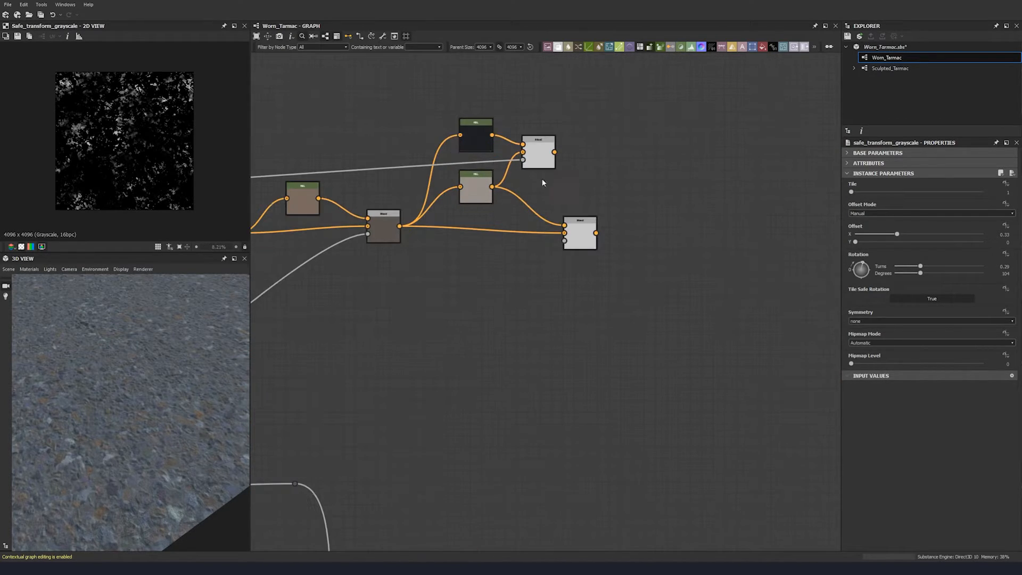
Reposition the HSL Blend, feed its output into the third Blend's foreground, and preview the result
{"action": "left_click", "coordinate": [538, 153]}
{"action": "middle_click_drag", "start_coordinate": [563, 176], "coordinate": [475, 181]}
{"action": "mouse_move", "coordinate": [464, 173]}
{"action": "left_mouse_down"}
{"action": "mouse_move", "coordinate": [477, 169]}
{"action": "mouse_move", "coordinate": [476, 186]}
{"action": "left_mouse_up"}
{"action": "left_click_drag", "start_coordinate": [493, 246], "coordinate": [527, 246]}
{"action": "left_click_drag", "start_coordinate": [479, 174], "coordinate": [527, 242]}
{"action": "scroll", "coordinate": [124, 158], "scroll_direction": "up", "scroll_amount": 5}
{"action": "scroll", "coordinate": [119, 82], "scroll_direction": "down", "scroll_amount": 5}
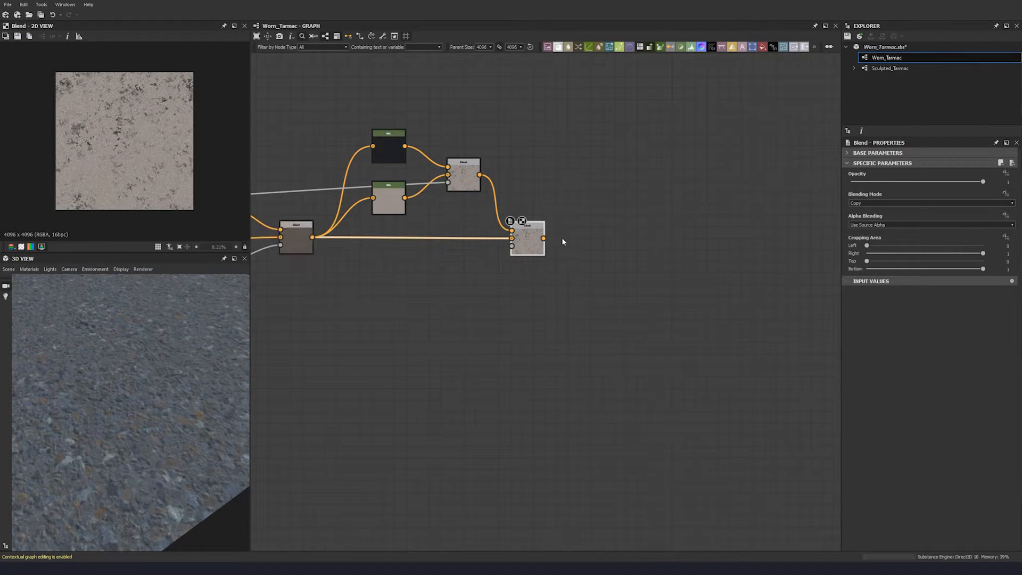
Add a Histogram Scan node above the second bitumen colour branch and locate its source in the Bitumen frame
{"action": "scroll", "coordinate": [508, 240], "scroll_direction": "down", "scroll_amount": 3}
{"action": "middle_click_drag", "start_coordinate": [422, 244], "coordinate": [467, 238]}
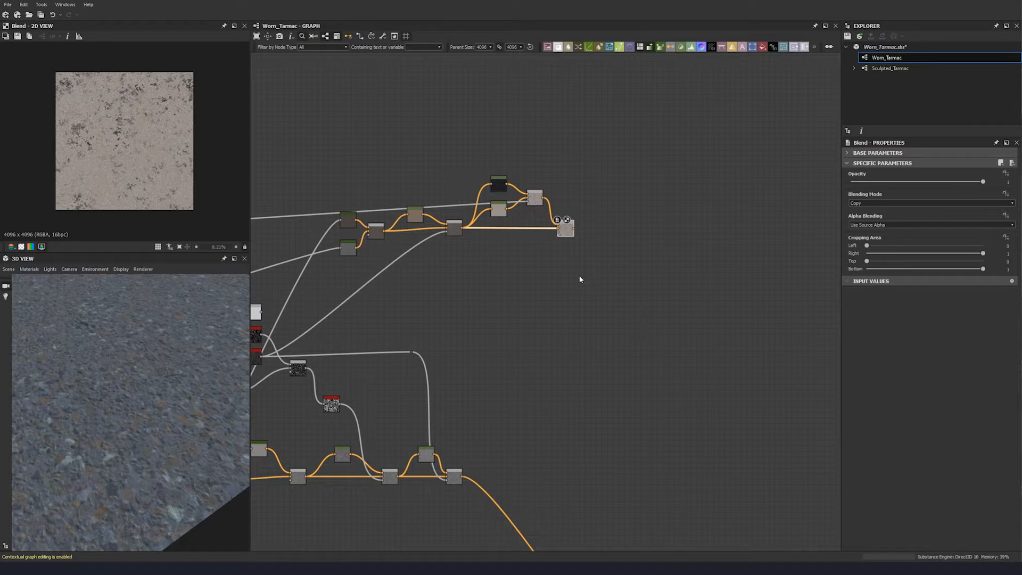
{"action": "key", "text": "space"}
{"action": "type", "text": "his"}
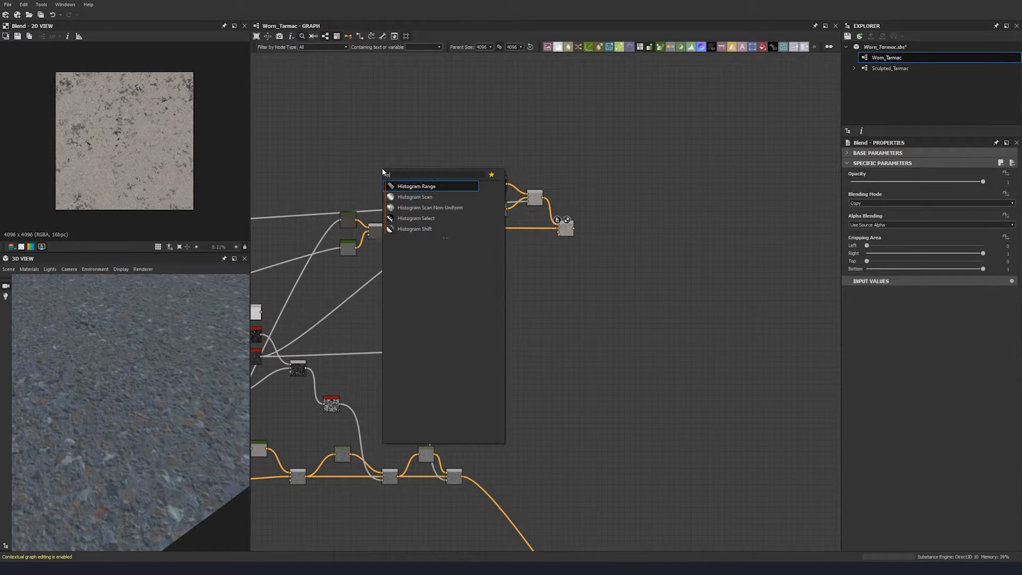
{"action": "left_click", "coordinate": [415, 197]}
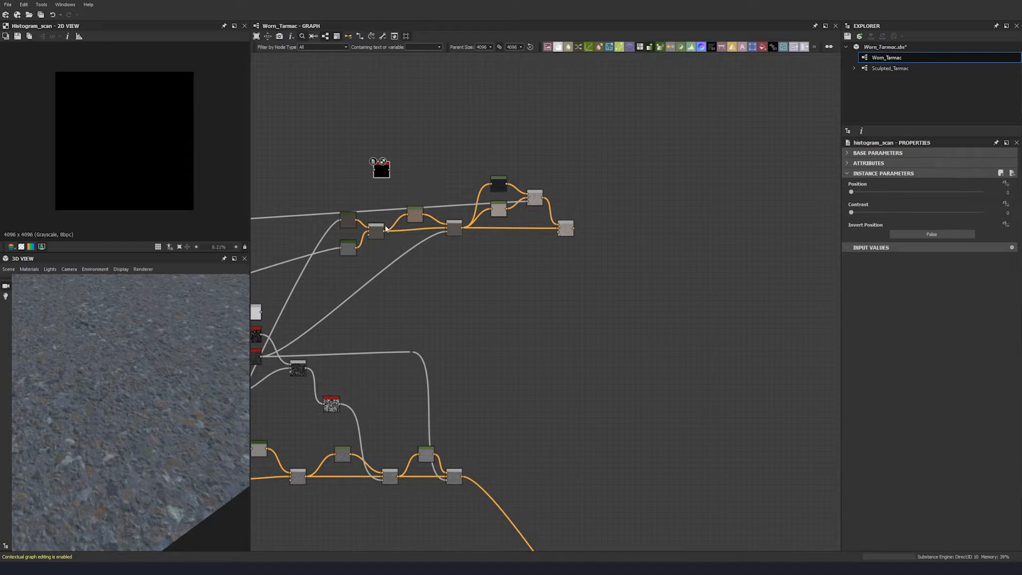
{"action": "scroll", "coordinate": [599, 233], "scroll_direction": "down", "scroll_amount": 5}
{"action": "scroll", "coordinate": [460, 200], "scroll_direction": "up", "scroll_amount": 5}
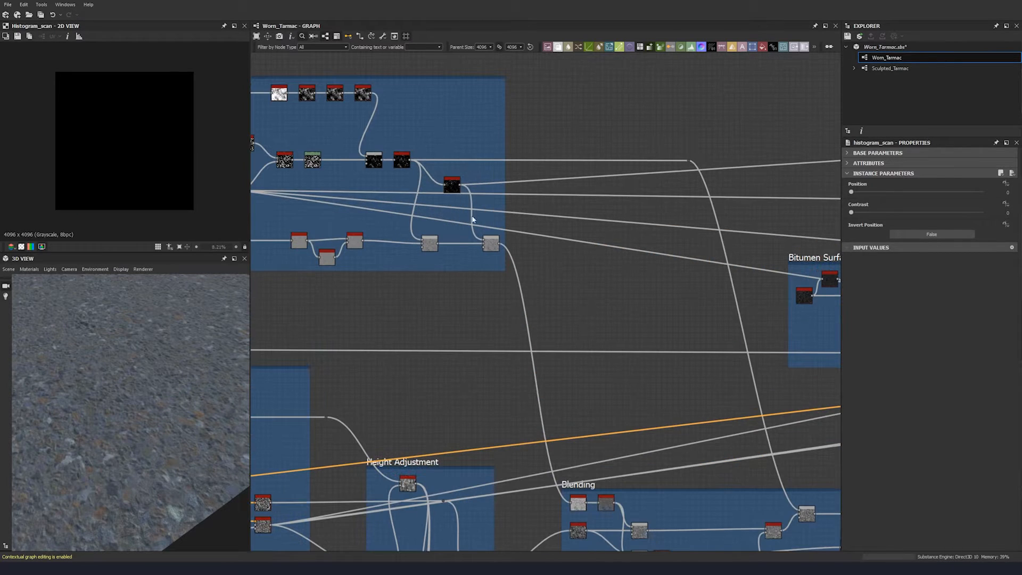
Connect the Auto Levels output of the Bitumen Surface Noise frame to the Histogram Scan node above the upper colour chain
{"action": "middle_click_drag", "start_coordinate": [571, 247], "coordinate": [479, 229]}
{"action": "left_click", "coordinate": [526, 274]}
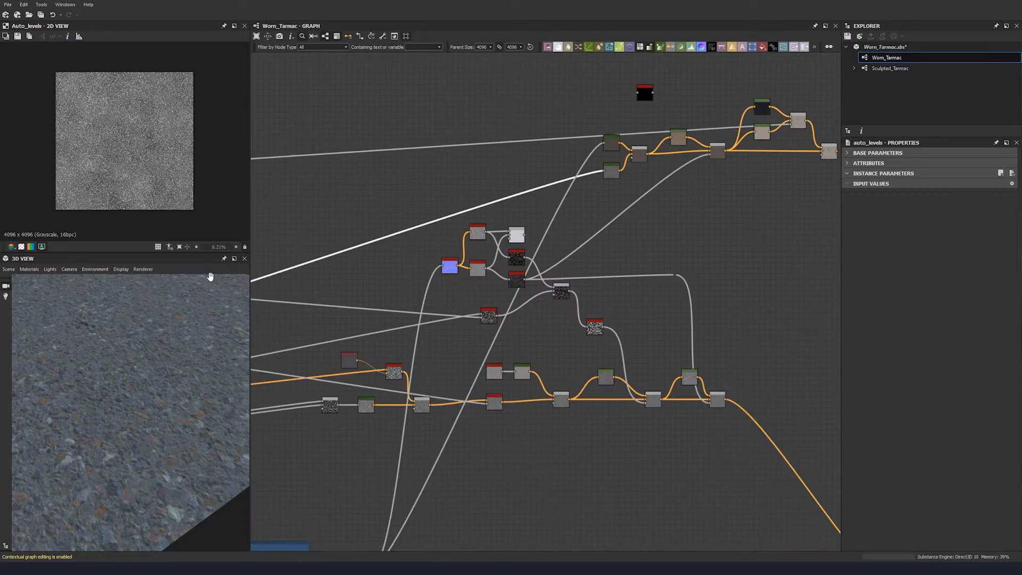
{"action": "scroll", "coordinate": [591, 197], "scroll_direction": "down", "scroll_amount": 3}
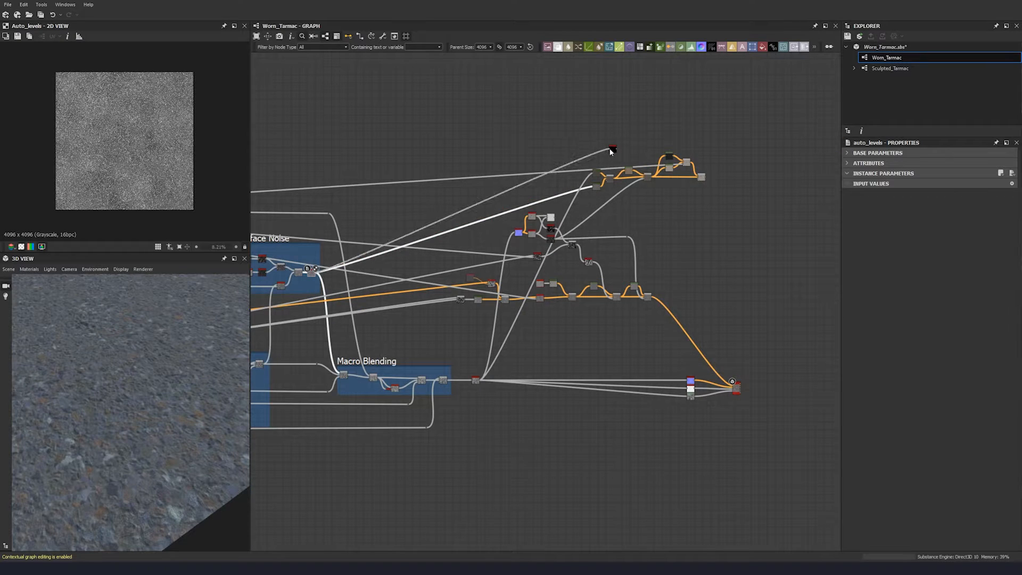
{"action": "scroll", "coordinate": [611, 152], "scroll_direction": "up", "scroll_amount": 3}
{"action": "left_click", "coordinate": [563, 143]}
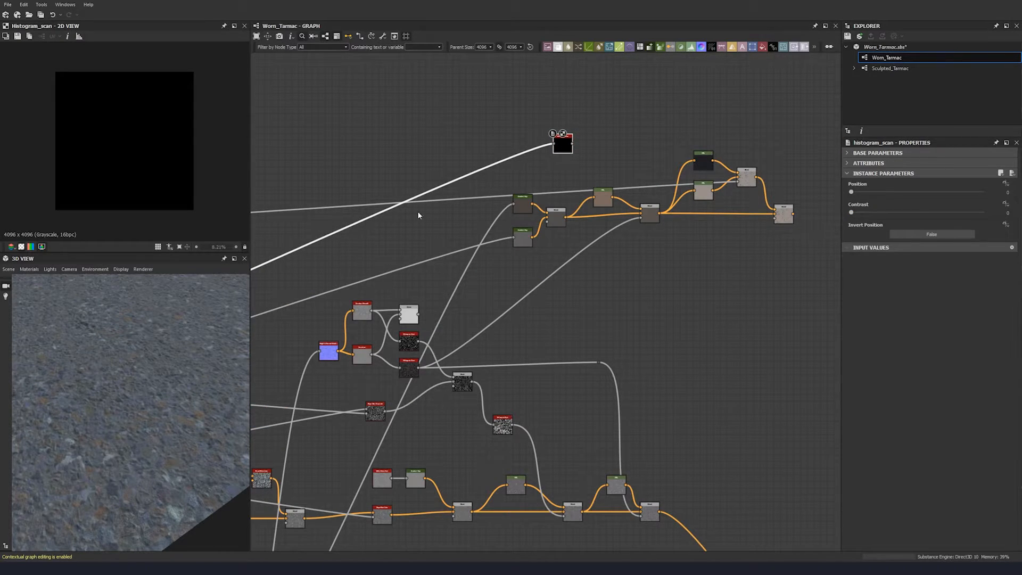
Try a position of 0.77 and a contrast of 0.6 on the Histogram Scan
{"action": "left_click", "coordinate": [1007, 192]}
{"action": "type", "text": "0.77"}
{"action": "key", "text": "Return"}
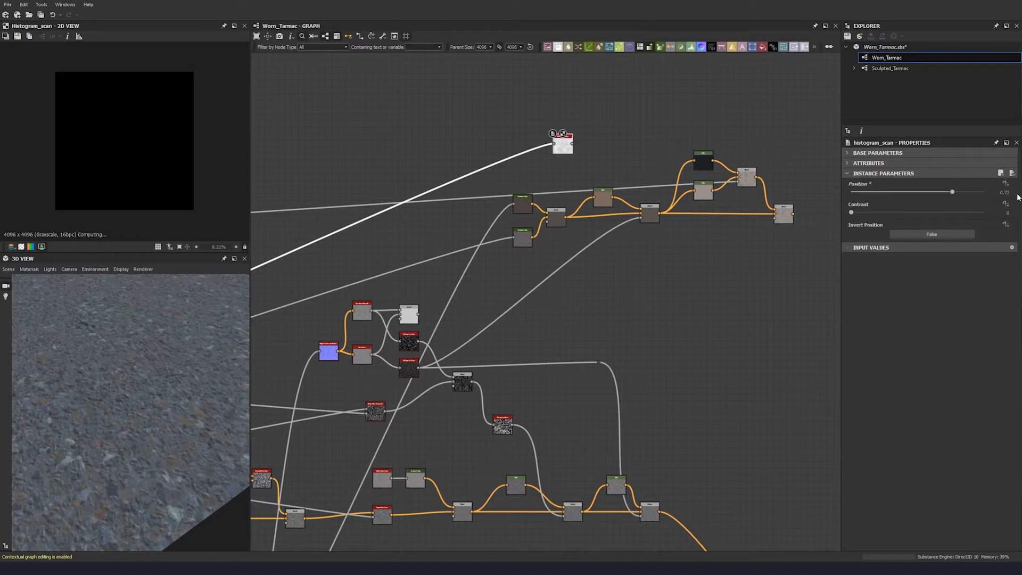
{"action": "left_click", "coordinate": [1011, 213]}
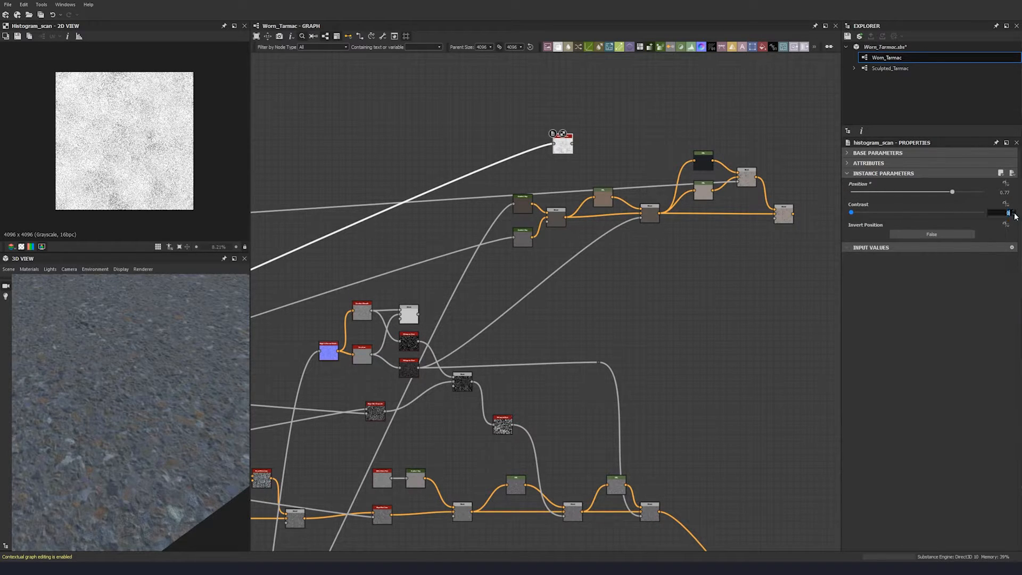
{"action": "key", "text": "Return"}
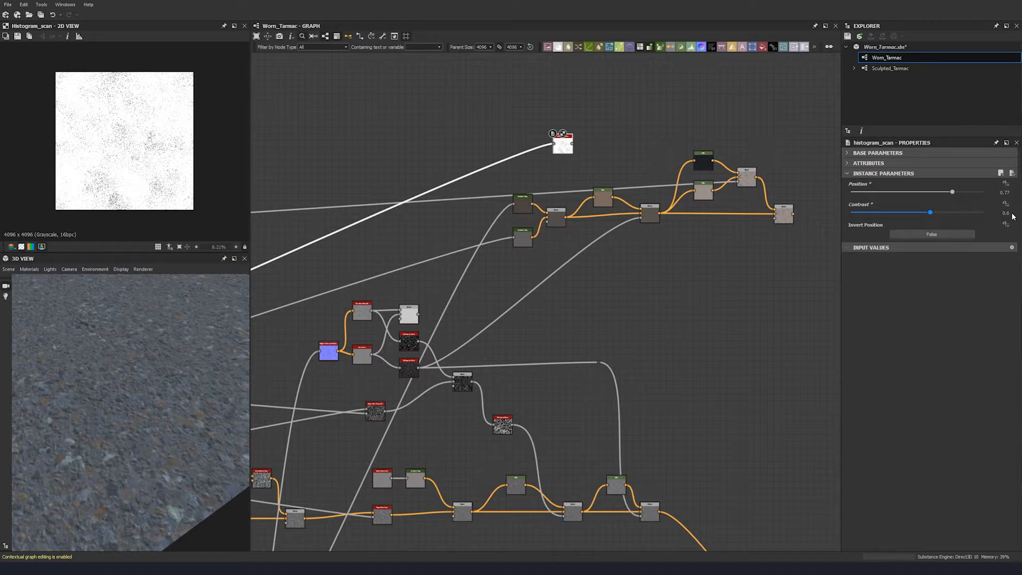
{"action": "middle_click_drag", "start_coordinate": [569, 151], "coordinate": [529, 167]}
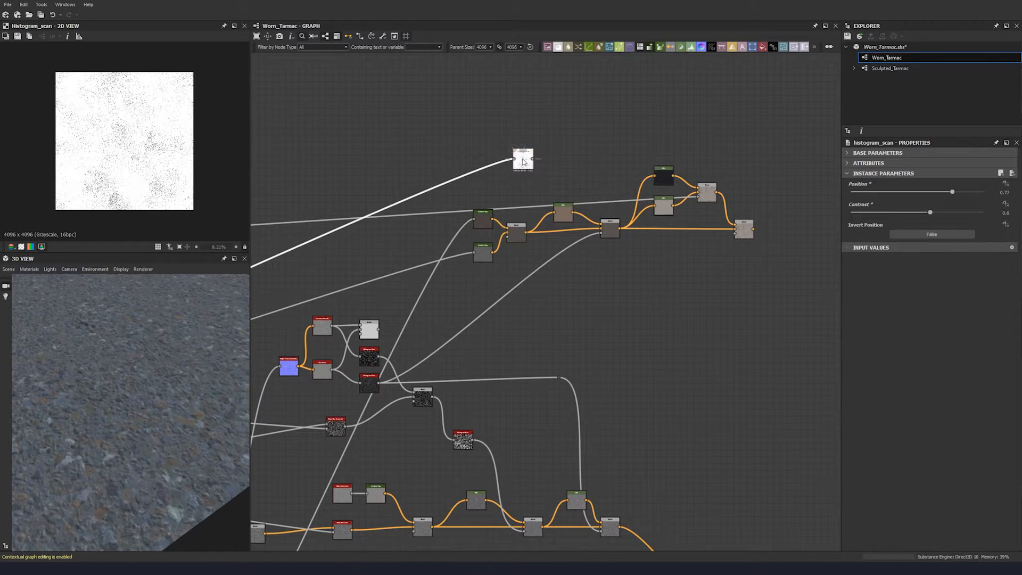
Set the Histogram Scan's position to 0.37 and contrast to 0.47, and check the resulting mask
{"action": "left_click", "coordinate": [1011, 192]}
{"action": "type", "text": "0.37"}
{"action": "key", "text": "Return"}
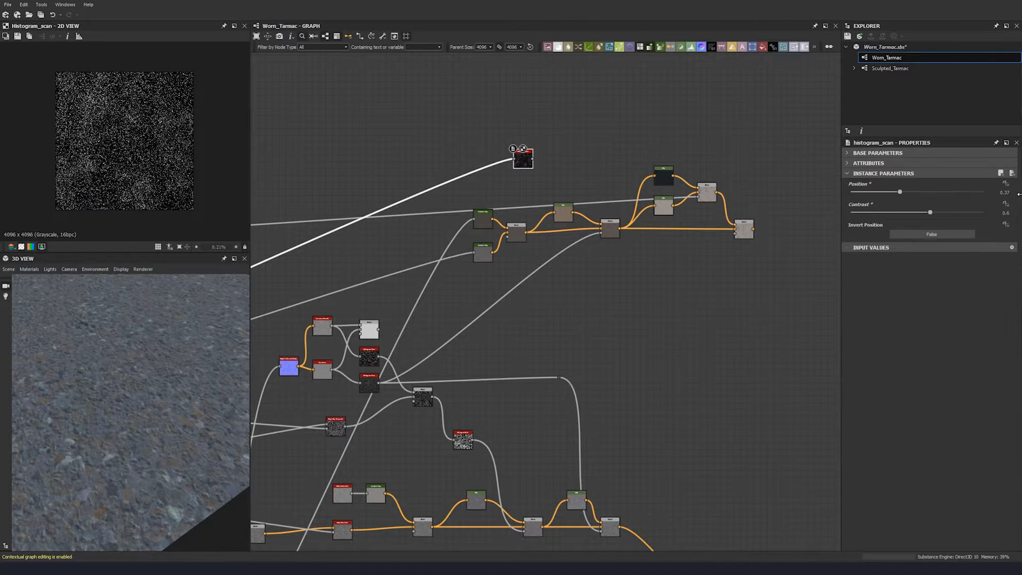
{"action": "left_click", "coordinate": [1013, 213]}
{"action": "type", "text": "0.47"}
{"action": "key", "text": "Return"}
{"action": "scroll", "coordinate": [154, 167], "scroll_direction": "up", "scroll_amount": 5}
{"action": "scroll", "coordinate": [153, 168], "scroll_direction": "down", "scroll_amount": 4}
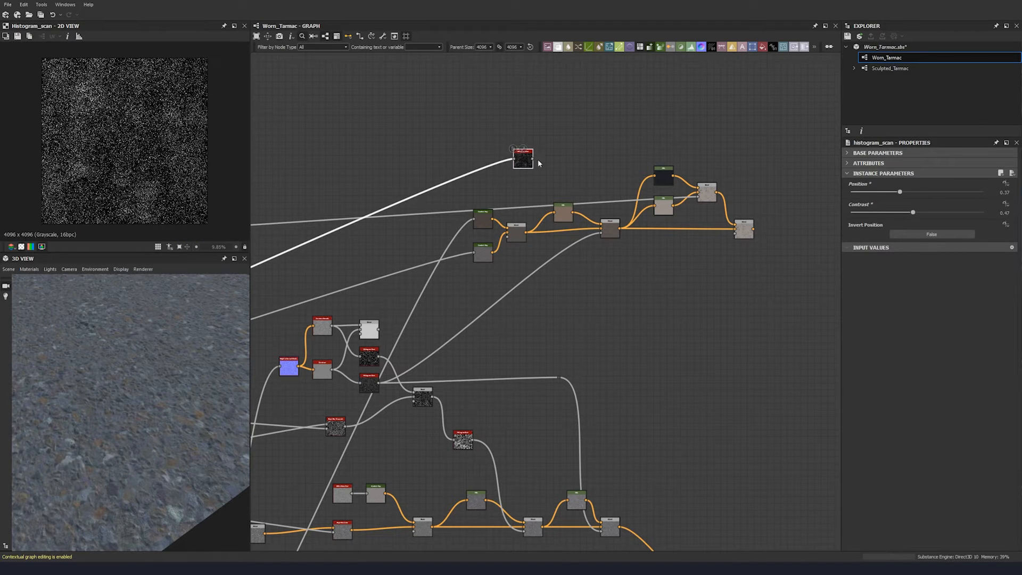
Connect the Histogram Scan to the mask input of the upper colour chain's last Blend and preview that Blend
{"action": "middle_click_drag", "start_coordinate": [543, 167], "coordinate": [449, 170]}
{"action": "left_click_drag", "start_coordinate": [428, 164], "coordinate": [646, 240]}
{"action": "middle_click_drag", "start_coordinate": [646, 278], "coordinate": [541, 278]}
{"action": "double_click", "coordinate": [543, 234]}
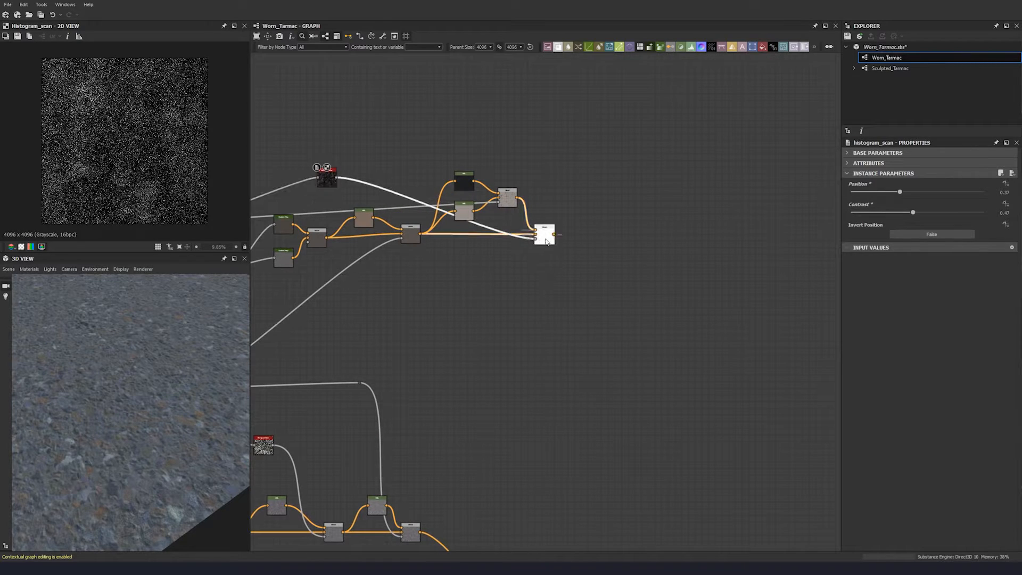
{"action": "scroll", "coordinate": [110, 130], "scroll_direction": "up", "scroll_amount": 4}
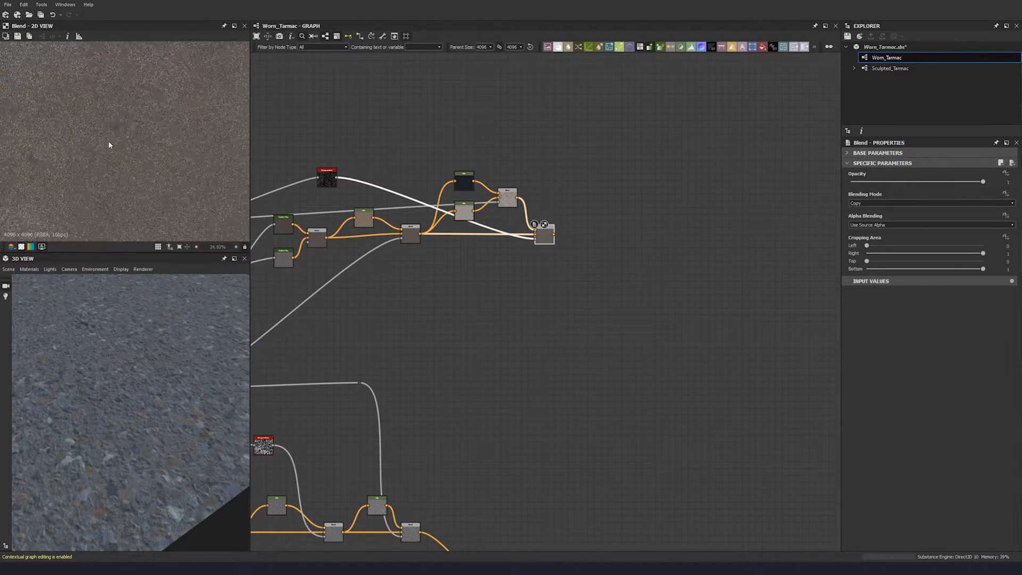
{"action": "key", "text": "f"}
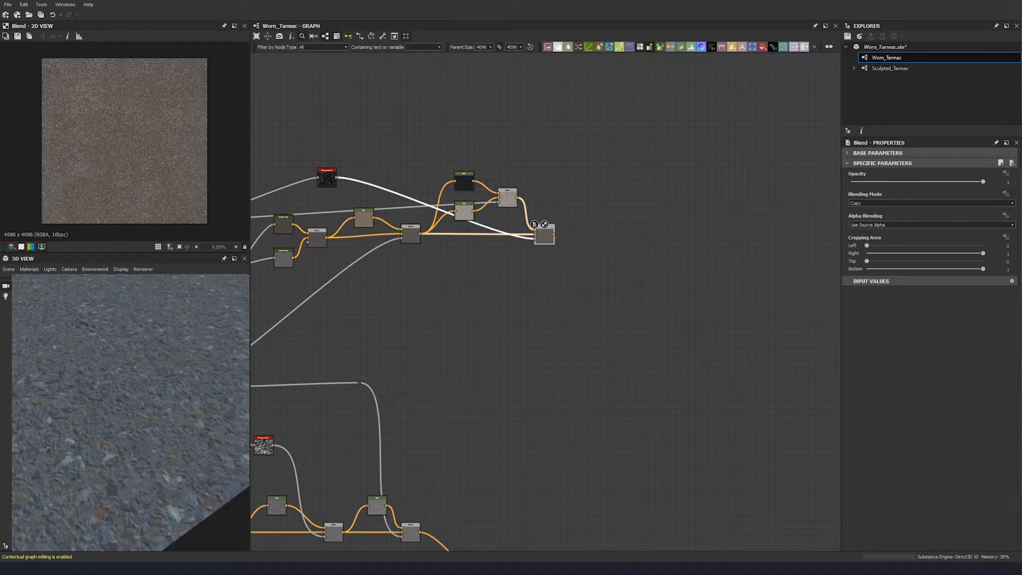
Add a Blend node combining the upper colour chain as foreground with the lower colour chain as background
{"action": "scroll", "coordinate": [301, 322], "scroll_direction": "down", "scroll_amount": 5}
{"action": "middle_click_drag", "start_coordinate": [458, 290], "coordinate": [580, 217]}
{"action": "left_click_drag", "start_coordinate": [539, 177], "coordinate": [391, 196]}
{"action": "middle_click_drag", "start_coordinate": [391, 197], "coordinate": [400, 313]}
{"action": "key", "text": "space"}
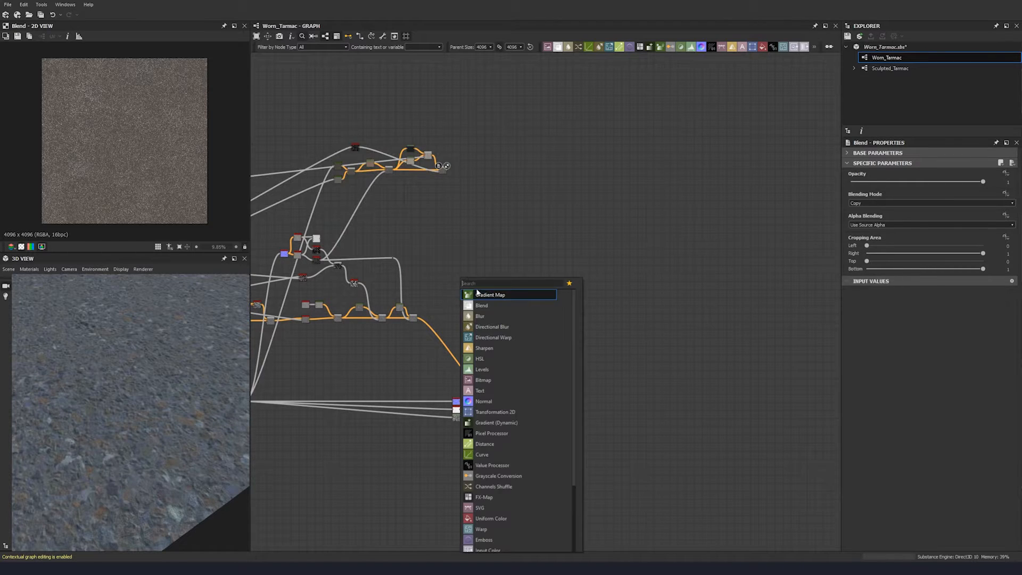
{"action": "left_click", "coordinate": [500, 306]}
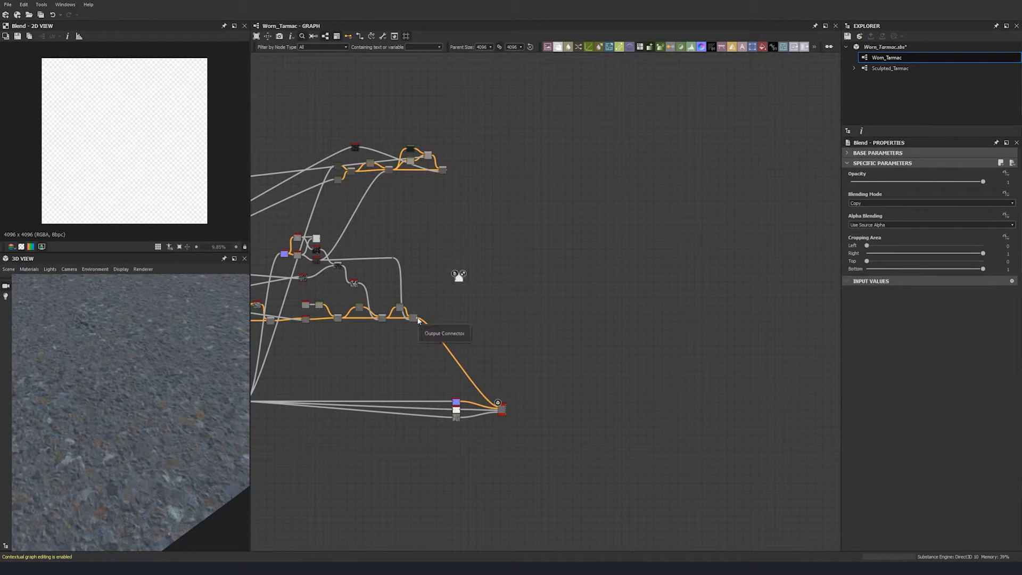
{"action": "left_click_drag", "start_coordinate": [419, 320], "coordinate": [447, 175]}
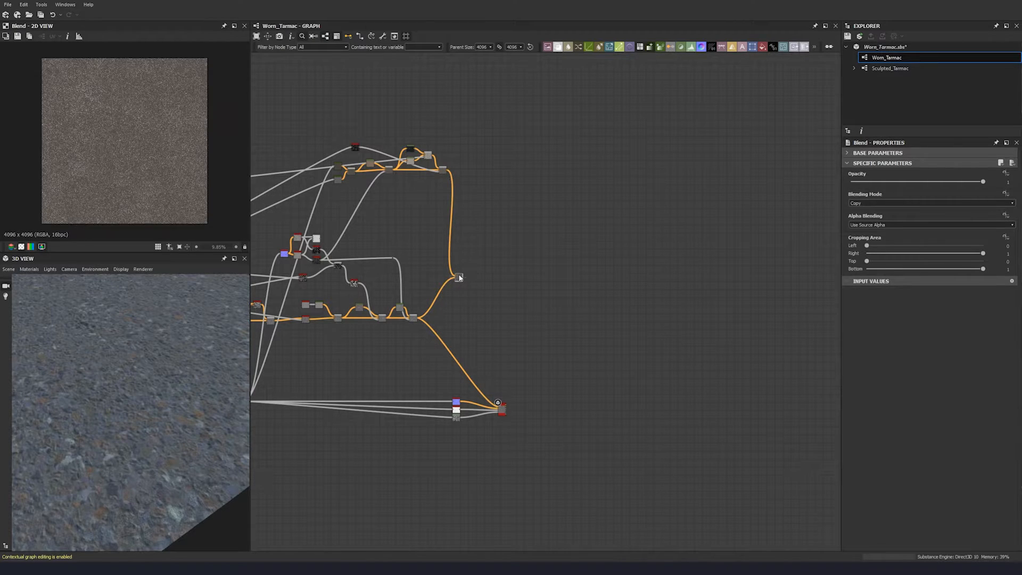
{"action": "left_click_drag", "start_coordinate": [459, 278], "coordinate": [465, 301]}
Connect the stone mask feeding Edge Detect in the Blending frame to the new Blend's mask input
{"action": "middle_click_drag", "start_coordinate": [391, 329], "coordinate": [454, 263]}
{"action": "scroll", "coordinate": [393, 283], "scroll_direction": "up", "scroll_amount": 4}
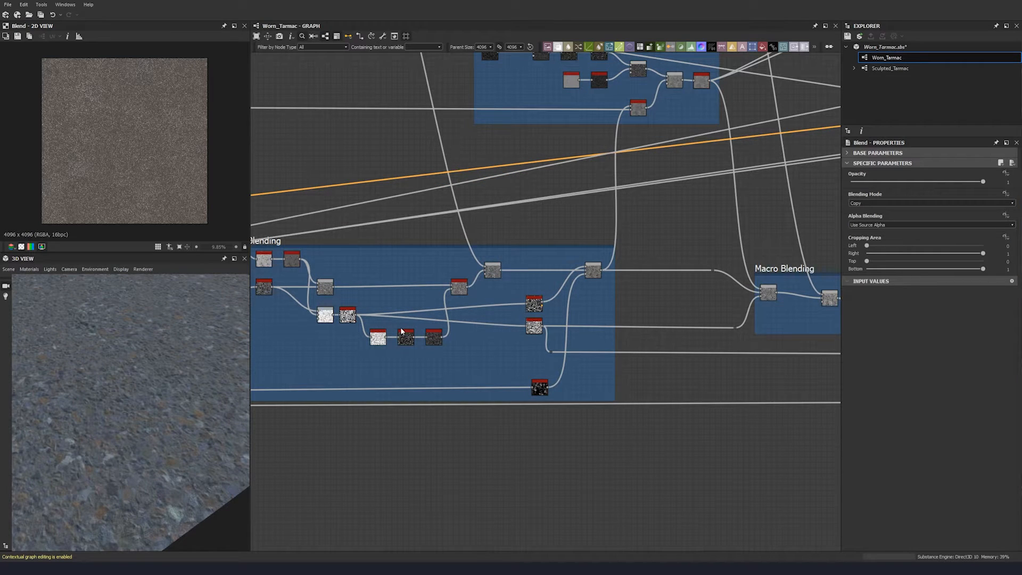
{"action": "scroll", "coordinate": [350, 318], "scroll_direction": "up", "scroll_amount": 5}
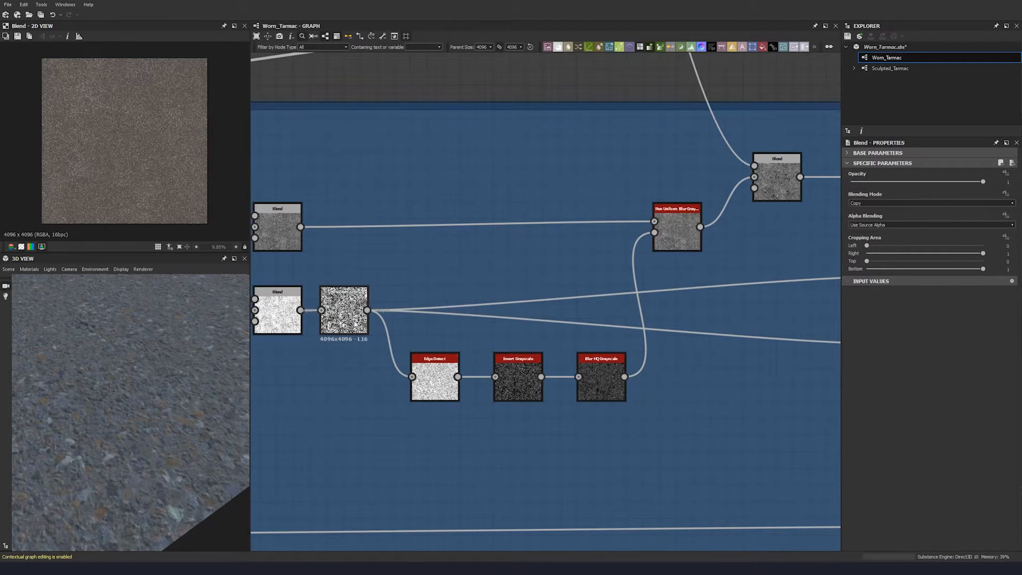
{"action": "scroll", "coordinate": [363, 314], "scroll_direction": "down", "scroll_amount": 10}
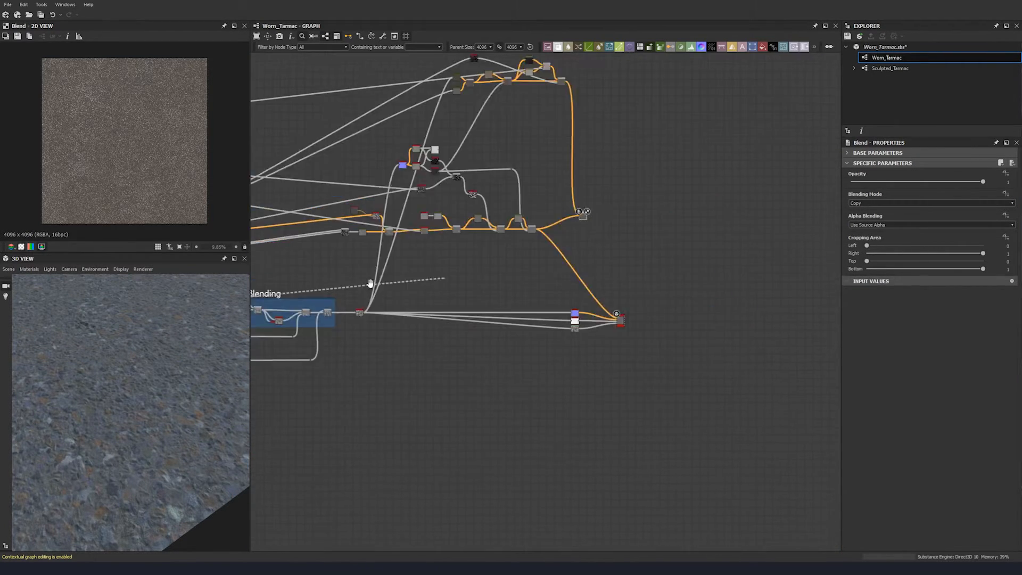
{"action": "scroll", "coordinate": [492, 241], "scroll_direction": "up", "scroll_amount": 3}
{"action": "left_click_drag", "start_coordinate": [492, 240], "coordinate": [451, 240]}
Inspect the blended colour, and reroute the material's colour input from the lower chain's last Blend to the new Blend
{"action": "scroll", "coordinate": [190, 193], "scroll_direction": "up", "scroll_amount": 8}
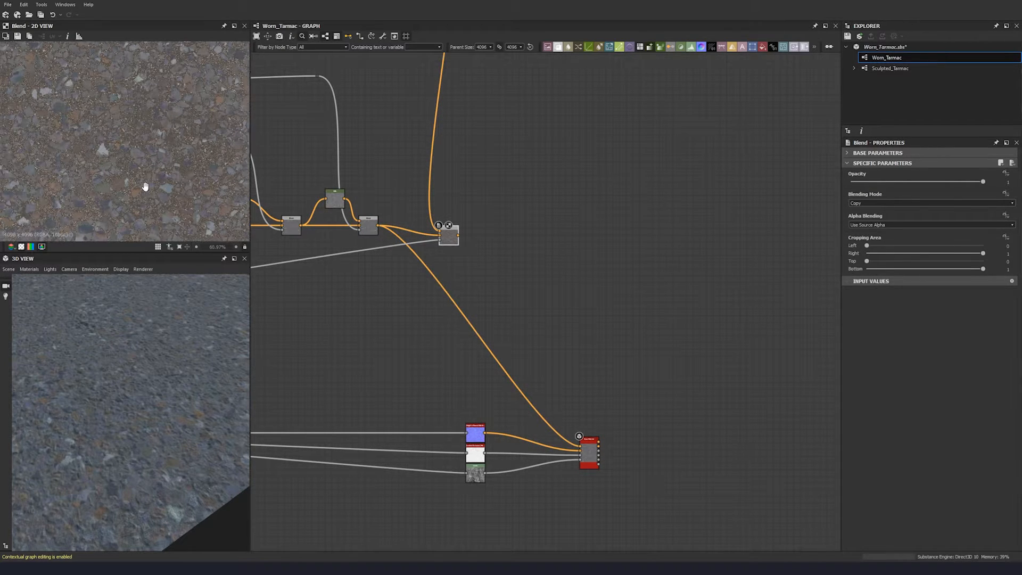
{"action": "scroll", "coordinate": [157, 192], "scroll_direction": "up", "scroll_amount": 2}
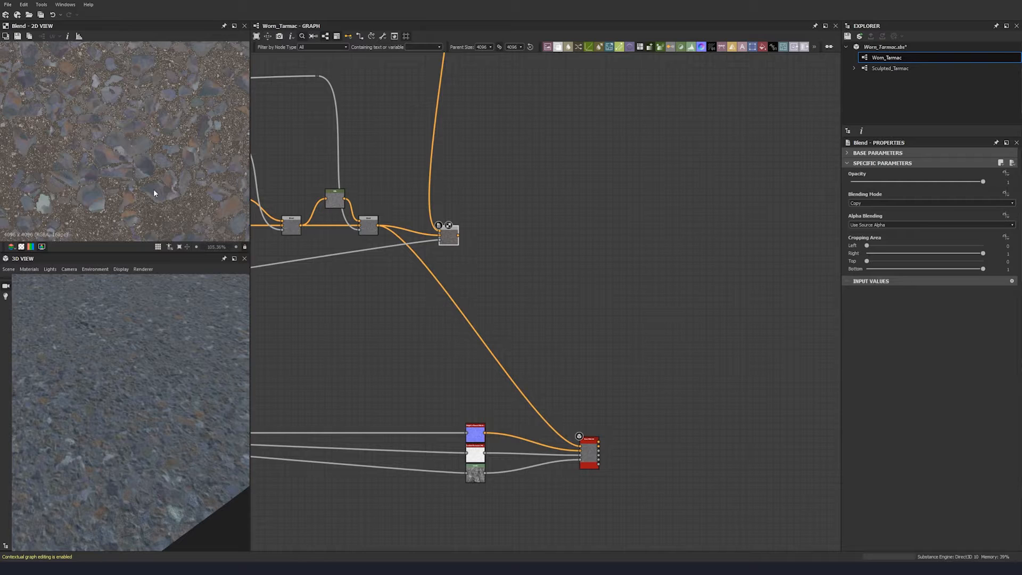
{"action": "scroll", "coordinate": [433, 224], "scroll_direction": "up", "scroll_amount": 3}
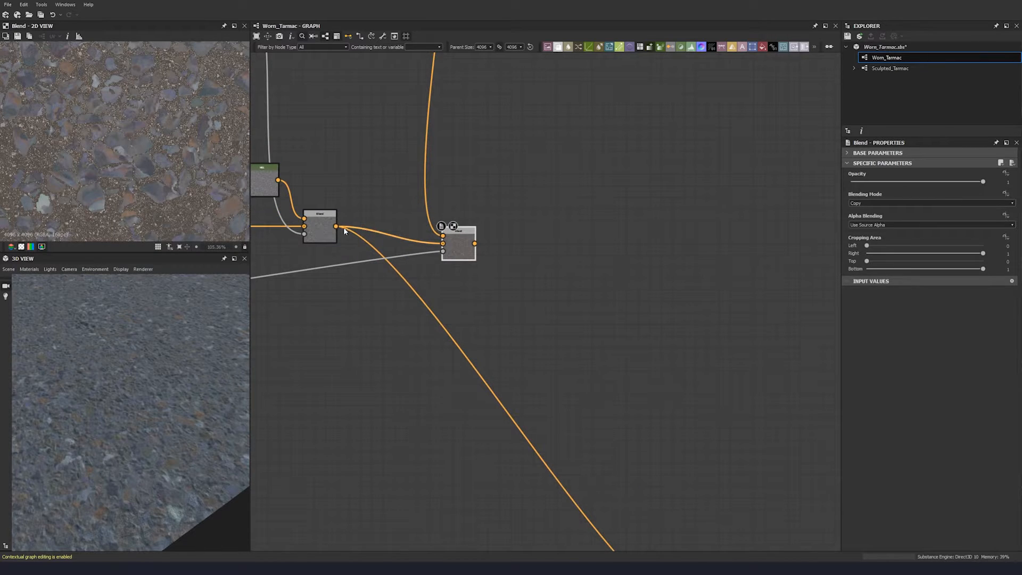
{"action": "left_click_drag", "start_coordinate": [336, 226], "coordinate": [474, 243], "text": "shift"}
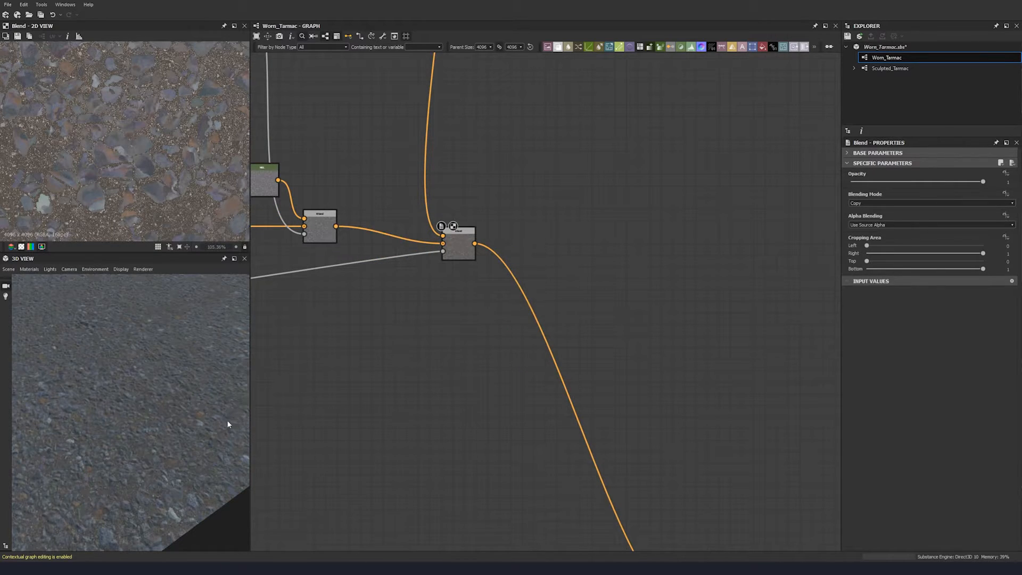
{"action": "left_click_drag", "start_coordinate": [133, 399], "coordinate": [179, 323]}
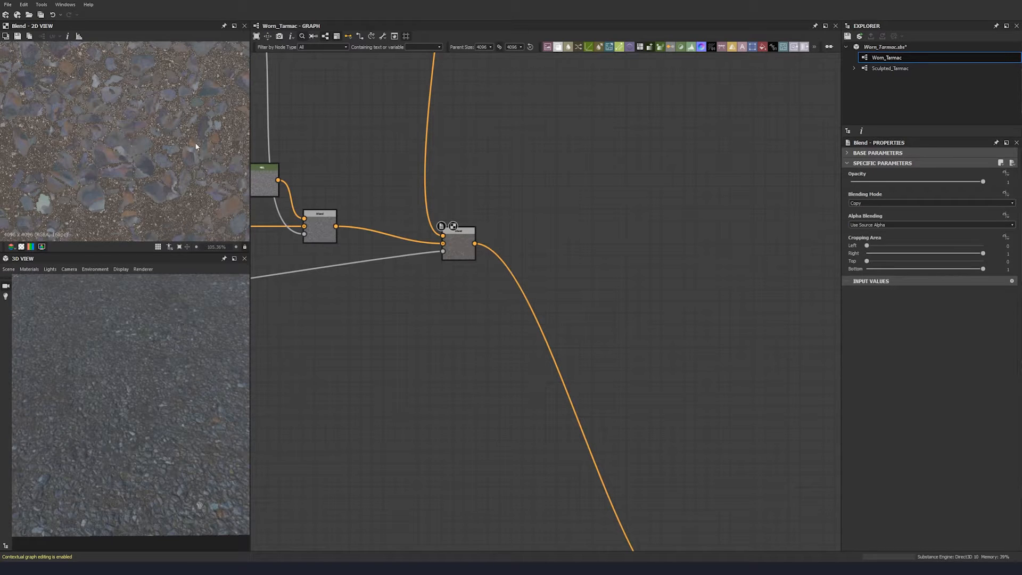
Examine the stone and bitumen colours of the new Blend at several spots of the 2D preview
{"action": "middle_click_drag", "start_coordinate": [87, 127], "coordinate": [117, 140]}
{"action": "middle_click_drag", "start_coordinate": [331, 273], "coordinate": [700, 254]}
{"action": "scroll", "coordinate": [534, 253], "scroll_direction": "down", "scroll_amount": 4}
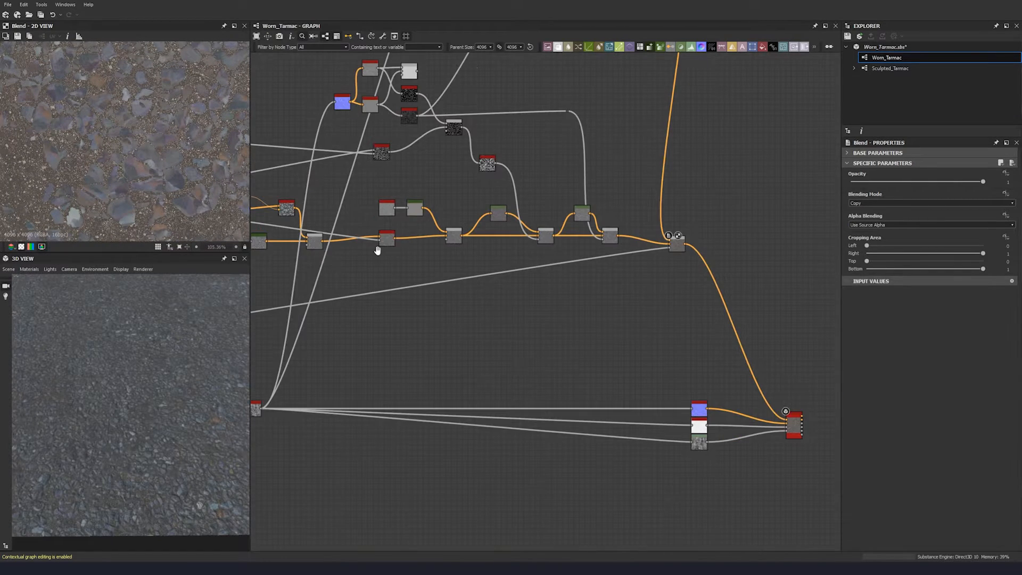
{"action": "middle_click_drag", "start_coordinate": [377, 250], "coordinate": [414, 247]}
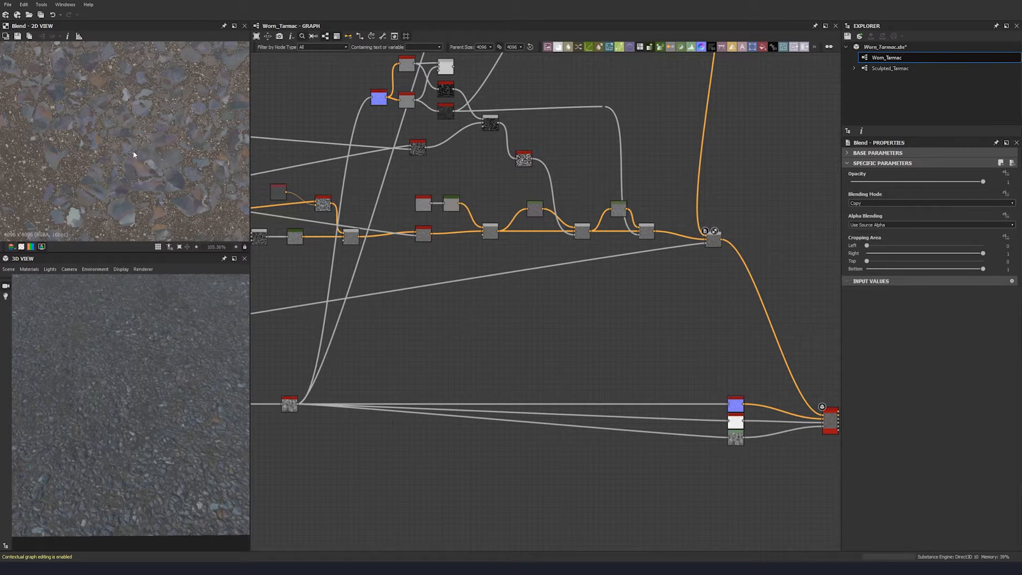
{"action": "middle_click_drag", "start_coordinate": [134, 154], "coordinate": [75, 101]}
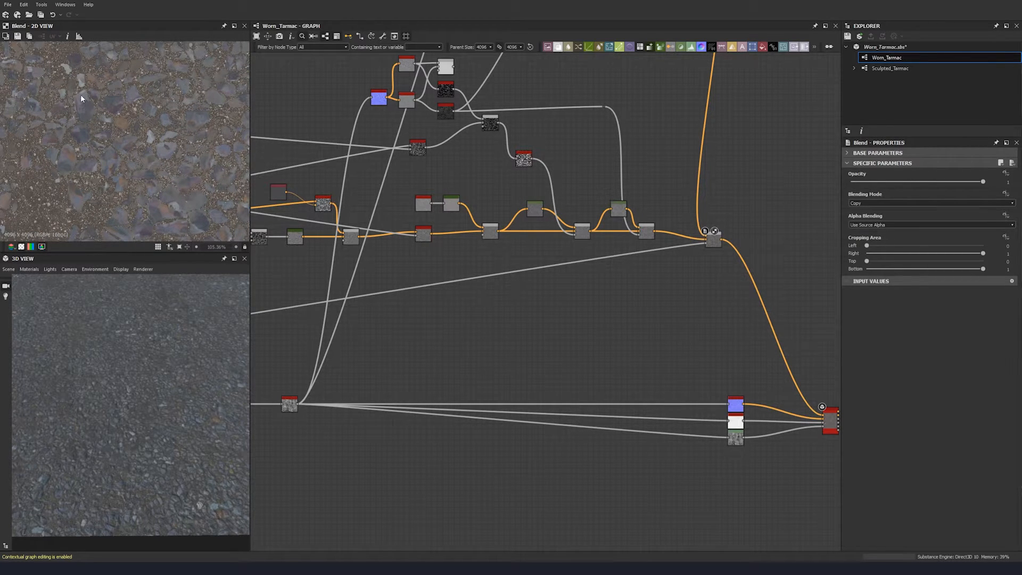
{"action": "middle_click_drag", "start_coordinate": [185, 99], "coordinate": [74, 160]}
{"action": "middle_click_drag", "start_coordinate": [144, 110], "coordinate": [27, 153]}
{"action": "scroll", "coordinate": [140, 144], "scroll_direction": "down", "scroll_amount": 2}
{"action": "middle_click_drag", "start_coordinate": [140, 144], "coordinate": [98, 98]}
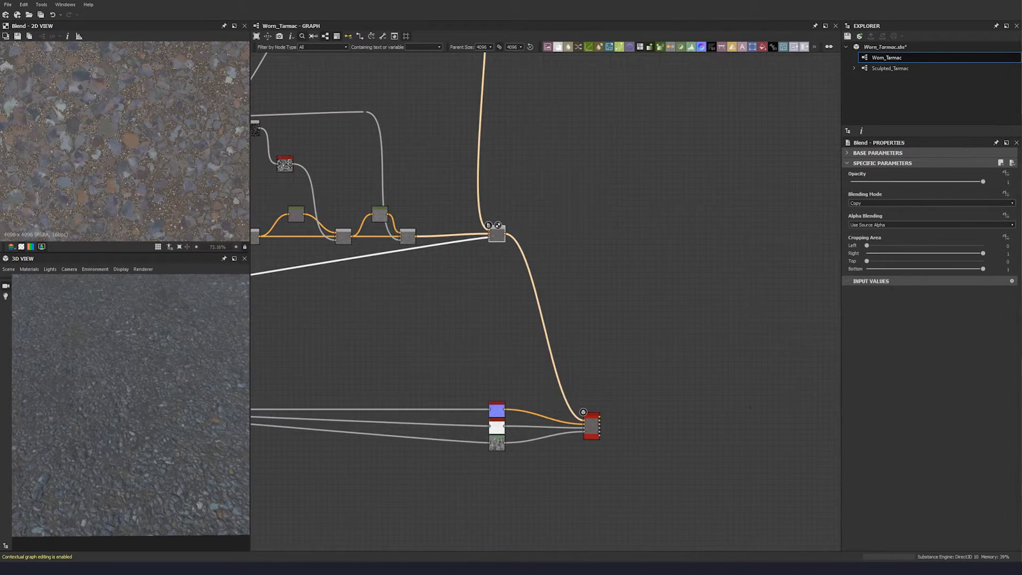
Move the material node and its normal, occlusion and height input nodes farther away from the final Blend
{"action": "scroll", "coordinate": [570, 277], "scroll_direction": "down", "scroll_amount": 4}
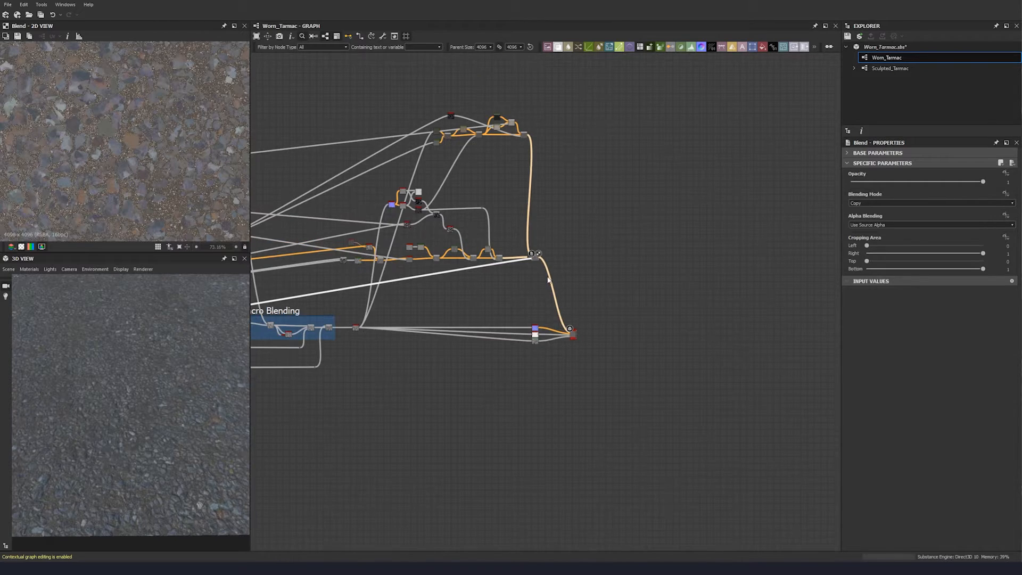
{"action": "left_click_drag", "start_coordinate": [488, 278], "coordinate": [486, 277]}
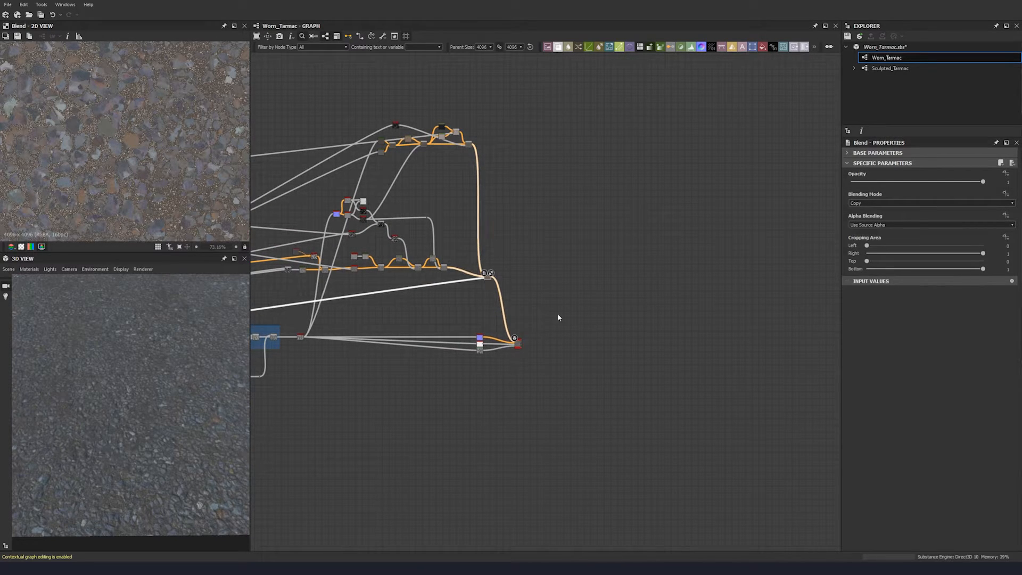
{"action": "left_click_drag", "start_coordinate": [557, 313], "coordinate": [588, 352]}
{"action": "middle_click_drag", "start_coordinate": [511, 311], "coordinate": [433, 309]}
{"action": "scroll", "coordinate": [419, 282], "scroll_direction": "up", "scroll_amount": 4}
{"action": "left_click", "coordinate": [402, 272]}
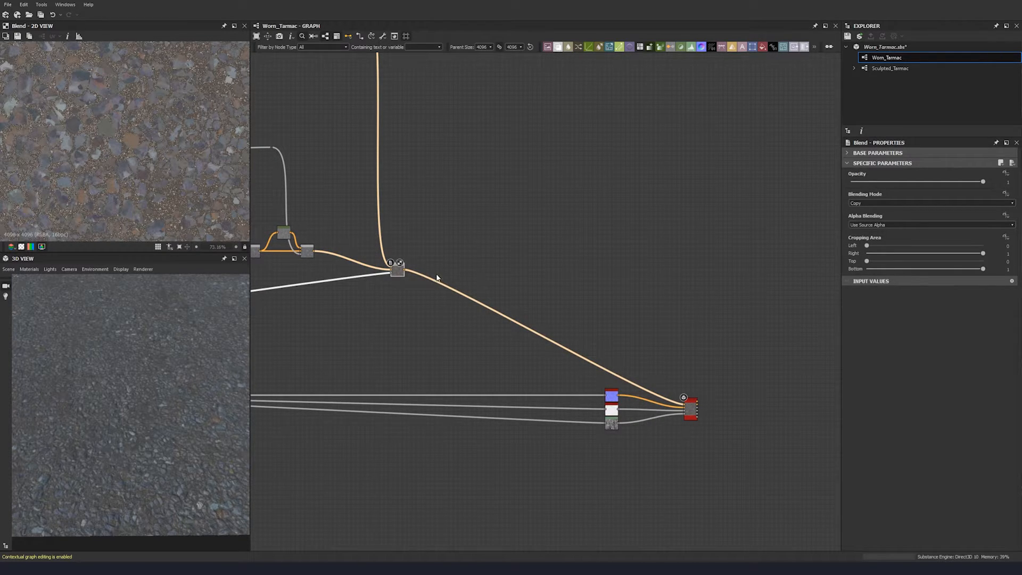
Add two stacked Uniform Color nodes near the final Blend and give them brown output colours, the lower one RGB 126, 103, 90
{"action": "middle_click_drag", "start_coordinate": [437, 277], "coordinate": [423, 329]}
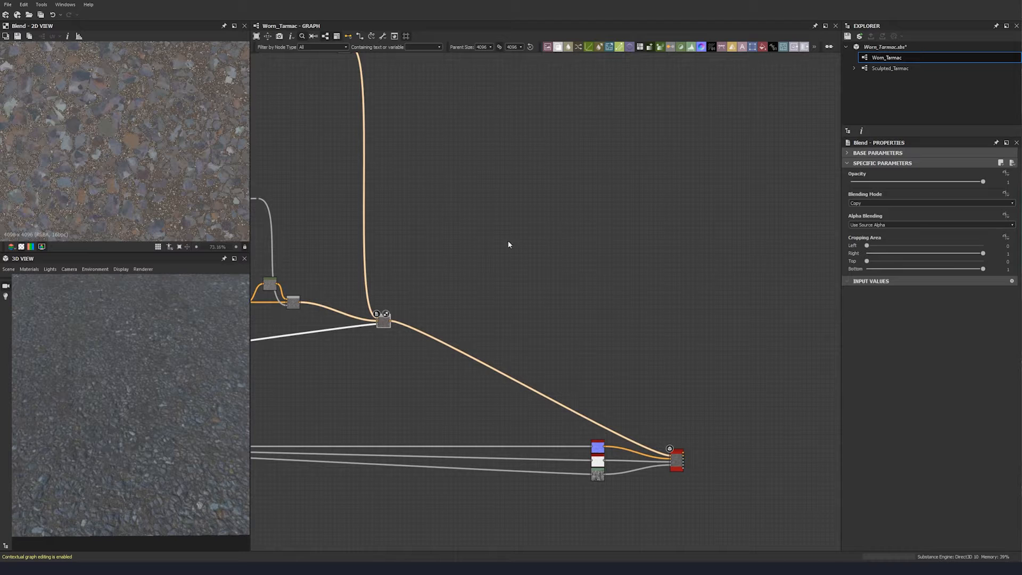
{"action": "key", "text": "space"}
{"action": "type", "text": "uni"}
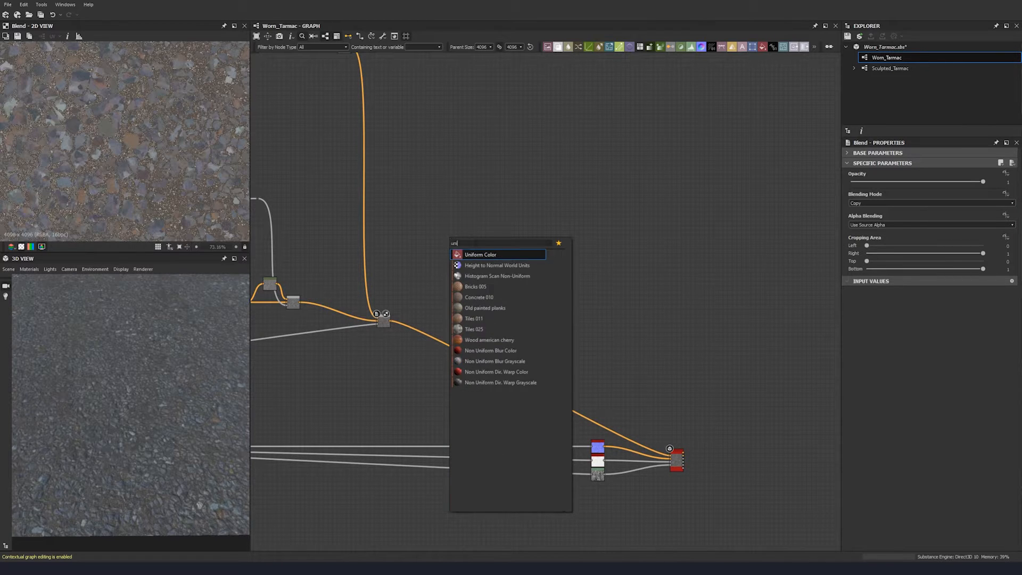
{"action": "key", "text": "Return"}
{"action": "key", "text": "space"}
{"action": "type", "text": "un"}
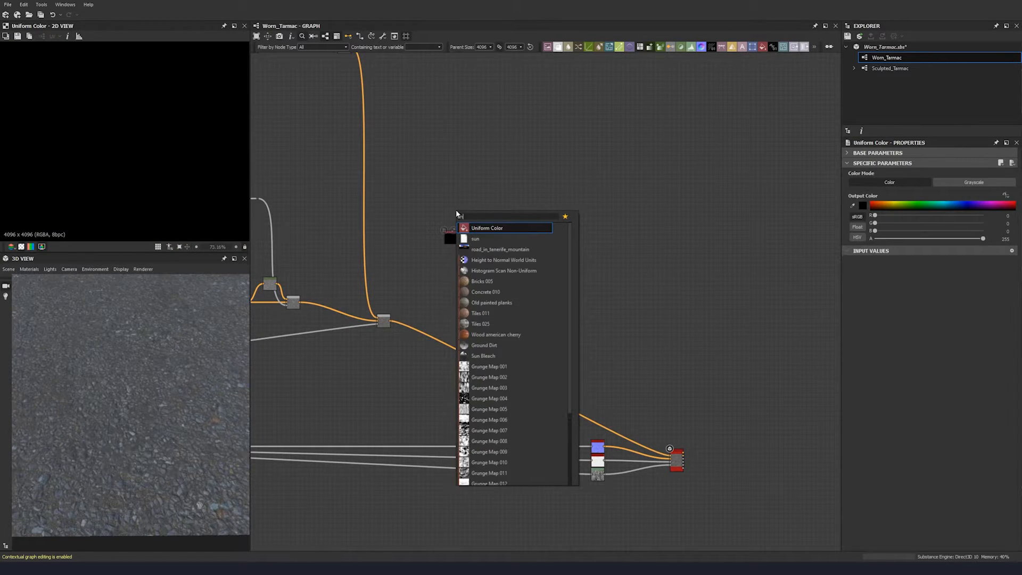
{"action": "type", "text": "i"}
{"action": "left_click", "coordinate": [470, 228]}
{"action": "left_click_drag", "start_coordinate": [451, 238], "coordinate": [457, 227]}
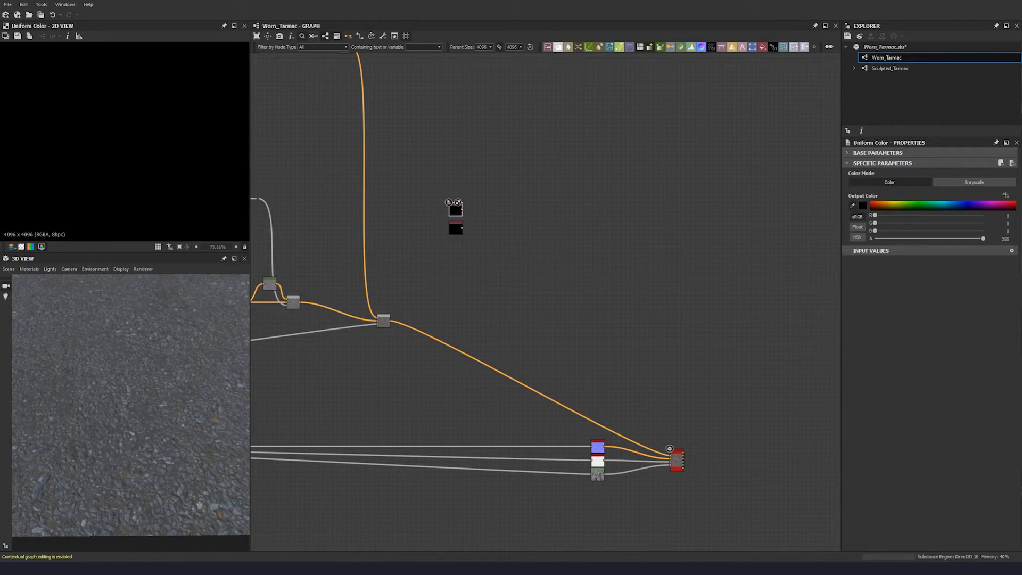
{"action": "left_click", "coordinate": [454, 229]}
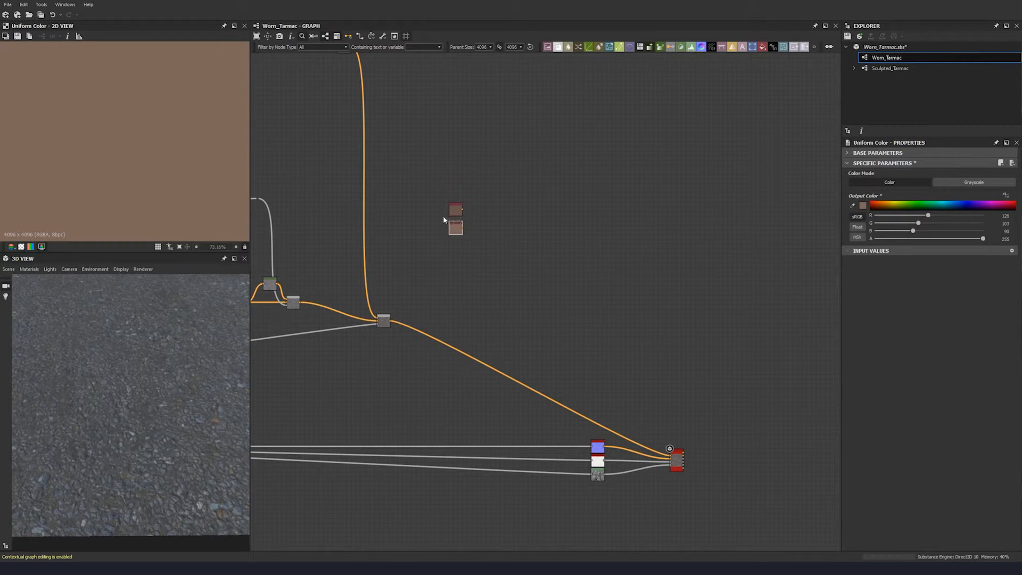
Add a Blend node beside the two brown Uniform Color nodes and connect both colours to it, the upper one as foreground
{"action": "scroll", "coordinate": [472, 216], "scroll_direction": "up", "scroll_amount": 2}
{"action": "key", "text": "space"}
{"action": "left_click", "coordinate": [501, 242]}
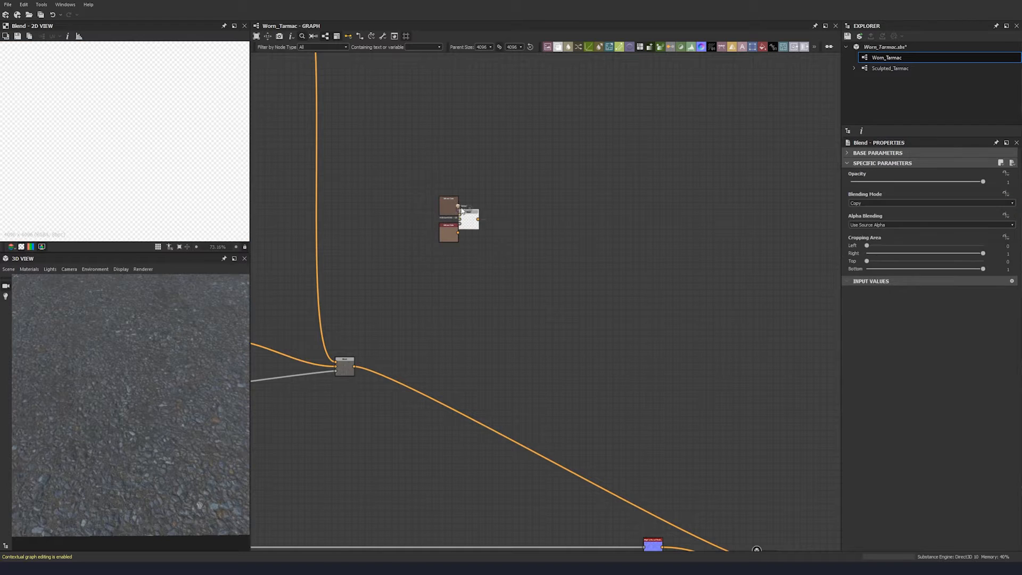
{"action": "left_click_drag", "start_coordinate": [458, 206], "coordinate": [479, 215]}
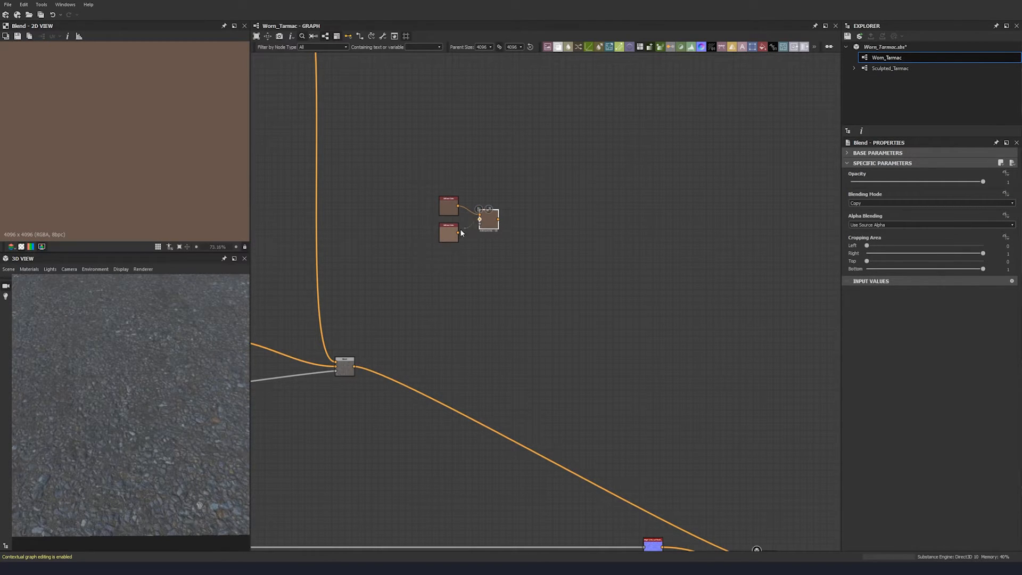
Add a Histogram Scan node below the brown colours as the Blend's mask, and feed it from the Curvature node
{"action": "left_click", "coordinate": [450, 281]}
{"action": "key", "text": "space"}
{"action": "type", "text": "histo"}
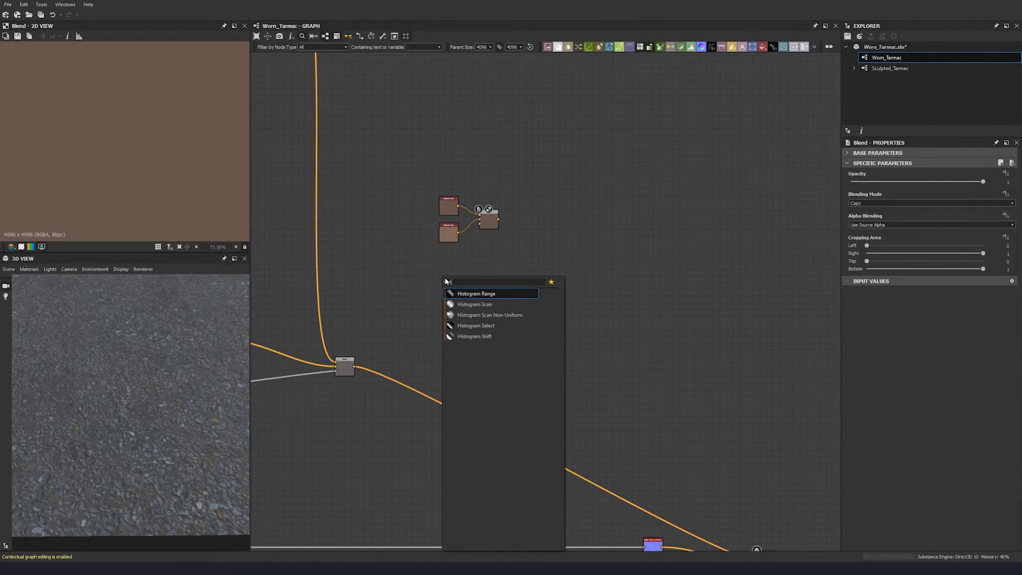
{"action": "left_click", "coordinate": [480, 305]}
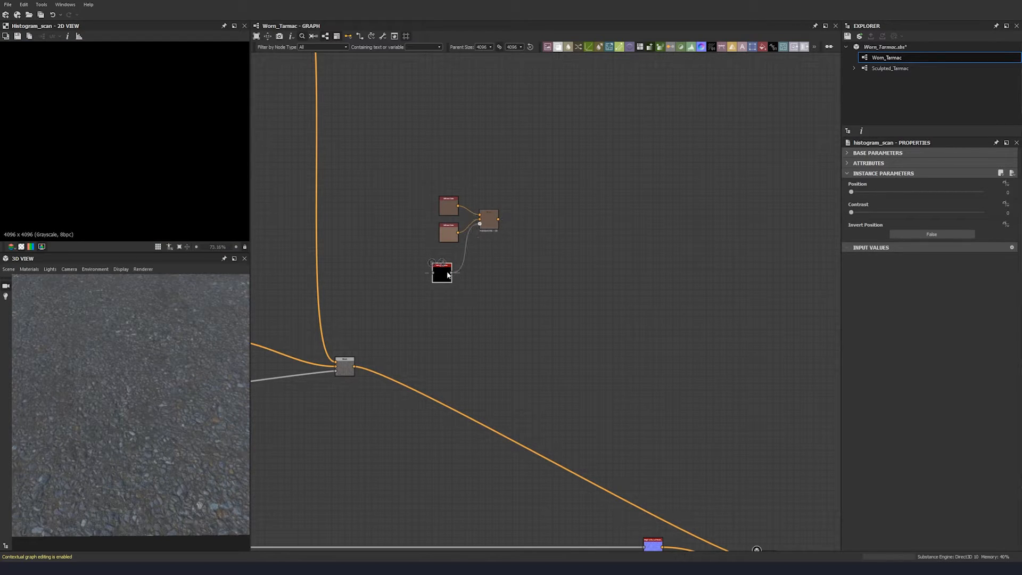
{"action": "left_click_drag", "start_coordinate": [447, 275], "coordinate": [454, 268]}
{"action": "scroll", "coordinate": [485, 221], "scroll_direction": "down", "scroll_amount": 2}
{"action": "middle_click_drag", "start_coordinate": [266, 248], "coordinate": [617, 244]}
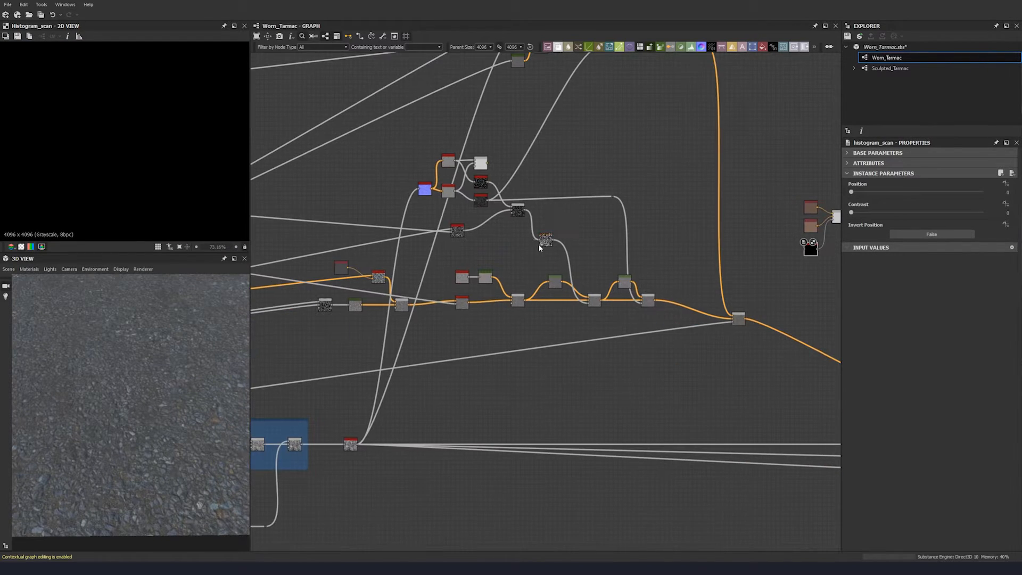
{"action": "scroll", "coordinate": [454, 200], "scroll_direction": "up", "scroll_amount": 2}
{"action": "left_click_drag", "start_coordinate": [456, 188], "coordinate": [361, 306]}
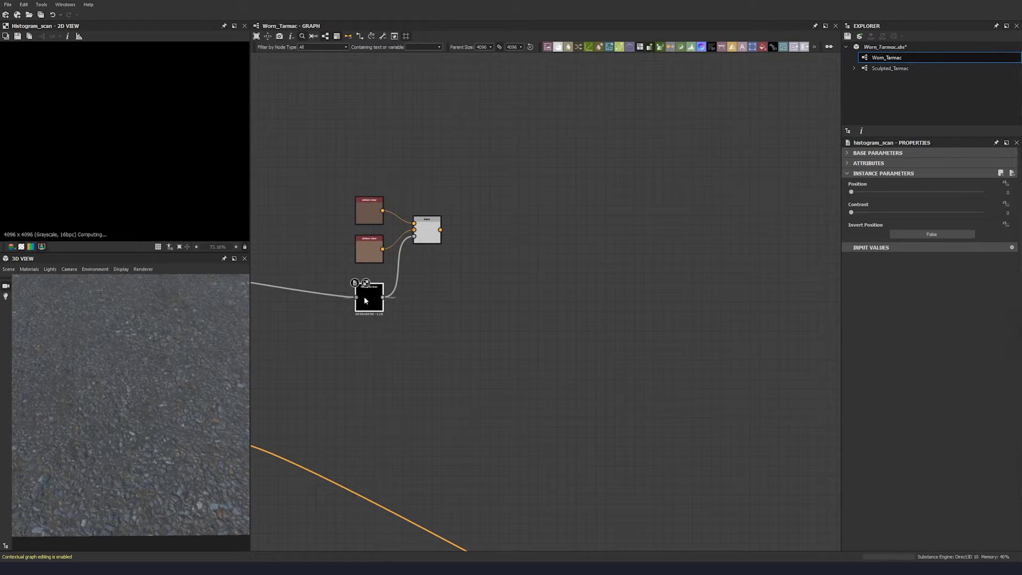
Set the new Histogram Scan's position to 0.41 and contrast to 0.5, and preview the resulting brown Blend
{"action": "left_click", "coordinate": [1005, 183]}
{"action": "left_click", "coordinate": [975, 186]}
{"action": "left_click_drag", "start_coordinate": [1001, 192], "coordinate": [1019, 197]}
{"action": "double_click", "coordinate": [1007, 212]}
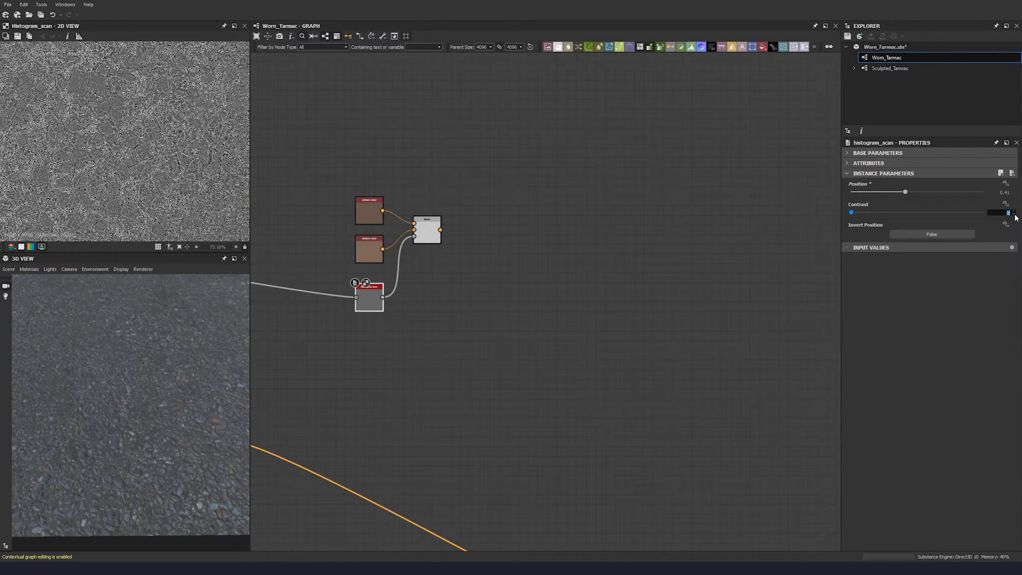
{"action": "type", "text": "0.5"}
{"action": "key", "text": "Return"}
{"action": "left_click", "coordinate": [427, 231]}
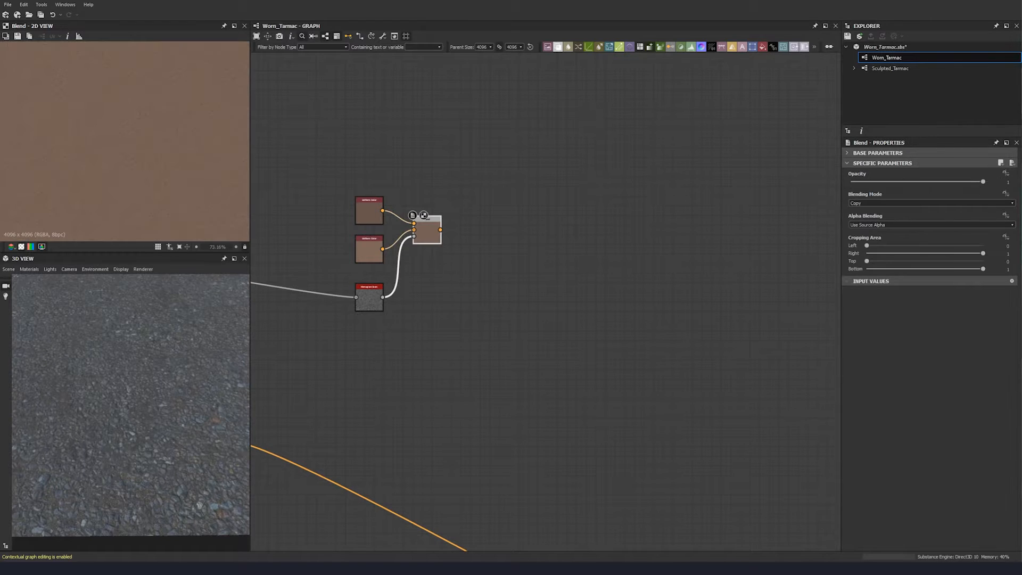
Add an HSL node after the brown Blend with saturation 0.51 and lightness 0.44
{"action": "key", "text": "space"}
{"action": "type", "text": "hsl"}
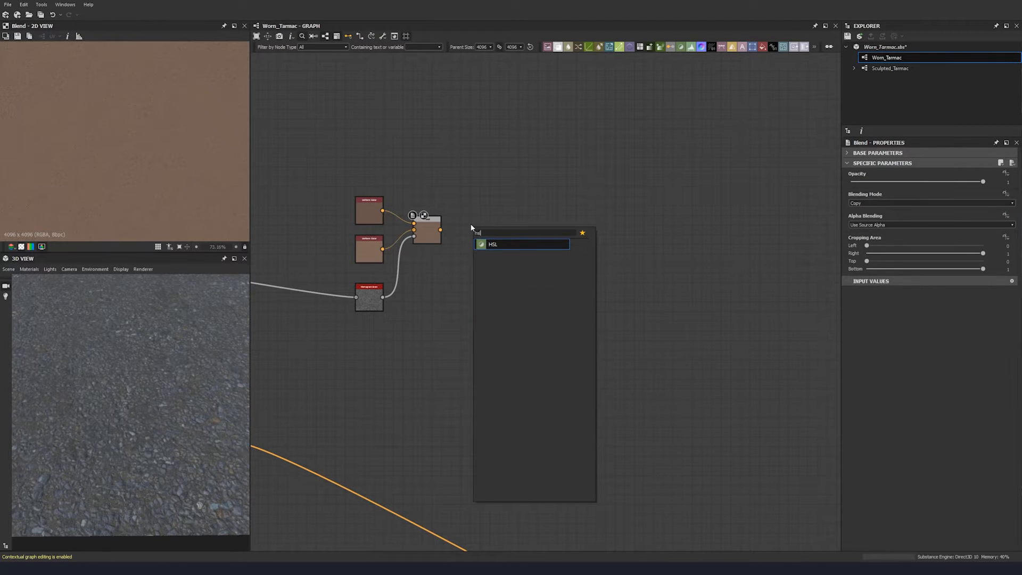
{"action": "left_click", "coordinate": [492, 245]}
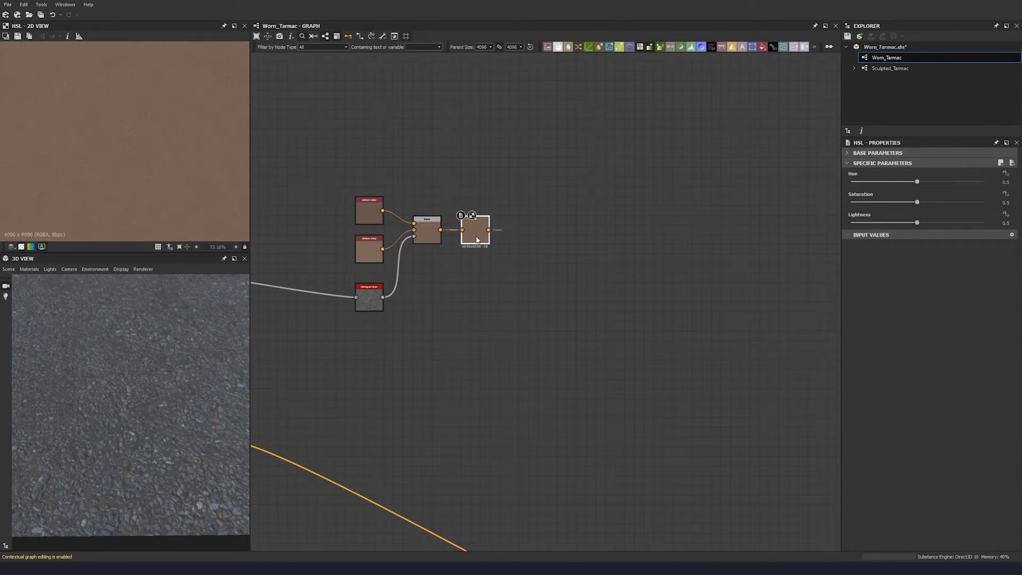
{"action": "left_click", "coordinate": [1006, 202]}
{"action": "type", "text": "0.51"}
{"action": "key", "text": "Return"}
{"action": "left_click", "coordinate": [1013, 226]}
{"action": "type", "text": "0.44"}
{"action": "key", "text": "Return"}
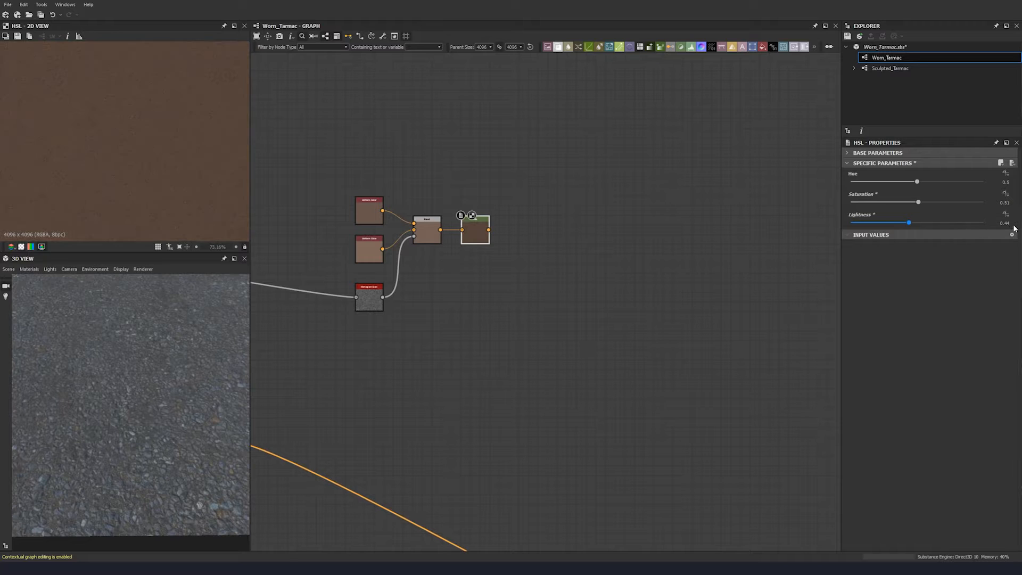
Add a Blend after the stone and bitumen Blend, using that Blend as background and the brown HSL output as foreground
{"action": "key", "text": "f"}
{"action": "middle_click_drag", "start_coordinate": [607, 354], "coordinate": [603, 179]}
{"action": "scroll", "coordinate": [603, 179], "scroll_direction": "down", "scroll_amount": 7}
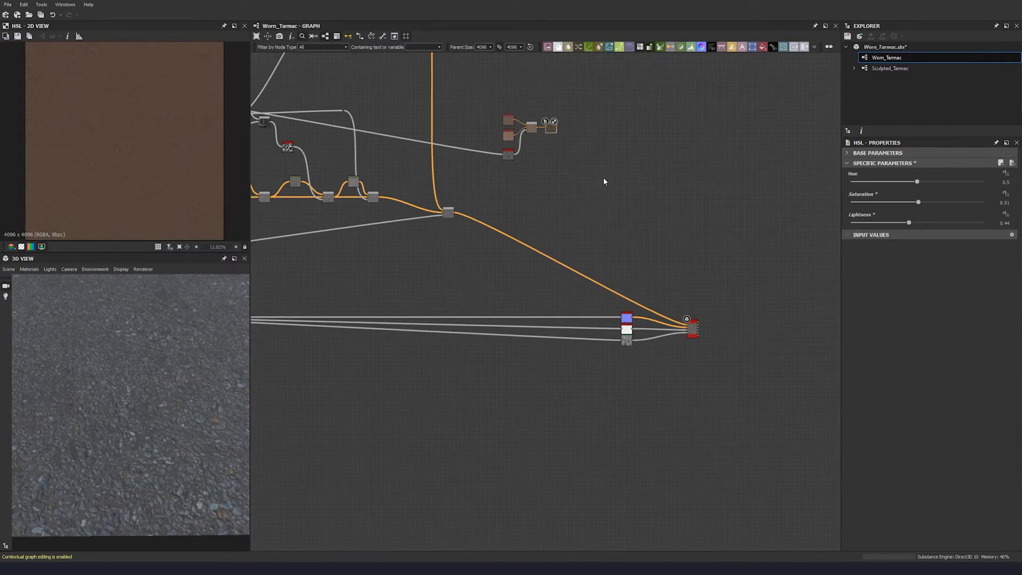
{"action": "middle_click_drag", "start_coordinate": [552, 113], "coordinate": [537, 221]}
{"action": "left_click_drag", "start_coordinate": [510, 267], "coordinate": [480, 237]}
{"action": "key", "text": "space"}
{"action": "left_click", "coordinate": [543, 262]}
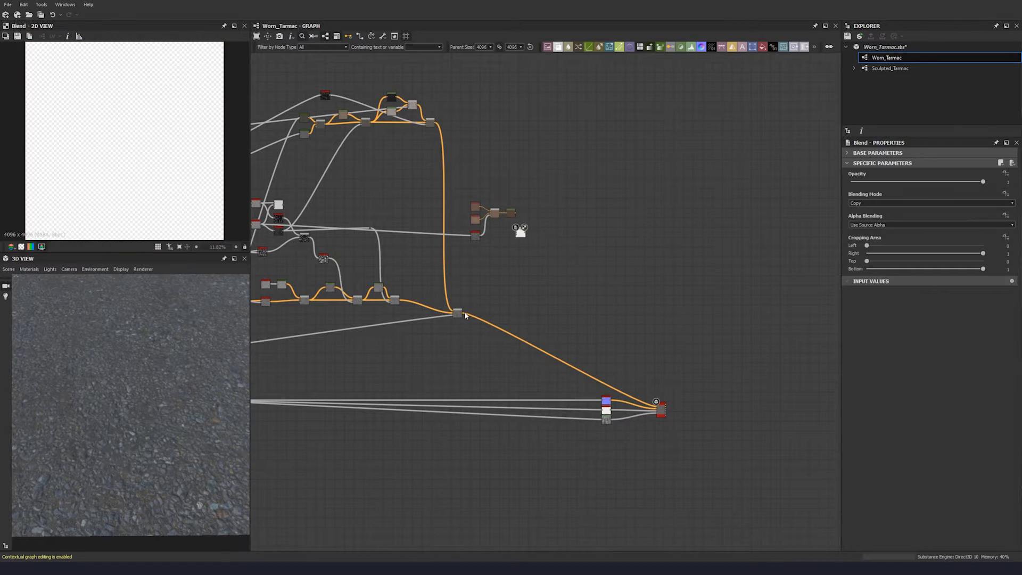
{"action": "left_click_drag", "start_coordinate": [459, 314], "coordinate": [522, 236]}
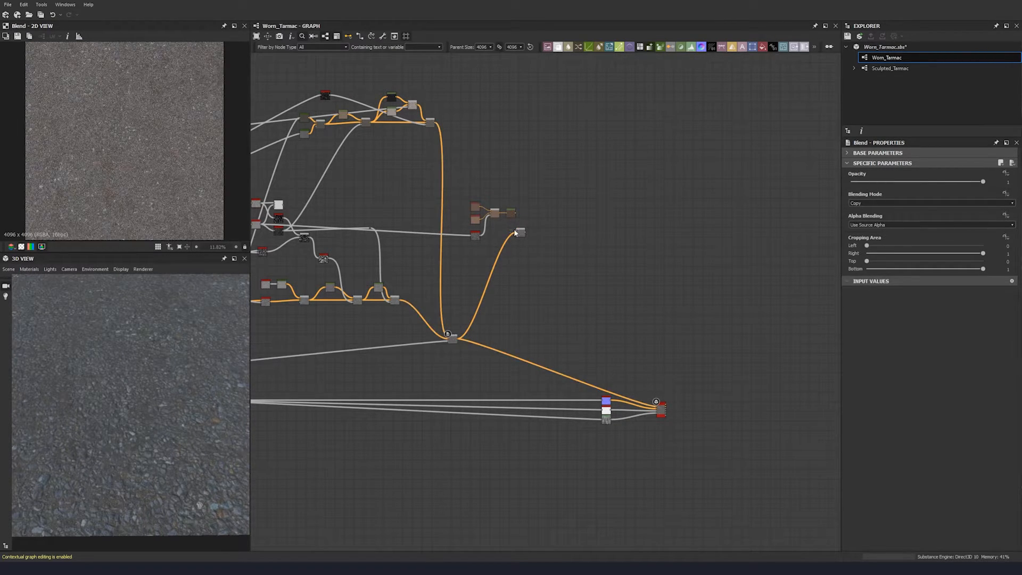
{"action": "scroll", "coordinate": [517, 235], "scroll_direction": "up", "scroll_amount": 3}
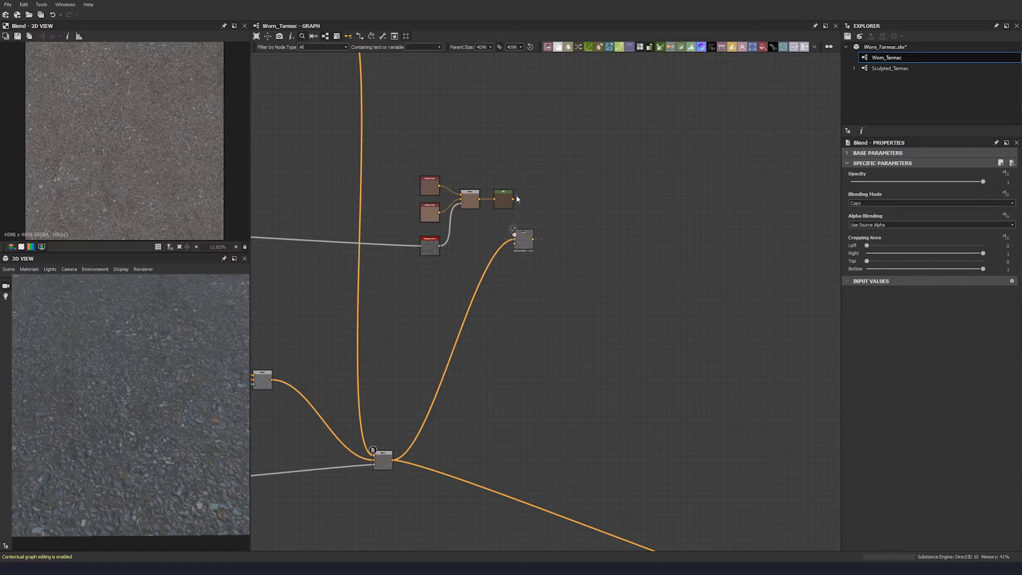
{"action": "left_click_drag", "start_coordinate": [512, 199], "coordinate": [522, 254]}
{"action": "scroll", "coordinate": [515, 235], "scroll_direction": "down", "scroll_amount": 5}
{"action": "middle_click_drag", "start_coordinate": [434, 307], "coordinate": [501, 251]}
Add a Dirt mask generator node just below the final colour Blends
{"action": "key", "text": "space"}
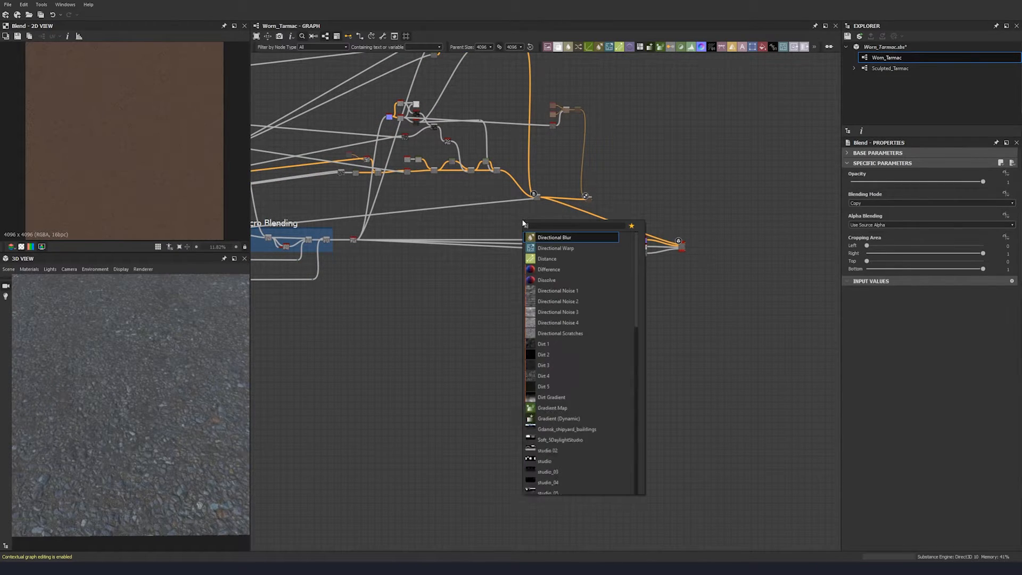
{"action": "type", "text": "dirt"}
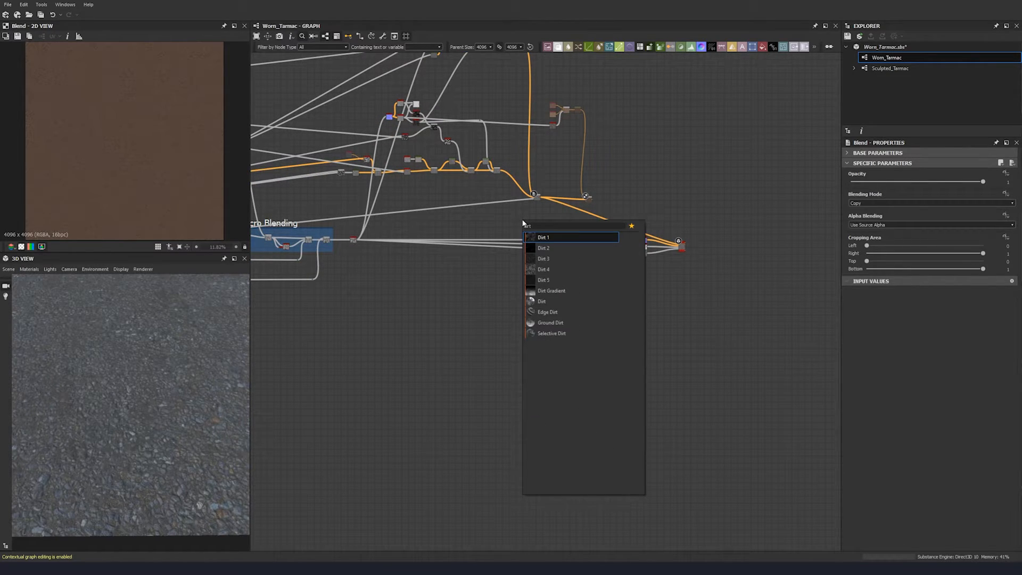
{"action": "left_click", "coordinate": [542, 301]}
{"action": "scroll", "coordinate": [543, 216], "scroll_direction": "up", "scroll_amount": 2}
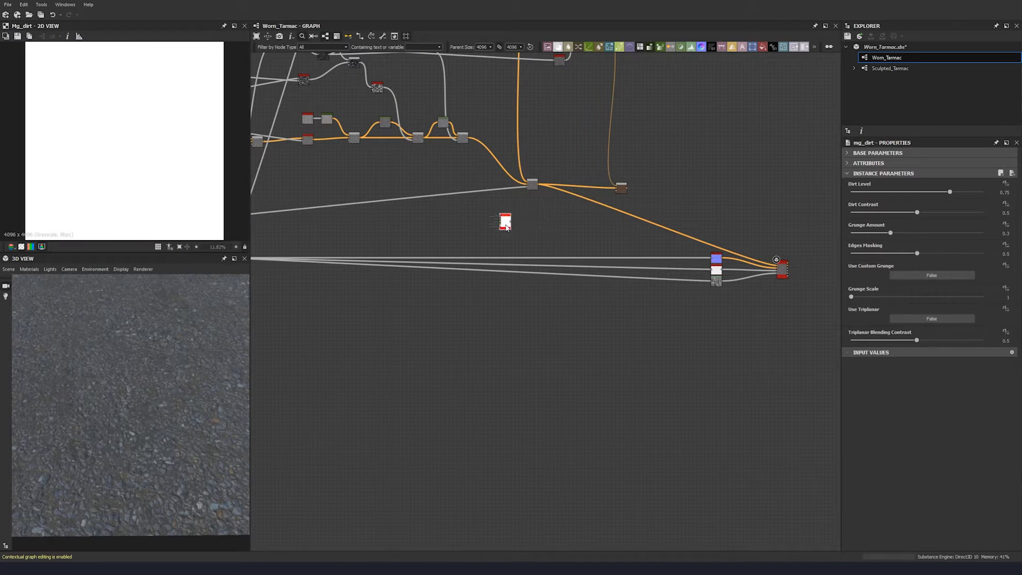
{"action": "left_click_drag", "start_coordinate": [506, 227], "coordinate": [556, 228]}
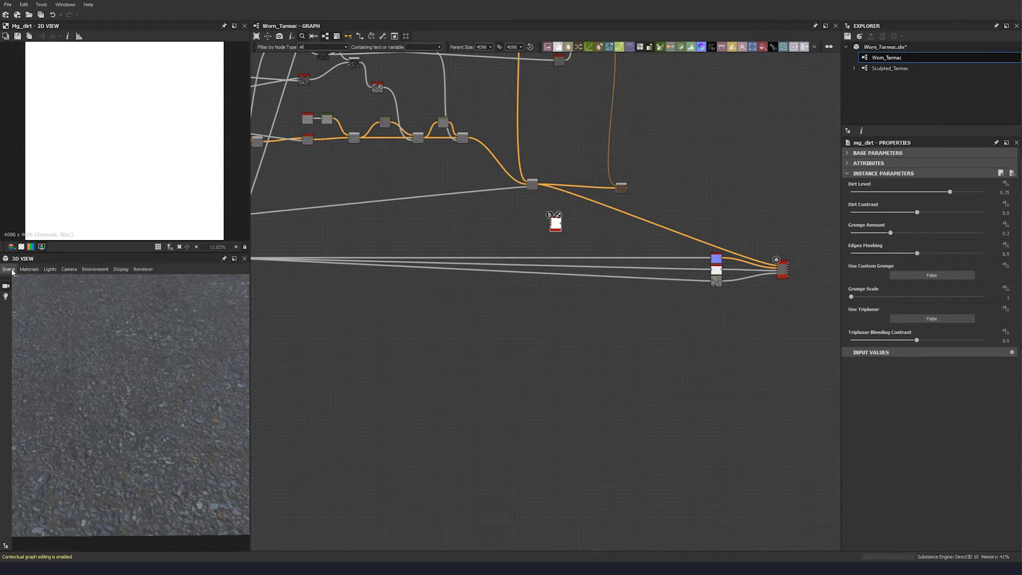
Duplicate the Height to Normal and Ambient Occlusion nodes near the Dirt node, and connect the occlusion copy to Dirt's first input
{"action": "left_click_drag", "start_coordinate": [693, 249], "coordinate": [478, 238]}
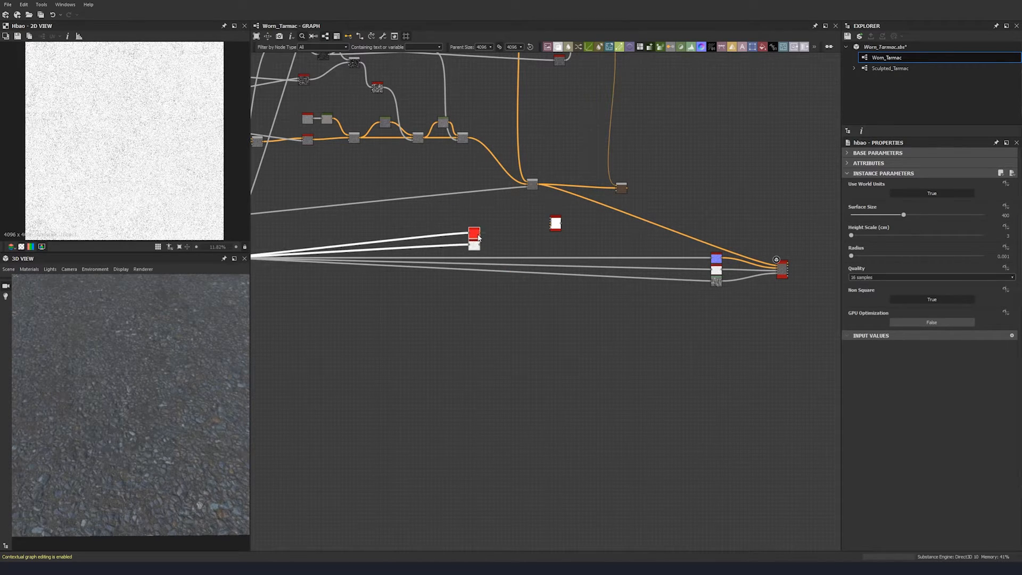
{"action": "left_click", "coordinate": [516, 231]}
{"action": "scroll", "coordinate": [473, 238], "scroll_direction": "up", "scroll_amount": 3}
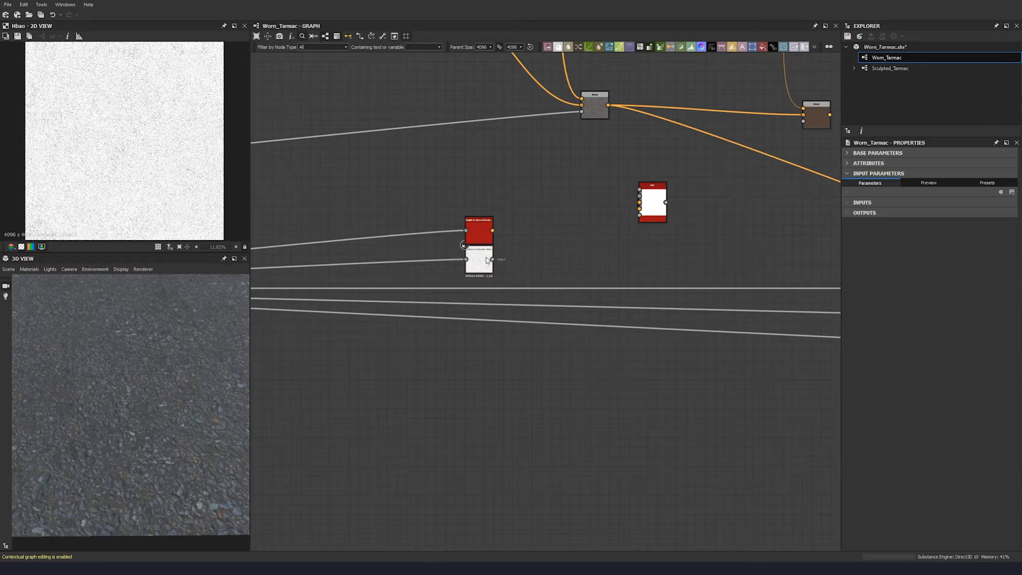
{"action": "scroll", "coordinate": [487, 261], "scroll_direction": "up", "scroll_amount": 2}
{"action": "middle_click_drag", "start_coordinate": [495, 262], "coordinate": [403, 257]}
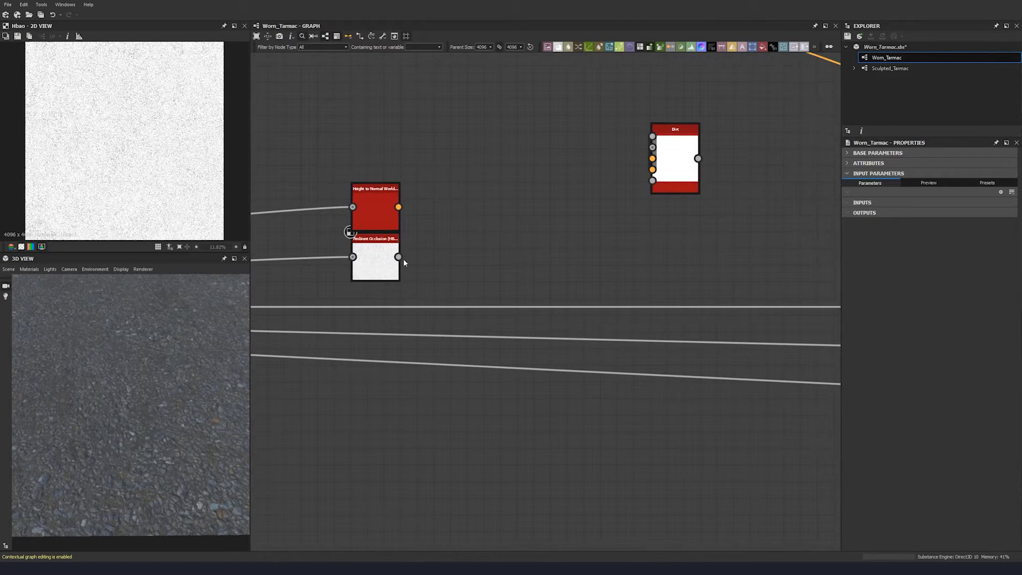
{"action": "left_click_drag", "start_coordinate": [400, 257], "coordinate": [668, 149]}
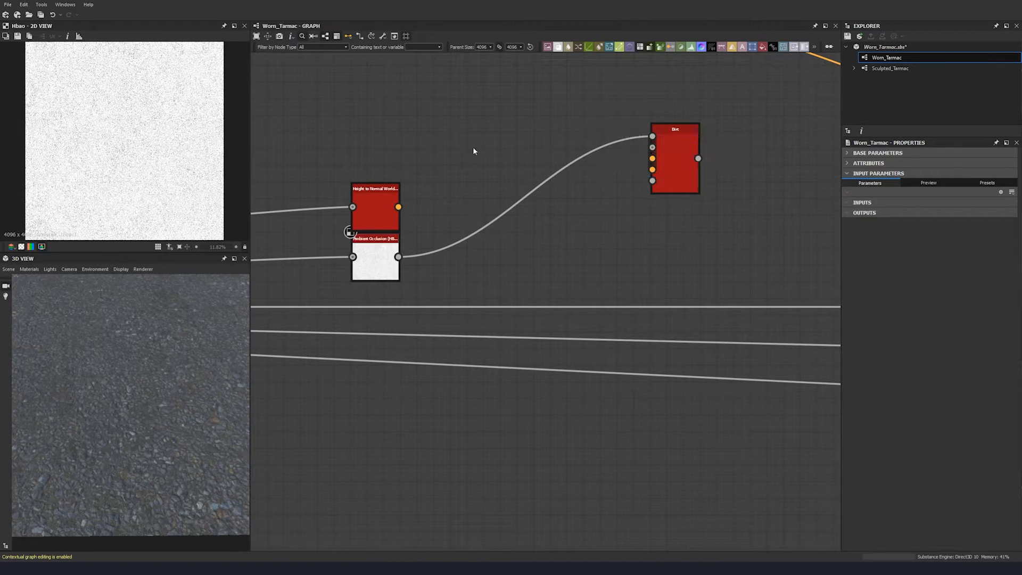
{"action": "right_click", "coordinate": [473, 145]}
{"action": "left_click", "coordinate": [398, 124]}
Place a copy of the Curvature Smooth node beside the duplicated Height to Normal node and feed it from that normal output
{"action": "scroll", "coordinate": [404, 134], "scroll_direction": "down", "scroll_amount": 3}
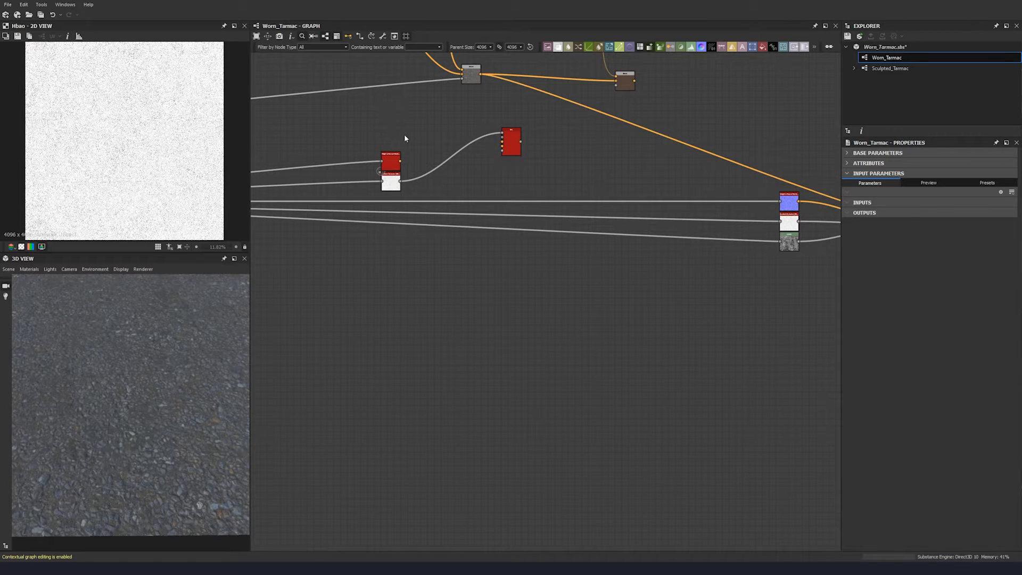
{"action": "middle_click_drag", "start_coordinate": [404, 135], "coordinate": [404, 139]}
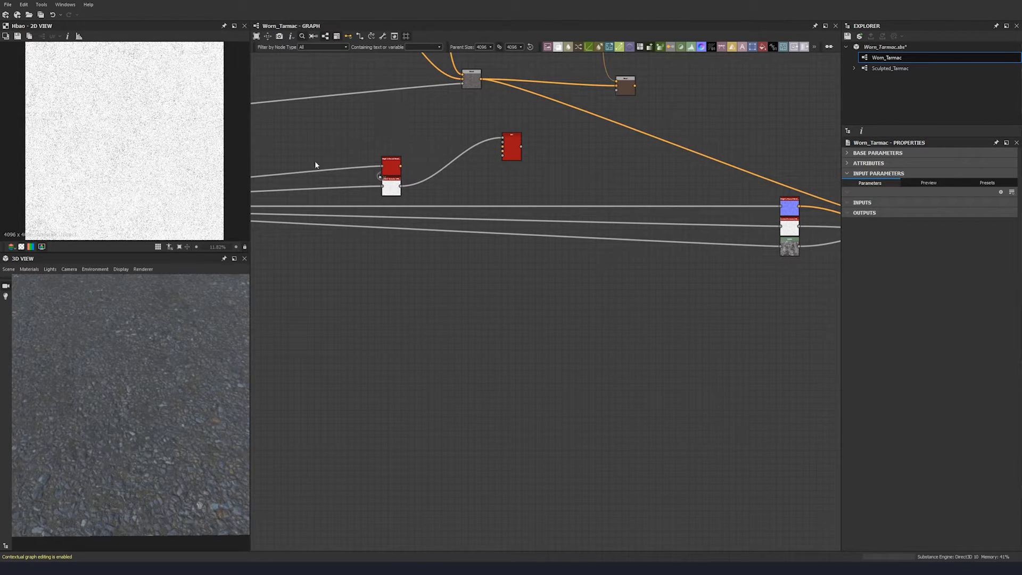
{"action": "middle_click_drag", "start_coordinate": [597, 210], "coordinate": [633, 360]}
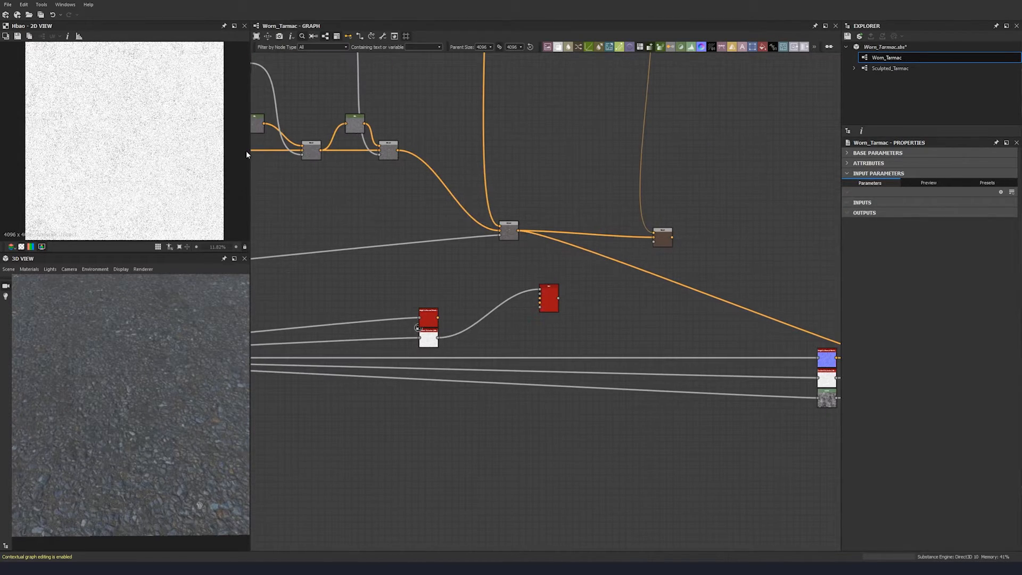
{"action": "middle_click_drag", "start_coordinate": [246, 151], "coordinate": [589, 187]}
{"action": "middle_click_drag", "start_coordinate": [479, 255], "coordinate": [510, 237]}
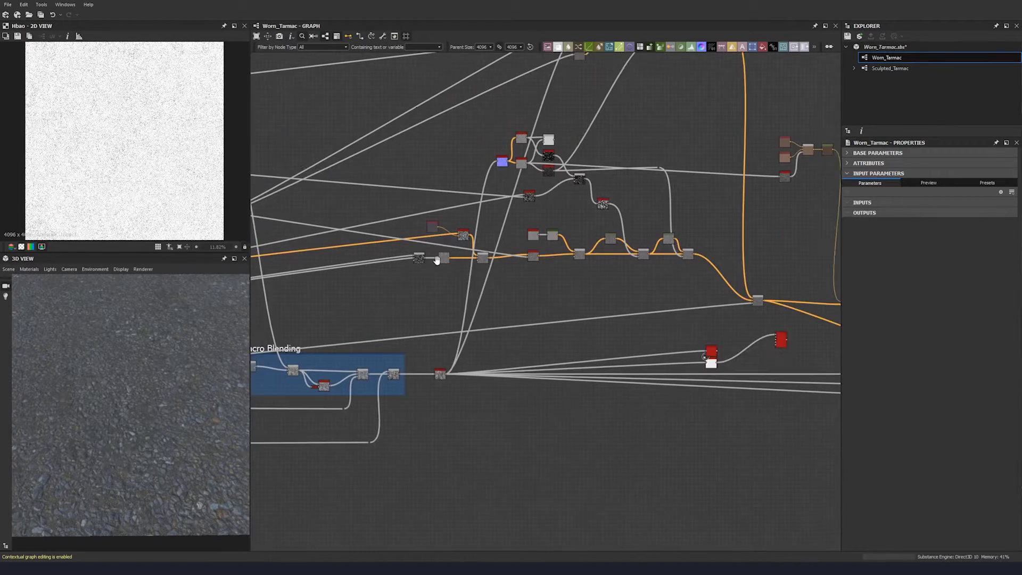
{"action": "scroll", "coordinate": [510, 237], "scroll_direction": "up", "scroll_amount": 4}
{"action": "left_click", "coordinate": [480, 104]}
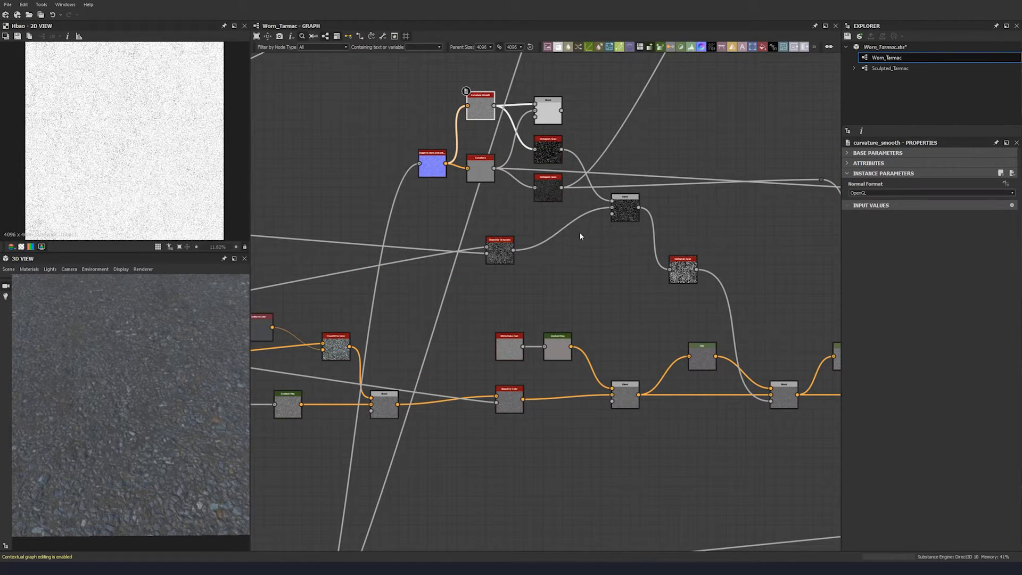
{"action": "key", "text": "ctrl+v"}
{"action": "double_click", "coordinate": [544, 303]}
{"action": "middle_click_drag", "start_coordinate": [623, 298], "coordinate": [417, 106]}
{"action": "left_click_drag", "start_coordinate": [345, 117], "coordinate": [729, 385]}
{"action": "middle_click_drag", "start_coordinate": [749, 382], "coordinate": [424, 90]}
{"action": "left_click_drag", "start_coordinate": [399, 89], "coordinate": [446, 133]}
Move the duplicated normal and occlusion nodes farther from the Dirt node and connect Curvature Smooth to Dirt's second input
{"action": "middle_click_drag", "start_coordinate": [478, 132], "coordinate": [497, 184]}
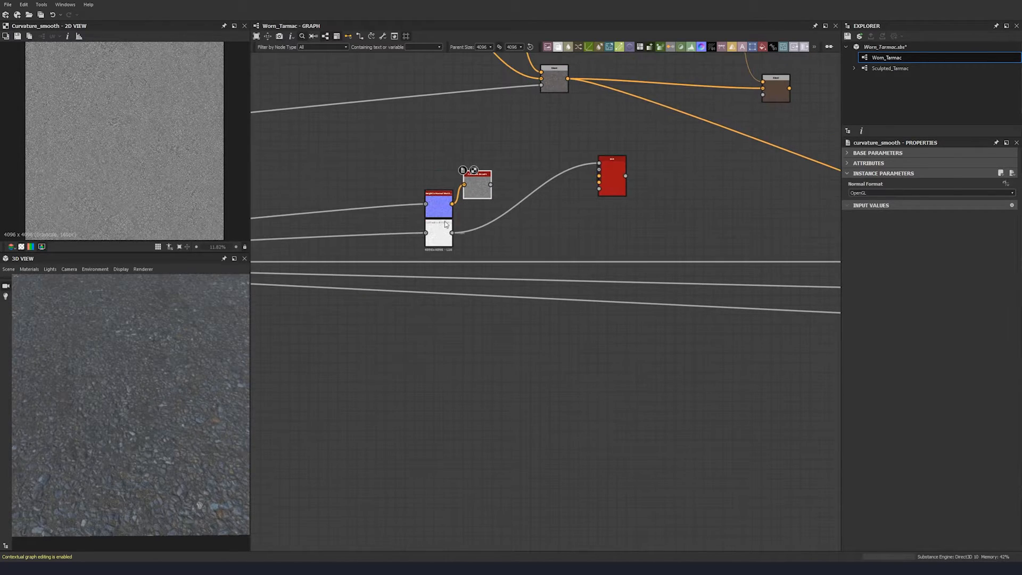
{"action": "left_click_drag", "start_coordinate": [441, 205], "coordinate": [345, 195]}
{"action": "left_click_drag", "start_coordinate": [479, 182], "coordinate": [600, 169]}
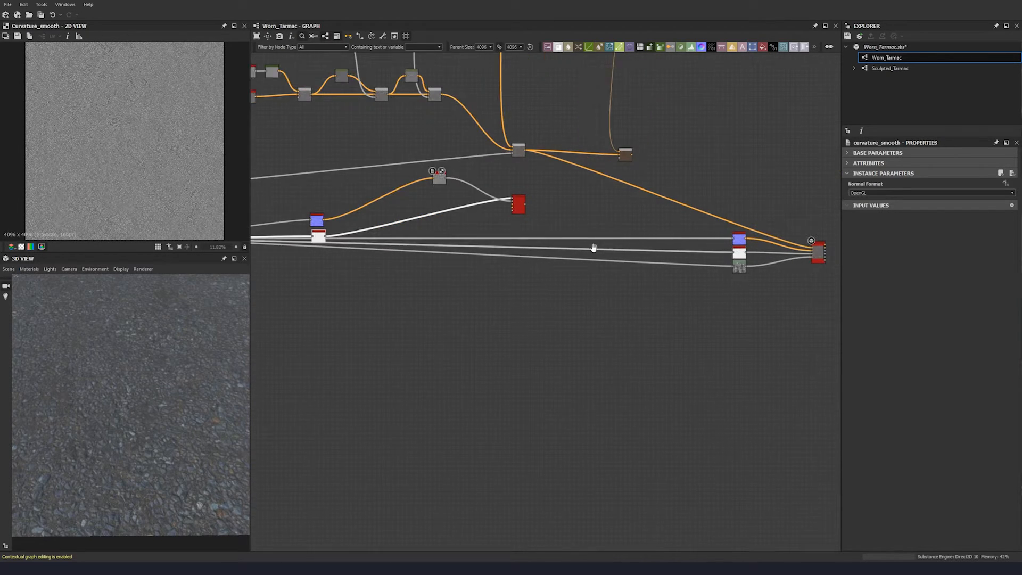
Feed the material's normal and occlusion inputs from the duplicated nodes, delete the originals, and move Curvature Smooth closer to the normal node
{"action": "middle_click_drag", "start_coordinate": [594, 248], "coordinate": [567, 246]}
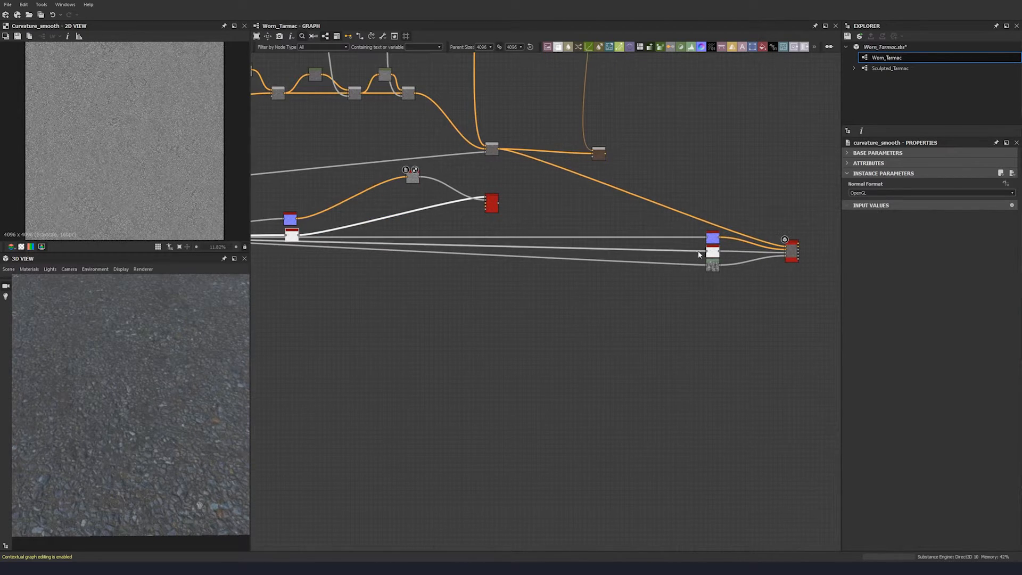
{"action": "left_click_drag", "start_coordinate": [713, 250], "coordinate": [305, 275]}
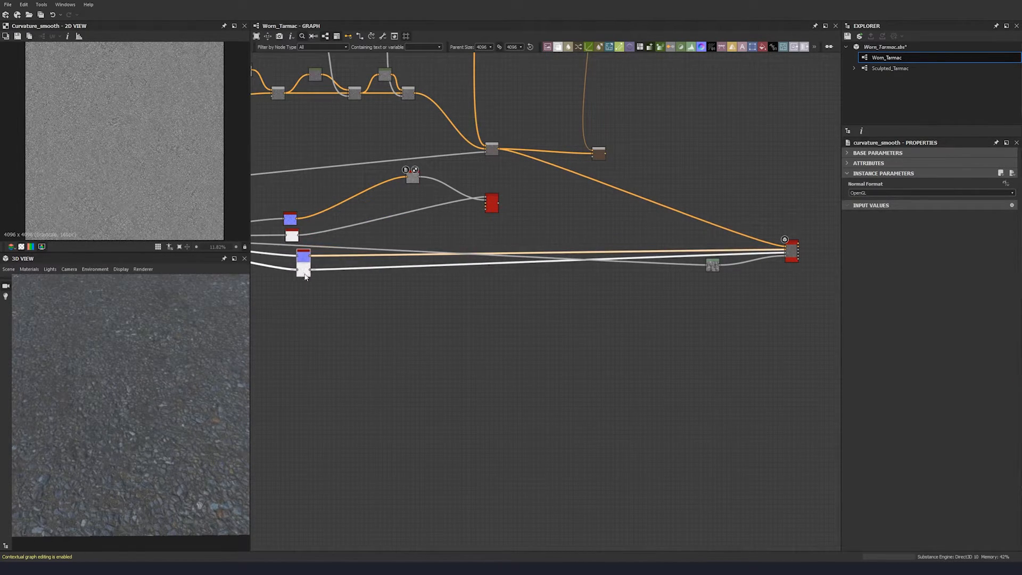
{"action": "scroll", "coordinate": [290, 239], "scroll_direction": "up", "scroll_amount": 4}
{"action": "middle_click_drag", "start_coordinate": [314, 246], "coordinate": [376, 238]}
{"action": "left_click_drag", "start_coordinate": [393, 294], "coordinate": [365, 188], "text": "shift"}
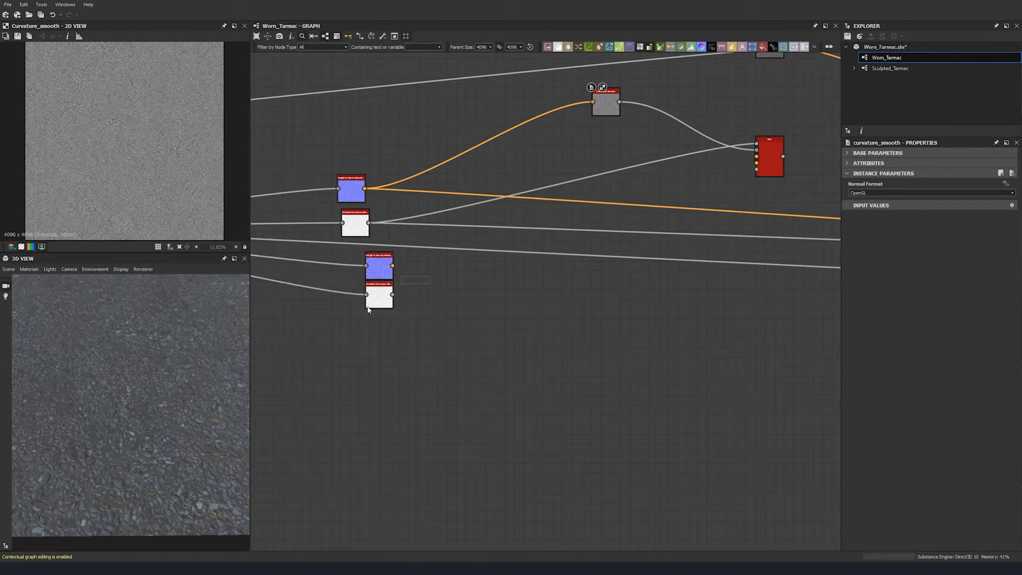
{"action": "key", "text": "Delete"}
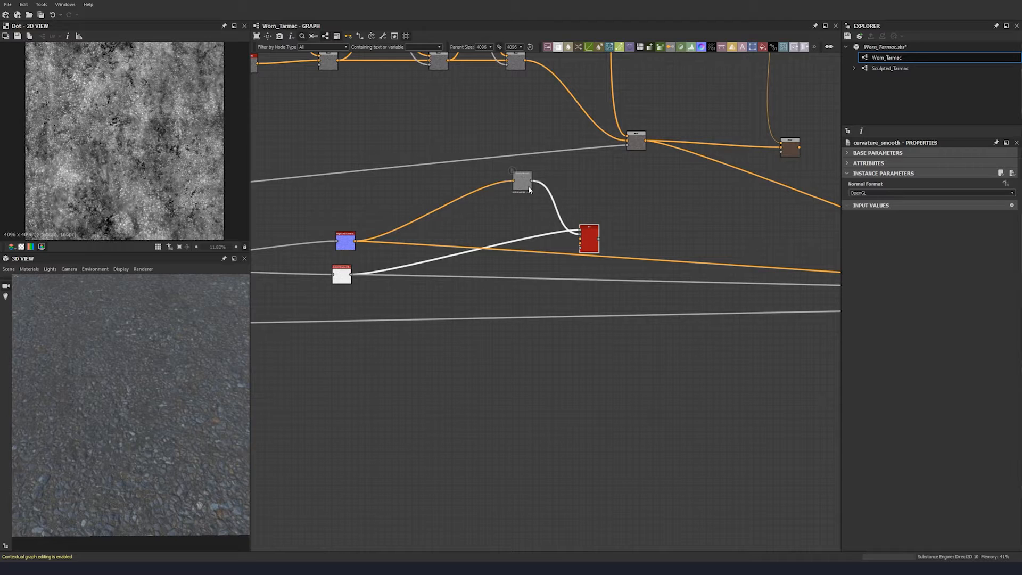
{"action": "left_click_drag", "start_coordinate": [527, 187], "coordinate": [420, 215]}
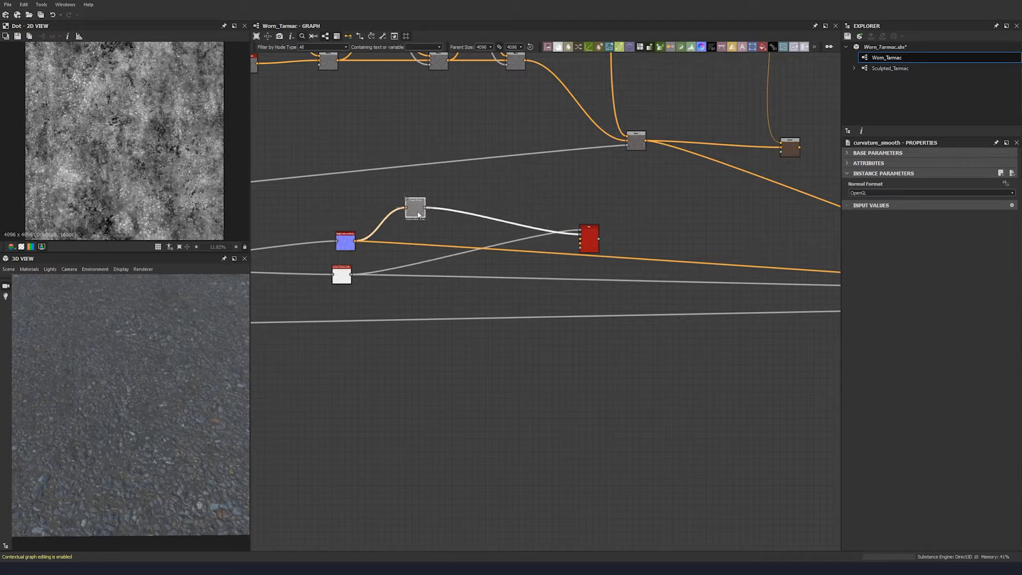
Move the normal and occlusion nodes farther back, bring the Dirt node closer to Curvature Smooth, and preview the Dirt output
{"action": "left_click", "coordinate": [360, 240]}
{"action": "left_click_drag", "start_coordinate": [345, 248], "coordinate": [323, 241]}
{"action": "left_click_drag", "start_coordinate": [589, 244], "coordinate": [534, 231]}
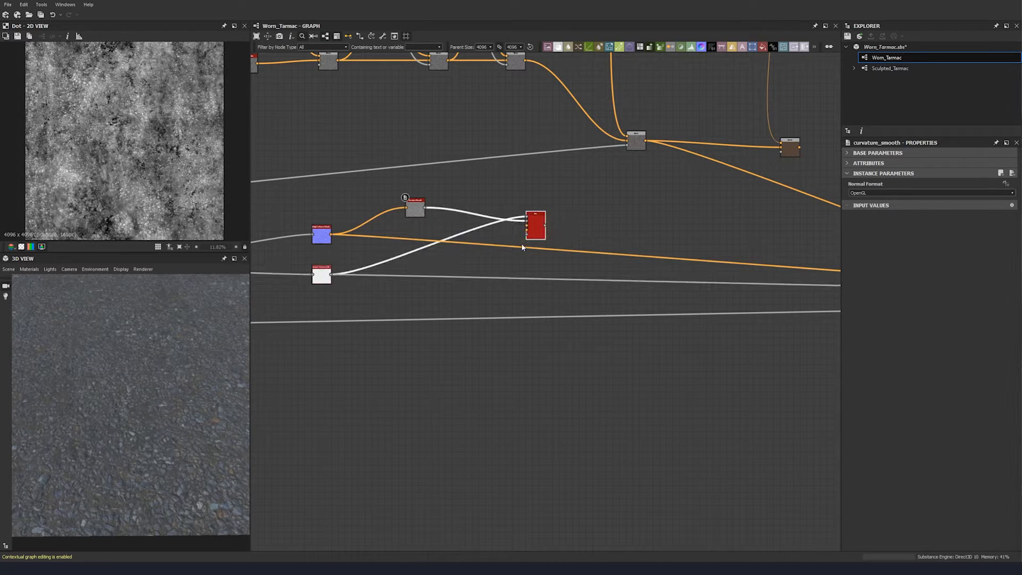
{"action": "middle_click_drag", "start_coordinate": [534, 230], "coordinate": [434, 234]}
{"action": "double_click", "coordinate": [435, 235]}
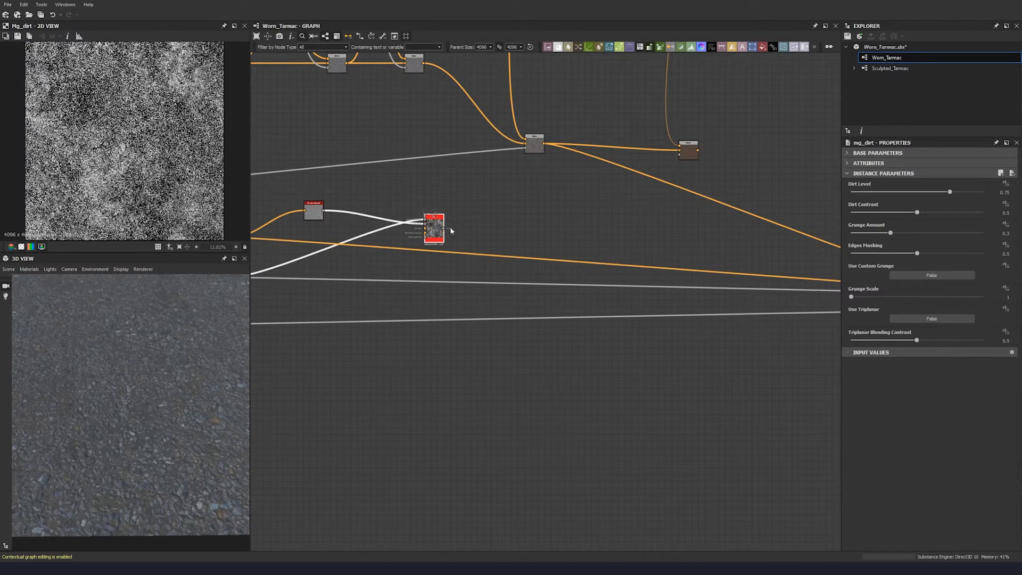
Set the Dirt node's Dirt Level to 0.7
{"action": "left_click", "coordinate": [950, 193]}
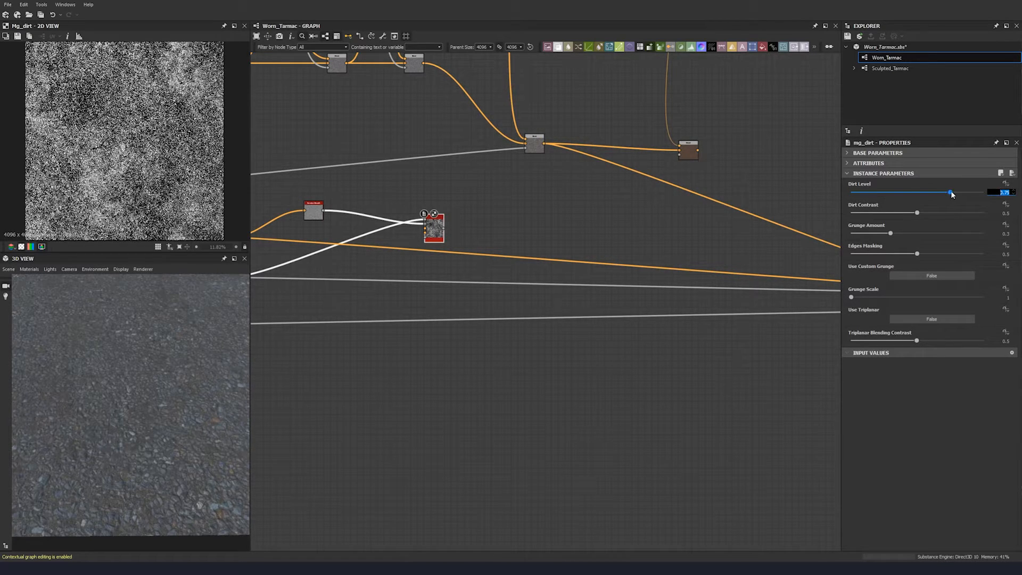
{"action": "left_click_drag", "start_coordinate": [951, 194], "coordinate": [950, 194]}
{"action": "type", "text": "0."}
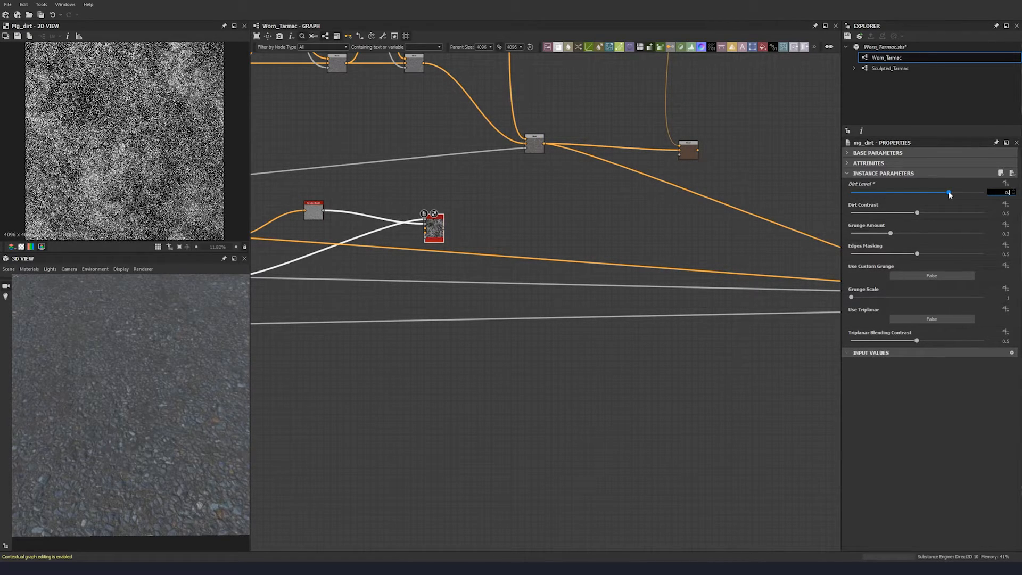
{"action": "type", "text": "7"}
{"action": "key", "text": "Return"}
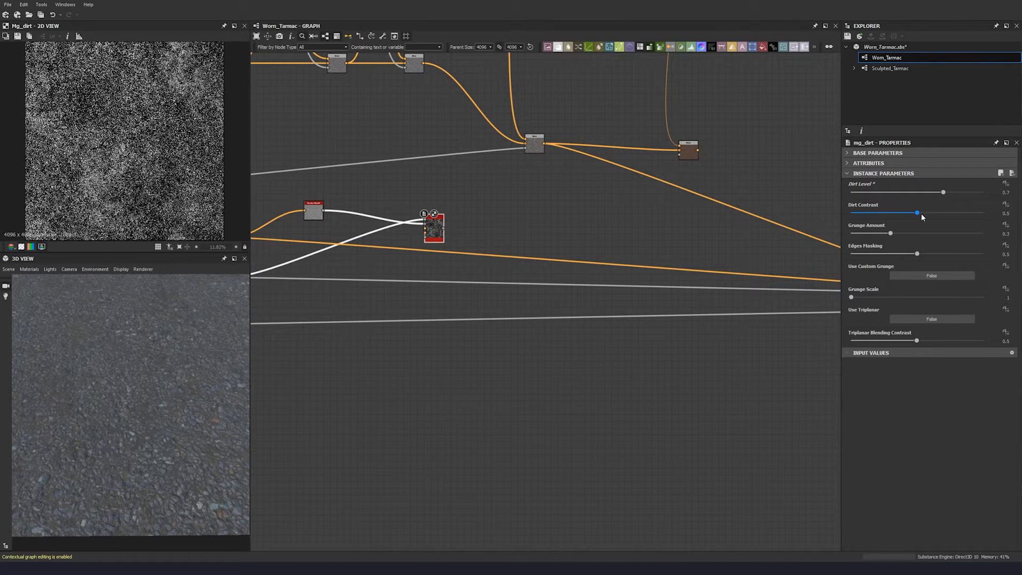
Set the Dirt node's Dirt Contrast to 0.18 and Grunge Amount to 0.13
{"action": "left_click", "coordinate": [919, 214]}
{"action": "type", "text": "0.18"}
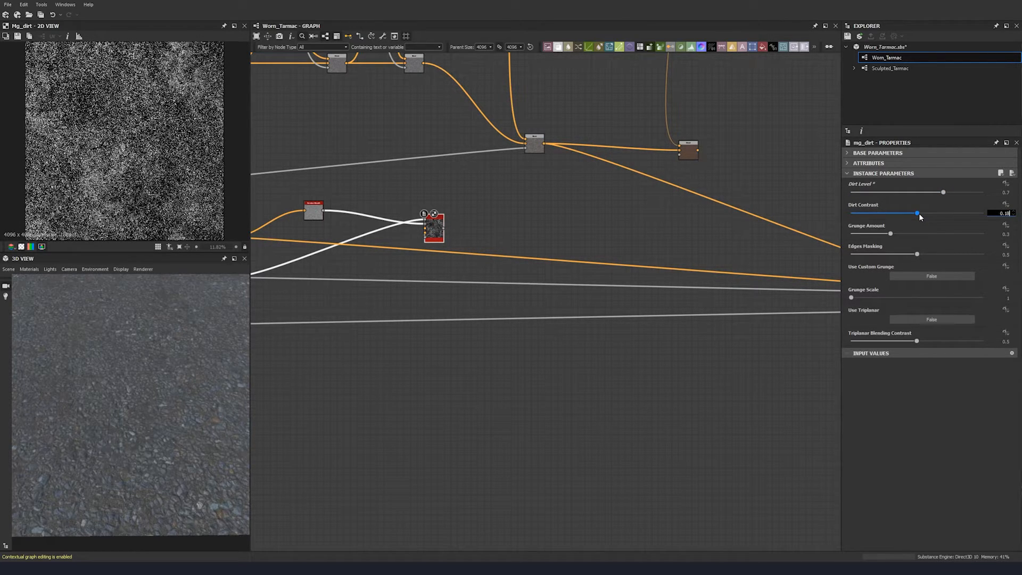
{"action": "key", "text": "Return"}
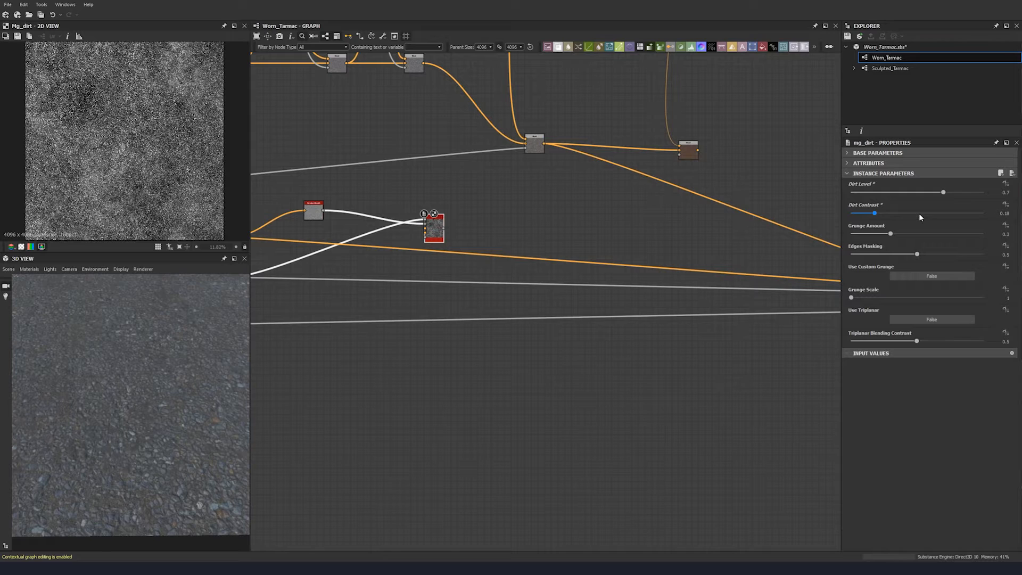
{"action": "left_click", "coordinate": [1005, 234]}
{"action": "type", "text": "0.13"}
{"action": "key", "text": "Return"}
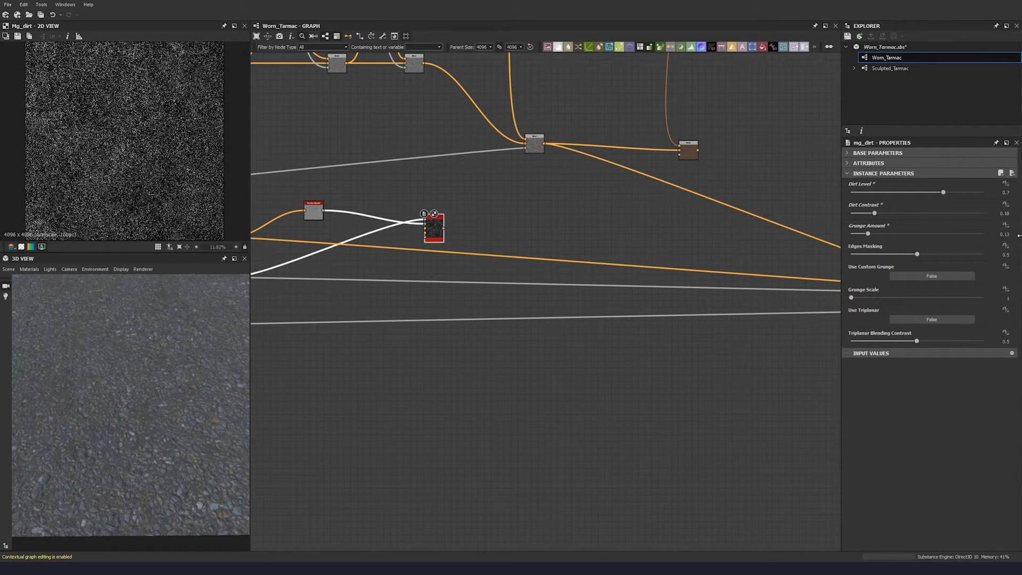
Set the Dirt node's Edges Masking to 0.86 and check the mask's fine detail in the 2D view
{"action": "left_click", "coordinate": [1001, 253]}
{"action": "type", "text": "0.86"}
{"action": "key", "text": "Return"}
{"action": "scroll", "coordinate": [177, 139], "scroll_direction": "up", "scroll_amount": 5}
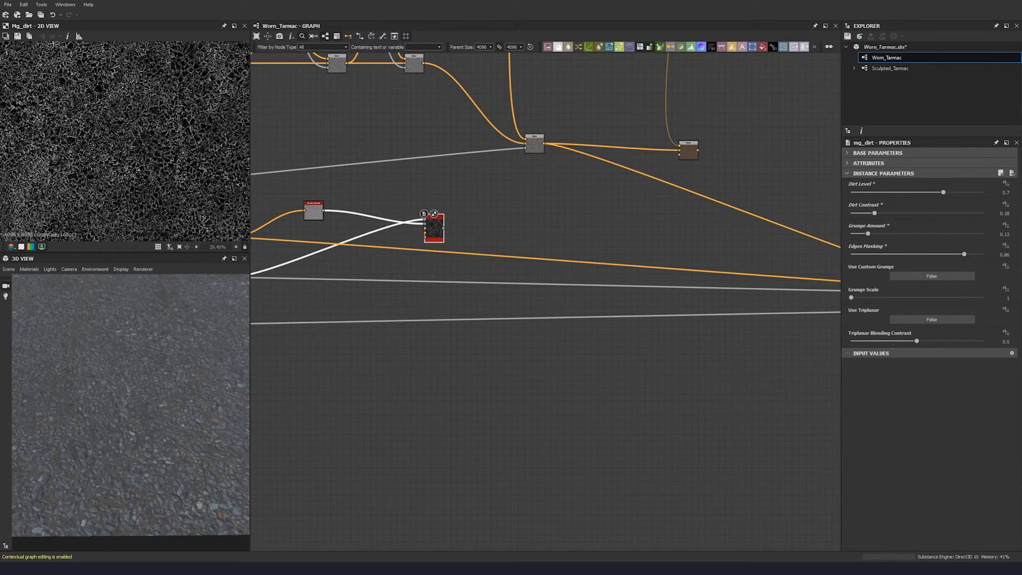
{"action": "scroll", "coordinate": [177, 140], "scroll_direction": "down", "scroll_amount": 5}
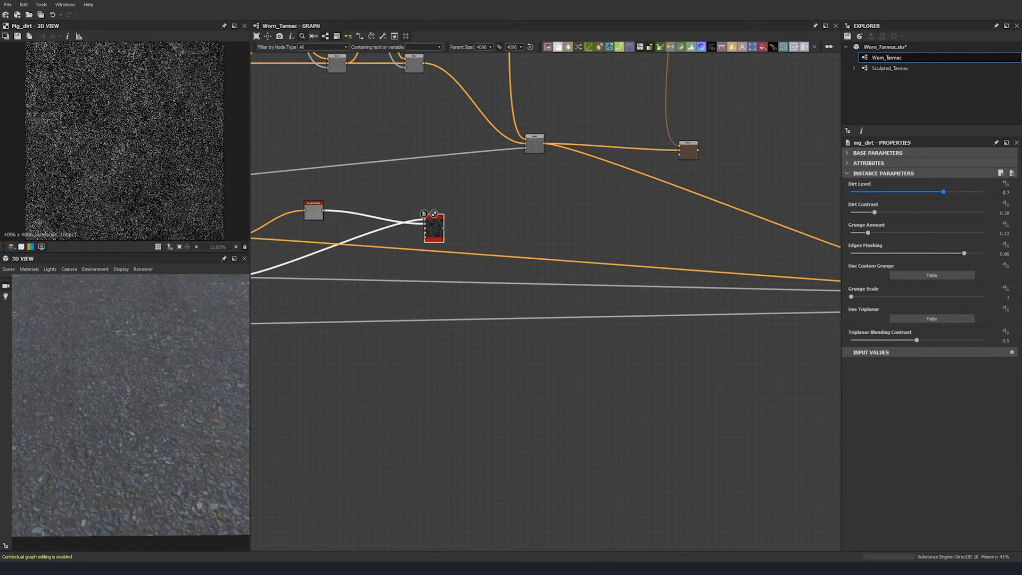
Set Dirt Level to 0.75 and inspect the mask up close
{"action": "left_click", "coordinate": [1004, 192]}
{"action": "type", "text": "0.75"}
{"action": "key", "text": "Return"}
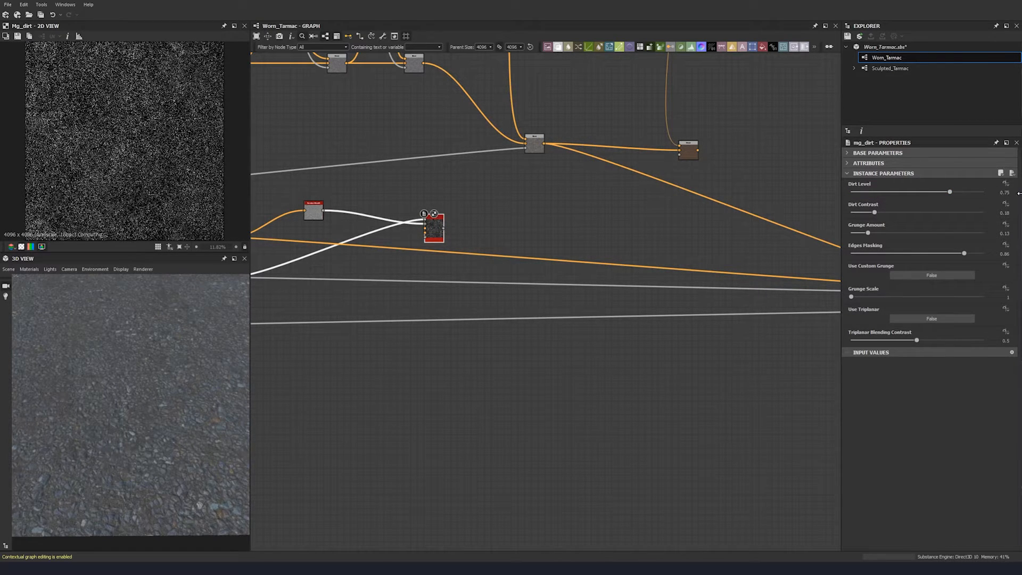
{"action": "scroll", "coordinate": [47, 104], "scroll_direction": "up", "scroll_amount": 3}
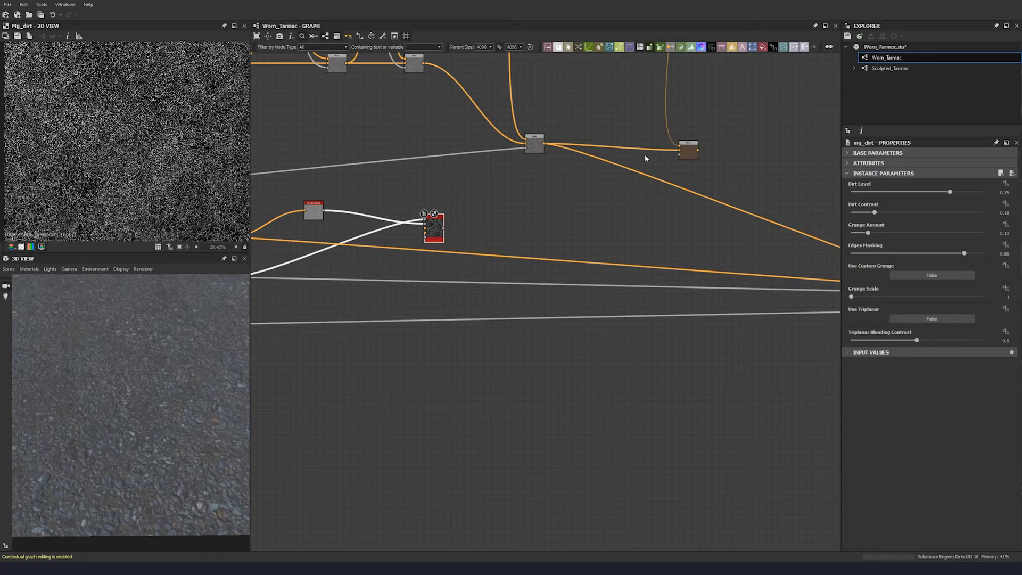
Use the Dirt output as the brown Blend's mask, feed that Blend into the material's base colour, and inspect the 3D surface
{"action": "left_click_drag", "start_coordinate": [679, 154], "coordinate": [443, 227]}
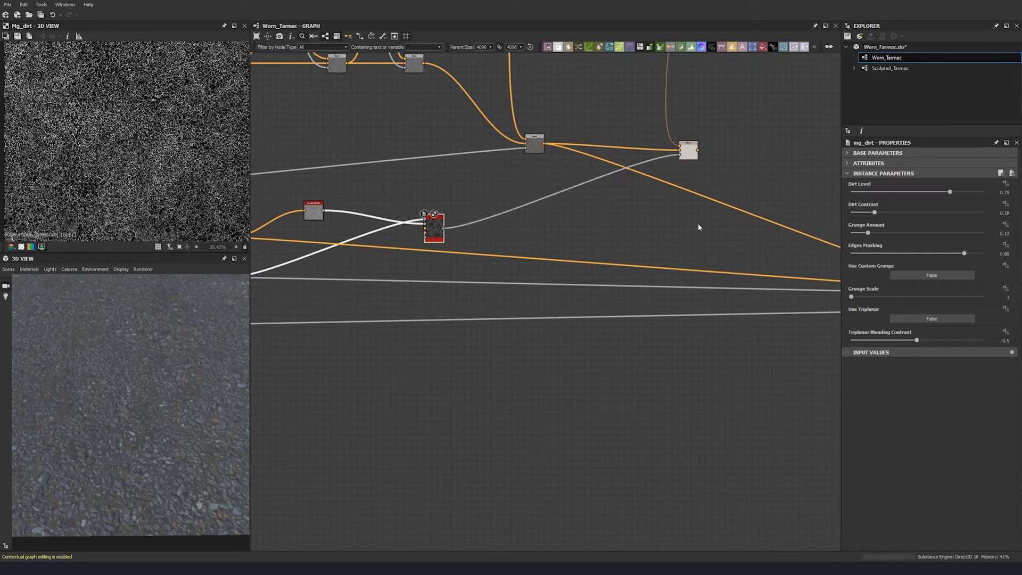
{"action": "double_click", "coordinate": [688, 150]}
{"action": "middle_click_drag", "start_coordinate": [545, 196], "coordinate": [362, 194]}
{"action": "left_click_drag", "start_coordinate": [515, 150], "coordinate": [775, 284]}
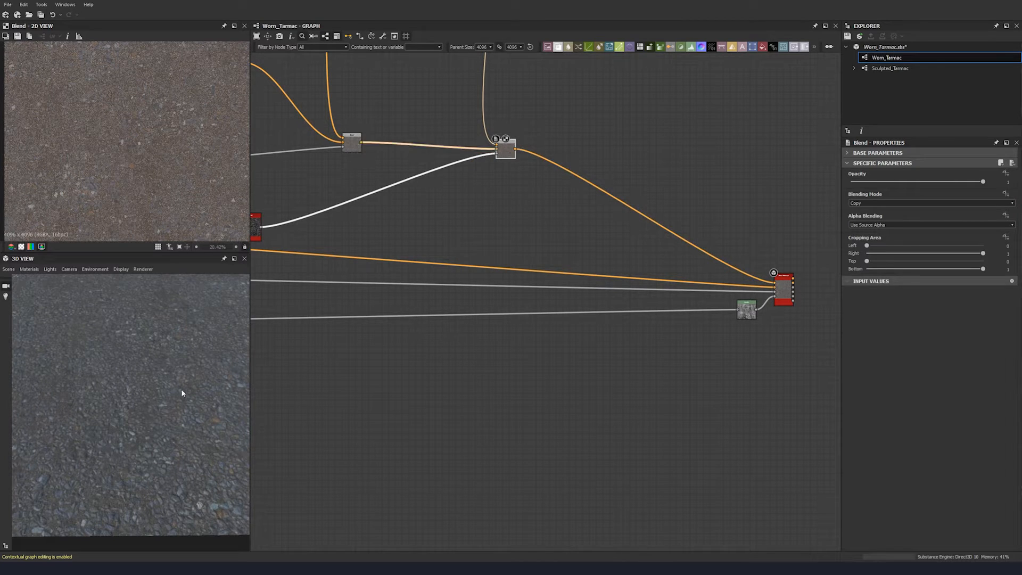
{"action": "left_click_drag", "start_coordinate": [141, 373], "coordinate": [124, 396]}
{"action": "scroll", "coordinate": [186, 360], "scroll_direction": "up", "scroll_amount": 5}
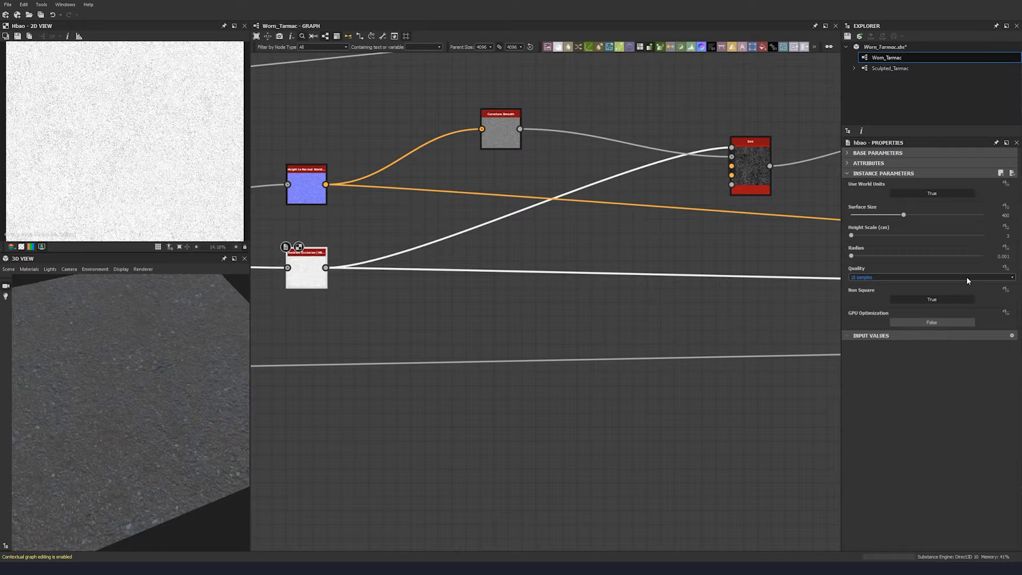
Duplicate the Ambient Occlusion node beside the material node and feed the material's occlusion input from the copy
{"action": "scroll", "coordinate": [508, 265], "scroll_direction": "down", "scroll_amount": 5}
{"action": "middle_click_drag", "start_coordinate": [609, 269], "coordinate": [508, 248]}
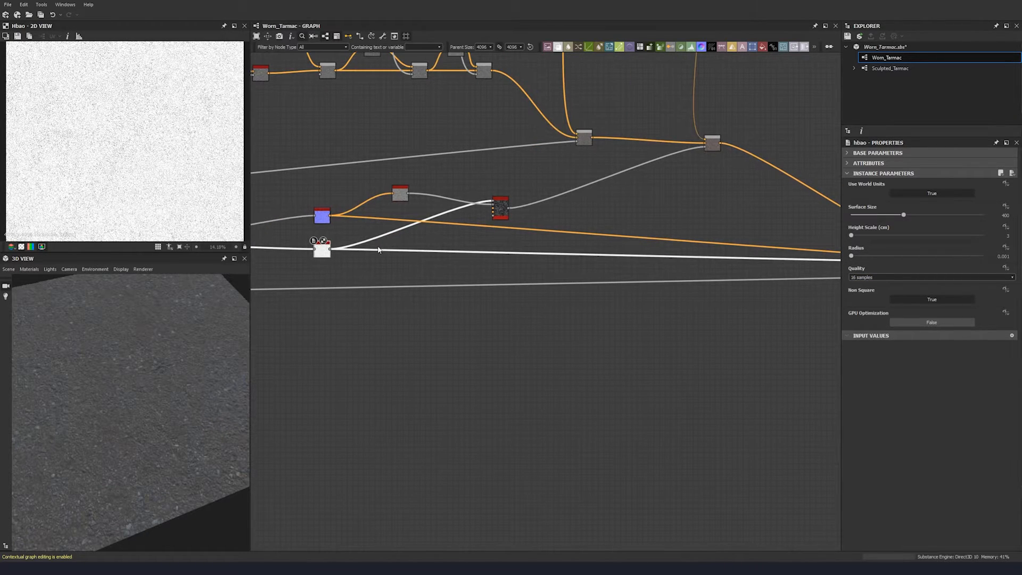
{"action": "scroll", "coordinate": [503, 205], "scroll_direction": "up", "scroll_amount": 4}
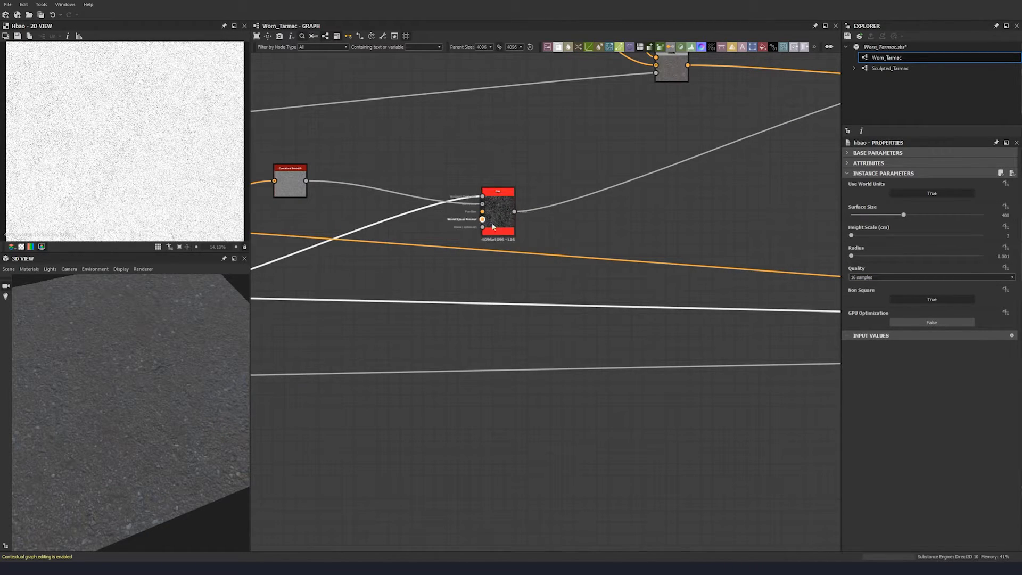
{"action": "scroll", "coordinate": [503, 274], "scroll_direction": "down", "scroll_amount": 5}
{"action": "scroll", "coordinate": [580, 287], "scroll_direction": "down", "scroll_amount": 1}
{"action": "middle_click_drag", "start_coordinate": [580, 286], "coordinate": [444, 270]}
{"action": "key", "text": "ctrl+v"}
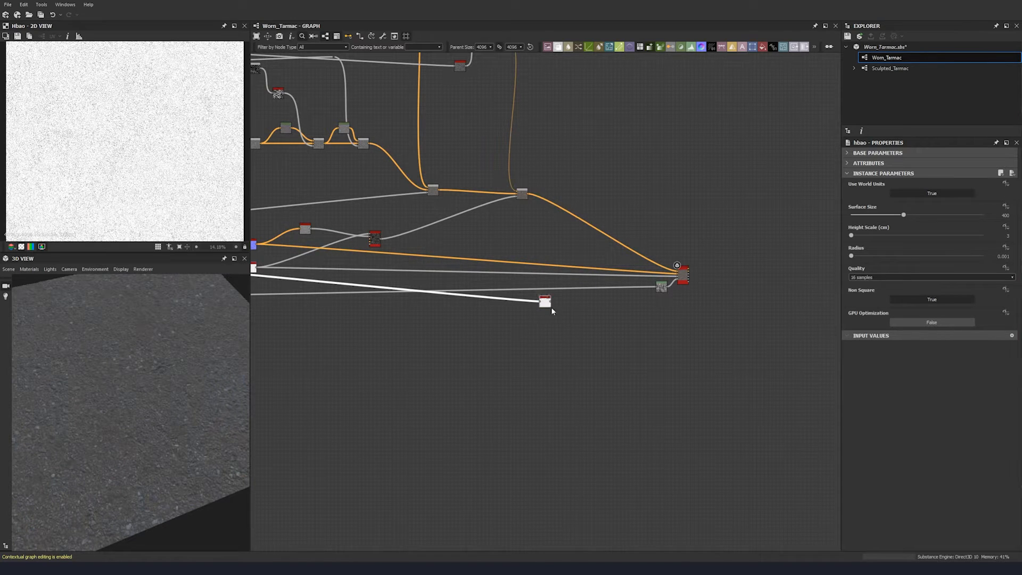
{"action": "scroll", "coordinate": [674, 277], "scroll_direction": "up", "scroll_amount": 3}
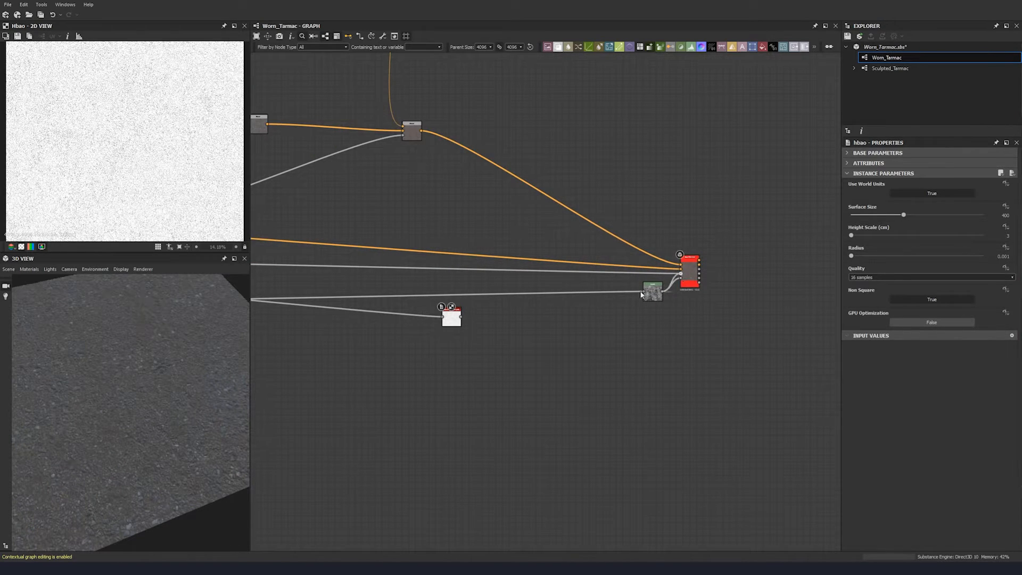
{"action": "left_click_drag", "start_coordinate": [451, 317], "coordinate": [611, 278]}
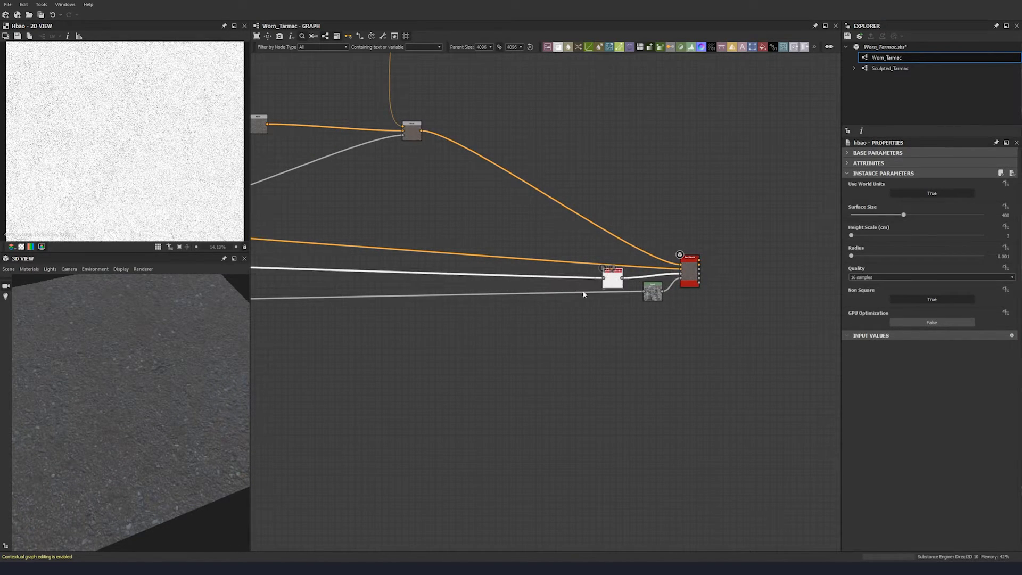
Move the original occlusion node just below the normal node, set its Radius to 1, and check the 3D surface
{"action": "middle_click_drag", "start_coordinate": [583, 295], "coordinate": [793, 295]}
{"action": "middle_click_drag", "start_coordinate": [269, 322], "coordinate": [504, 325]}
{"action": "mouse_move", "coordinate": [391, 265]}
{"action": "left_mouse_down"}
{"action": "mouse_move", "coordinate": [391, 277]}
{"action": "mouse_move", "coordinate": [391, 252]}
{"action": "left_mouse_up"}
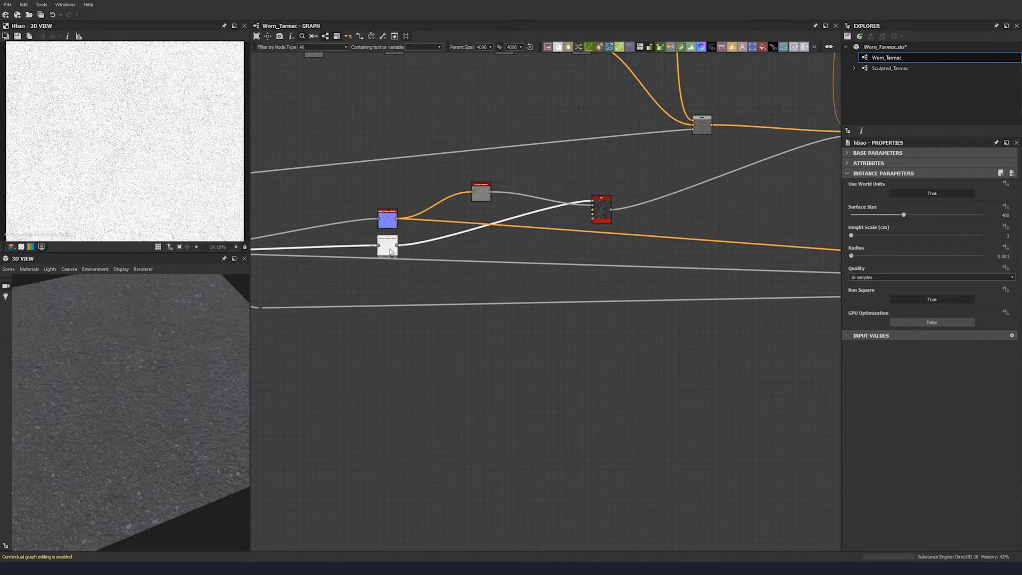
{"action": "left_click_drag", "start_coordinate": [943, 256], "coordinate": [984, 256]}
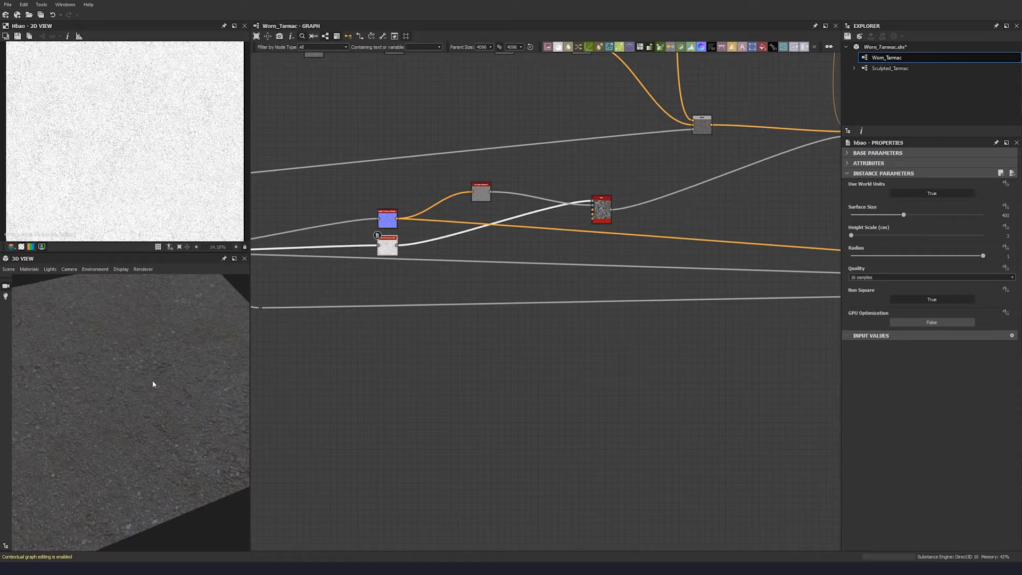
{"action": "left_click_drag", "start_coordinate": [168, 358], "coordinate": [166, 373]}
Examine the original occlusion output and the Dirt mask in the 2D view, both up close and in full
{"action": "double_click", "coordinate": [387, 248]}
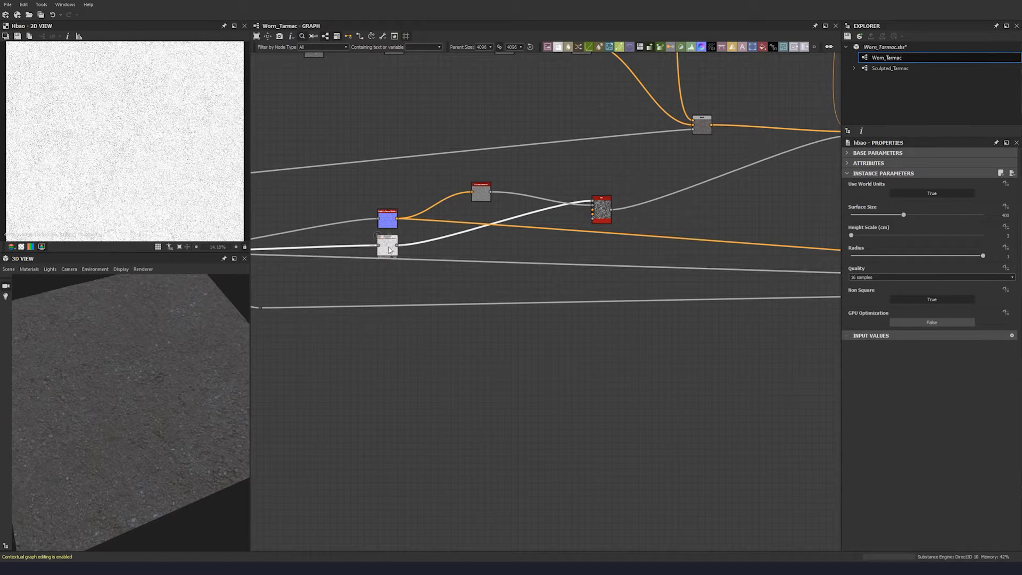
{"action": "scroll", "coordinate": [80, 197], "scroll_direction": "up", "scroll_amount": 4}
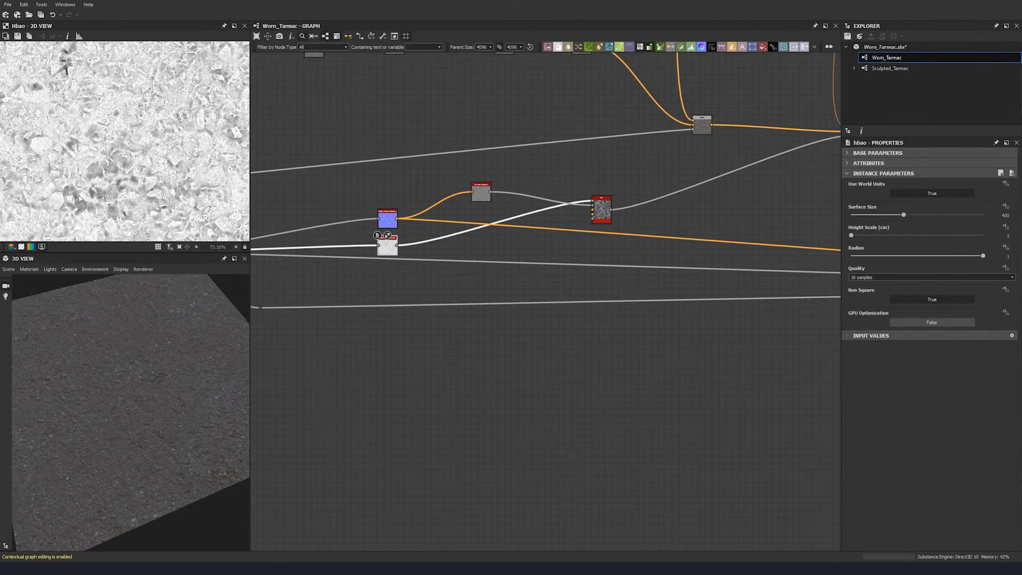
{"action": "scroll", "coordinate": [121, 144], "scroll_direction": "down", "scroll_amount": 5}
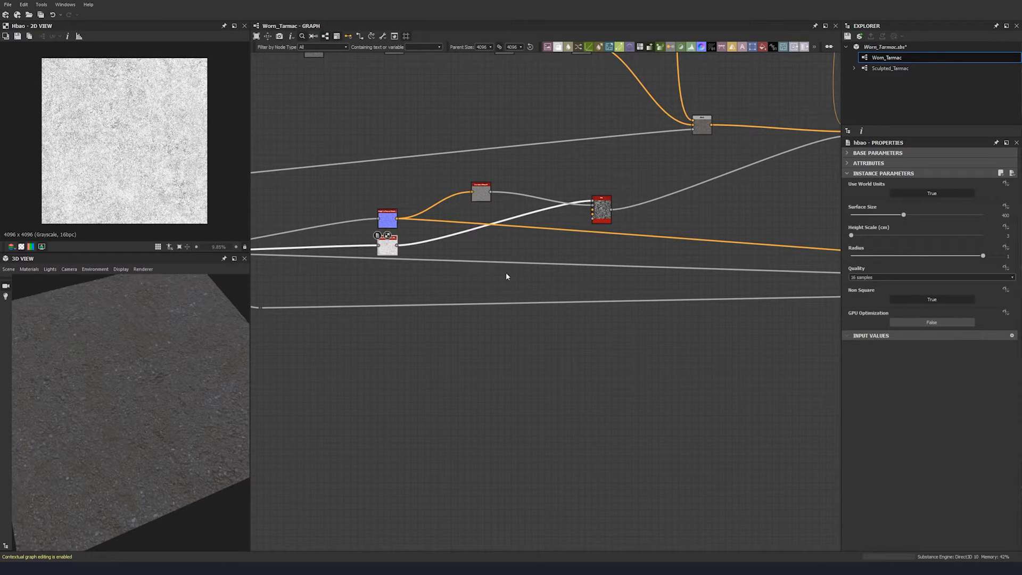
{"action": "middle_click_drag", "start_coordinate": [652, 248], "coordinate": [553, 245]}
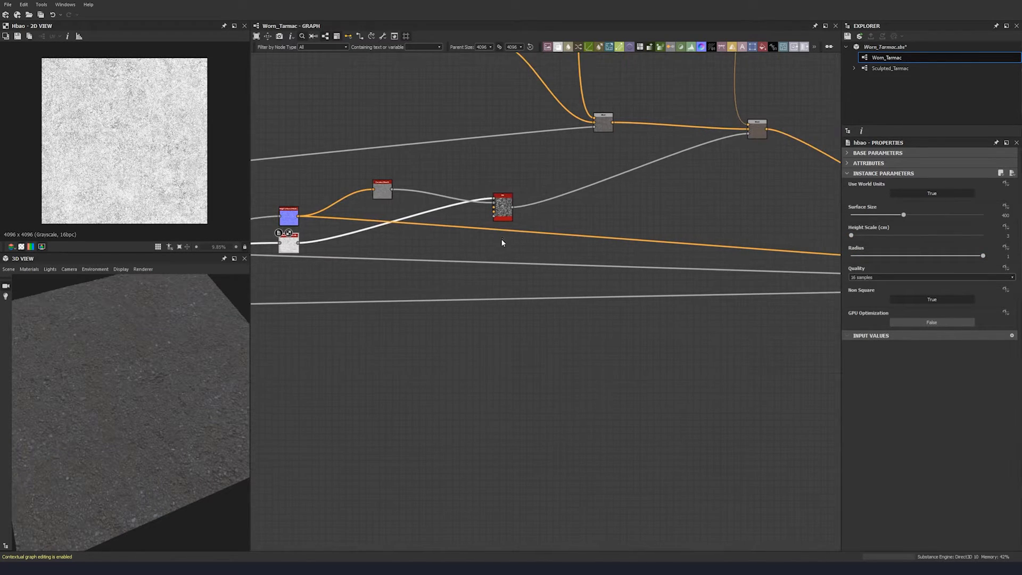
{"action": "double_click", "coordinate": [503, 207]}
{"action": "scroll", "coordinate": [92, 127], "scroll_direction": "up", "scroll_amount": 4}
{"action": "middle_click_drag", "start_coordinate": [92, 127], "coordinate": [104, 90]}
{"action": "key", "text": "f"}
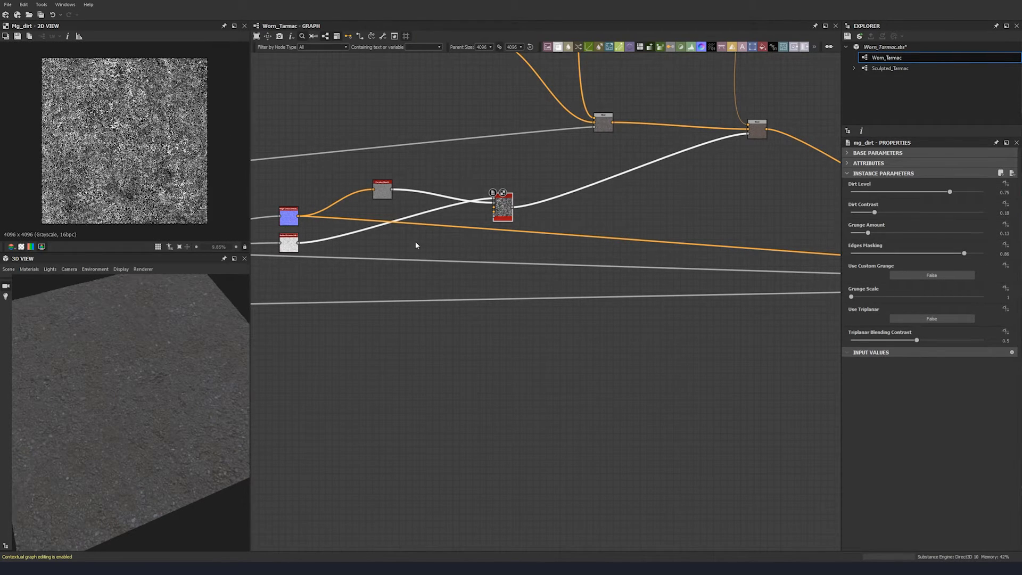
Add a new Blend node after the dirt Blend and feed it from that Blend's output
{"action": "middle_click_drag", "start_coordinate": [530, 242], "coordinate": [518, 241]}
{"action": "left_click", "coordinate": [378, 221]}
{"action": "scroll", "coordinate": [558, 292], "scroll_direction": "down", "scroll_amount": 4}
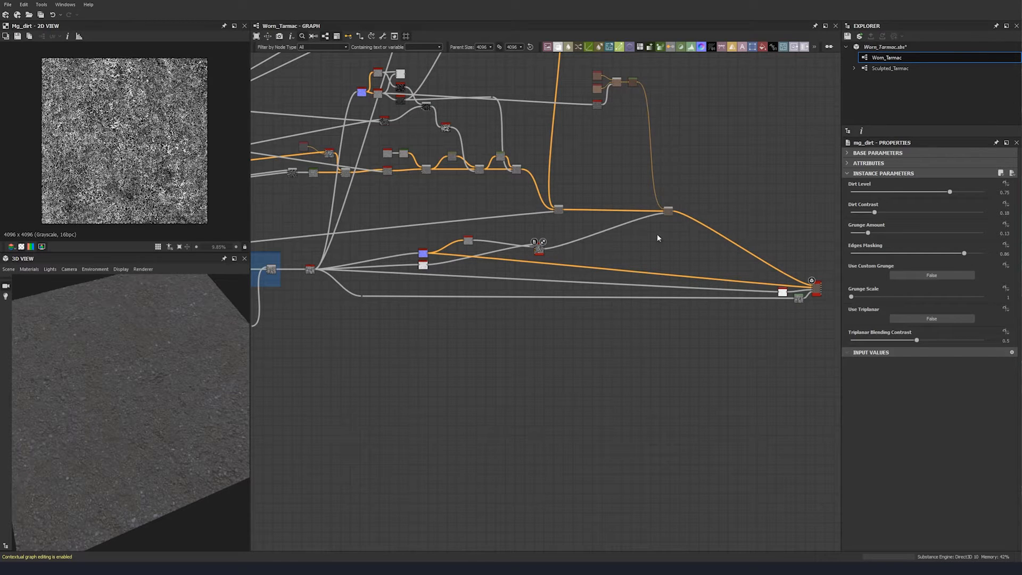
{"action": "middle_click_drag", "start_coordinate": [658, 238], "coordinate": [416, 246]}
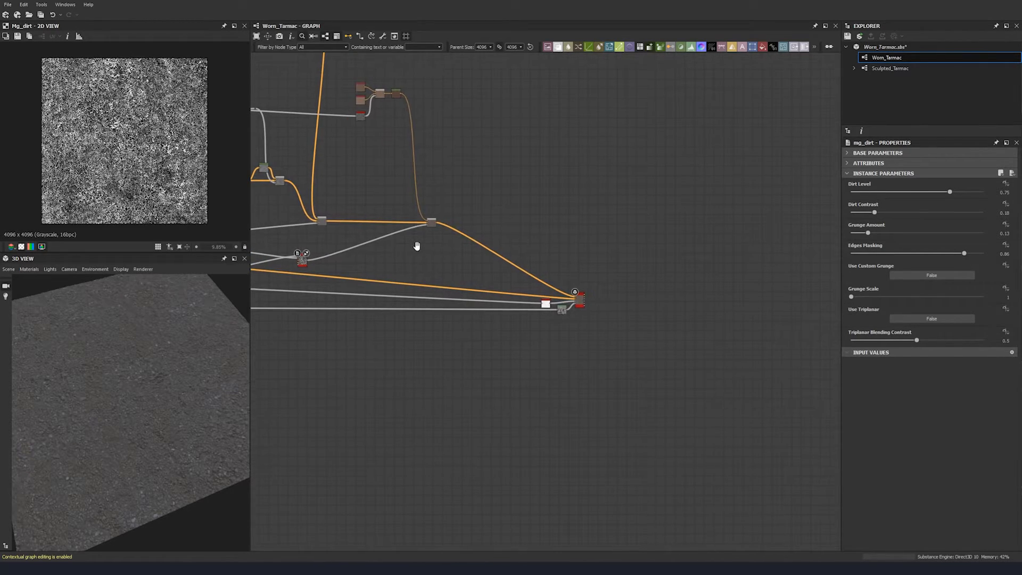
{"action": "scroll", "coordinate": [379, 212], "scroll_direction": "down", "scroll_amount": 3}
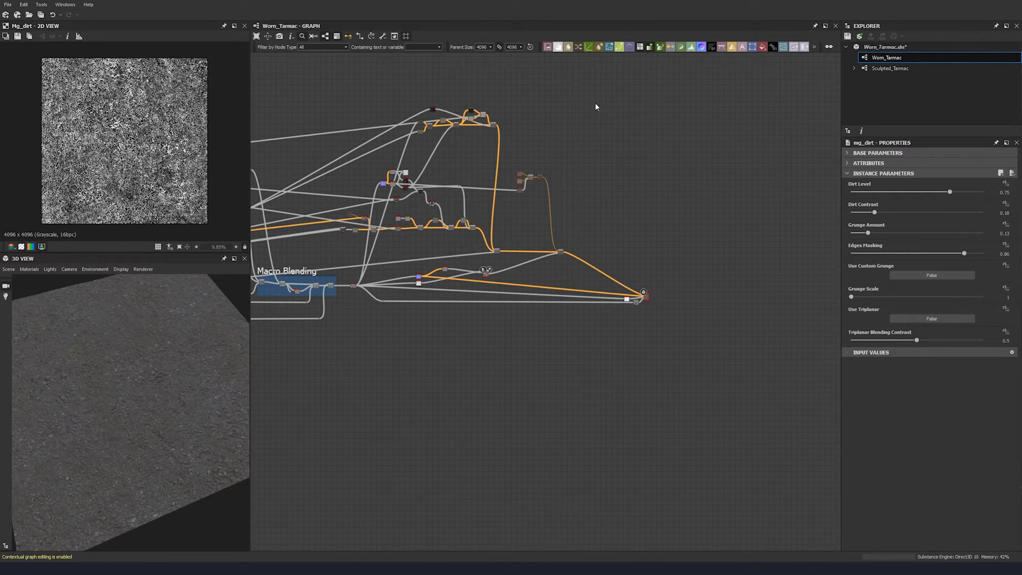
{"action": "scroll", "coordinate": [365, 241], "scroll_direction": "up", "scroll_amount": 5}
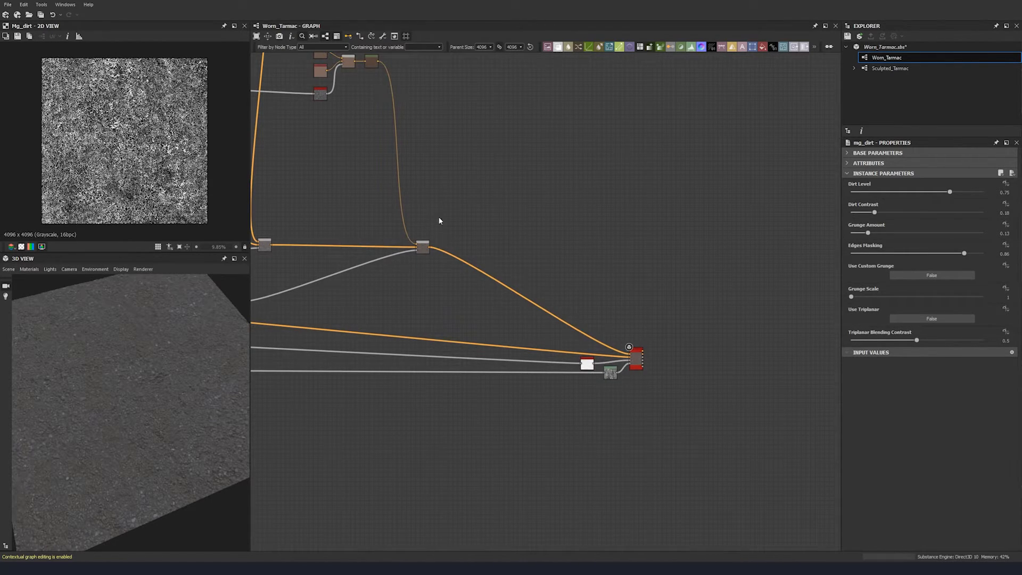
{"action": "middle_click_drag", "start_coordinate": [440, 220], "coordinate": [551, 247]}
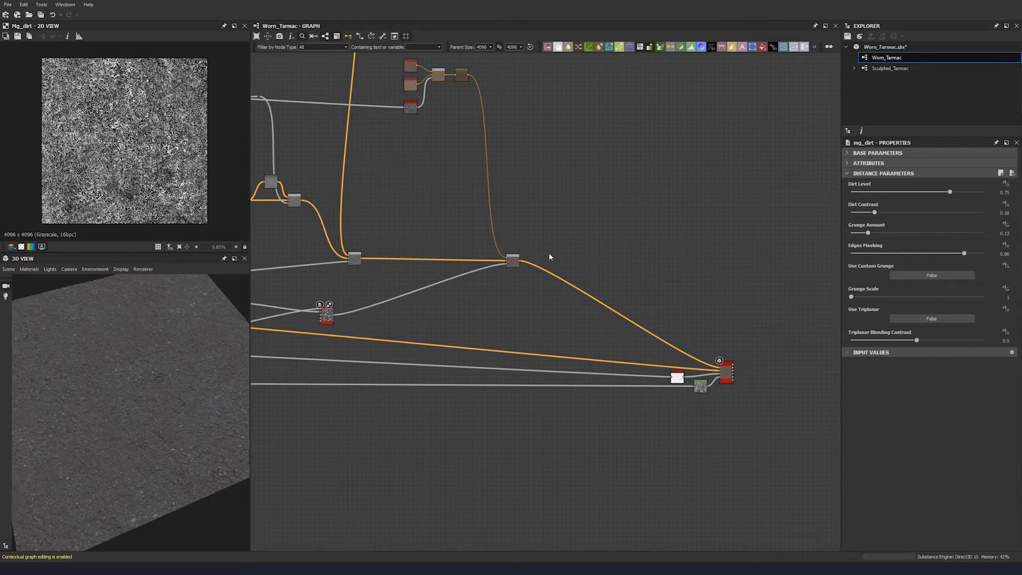
{"action": "key", "text": "space"}
{"action": "left_click", "coordinate": [575, 267]}
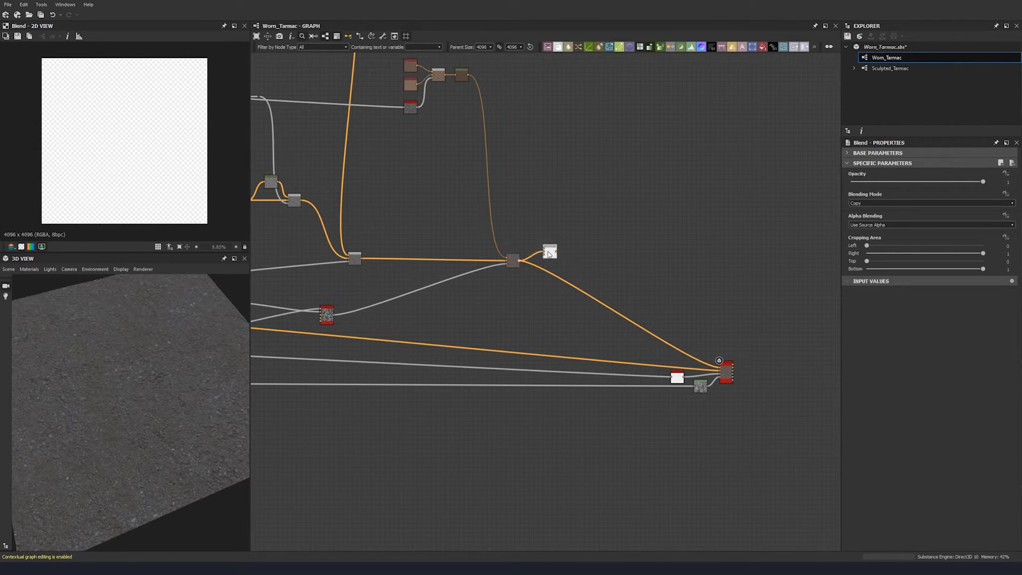
Add an HSL node between the dirt Blend and the new Blend, feeding the new Blend's foreground, and space the two nodes out
{"action": "key", "text": "space"}
{"action": "type", "text": "hsl"}
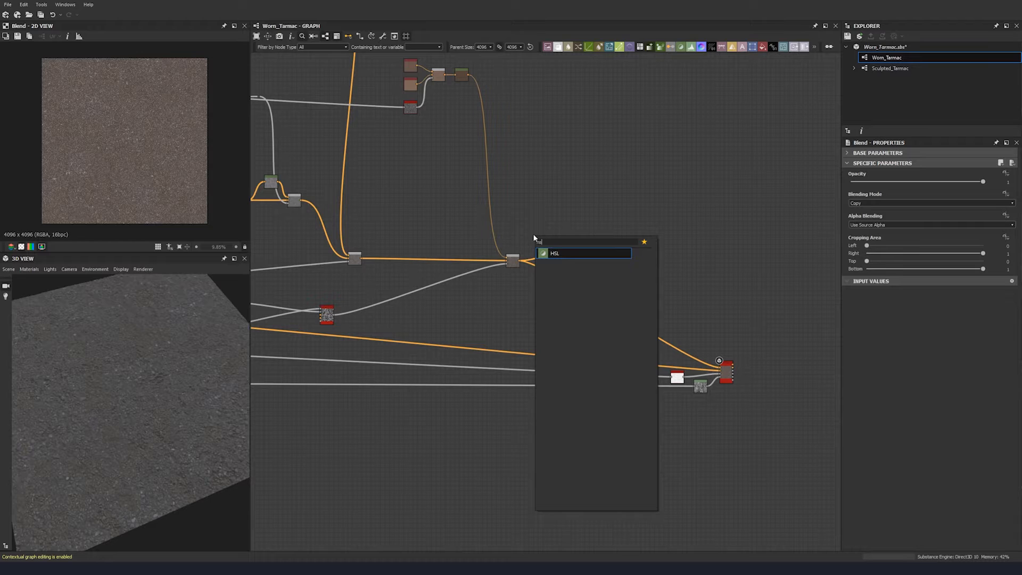
{"action": "left_click", "coordinate": [564, 254]}
{"action": "key", "text": "space"}
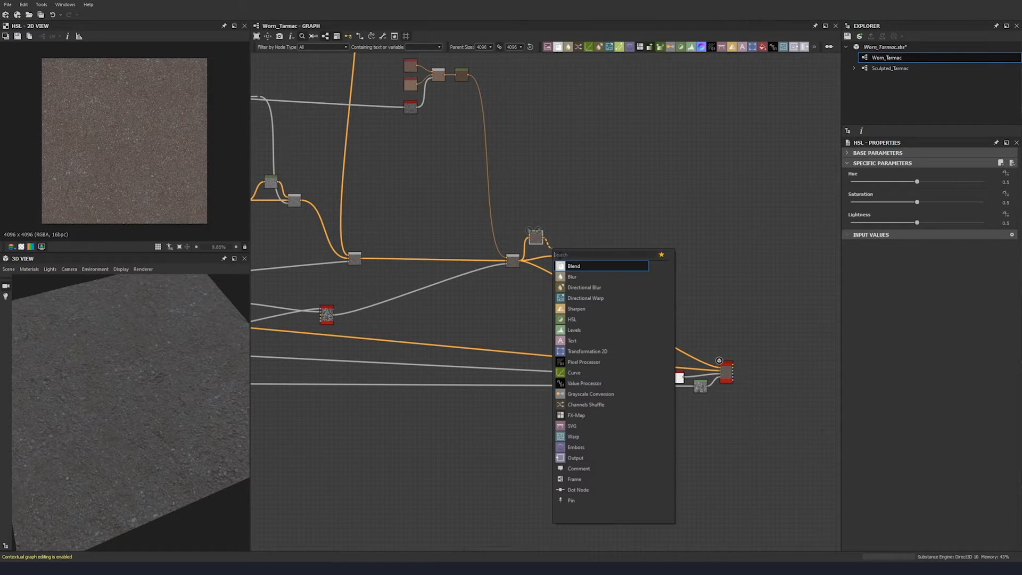
{"action": "key", "text": "Escape"}
{"action": "mouse_move", "coordinate": [543, 238]}
{"action": "left_mouse_down"}
{"action": "mouse_move", "coordinate": [569, 262]}
{"action": "mouse_move", "coordinate": [544, 240]}
{"action": "left_mouse_up"}
{"action": "middle_click_drag", "start_coordinate": [557, 248], "coordinate": [520, 242]}
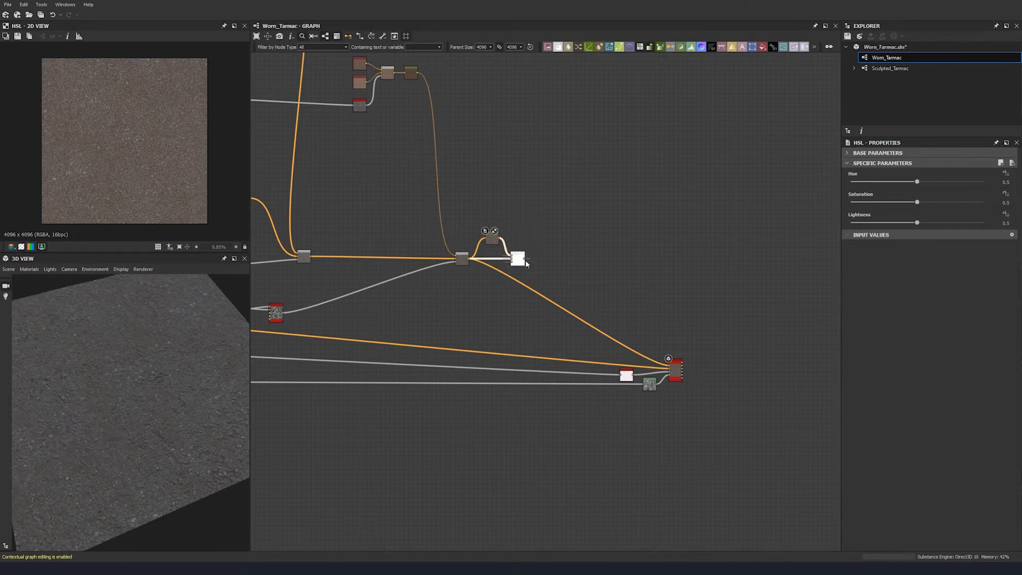
{"action": "left_click_drag", "start_coordinate": [525, 260], "coordinate": [548, 260]}
Set the new HSL node's Hue to 0.42 and its Saturation to 0.53
{"action": "left_click", "coordinate": [929, 181]}
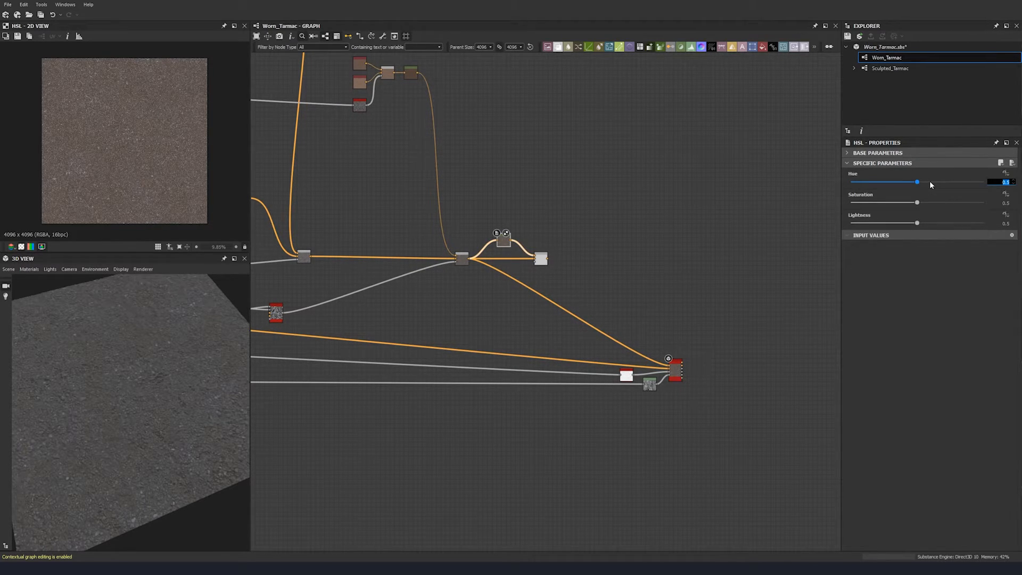
{"action": "type", "text": "0.42"}
{"action": "key", "text": "Return"}
{"action": "left_click", "coordinate": [930, 202]}
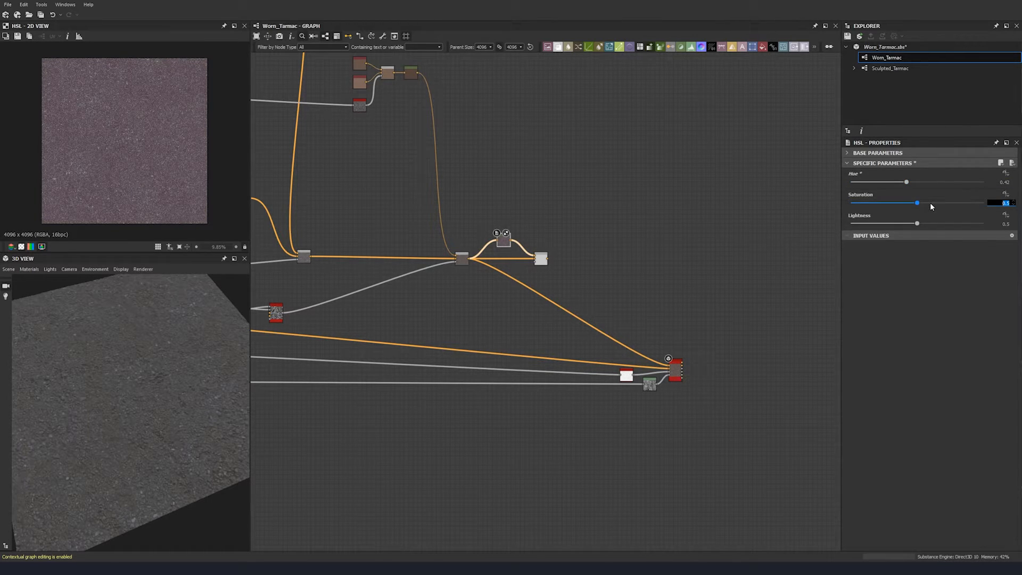
{"action": "type", "text": "0.53"}
{"action": "key", "text": "Return"}
Add a Grunge Map 002 node above the dirt Blend and set its Random Seed to 3
{"action": "key", "text": "space"}
{"action": "type", "text": "grung"}
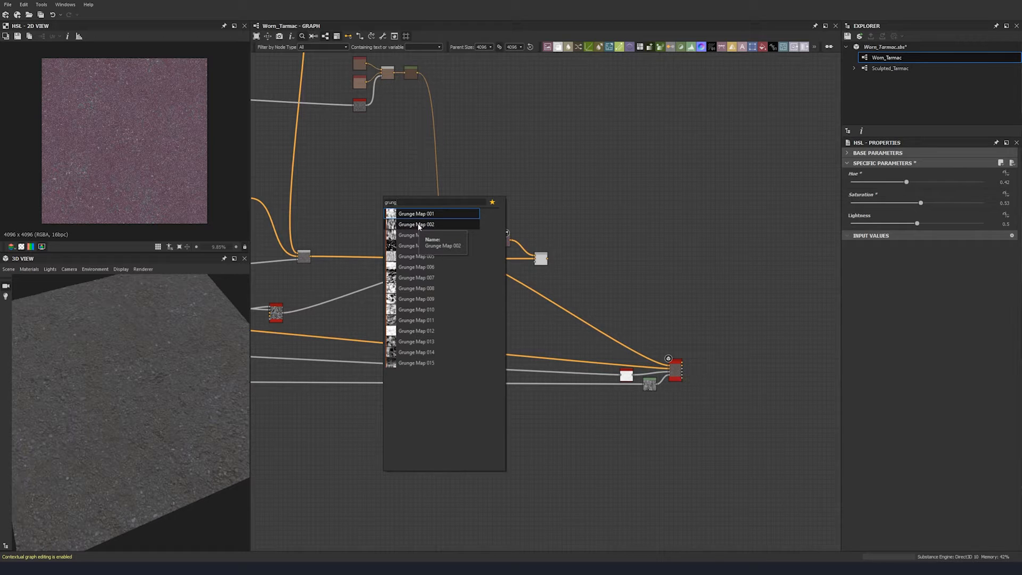
{"action": "left_click", "coordinate": [418, 225]}
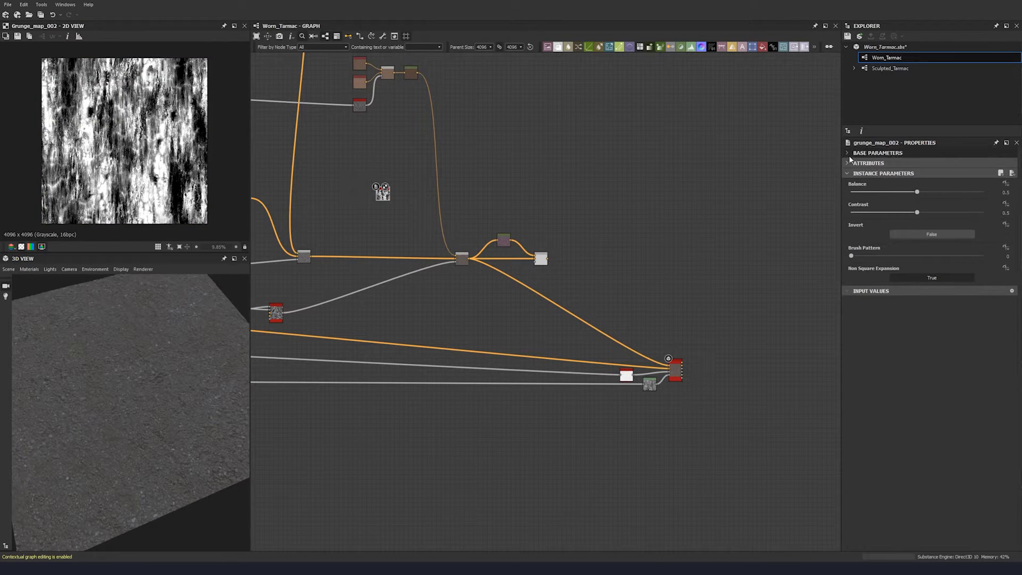
{"action": "left_click_drag", "start_coordinate": [851, 293], "coordinate": [890, 293]}
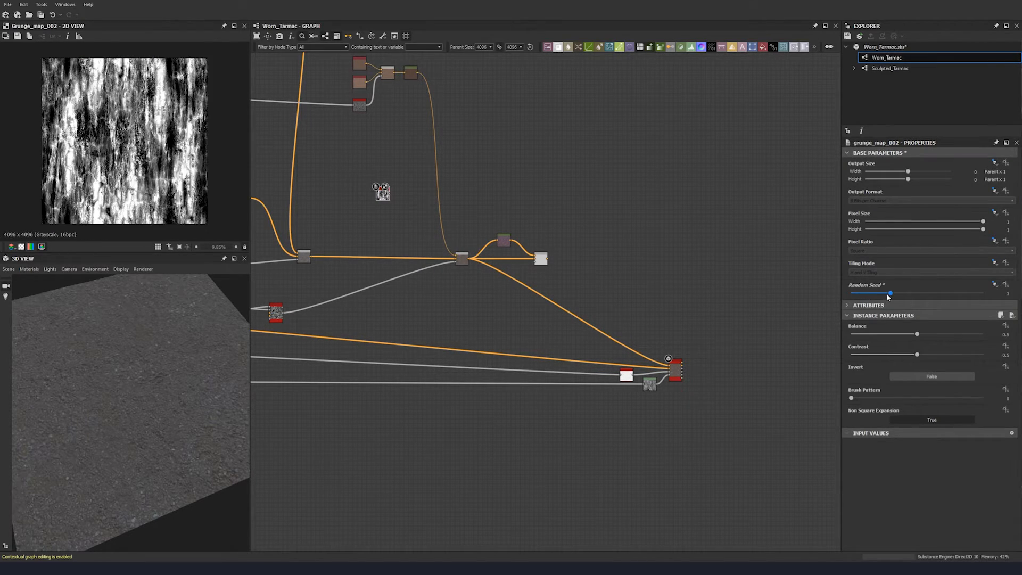
{"action": "left_click", "coordinate": [846, 153]}
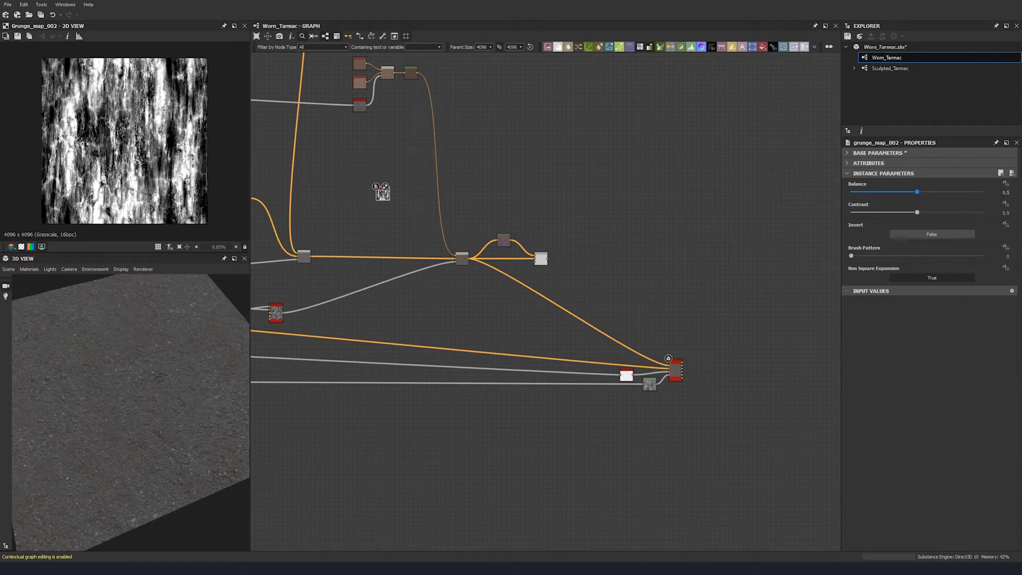
Set the Grunge Map 002 node's Balance to 0.4 and its Contrast to 0
{"action": "left_click", "coordinate": [1018, 194]}
{"action": "type", "text": "0"}
{"action": "key", "text": "Return"}
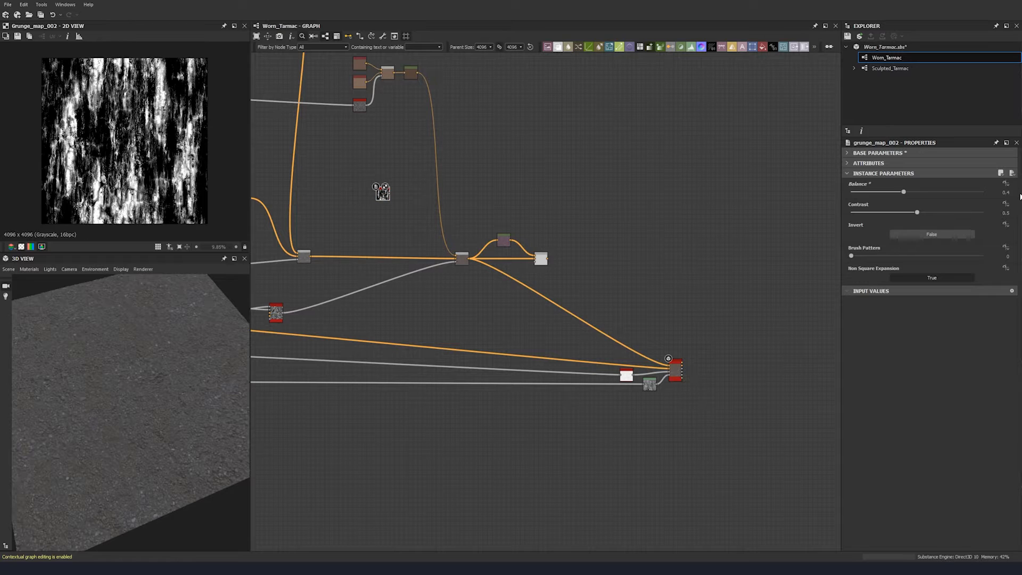
{"action": "left_click_drag", "start_coordinate": [1019, 212], "coordinate": [826, 214]}
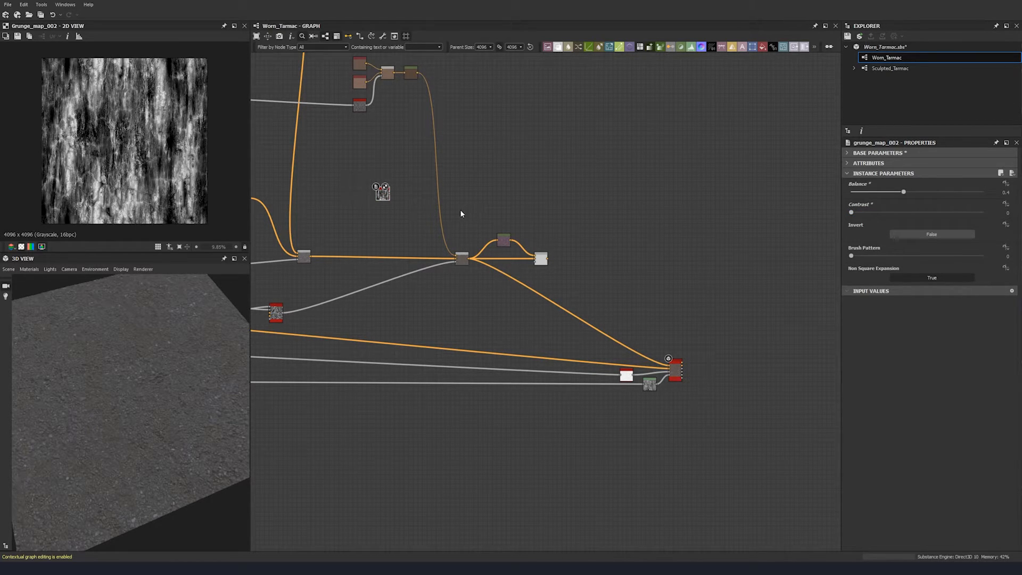
Add a Histogram Scan node fed by the Grunge Map 002 and set its Position to 0.25
{"action": "key", "text": "space"}
{"action": "type", "text": "hist"}
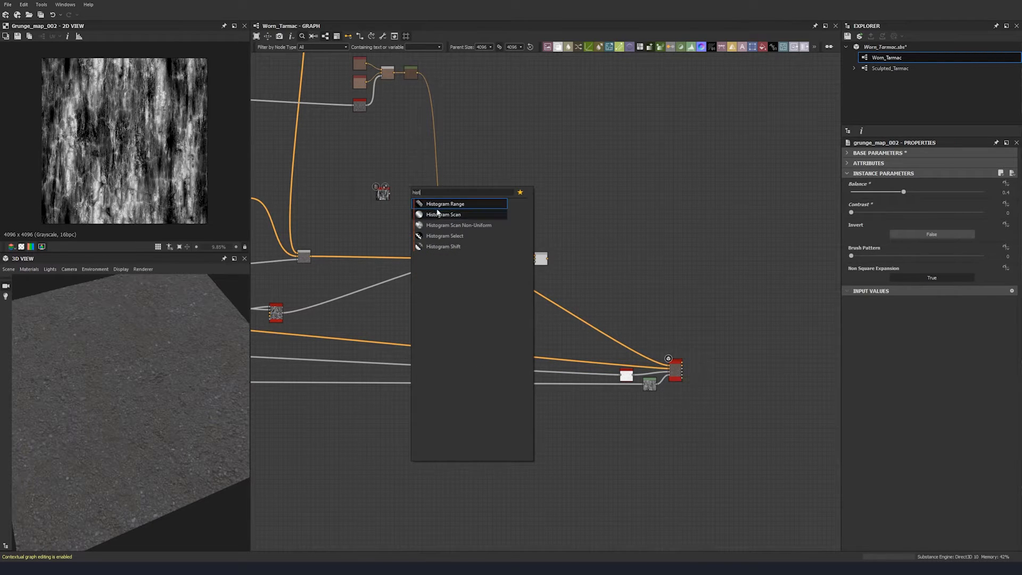
{"action": "left_click", "coordinate": [426, 215]}
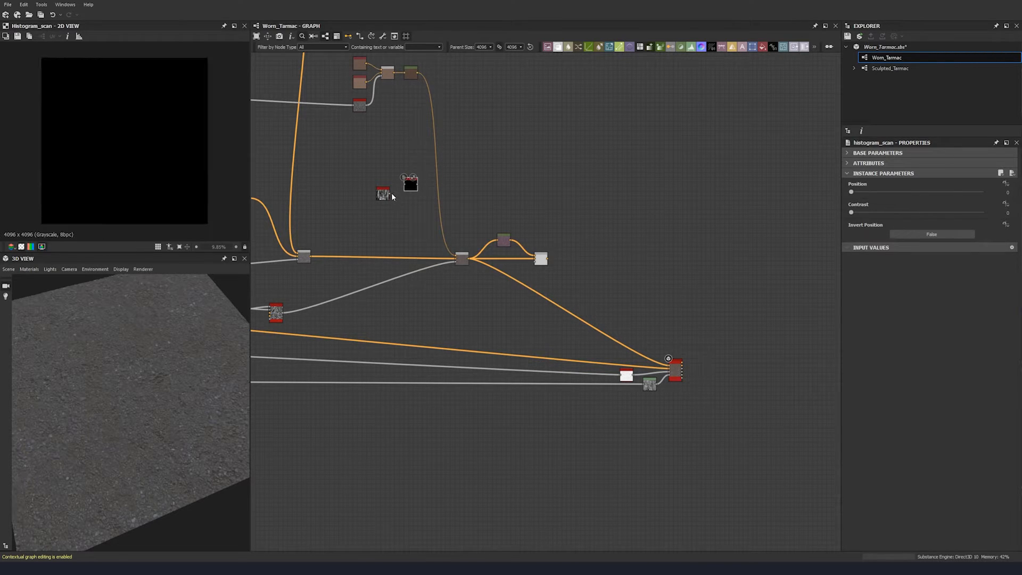
{"action": "left_click_drag", "start_coordinate": [390, 192], "coordinate": [413, 188]}
{"action": "left_click", "coordinate": [901, 194]}
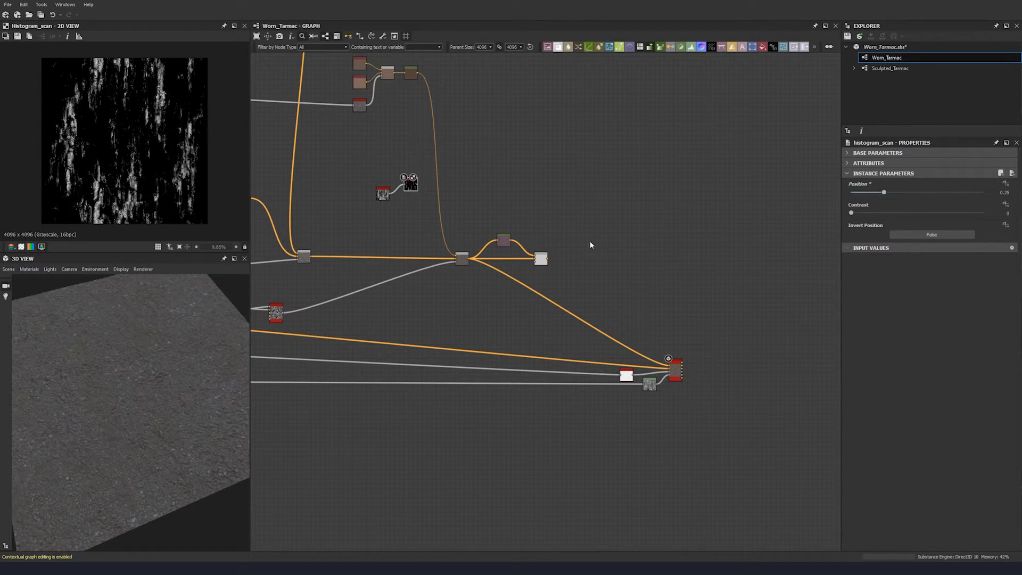
Add a Histogram Shift node fed by the Grunge Map 002 and set its Position to 0.61
{"action": "key", "text": "space"}
{"action": "type", "text": "hist"}
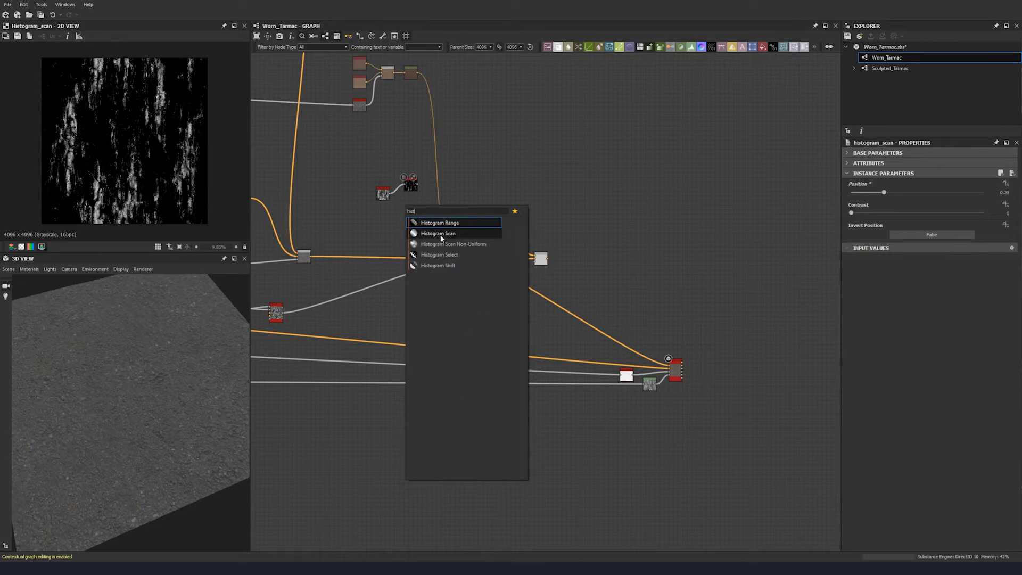
{"action": "left_click", "coordinate": [442, 264]}
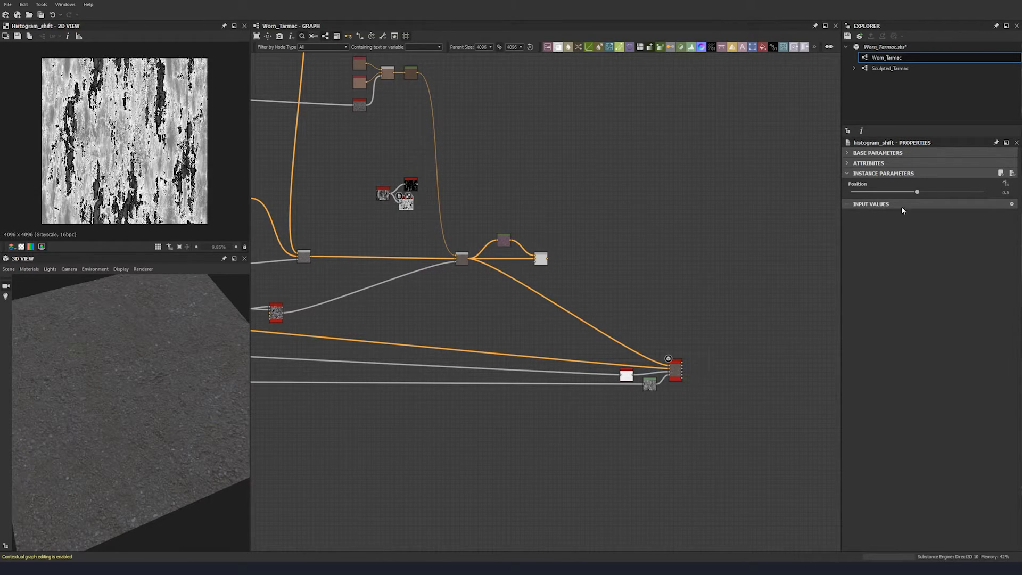
{"action": "left_click", "coordinate": [1001, 192]}
{"action": "type", "text": "0.61"}
{"action": "key", "text": "Return"}
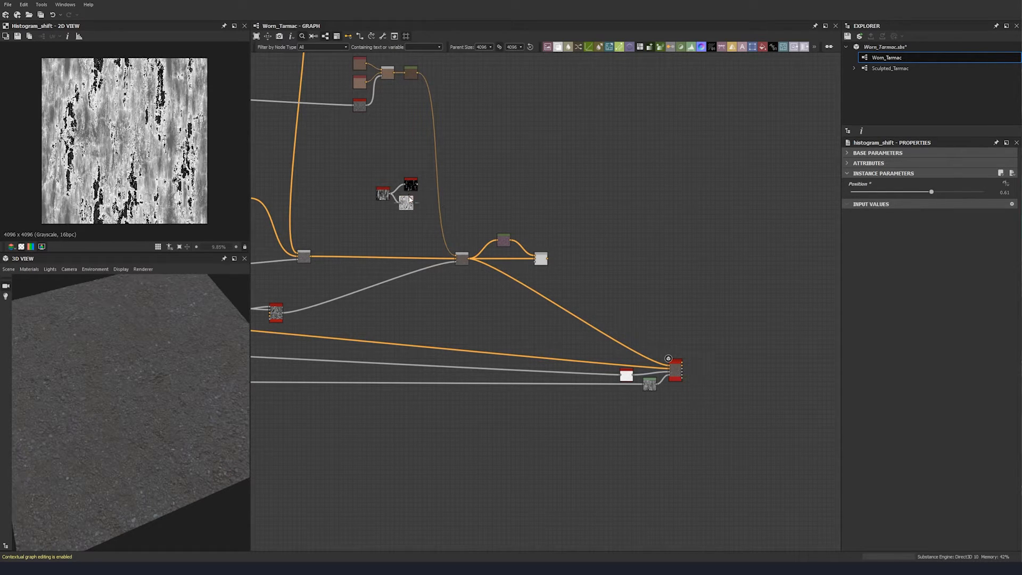
Feed the Histogram Scan into the mask input of the HSL Blend and set that Blend's Opacity to 0.39
{"action": "left_click_drag", "start_coordinate": [405, 201], "coordinate": [542, 268]}
{"action": "middle_click_drag", "start_coordinate": [543, 270], "coordinate": [473, 258]}
{"action": "scroll", "coordinate": [474, 257], "scroll_direction": "up", "scroll_amount": 3}
{"action": "left_click", "coordinate": [467, 243]}
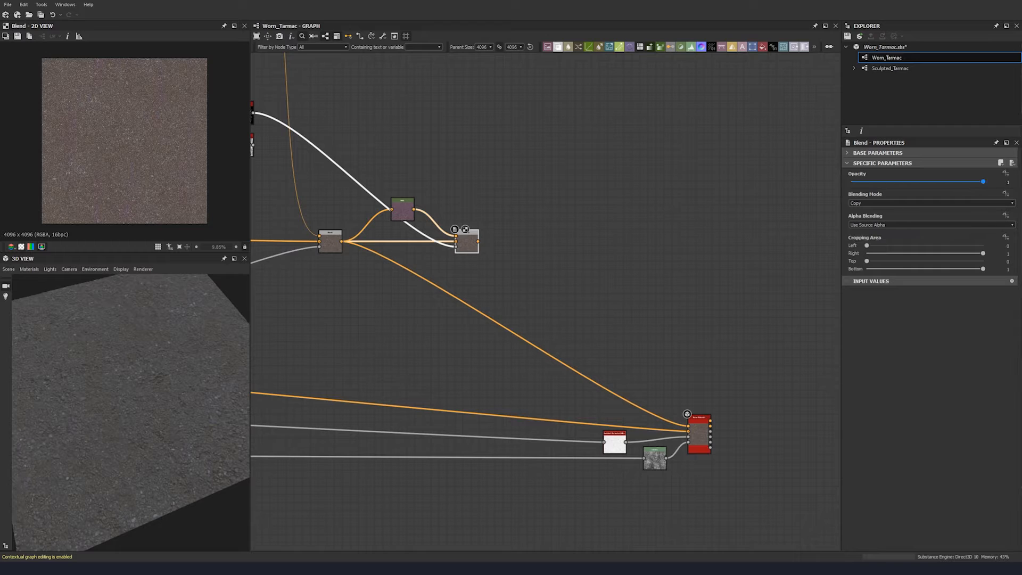
{"action": "left_click", "coordinate": [1008, 182]}
{"action": "type", "text": "0.39"}
{"action": "key", "text": "Return"}
Move the material's base colour connection from the dirt Blend to the HSL Blend's output and check the 3D surface
{"action": "left_click_drag", "start_coordinate": [342, 241], "coordinate": [479, 249], "text": "shift"}
{"action": "left_click", "coordinate": [481, 285]}
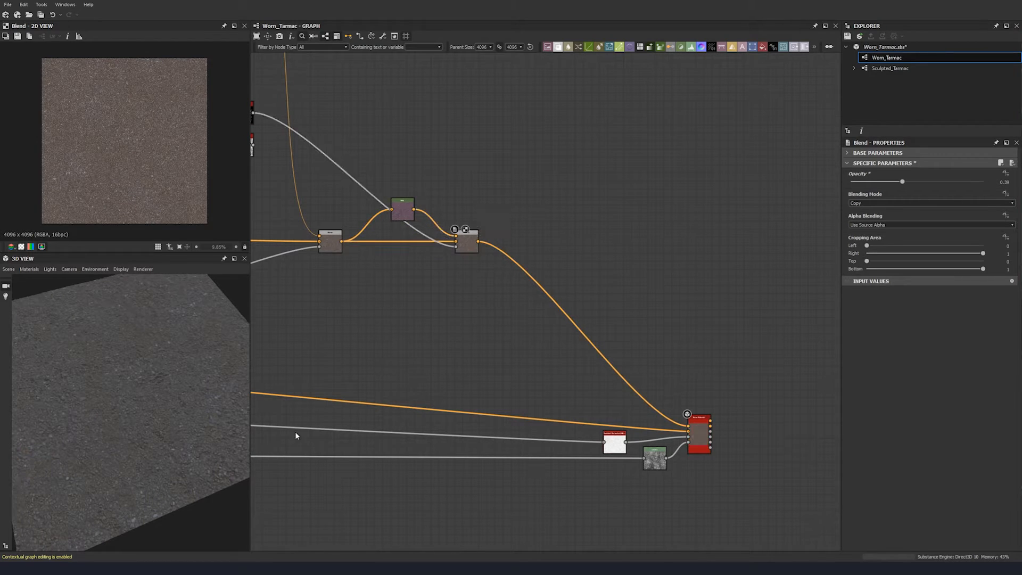
{"action": "mouse_move", "coordinate": [166, 427]}
{"action": "left_mouse_down"}
{"action": "mouse_move", "coordinate": [180, 358]}
{"action": "mouse_move", "coordinate": [158, 416]}
{"action": "left_mouse_up"}
Duplicate the HSL and Blend pair, feed the copies from the first HSL Blend, and disconnect the copied Blend's mask
{"action": "middle_click_drag", "start_coordinate": [535, 248], "coordinate": [438, 244]}
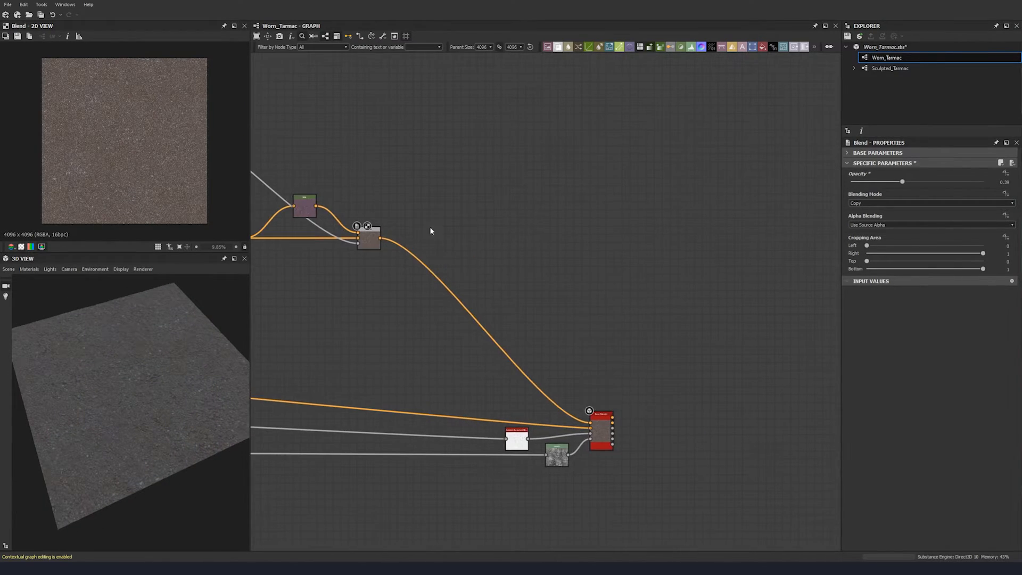
{"action": "left_click_drag", "start_coordinate": [409, 194], "coordinate": [288, 266]}
{"action": "key", "text": "ctrl+d"}
{"action": "left_click_drag", "start_coordinate": [501, 282], "coordinate": [430, 200]}
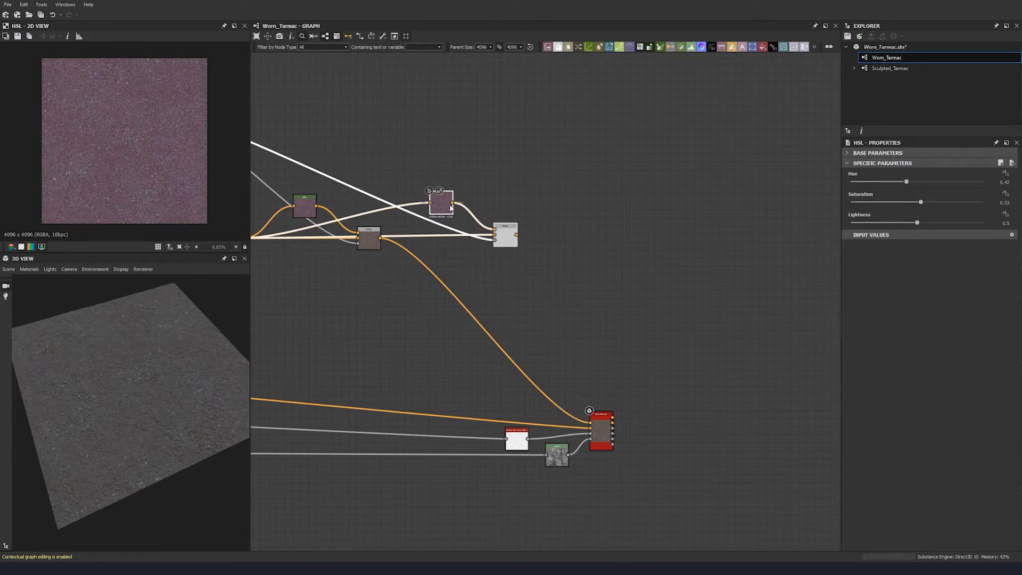
{"action": "left_click_drag", "start_coordinate": [380, 238], "coordinate": [490, 232]}
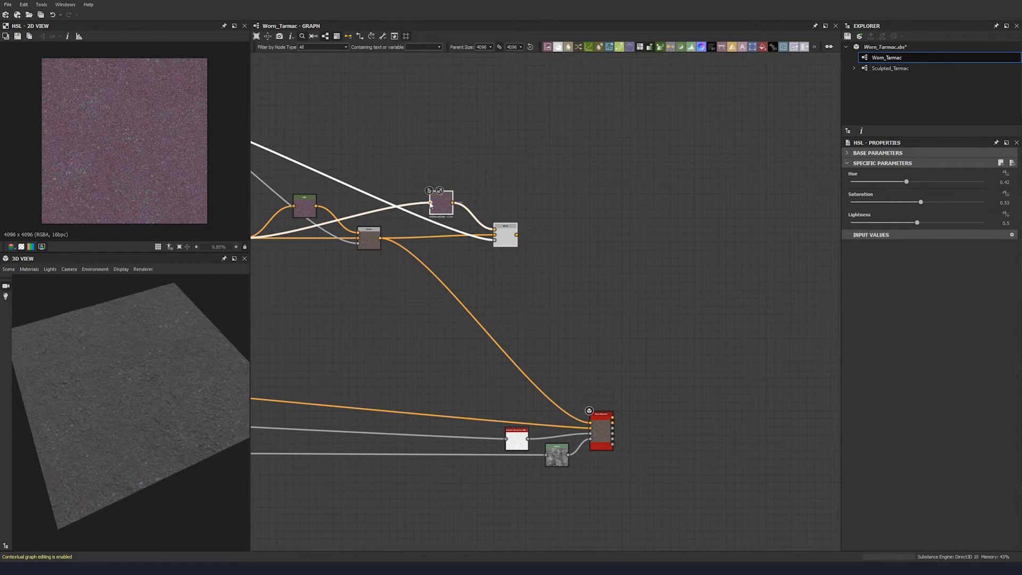
{"action": "left_click_drag", "start_coordinate": [380, 238], "coordinate": [430, 203]}
{"action": "left_click_drag", "start_coordinate": [501, 242], "coordinate": [504, 246]}
{"action": "double_click", "coordinate": [499, 244]}
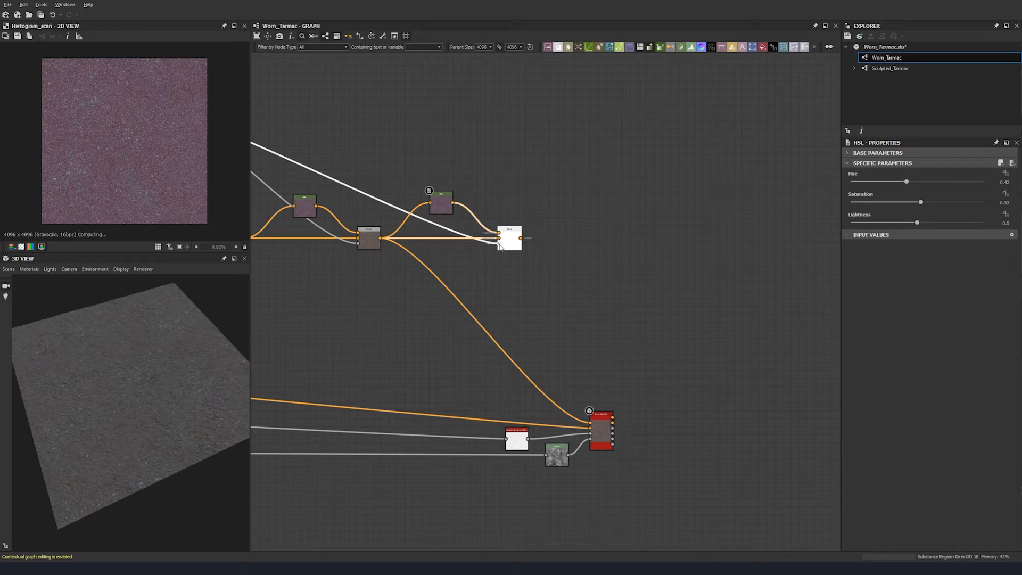
{"action": "middle_click_drag", "start_coordinate": [490, 273], "coordinate": [527, 281]}
Set the copied HSL node's Hue to 0.54, Saturation to 0.6 and Lightness to 0.54
{"action": "double_click", "coordinate": [481, 219]}
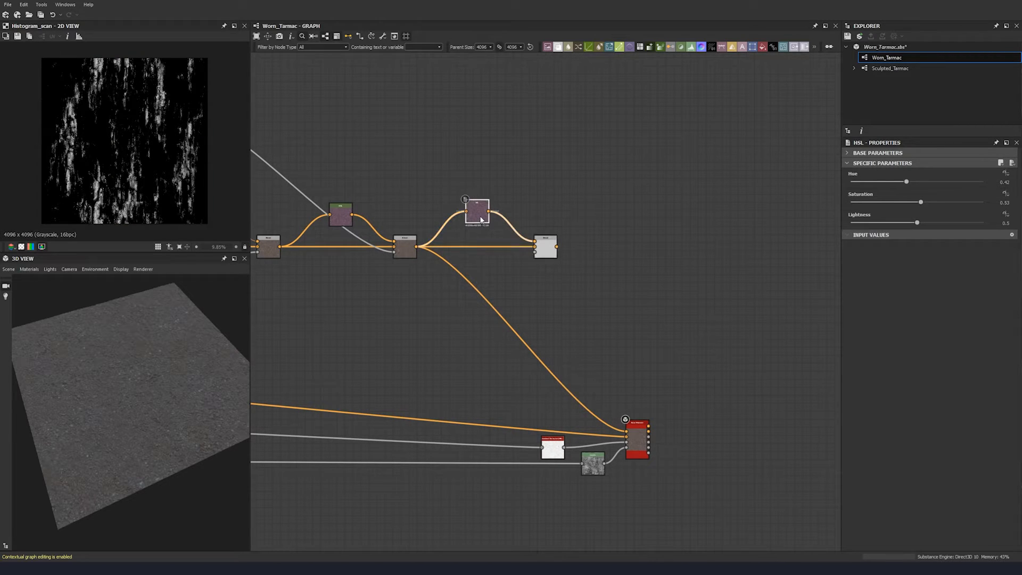
{"action": "left_click", "coordinate": [991, 182]}
{"action": "type", "text": "0.54"}
{"action": "key", "text": "Return"}
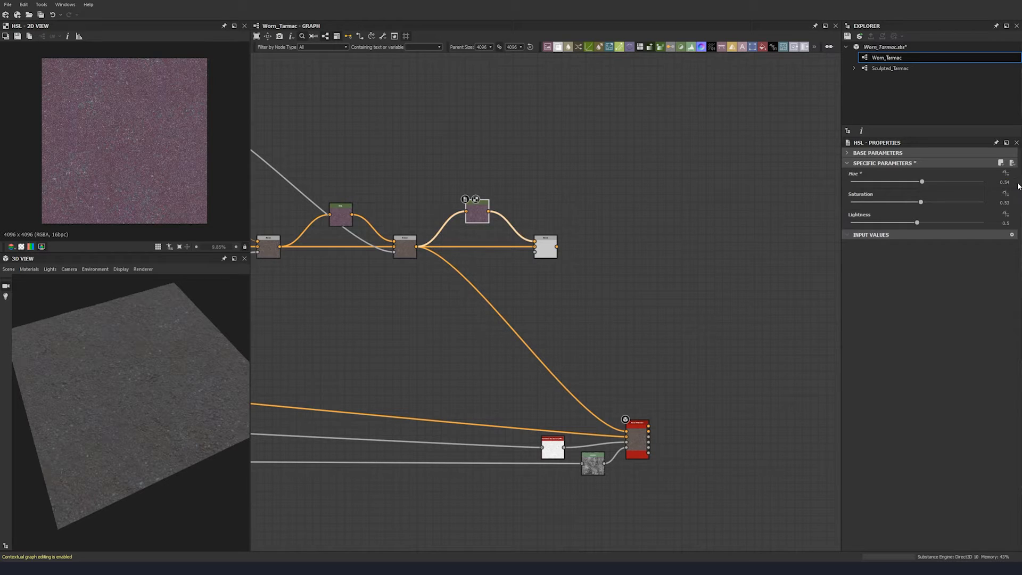
{"action": "left_click", "coordinate": [1004, 202]}
{"action": "type", "text": "0"}
{"action": "key", "text": "Return"}
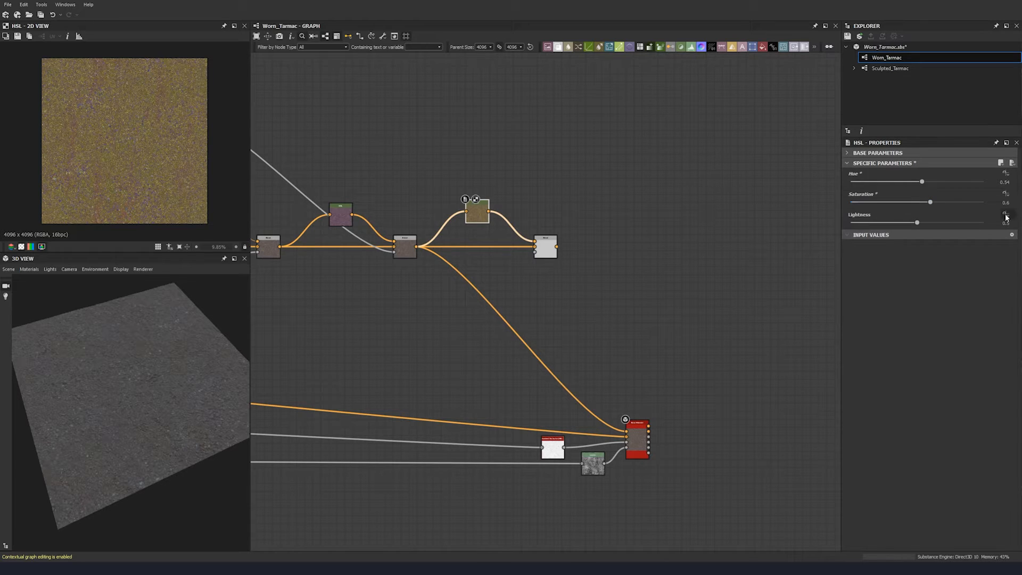
{"action": "left_click", "coordinate": [1003, 223]}
{"action": "type", "text": "0.54"}
{"action": "key", "text": "Return"}
{"action": "scroll", "coordinate": [546, 232], "scroll_direction": "down", "scroll_amount": 2}
{"action": "middle_click_drag", "start_coordinate": [545, 233], "coordinate": [573, 289]}
{"action": "scroll", "coordinate": [574, 289], "scroll_direction": "down", "scroll_amount": 2}
{"action": "middle_click_drag", "start_coordinate": [477, 253], "coordinate": [424, 264]}
{"action": "scroll", "coordinate": [440, 261], "scroll_direction": "up", "scroll_amount": 2}
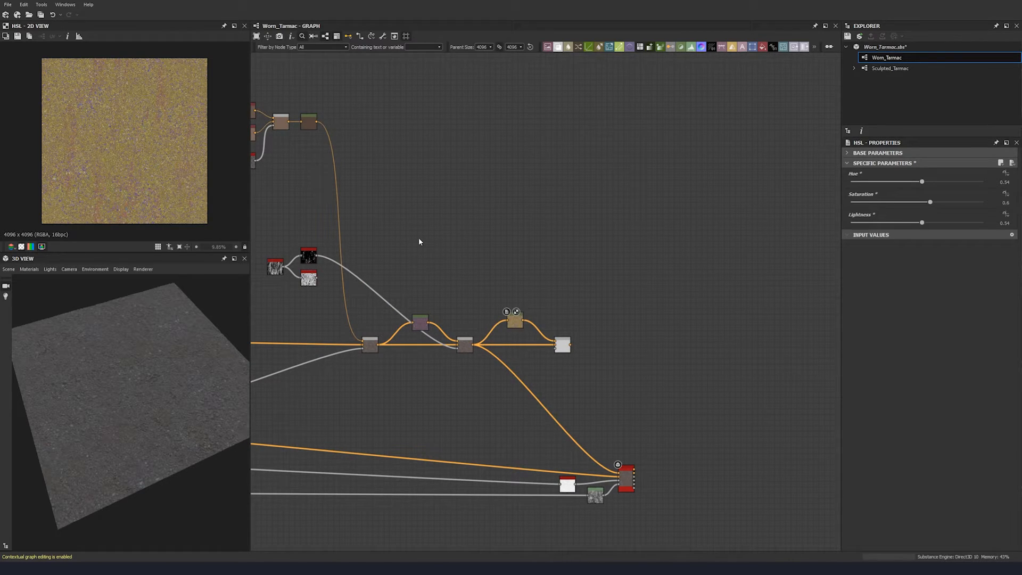
{"action": "key", "text": "space"}
{"action": "type", "text": "gr"}
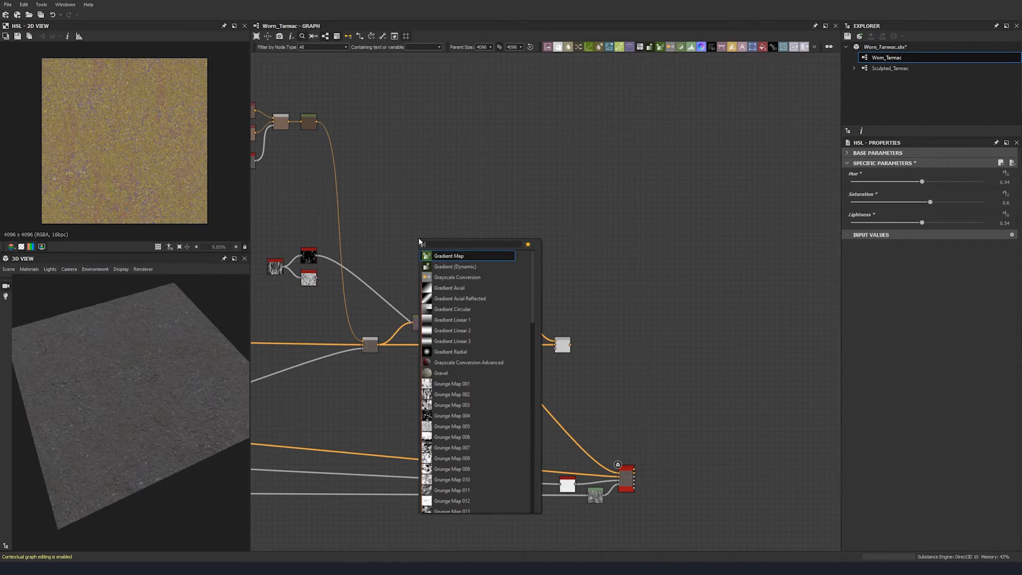
{"action": "left_click", "coordinate": [357, 213]}
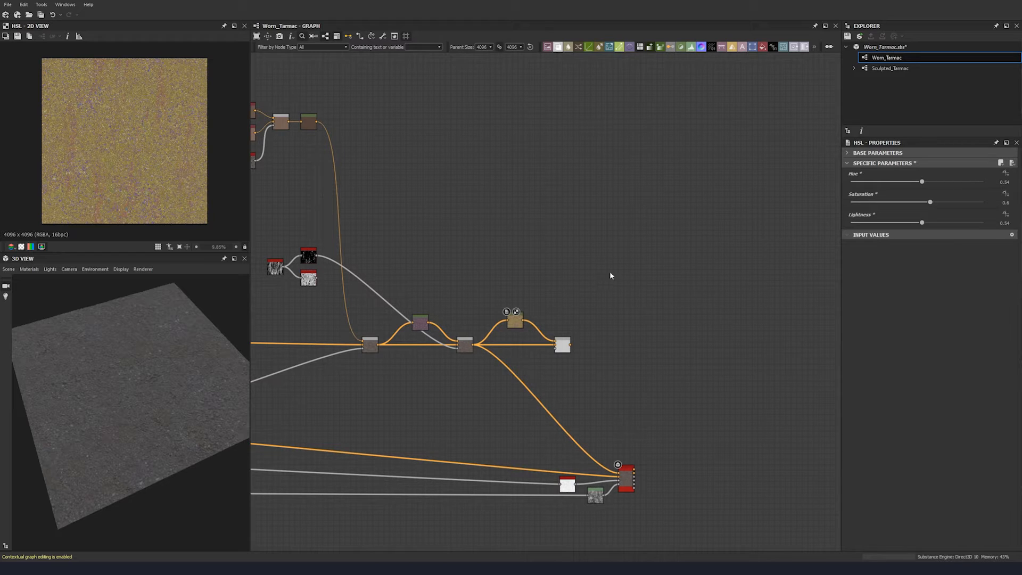
Duplicate the Grunge Map 002 node, place the copy above the first HSL node, and set its Random Seed to 2
{"action": "scroll", "coordinate": [279, 268], "scroll_direction": "up", "scroll_amount": 5}
{"action": "left_click", "coordinate": [270, 269]}
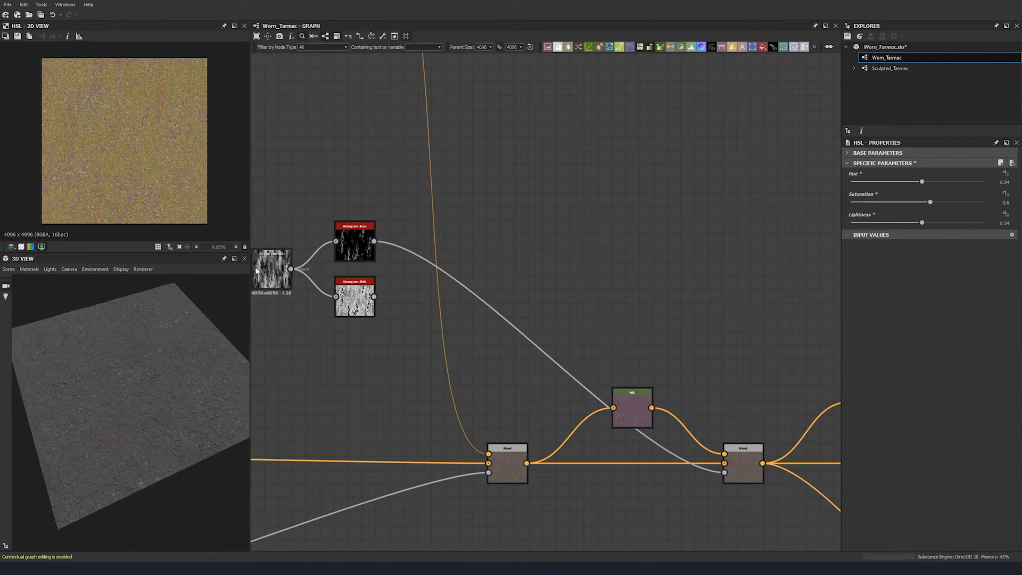
{"action": "key", "text": "ctrl+v"}
{"action": "left_click_drag", "start_coordinate": [539, 310], "coordinate": [553, 203]}
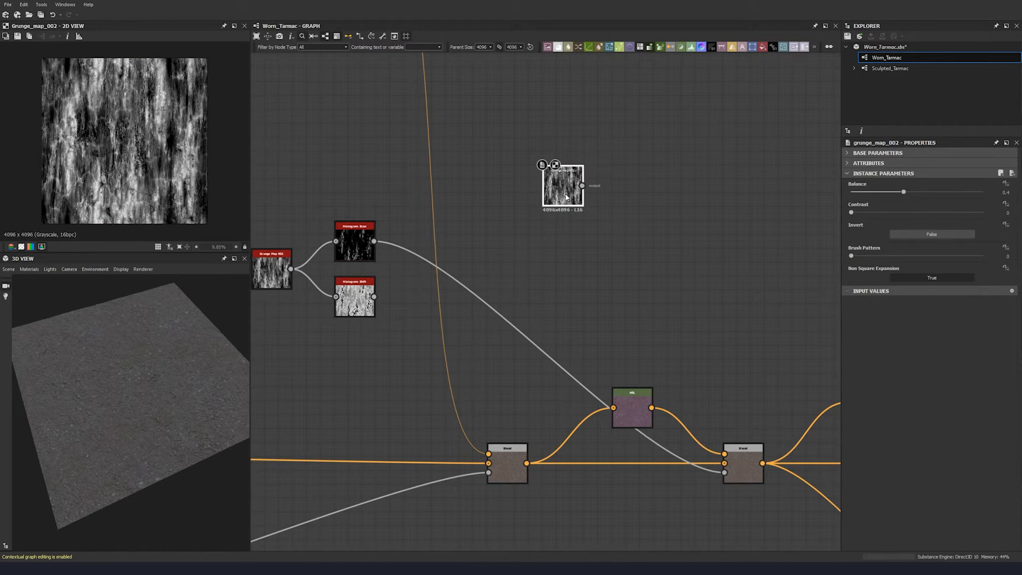
{"action": "left_click", "coordinate": [878, 153]}
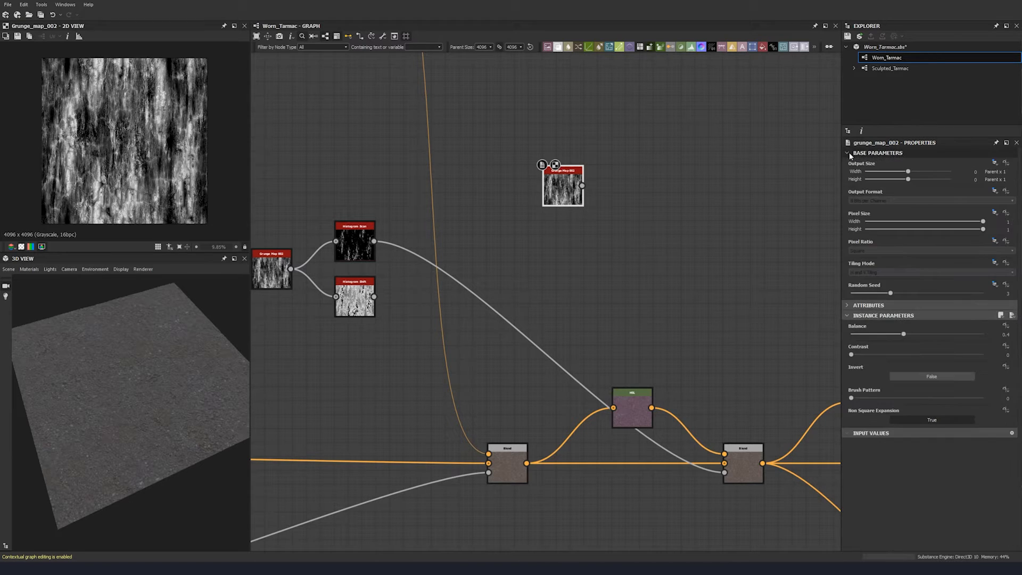
{"action": "left_click", "coordinate": [877, 293]}
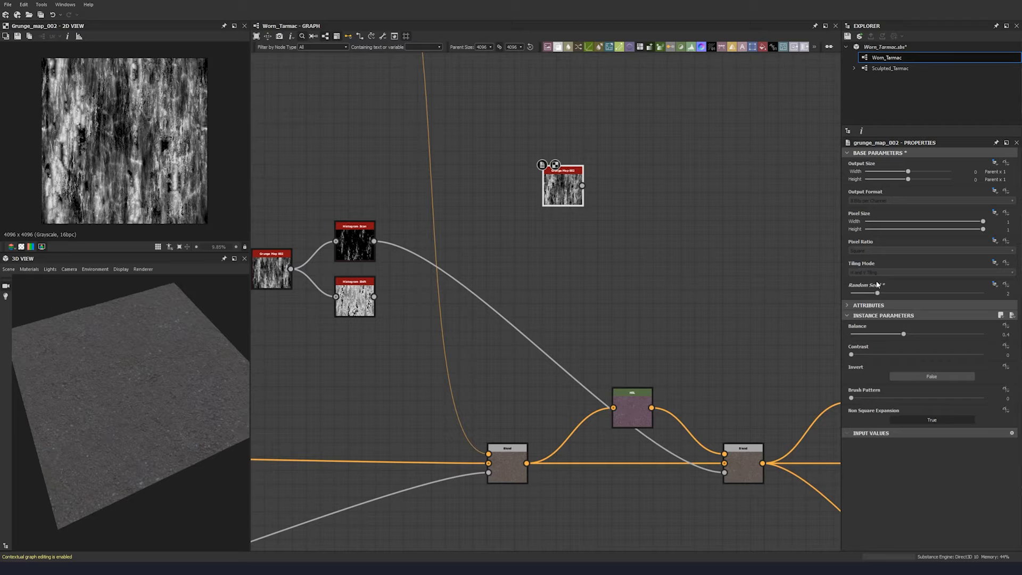
{"action": "left_click", "coordinate": [847, 153]}
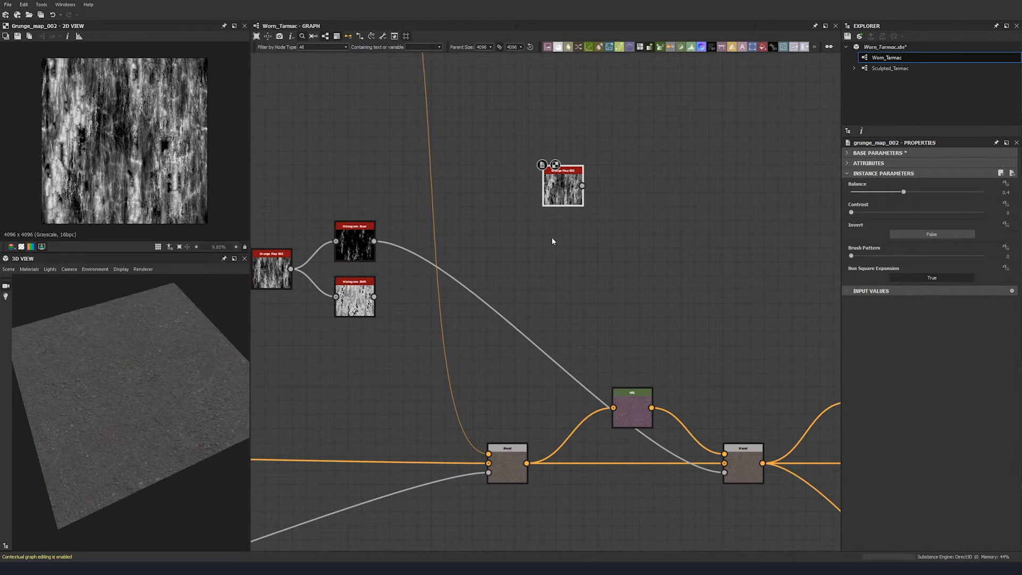
Add a Multi Directional Warp Grayscale node beside the copied Grunge Map 002 and feed the grunge map into its main input
{"action": "middle_click_drag", "start_coordinate": [590, 236], "coordinate": [517, 243]}
{"action": "scroll", "coordinate": [517, 243], "scroll_direction": "down", "scroll_amount": 1}
{"action": "key", "text": "space"}
{"action": "type", "text": "mu"}
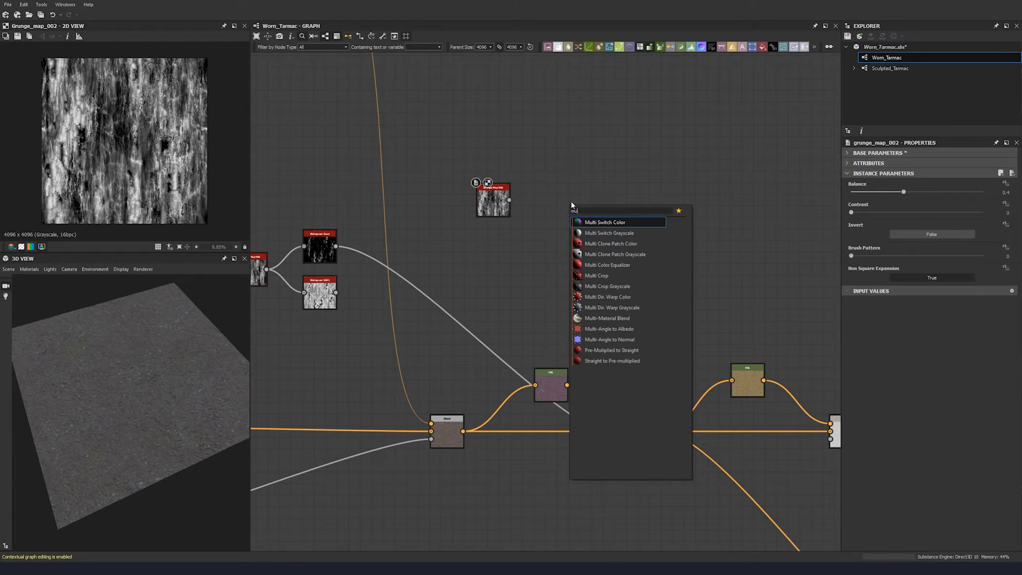
{"action": "left_click", "coordinate": [612, 307]}
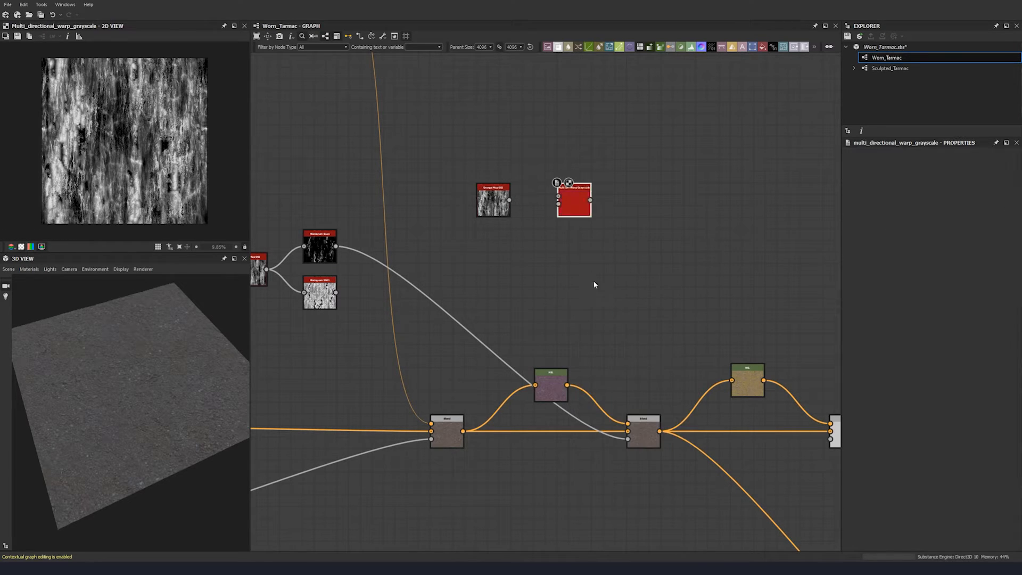
{"action": "left_click_drag", "start_coordinate": [560, 191], "coordinate": [560, 192]}
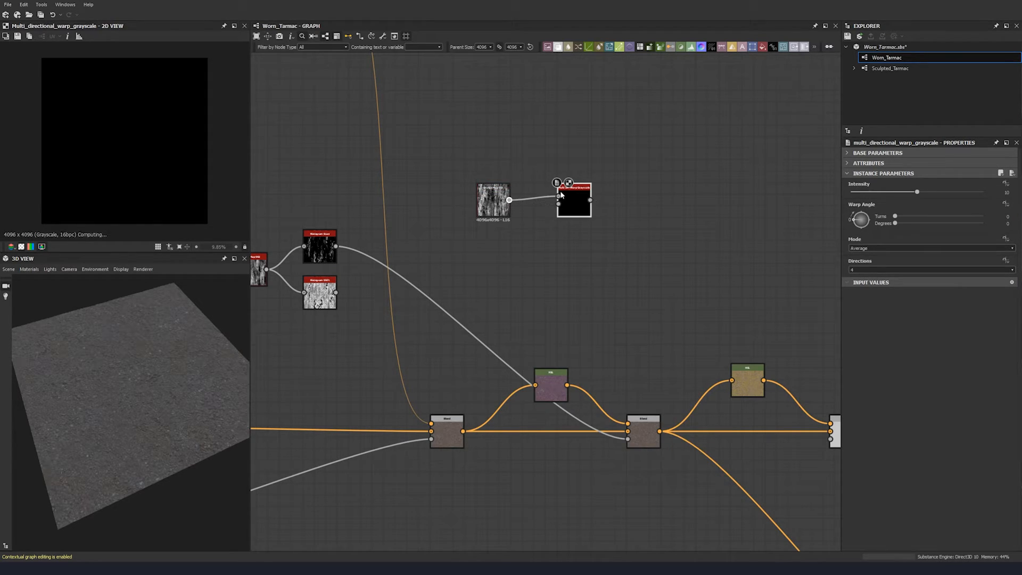
Connect the final height node beside the blue frame to the Multi Directional Warp's intensity input
{"action": "scroll", "coordinate": [498, 315], "scroll_direction": "down", "scroll_amount": 5}
{"action": "middle_click_drag", "start_coordinate": [498, 315], "coordinate": [672, 199]}
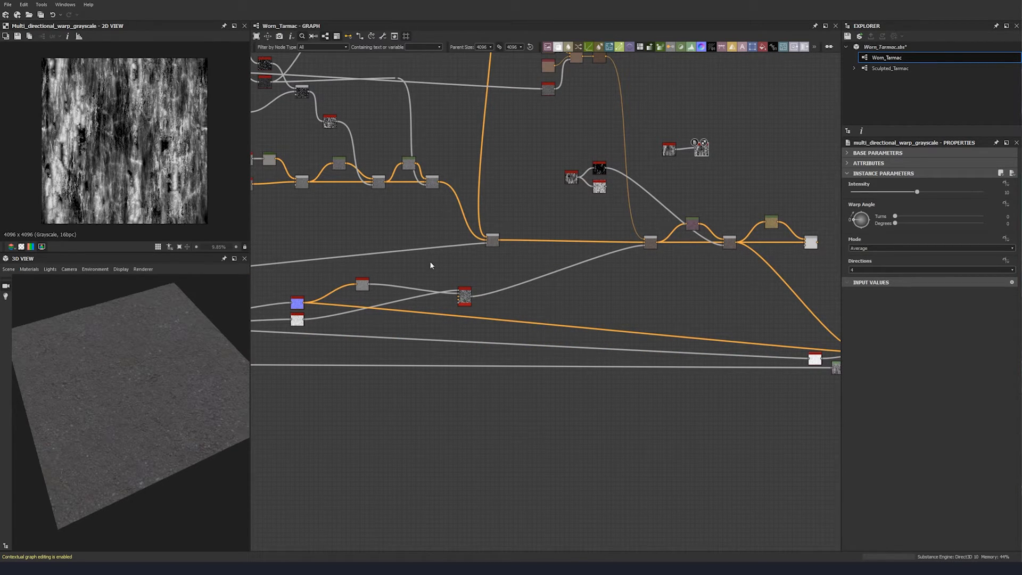
{"action": "middle_click_drag", "start_coordinate": [426, 276], "coordinate": [625, 251]}
{"action": "scroll", "coordinate": [626, 255], "scroll_direction": "down", "scroll_amount": 4}
{"action": "scroll", "coordinate": [532, 268], "scroll_direction": "up", "scroll_amount": 5}
{"action": "left_click_drag", "start_coordinate": [482, 280], "coordinate": [798, 220]}
{"action": "middle_click_drag", "start_coordinate": [798, 221], "coordinate": [444, 275]}
{"action": "left_click_drag", "start_coordinate": [444, 275], "coordinate": [572, 160]}
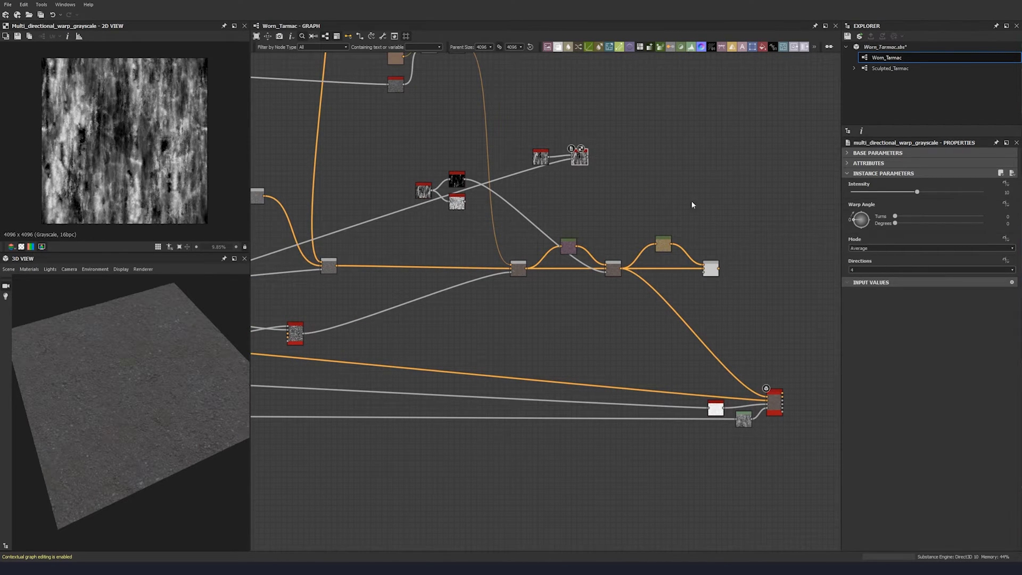
Set the Multi Directional Warp's Intensity to 50 and its Warp Angle to -90 degrees
{"action": "left_click_drag", "start_coordinate": [916, 191], "coordinate": [926, 193]}
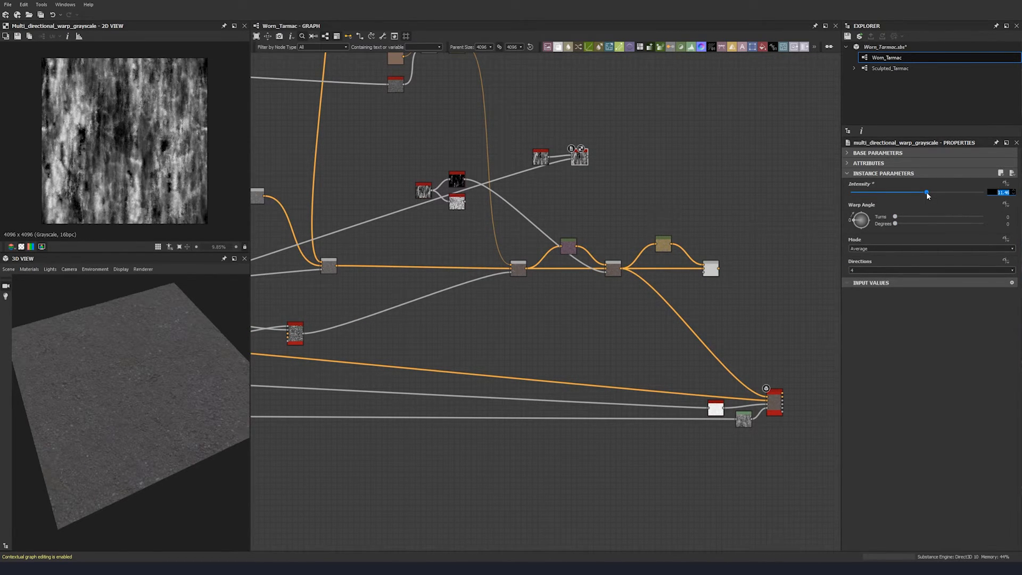
{"action": "type", "text": "50"}
{"action": "key", "text": "Return"}
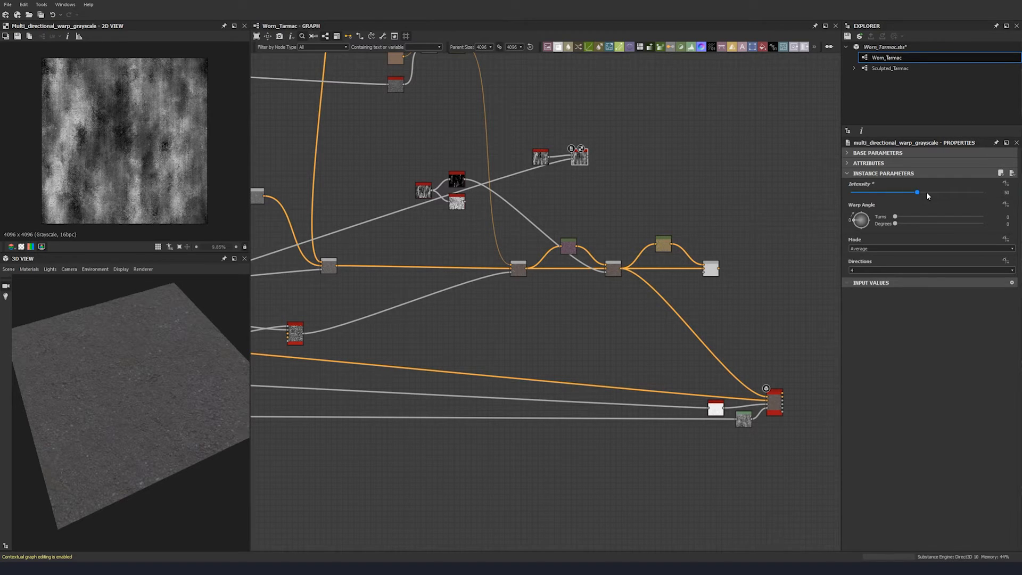
{"action": "double_click", "coordinate": [1009, 224]}
{"action": "type", "text": "-90"}
{"action": "key", "text": "Return"}
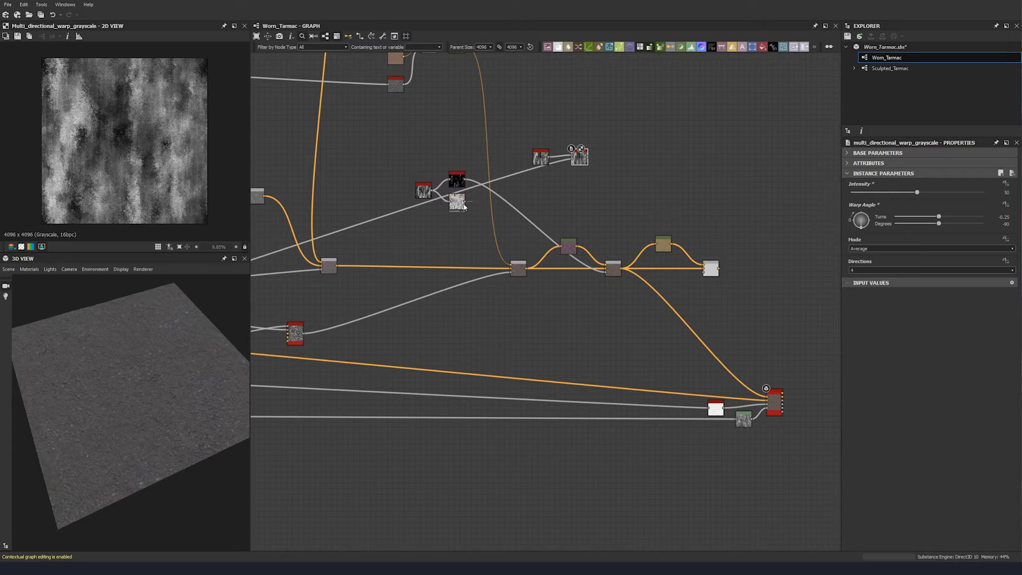
Insert a Blur HQ Grayscale node between the height connection and the Multi Directional Warp's intensity input
{"action": "scroll", "coordinate": [541, 184], "scroll_direction": "up", "scroll_amount": 3}
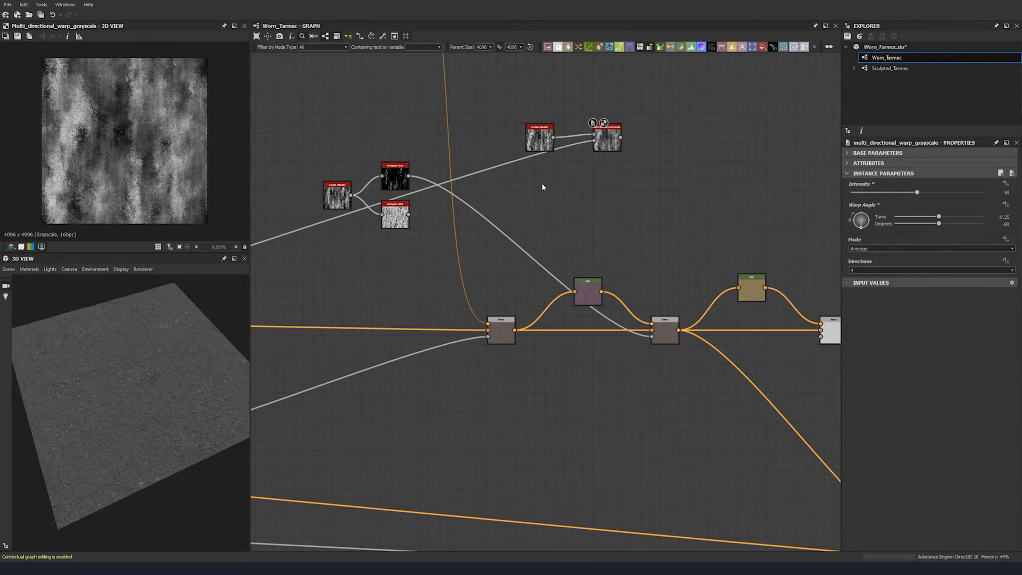
{"action": "key", "text": "space"}
{"action": "type", "text": "blur hq"}
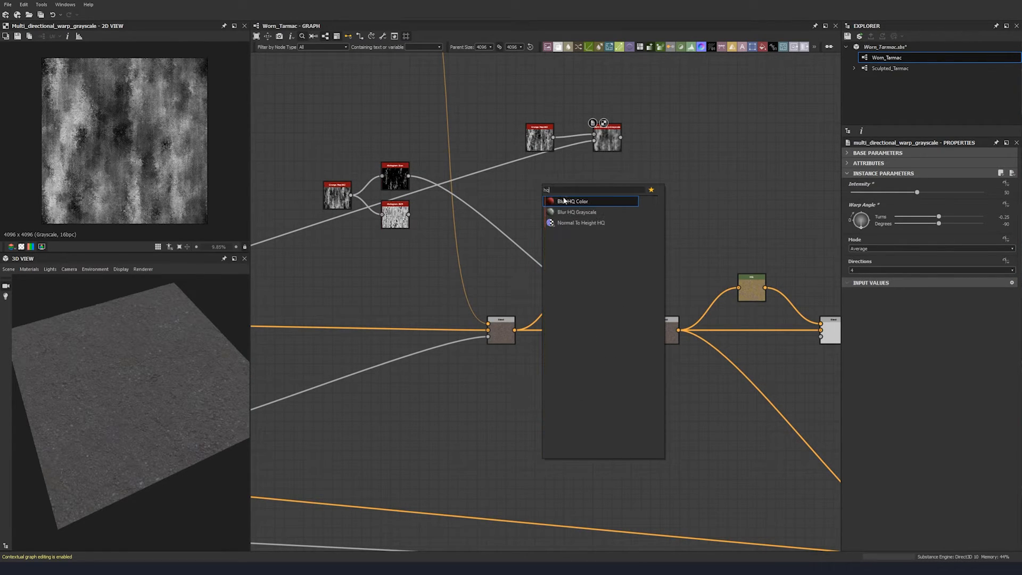
{"action": "key", "text": "Return"}
{"action": "left_click_drag", "start_coordinate": [594, 140], "coordinate": [547, 192], "text": "ctrl+shift"}
{"action": "left_click_drag", "start_coordinate": [600, 146], "coordinate": [598, 144]}
{"action": "left_click_drag", "start_coordinate": [547, 193], "coordinate": [552, 222]}
{"action": "middle_click_drag", "start_coordinate": [569, 215], "coordinate": [543, 215]}
{"action": "left_click", "coordinate": [583, 141]}
{"action": "double_click", "coordinate": [582, 140]}
{"action": "double_click", "coordinate": [520, 218]}
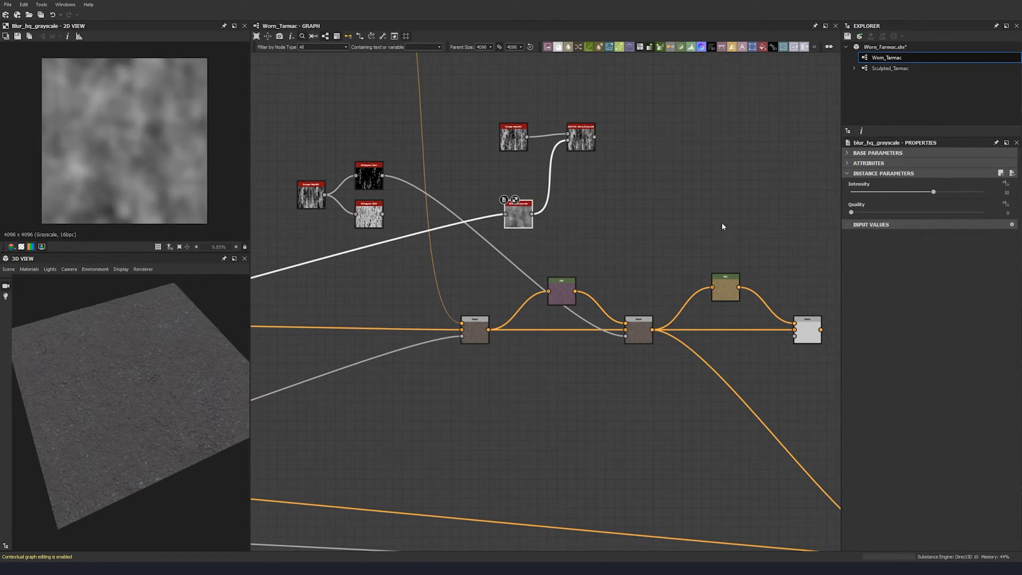
Set the Blur HQ's Quality to 1 and Intensity to 4.68, and preview the Multi Directional Warp
{"action": "left_click_drag", "start_coordinate": [879, 213], "coordinate": [926, 212]}
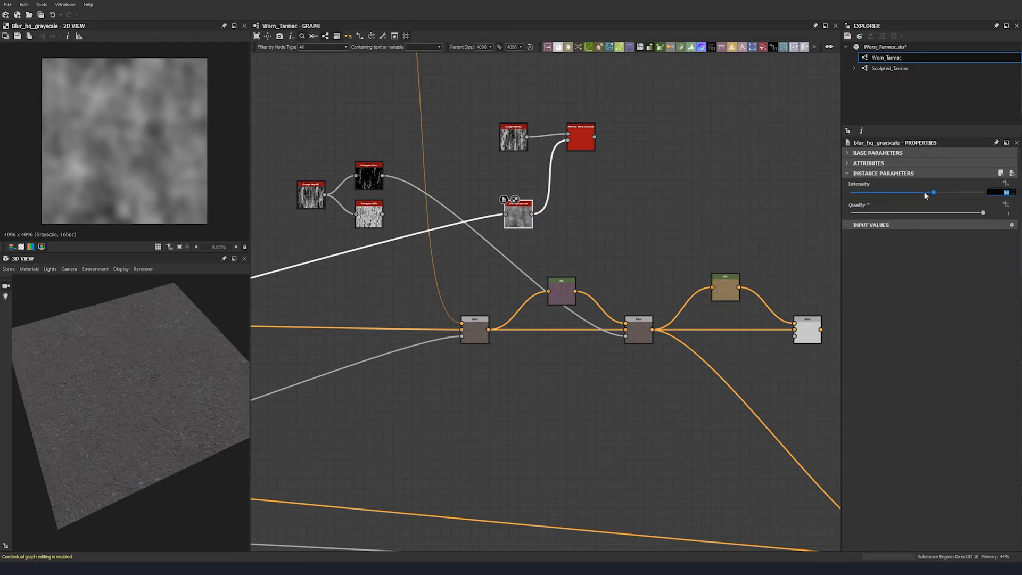
{"action": "type", "text": "4.68"}
{"action": "key", "text": "Return"}
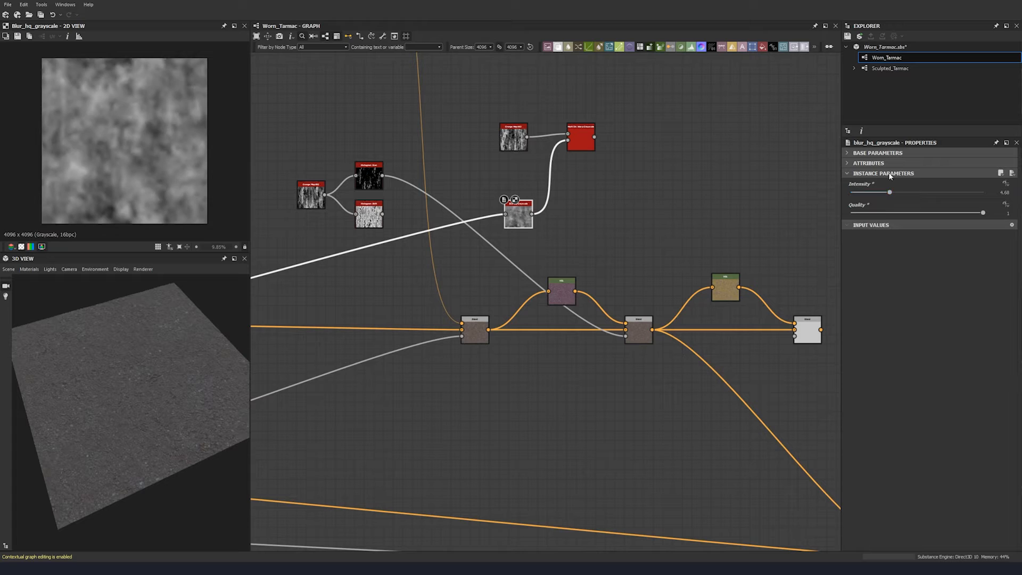
{"action": "scroll", "coordinate": [556, 249], "scroll_direction": "down", "scroll_amount": 4}
{"action": "left_click", "coordinate": [685, 151]}
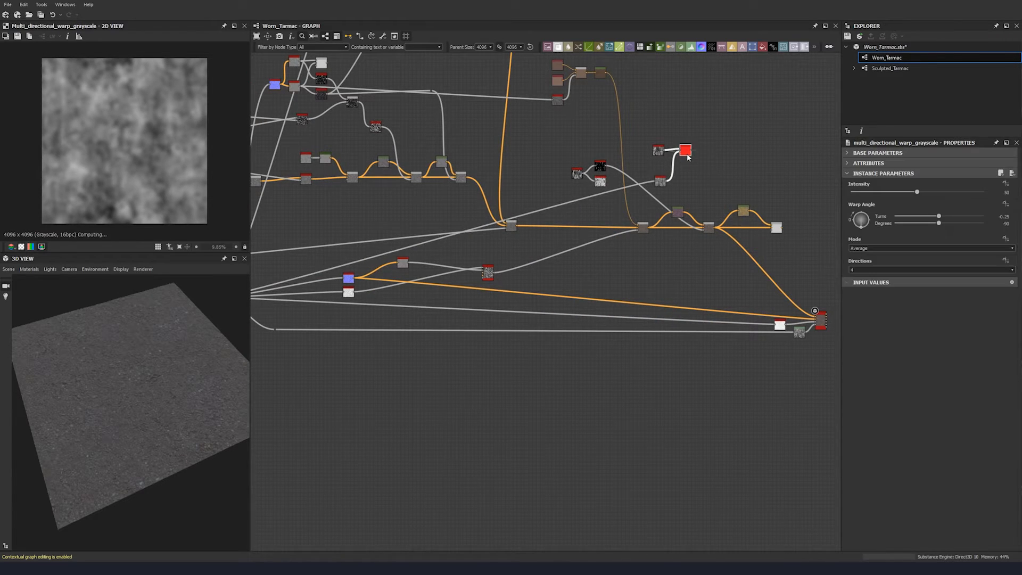
Add a Histogram Range node fed by the final height node and place it below the blue Normal node
{"action": "middle_click_drag", "start_coordinate": [660, 168], "coordinate": [593, 182]}
{"action": "scroll", "coordinate": [593, 183], "scroll_direction": "down", "scroll_amount": 3}
{"action": "scroll", "coordinate": [343, 274], "scroll_direction": "up", "scroll_amount": 2}
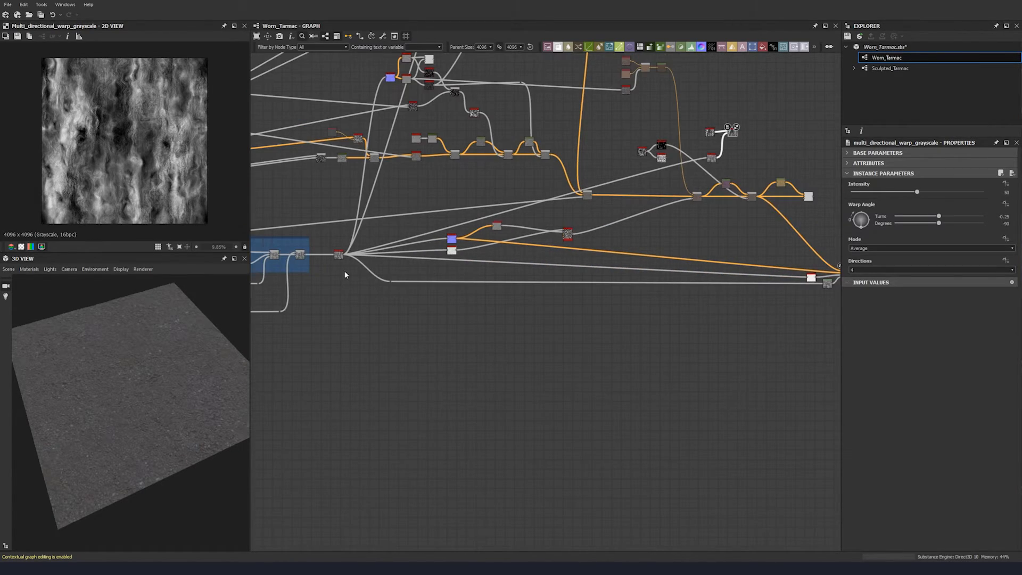
{"action": "key", "text": "space"}
{"action": "type", "text": "rang"}
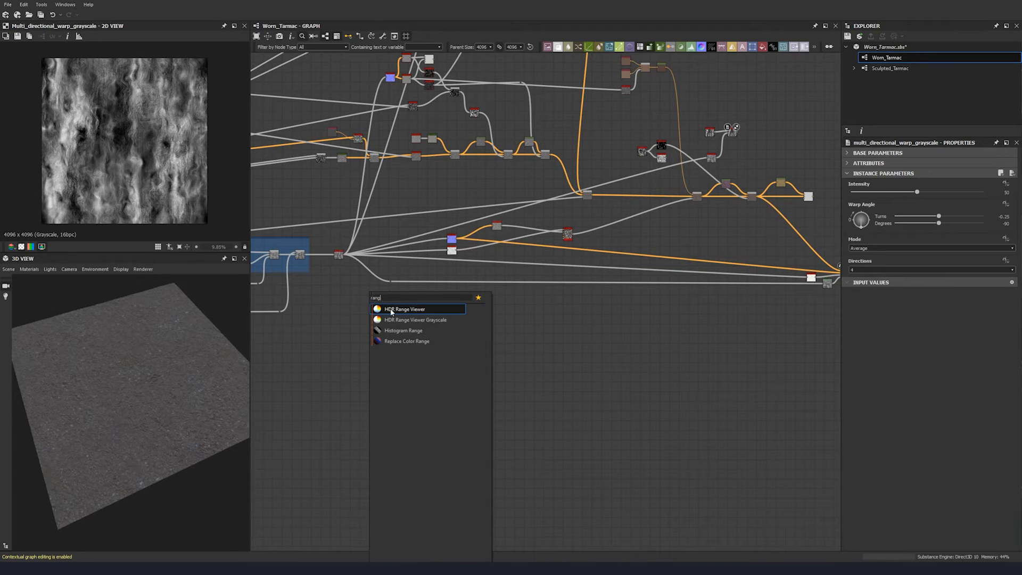
{"action": "left_click", "coordinate": [394, 330]}
{"action": "left_click", "coordinate": [346, 254]}
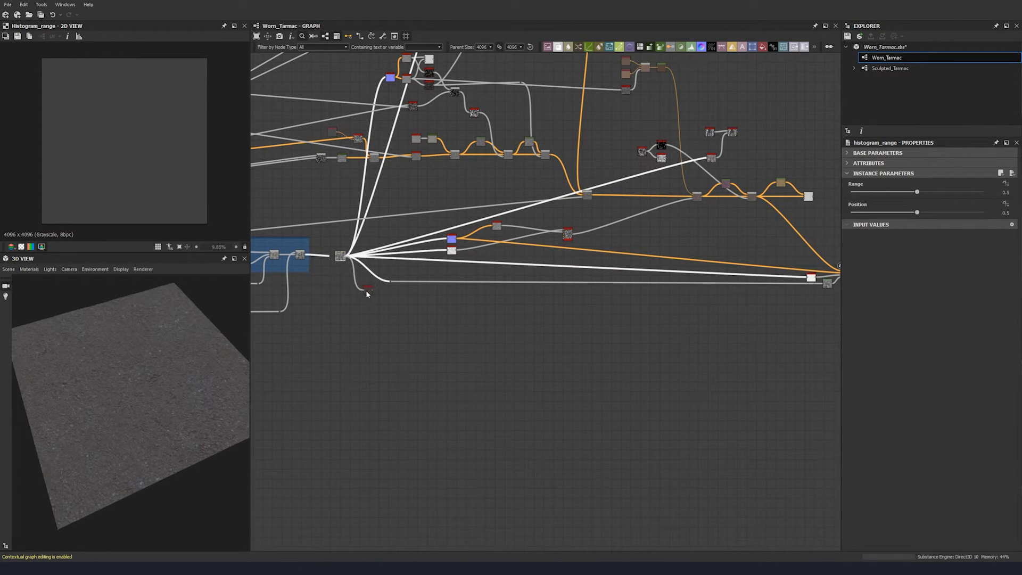
{"action": "left_click_drag", "start_coordinate": [366, 293], "coordinate": [471, 298]}
Replace the Blur HQ's input with the Histogram Range's output
{"action": "middle_click_drag", "start_coordinate": [408, 290], "coordinate": [252, 304]}
{"action": "left_click", "coordinate": [316, 306]}
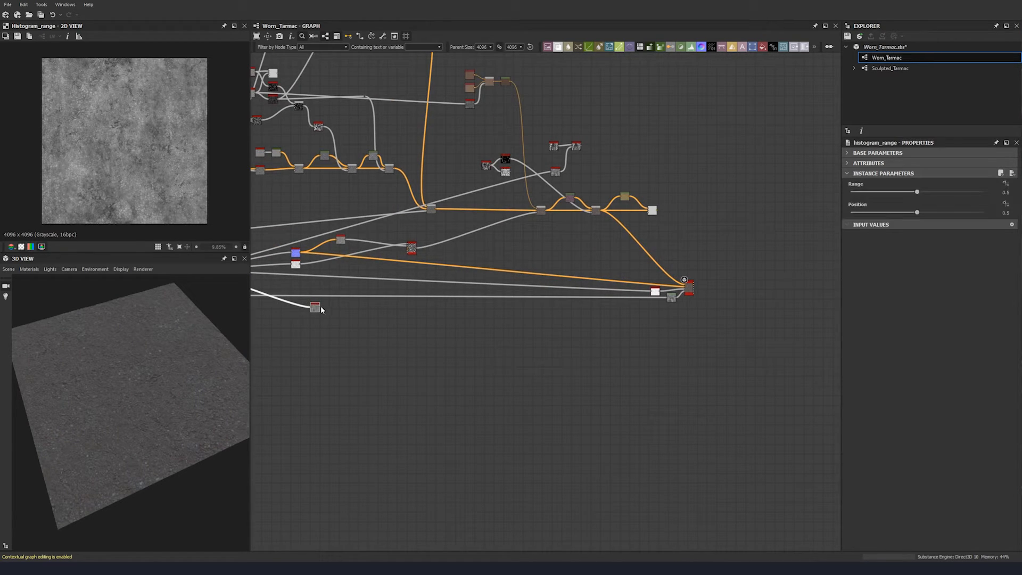
{"action": "left_click_drag", "start_coordinate": [320, 308], "coordinate": [551, 171]}
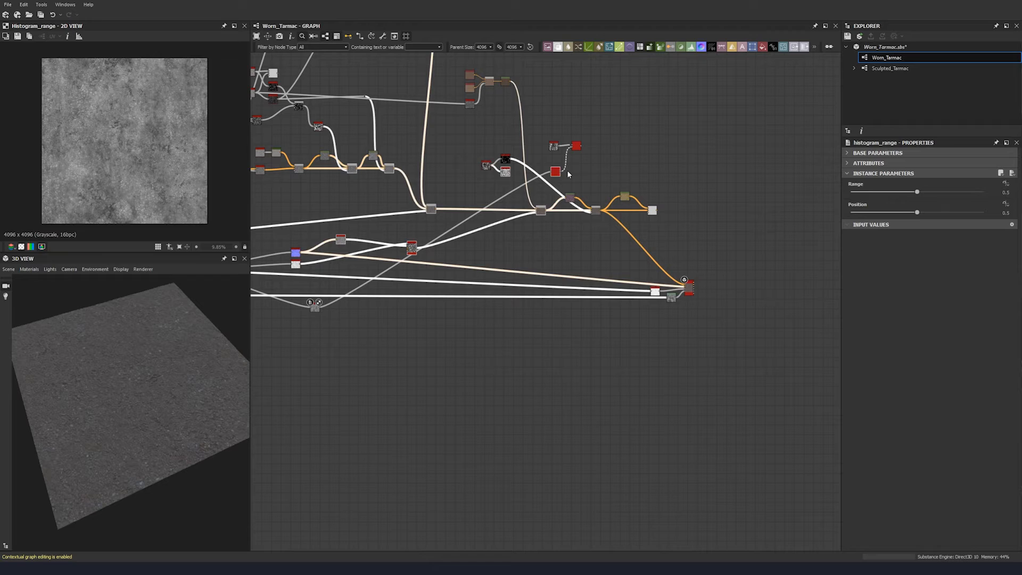
Set the Histogram Range's Range to 0.38 and Position to 0.52
{"action": "left_click", "coordinate": [314, 307]}
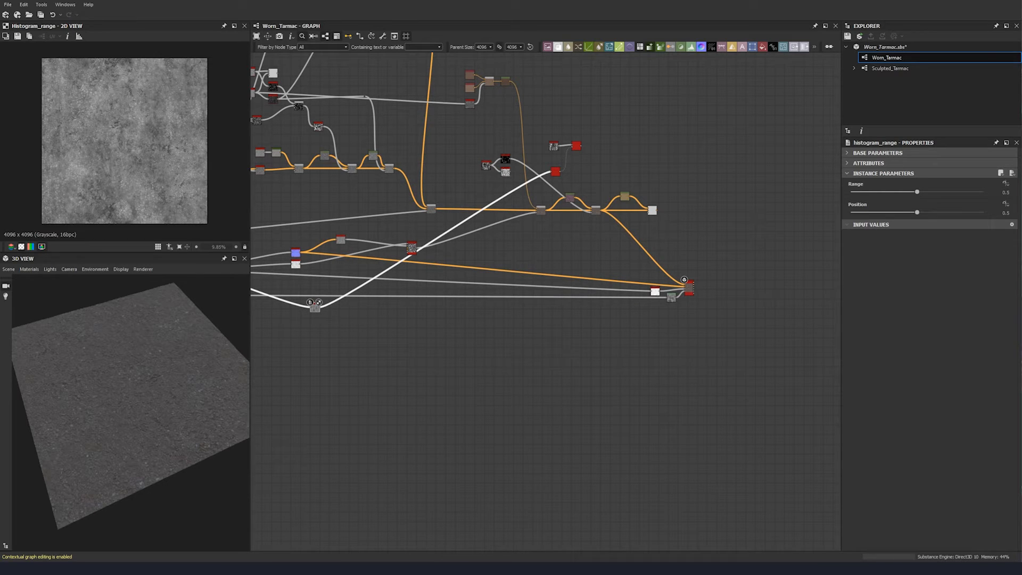
{"action": "left_click", "coordinate": [1006, 192]}
{"action": "type", "text": "0.38"}
{"action": "left_click_drag", "start_coordinate": [993, 215], "coordinate": [1012, 217]}
{"action": "type", "text": "0.52"}
{"action": "key", "text": "Return"}
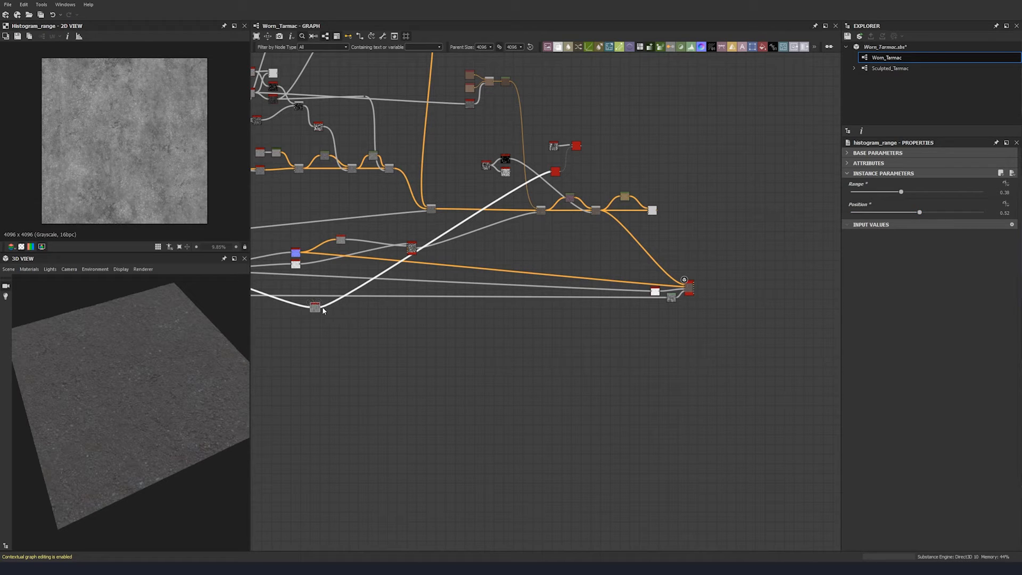
Feed the Histogram Range into the green-header grayscale node leading to the material, and inspect the 3D surface up close
{"action": "left_click_drag", "start_coordinate": [321, 309], "coordinate": [669, 302]}
{"action": "left_click_drag", "start_coordinate": [159, 367], "coordinate": [211, 327]}
{"action": "scroll", "coordinate": [210, 326], "scroll_direction": "up", "scroll_amount": 6}
{"action": "scroll", "coordinate": [148, 330], "scroll_direction": "down", "scroll_amount": 5}
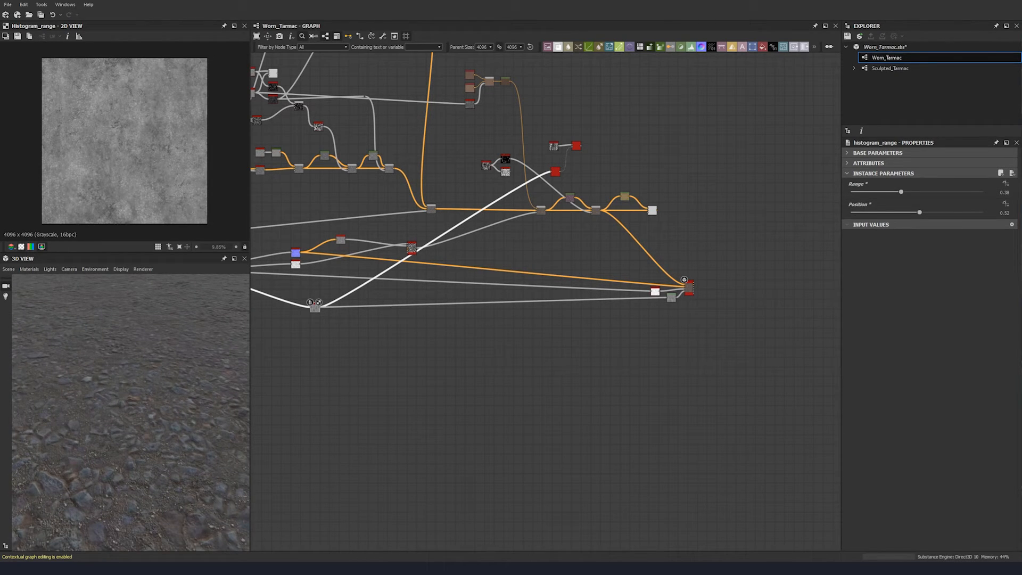
{"action": "left_click_drag", "start_coordinate": [314, 308], "coordinate": [322, 304]}
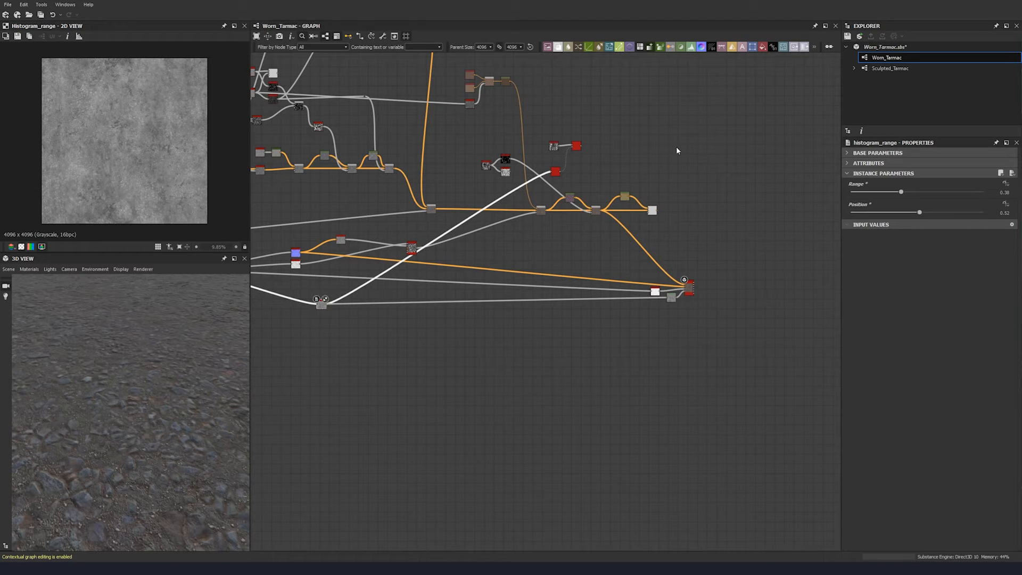
Move the Blur HQ node closer to the Grunge Map copy and preview the Multi Directional Warp
{"action": "middle_click_drag", "start_coordinate": [677, 150], "coordinate": [578, 179]}
{"action": "scroll", "coordinate": [477, 181], "scroll_direction": "up", "scroll_amount": 3}
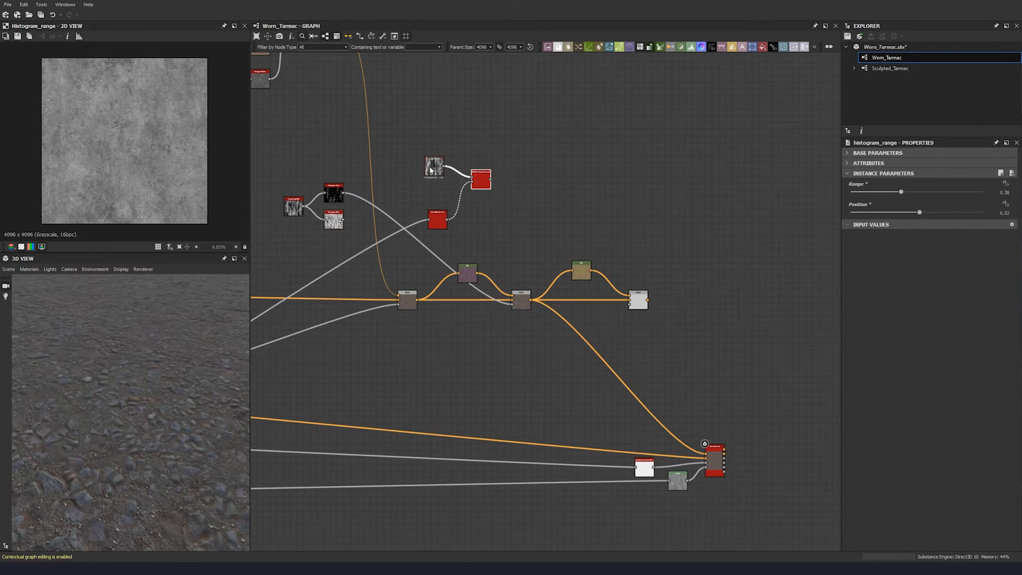
{"action": "left_click_drag", "start_coordinate": [437, 218], "coordinate": [436, 199]}
{"action": "double_click", "coordinate": [480, 179]}
{"action": "middle_click_drag", "start_coordinate": [506, 256], "coordinate": [397, 237]}
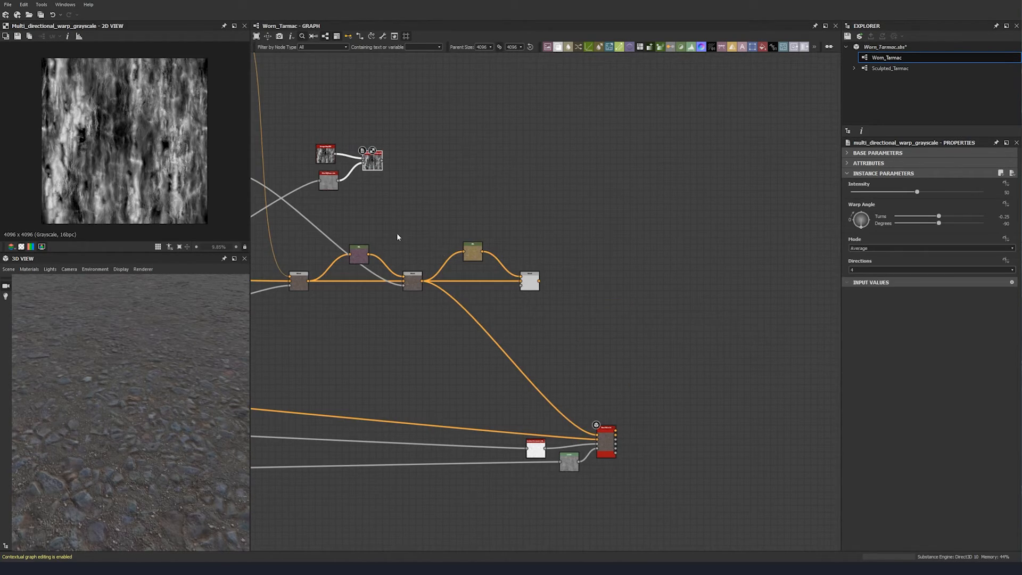
Add a Directional Warp node and connect the Multi Directional Warp's output to its main input
{"action": "middle_click_drag", "start_coordinate": [412, 170], "coordinate": [424, 174]}
{"action": "key", "text": "space"}
{"action": "left_click", "coordinate": [462, 229]}
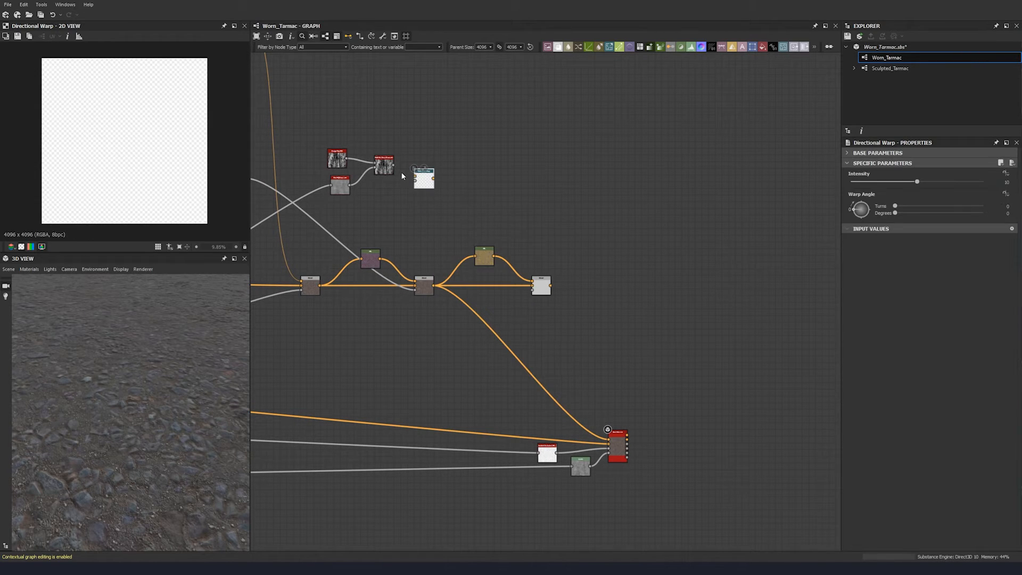
{"action": "left_click_drag", "start_coordinate": [394, 165], "coordinate": [415, 177]}
Connect the final height node beside the blue frame to the Directional Warp's intensity input
{"action": "scroll", "coordinate": [320, 266], "scroll_direction": "down", "scroll_amount": 5}
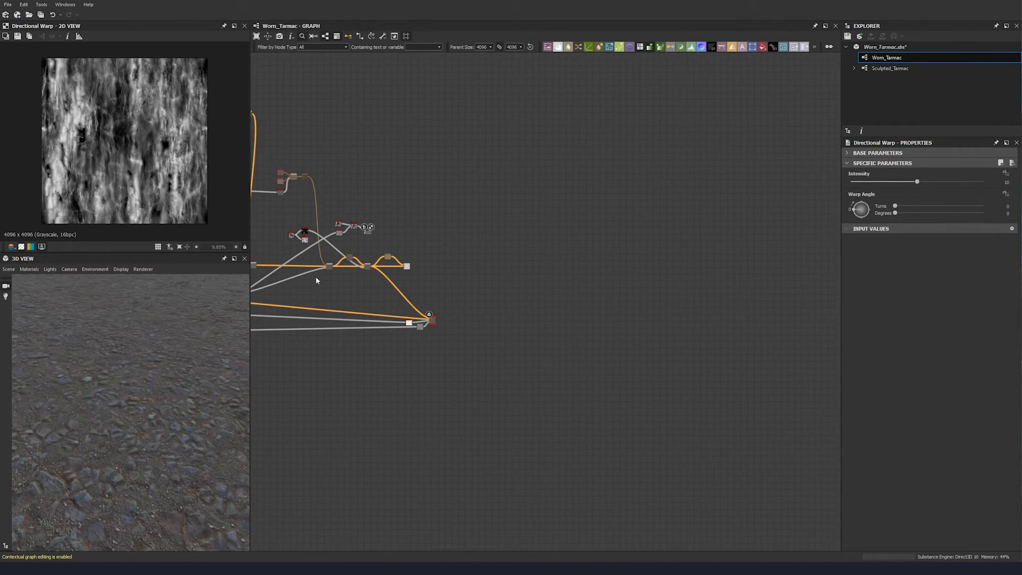
{"action": "scroll", "coordinate": [316, 280], "scroll_direction": "up", "scroll_amount": 5}
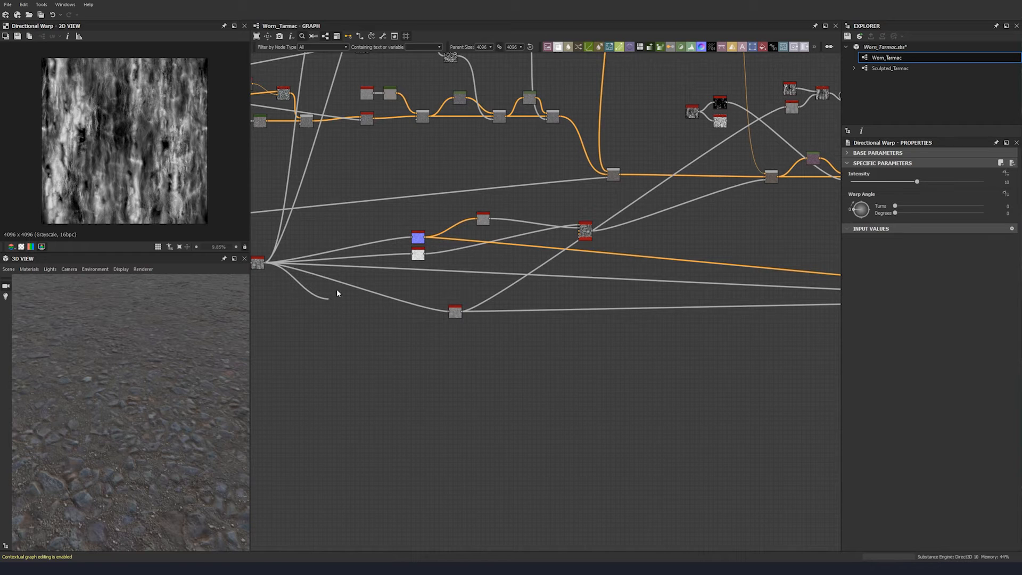
{"action": "scroll", "coordinate": [461, 318], "scroll_direction": "up", "scroll_amount": 2}
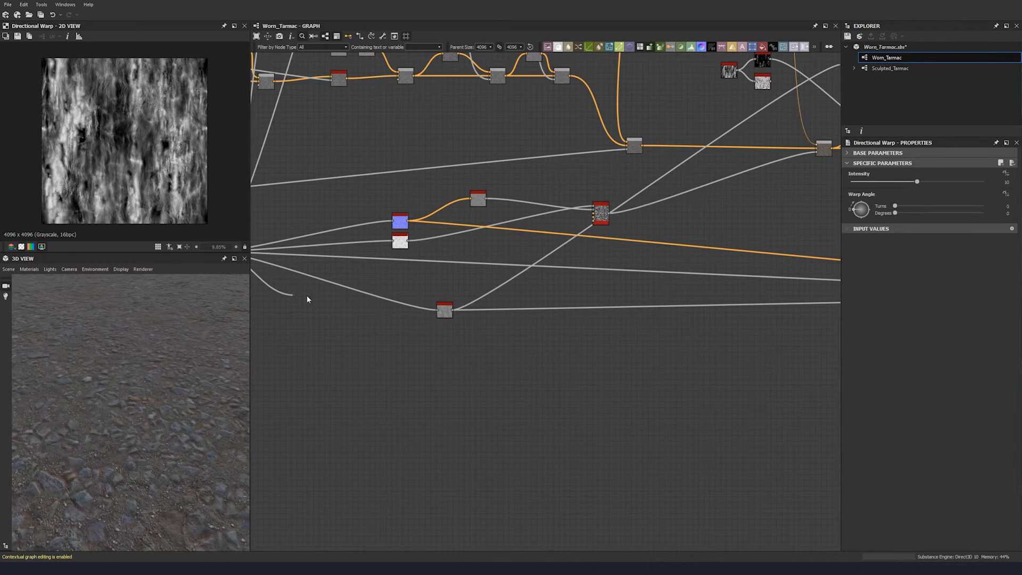
{"action": "left_click_drag", "start_coordinate": [295, 296], "coordinate": [558, 163]}
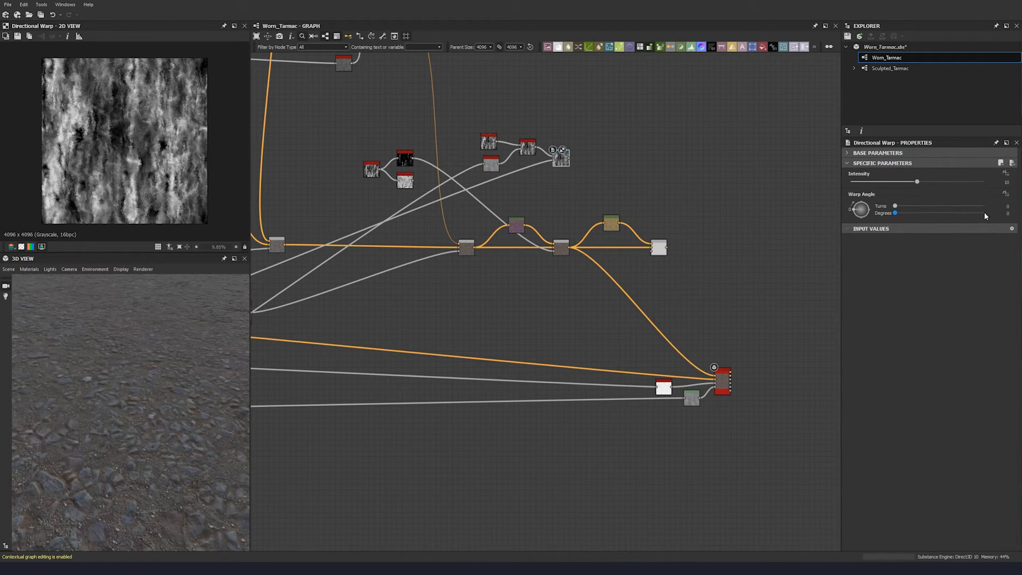
Set the Directional Warp's Warp Angle to -272 degrees and its Intensity to 30
{"action": "left_click", "coordinate": [1007, 212]}
{"action": "left_click", "coordinate": [1009, 213]}
{"action": "type", "text": "-272"}
{"action": "key", "text": "Return"}
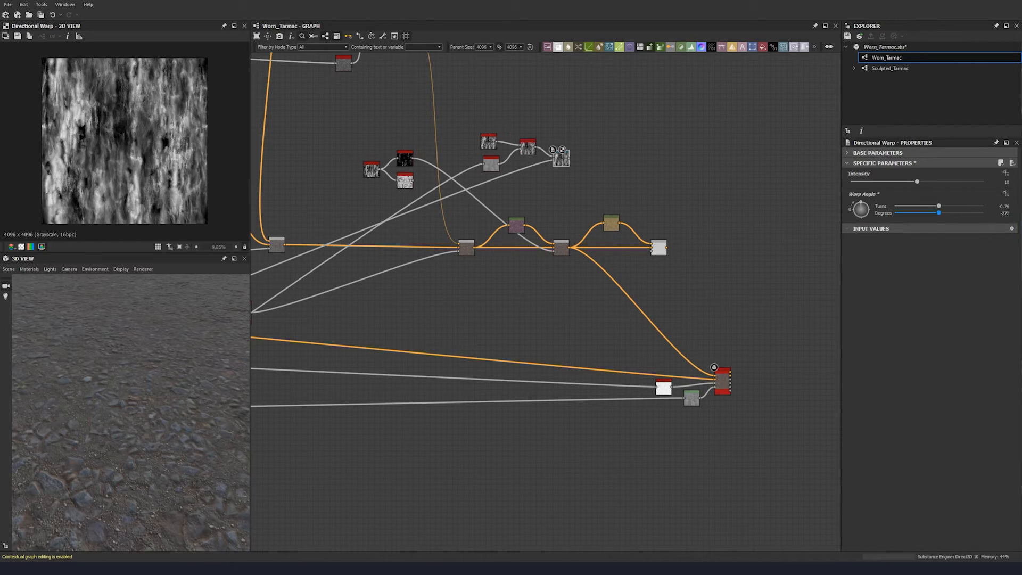
{"action": "left_click", "coordinate": [1006, 182]}
{"action": "type", "text": "30"}
{"action": "key", "text": "Return"}
Add a Histogram Scan node after the Directional Warp
{"action": "middle_click_drag", "start_coordinate": [564, 161], "coordinate": [464, 177]}
{"action": "key", "text": "space"}
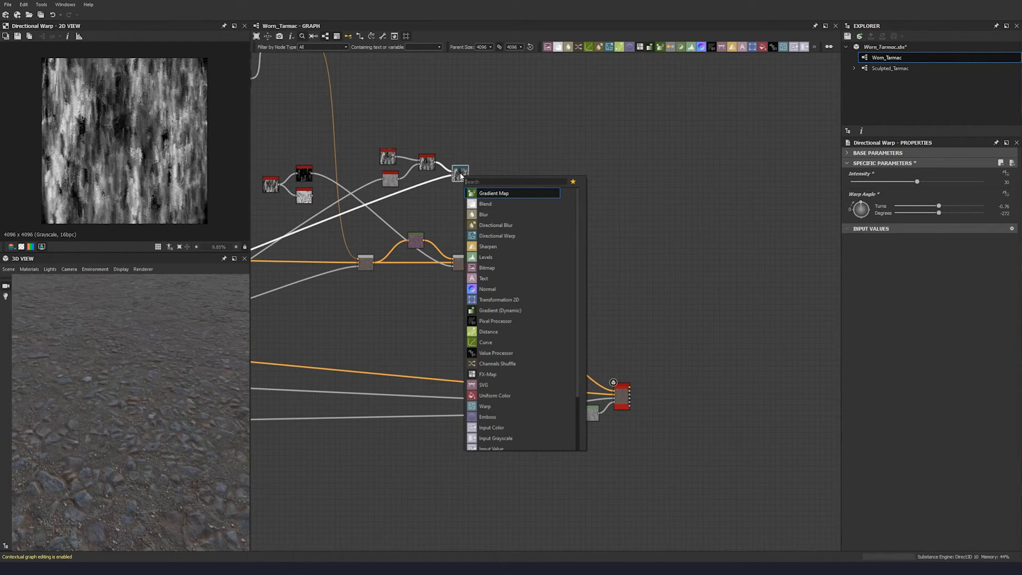
{"action": "type", "text": "hsv"}
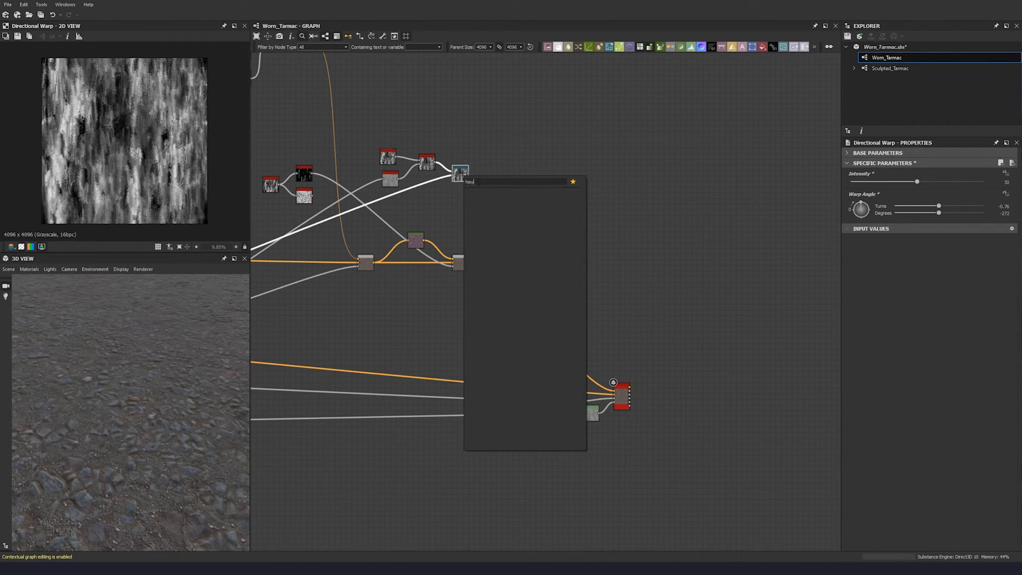
{"action": "type", "text": "hist"}
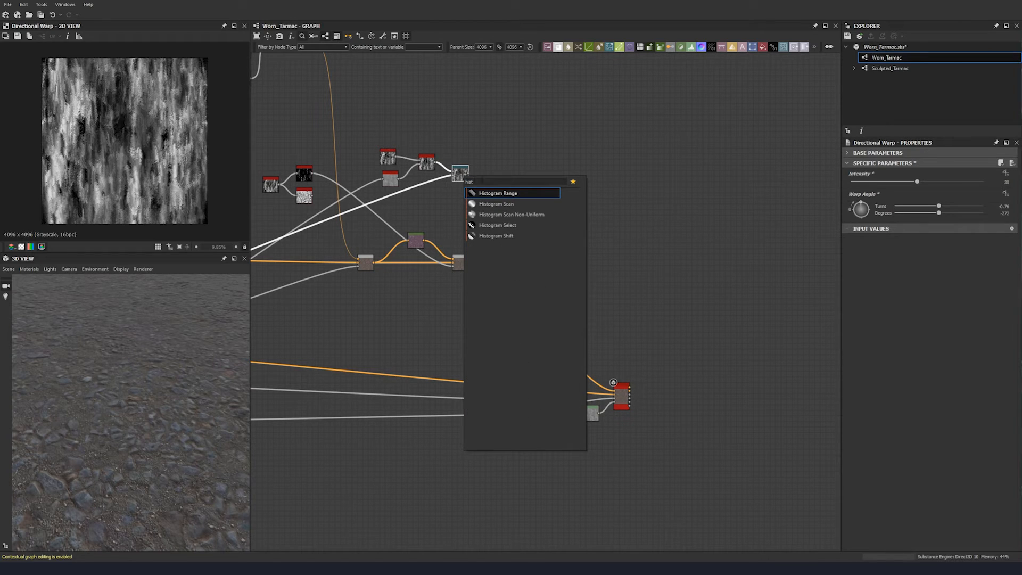
{"action": "key", "text": "Down"}
{"action": "key", "text": "Return"}
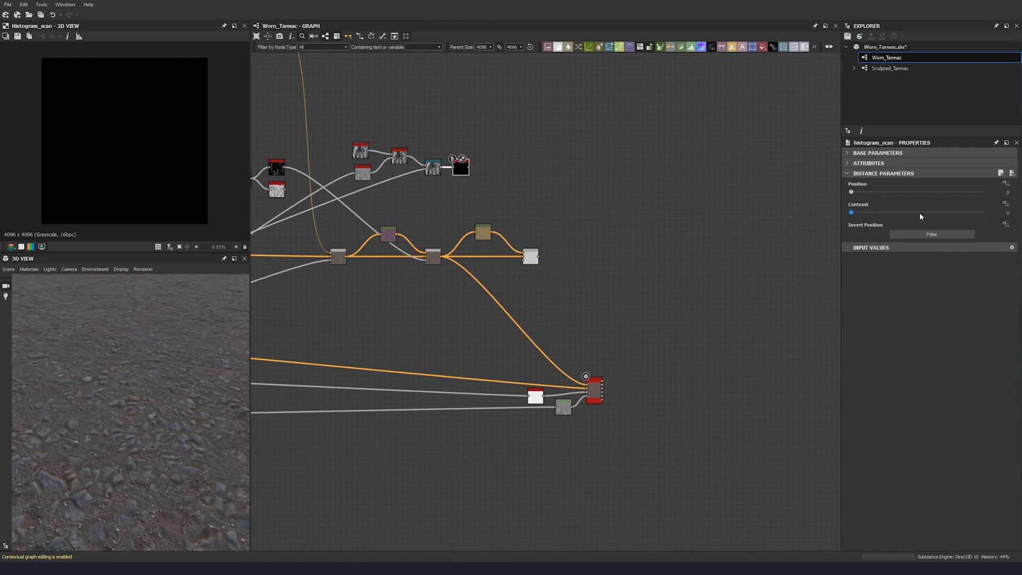
Set the Histogram Scan's Position to 0.29 and connect its output to the last Blend's mask input
{"action": "left_click", "coordinate": [993, 192]}
{"action": "type", "text": "0.29"}
{"action": "key", "text": "Return"}
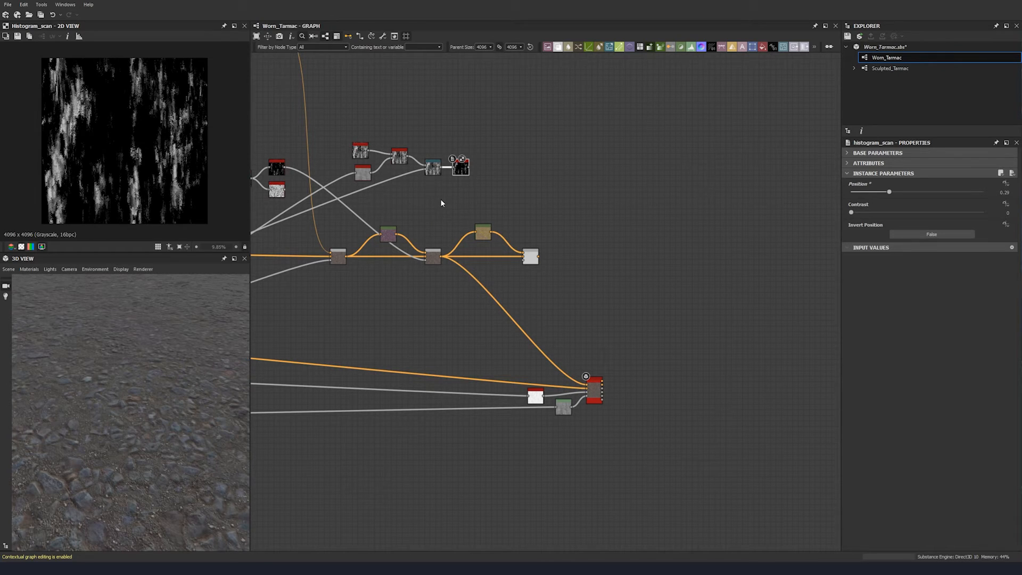
{"action": "left_click_drag", "start_coordinate": [469, 166], "coordinate": [519, 259]}
{"action": "double_click", "coordinate": [519, 259]}
{"action": "double_click", "coordinate": [430, 237]}
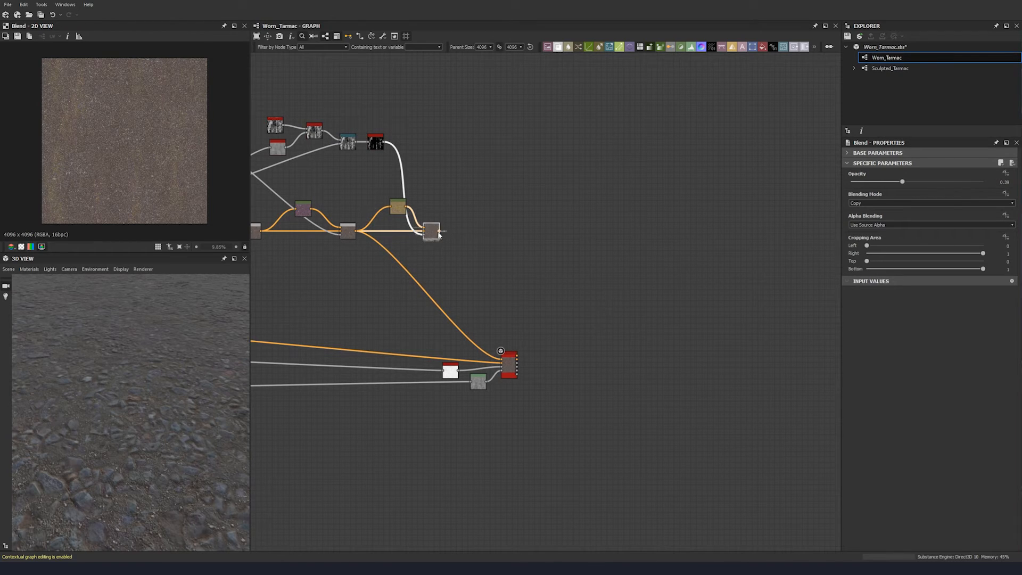
{"action": "left_click_drag", "start_coordinate": [432, 233], "coordinate": [437, 233]}
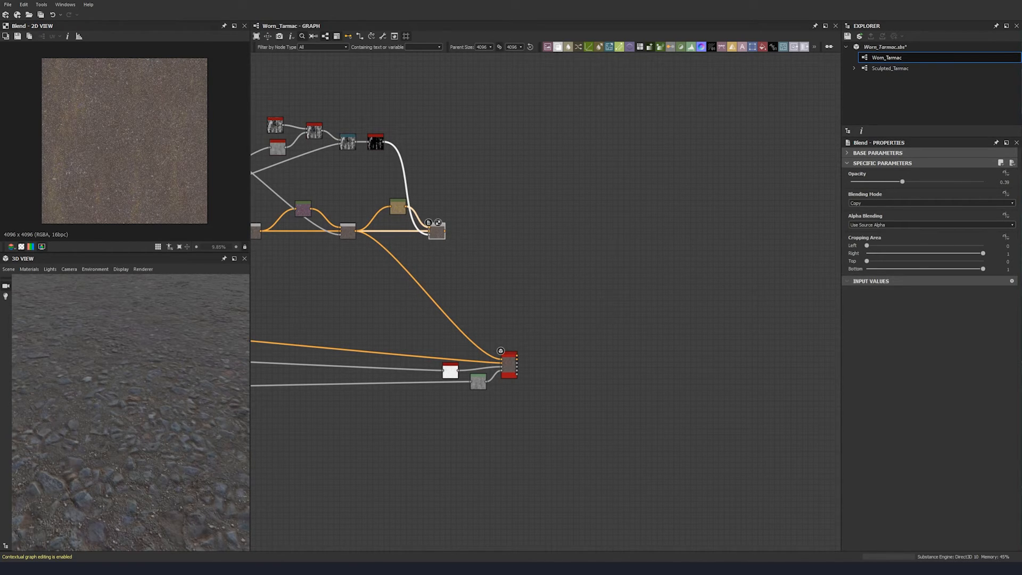
Set the last Blend's Opacity to 0.24 and reroute the Base Material's colour connection to come from it
{"action": "double_click", "coordinate": [1005, 181]}
{"action": "type", "text": "0.24"}
{"action": "key", "text": "Return"}
{"action": "left_click_drag", "start_coordinate": [355, 231], "coordinate": [444, 233]}
{"action": "mouse_move", "coordinate": [176, 379]}
{"action": "left_mouse_down"}
{"action": "mouse_move", "coordinate": [66, 397]}
{"action": "mouse_move", "coordinate": [160, 379]}
{"action": "left_mouse_up"}
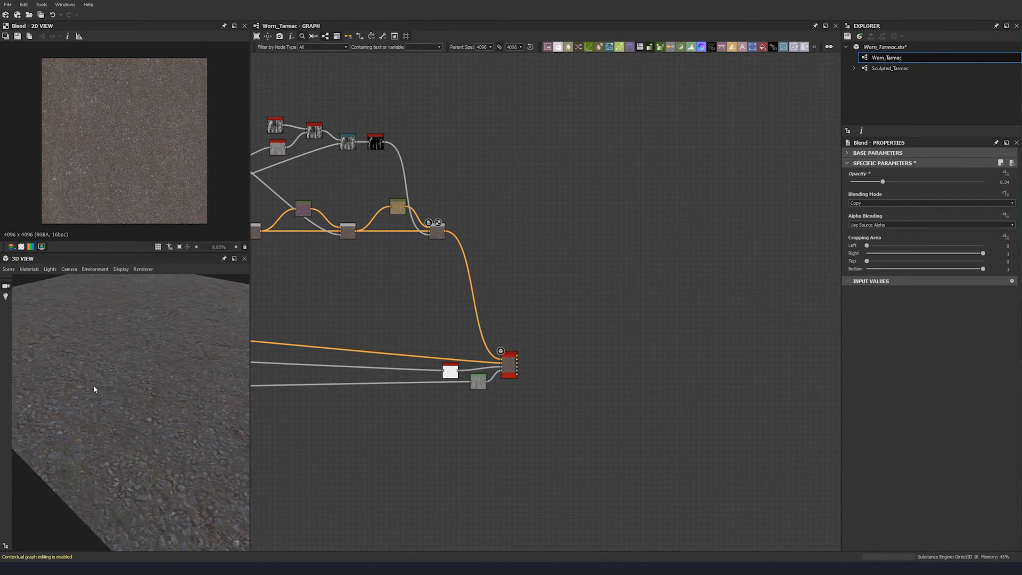
{"action": "left_click_drag", "start_coordinate": [94, 385], "coordinate": [201, 386]}
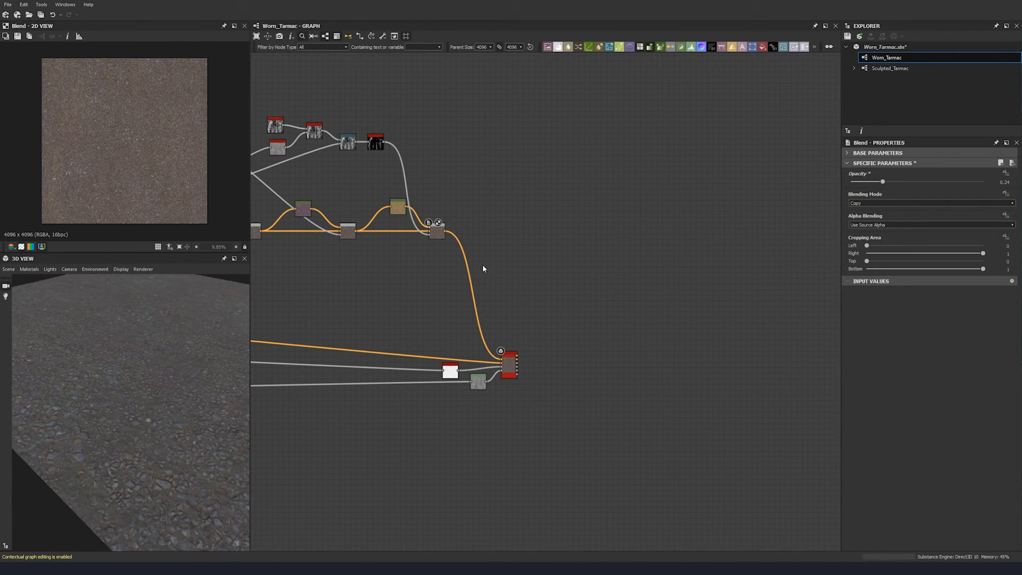
Duplicate the yellow HSL and its Blend, and place the copies after the last Blend to continue the colour chain
{"action": "middle_click_drag", "start_coordinate": [503, 299], "coordinate": [450, 290]}
{"action": "left_click_drag", "start_coordinate": [408, 187], "coordinate": [346, 233]}
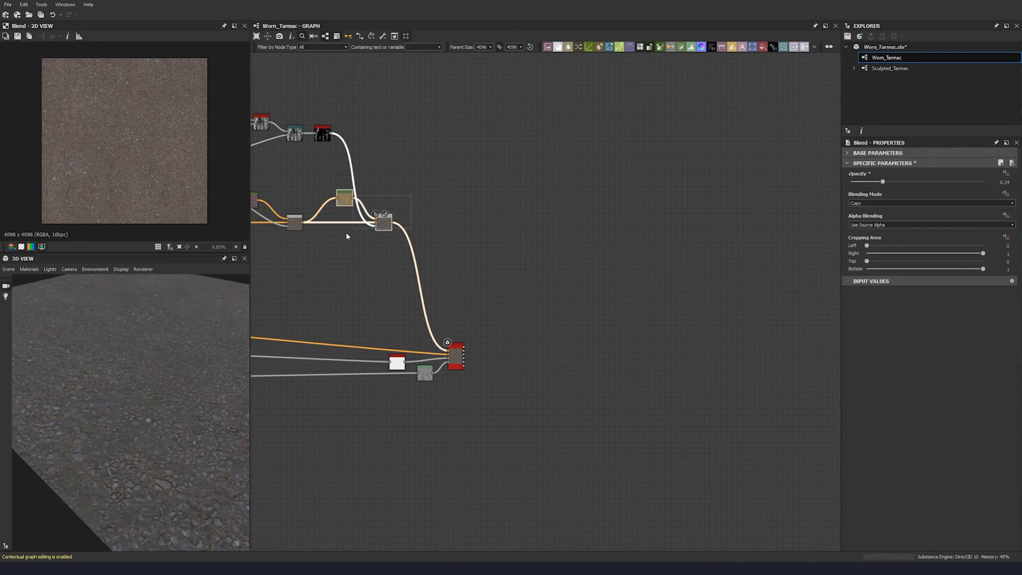
{"action": "key", "text": "ctrl+d"}
{"action": "left_click_drag", "start_coordinate": [531, 289], "coordinate": [467, 224]}
{"action": "left_click", "coordinate": [467, 224]}
{"action": "middle_click_drag", "start_coordinate": [472, 330], "coordinate": [486, 360]}
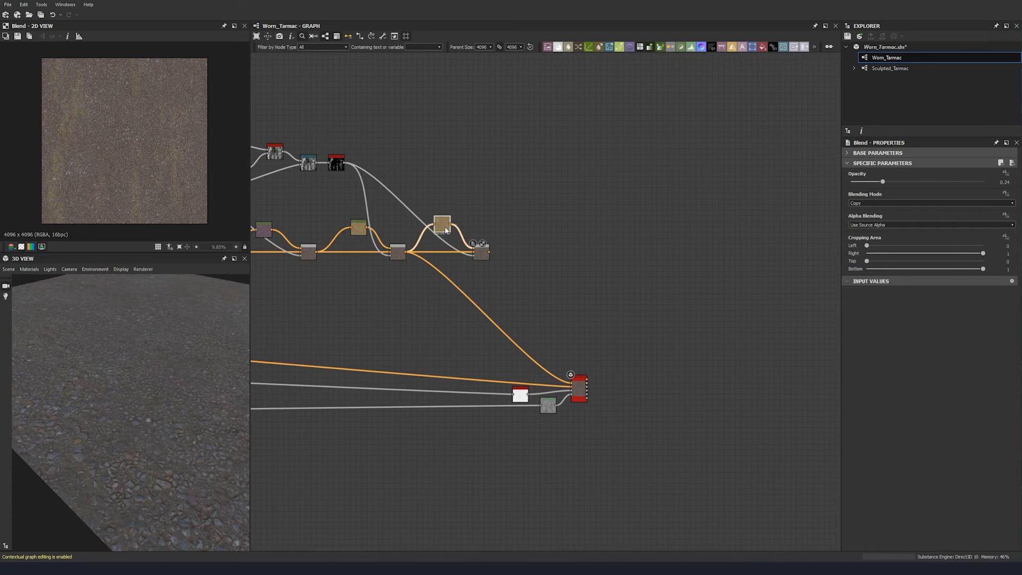
Set the duplicated HSL node's Hue to 0.31
{"action": "left_click", "coordinate": [442, 223]}
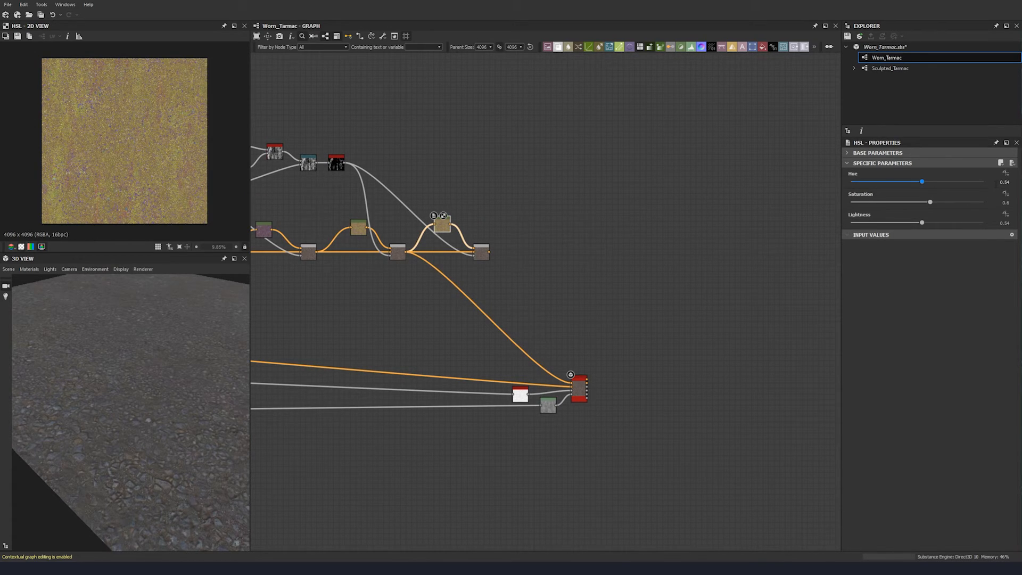
{"action": "left_click", "coordinate": [1004, 182]}
{"action": "type", "text": "0.31"}
{"action": "key", "text": "Return"}
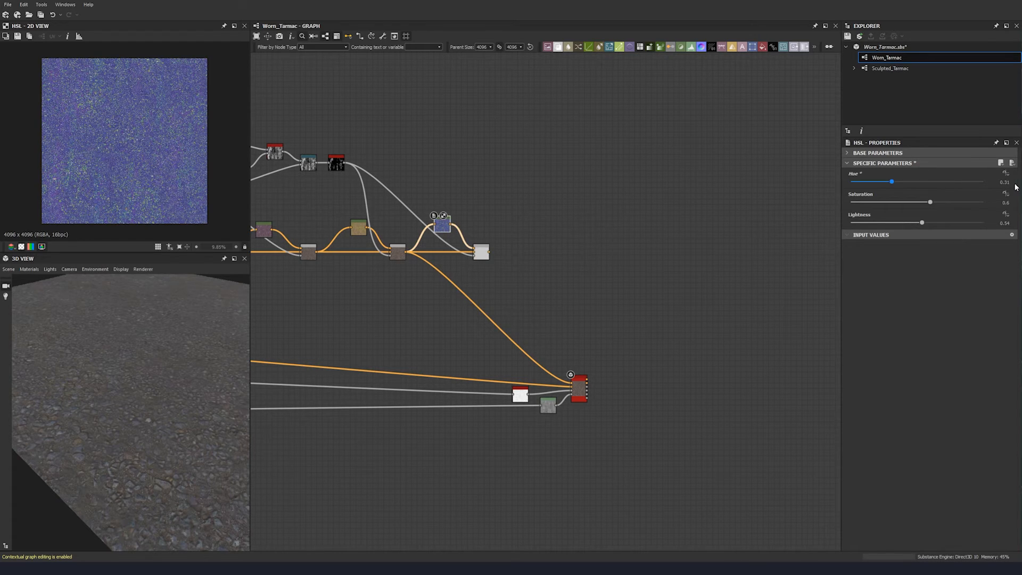
{"action": "left_click", "coordinate": [1005, 202]}
{"action": "key", "text": "Tab"}
Duplicate the first Histogram Scan above the new HSL and feed it from the light grunge node beneath the original scan
{"action": "middle_click_drag", "start_coordinate": [348, 191], "coordinate": [533, 194]}
{"action": "left_click_drag", "start_coordinate": [335, 188], "coordinate": [335, 194]}
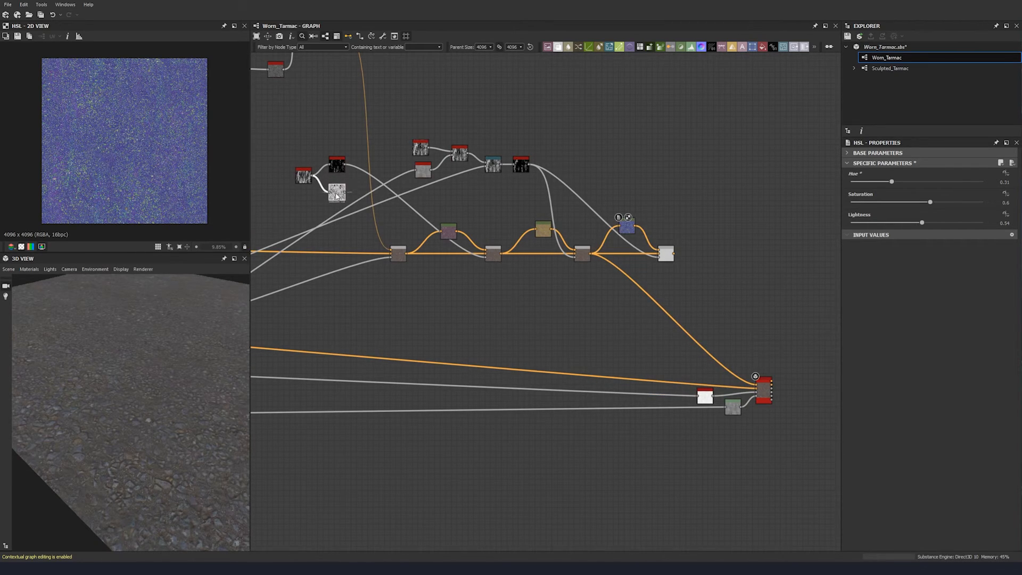
{"action": "left_click", "coordinate": [332, 171]}
{"action": "key", "text": "ctrl+d"}
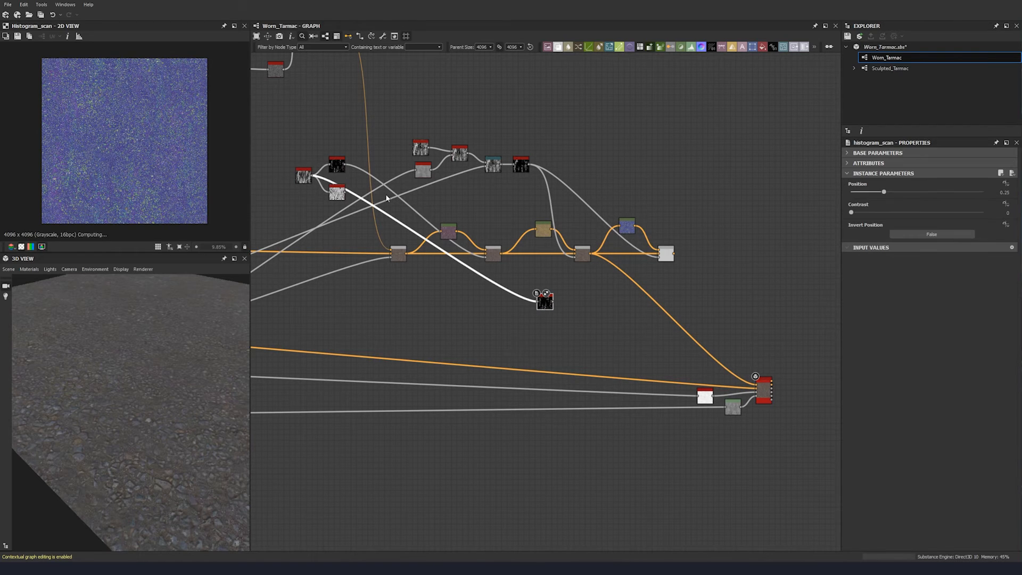
{"action": "left_click_drag", "start_coordinate": [544, 304], "coordinate": [492, 206]}
{"action": "left_click_drag", "start_coordinate": [345, 193], "coordinate": [603, 195]}
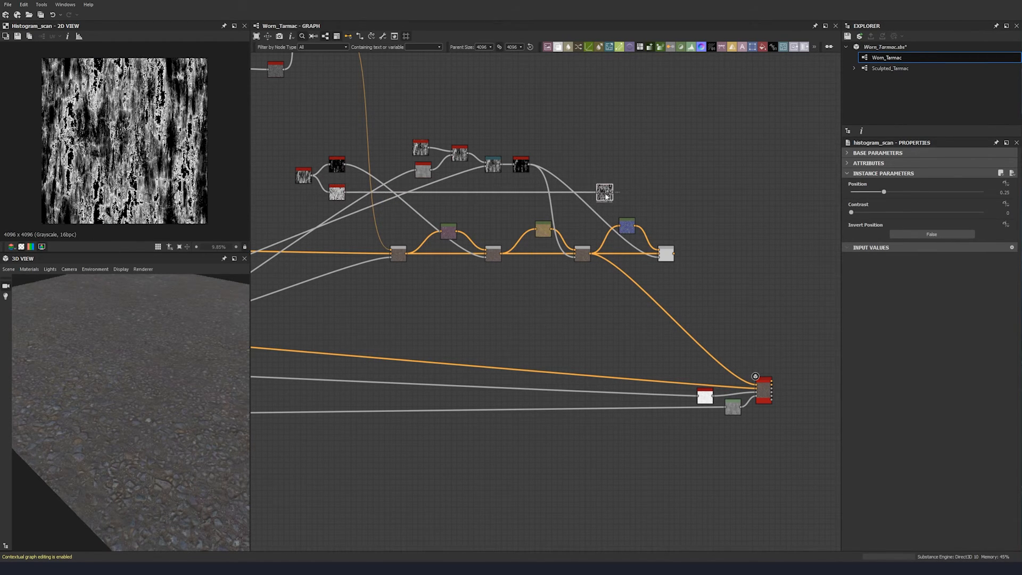
Set the duplicated Histogram Scan's Position to 0.08 and connect it to the new Blend's mask input
{"action": "left_click_drag", "start_coordinate": [996, 192], "coordinate": [1018, 192]}
{"action": "type", "text": "0.08"}
{"action": "key", "text": "Return"}
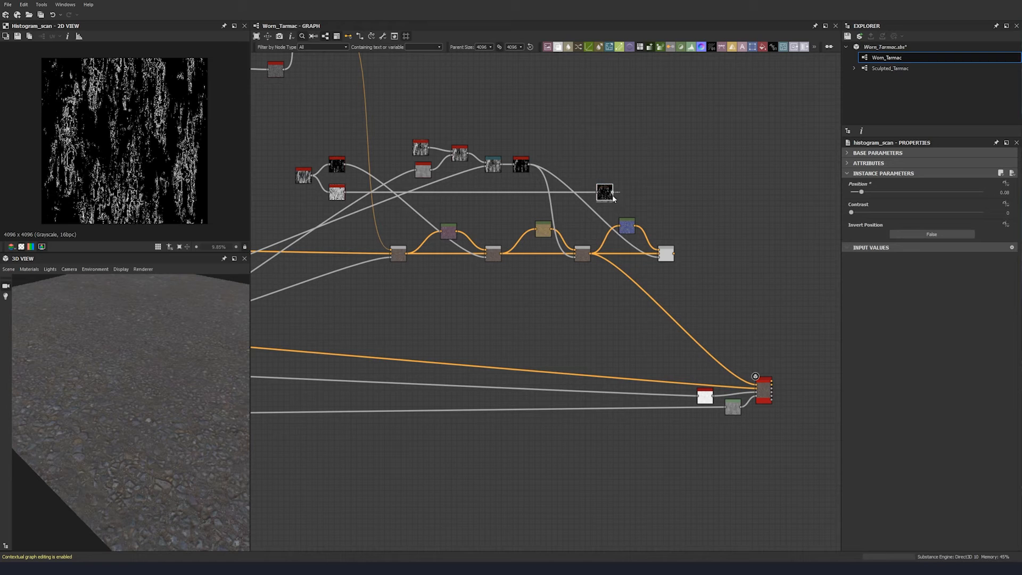
{"action": "left_click_drag", "start_coordinate": [613, 192], "coordinate": [663, 255]}
{"action": "middle_click_drag", "start_coordinate": [672, 286], "coordinate": [584, 275]}
Set the new Blend's Opacity to 0.22 and reroute the Base Material's colour connection to come from it
{"action": "double_click", "coordinate": [577, 242]}
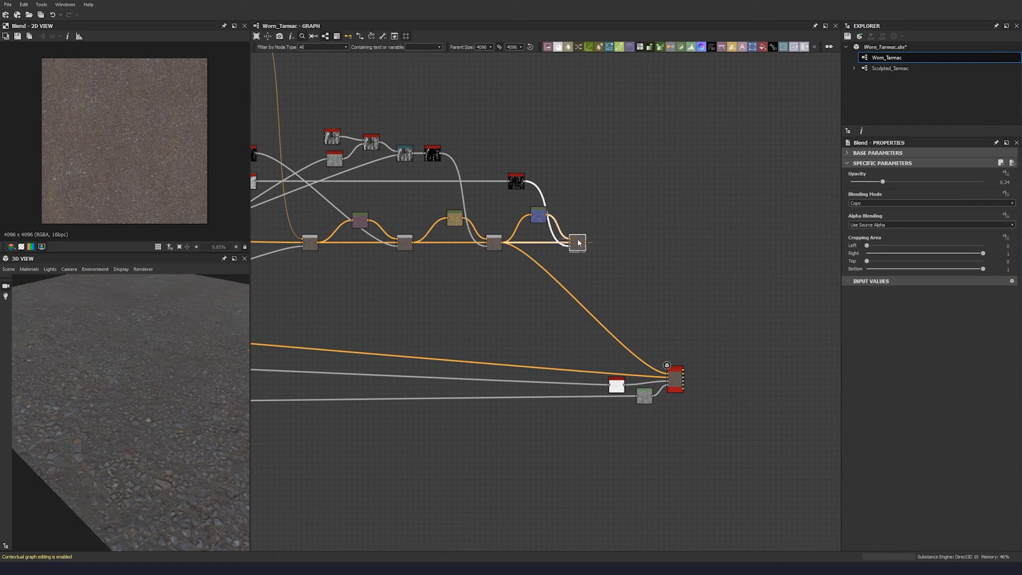
{"action": "double_click", "coordinate": [1004, 181]}
{"action": "type", "text": "0.22"}
{"action": "key", "text": "Return"}
{"action": "double_click", "coordinate": [494, 245]}
{"action": "double_click", "coordinate": [574, 247]}
{"action": "left_click_drag", "start_coordinate": [503, 247], "coordinate": [585, 243], "text": "shift"}
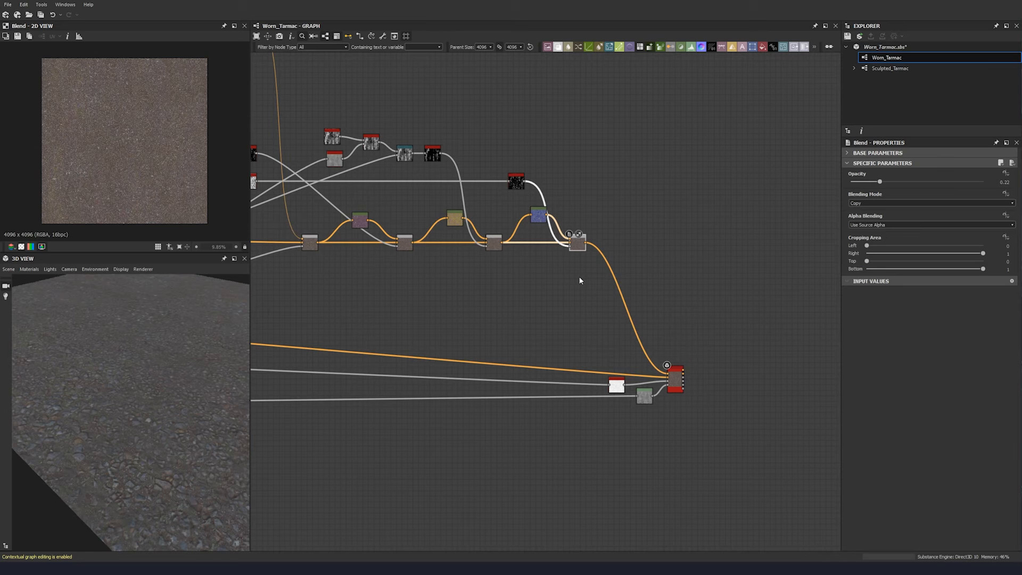
{"action": "left_click_drag", "start_coordinate": [155, 440], "coordinate": [185, 432]}
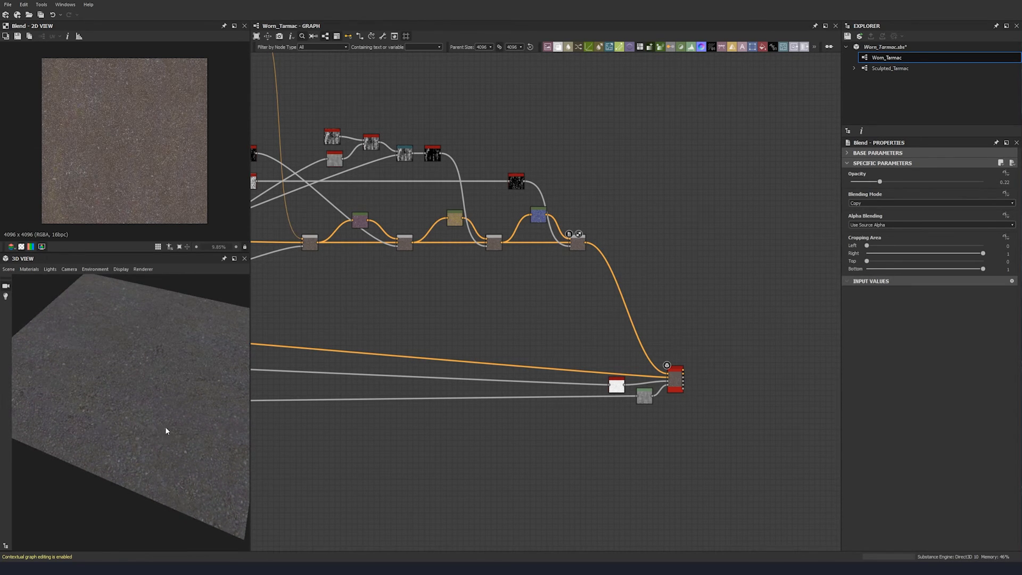
{"action": "left_click_drag", "start_coordinate": [199, 435], "coordinate": [145, 424]}
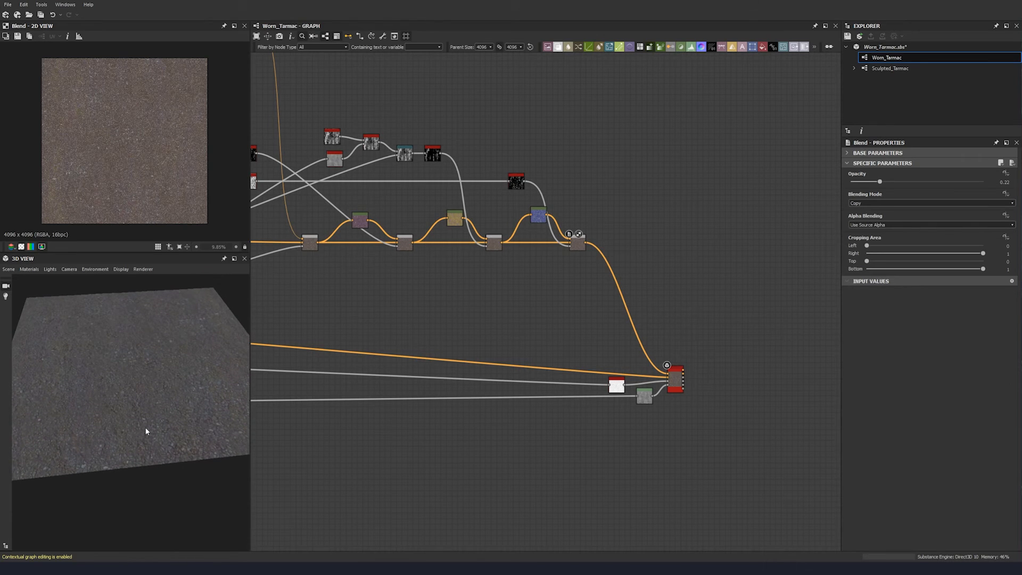
{"action": "left_click_drag", "start_coordinate": [241, 365], "coordinate": [207, 373]}
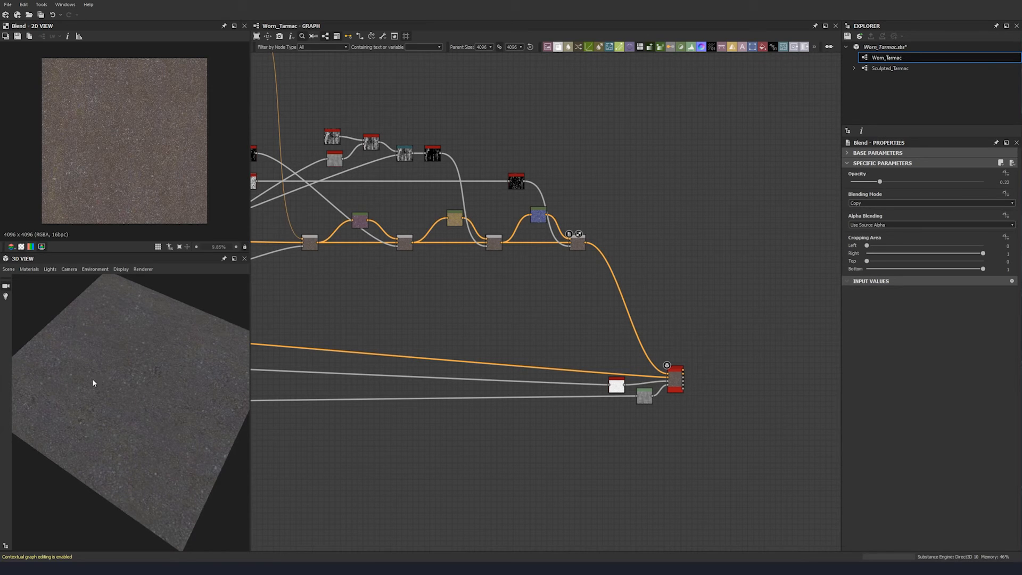
{"action": "left_click_drag", "start_coordinate": [94, 381], "coordinate": [123, 375]}
Move the Base Material group farther from the chain, add a Blend node and connect the last Blend to its background input
{"action": "middle_click_drag", "start_coordinate": [589, 328], "coordinate": [397, 286]}
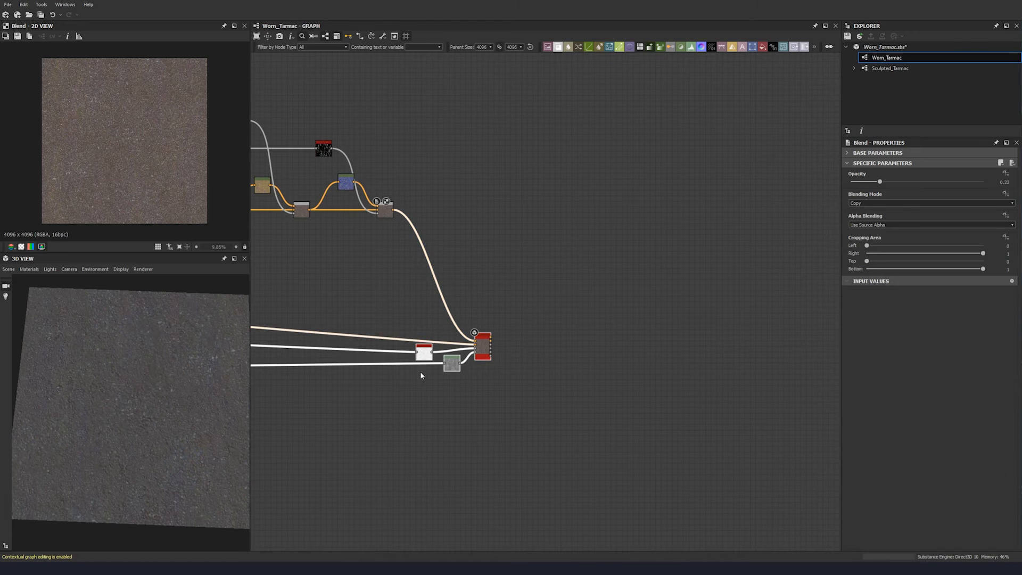
{"action": "left_click_drag", "start_coordinate": [424, 352], "coordinate": [547, 349]}
{"action": "key", "text": "space"}
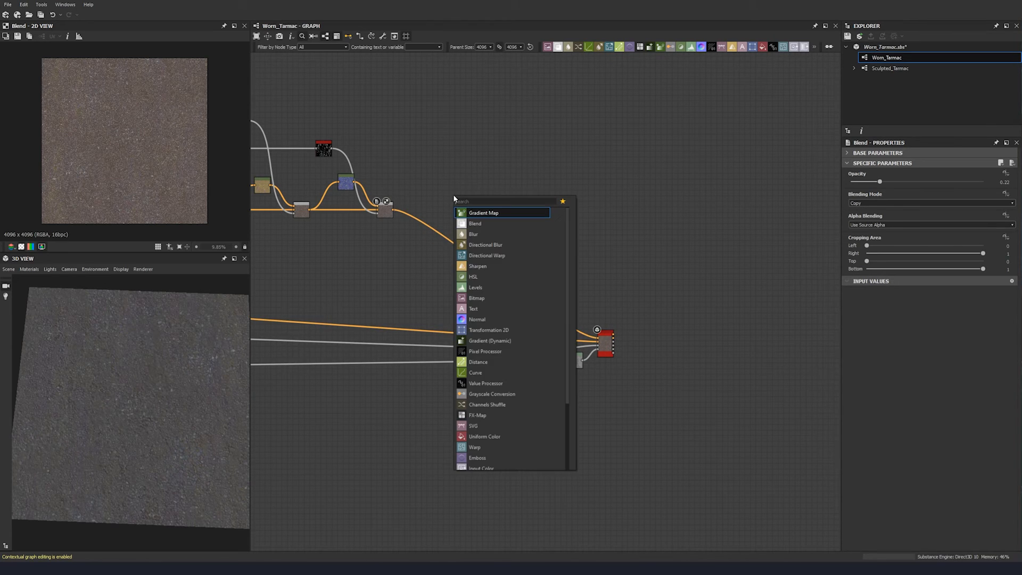
{"action": "type", "text": "b"}
{"action": "key", "text": "Return"}
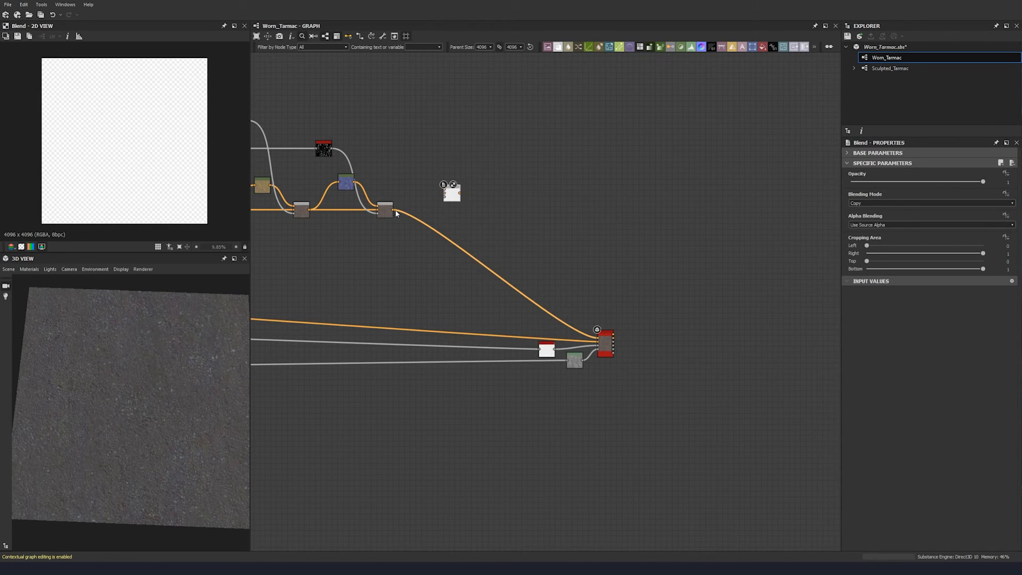
{"action": "left_click_drag", "start_coordinate": [393, 210], "coordinate": [445, 193]}
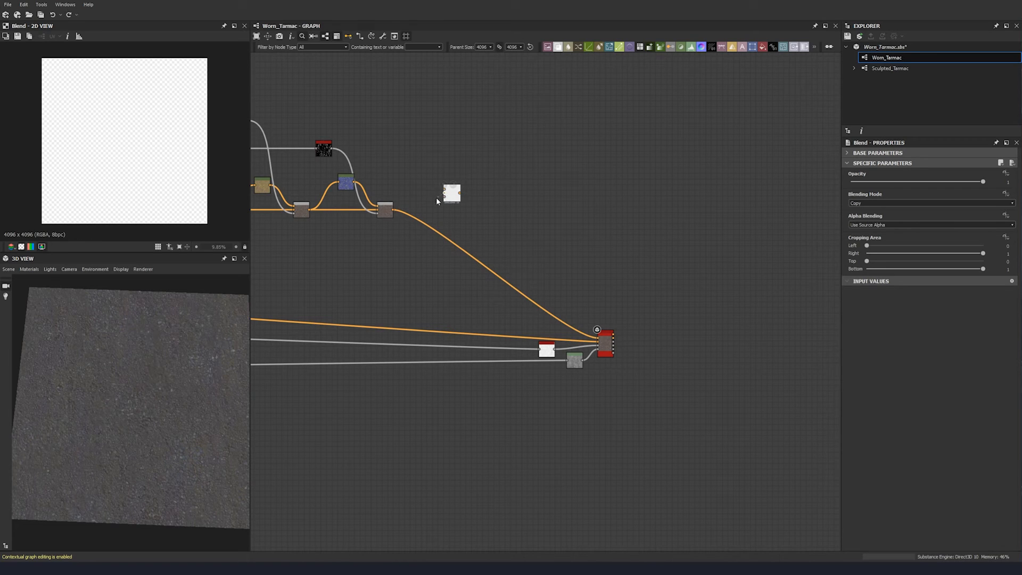
Connect the Curvature Smooth output to the new Blend's foreground through a Gradient Map, and place the Gradient Map beside the Blend
{"action": "scroll", "coordinate": [611, 246], "scroll_direction": "down", "scroll_amount": 4}
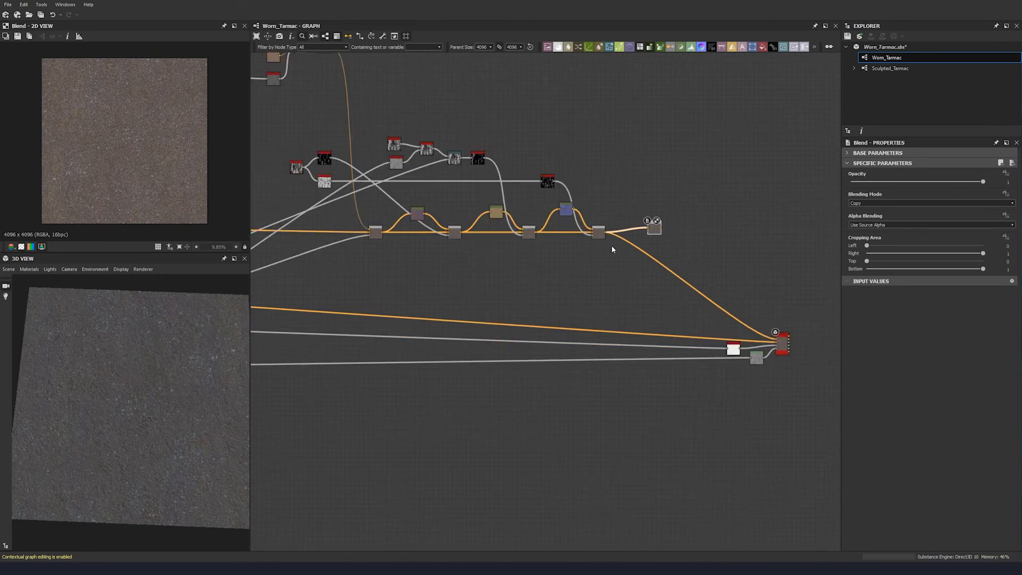
{"action": "scroll", "coordinate": [319, 266], "scroll_direction": "up", "scroll_amount": 5}
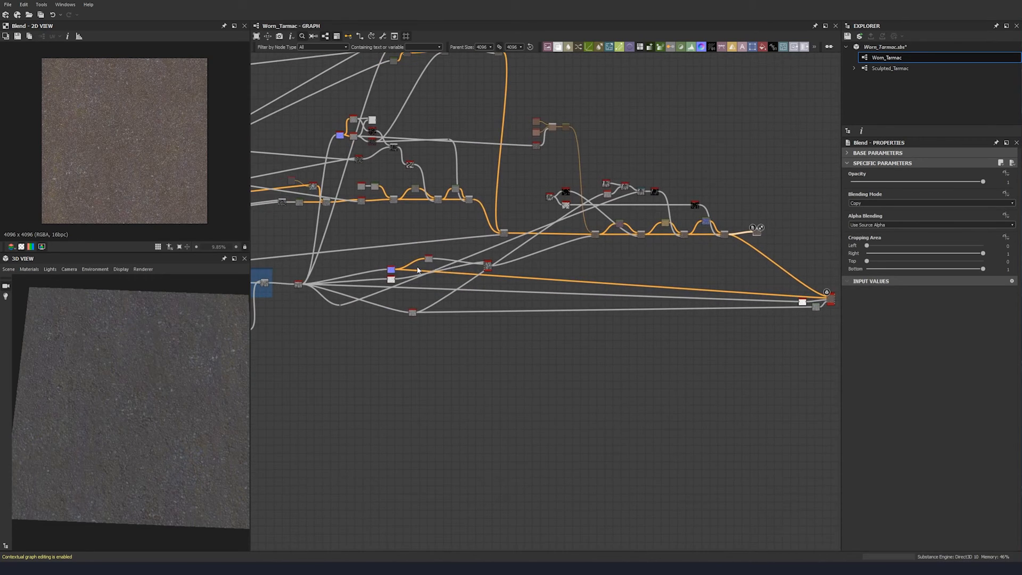
{"action": "left_click", "coordinate": [307, 262]}
{"action": "scroll", "coordinate": [477, 282], "scroll_direction": "up", "scroll_amount": 5}
{"action": "scroll", "coordinate": [476, 282], "scroll_direction": "down", "scroll_amount": 4}
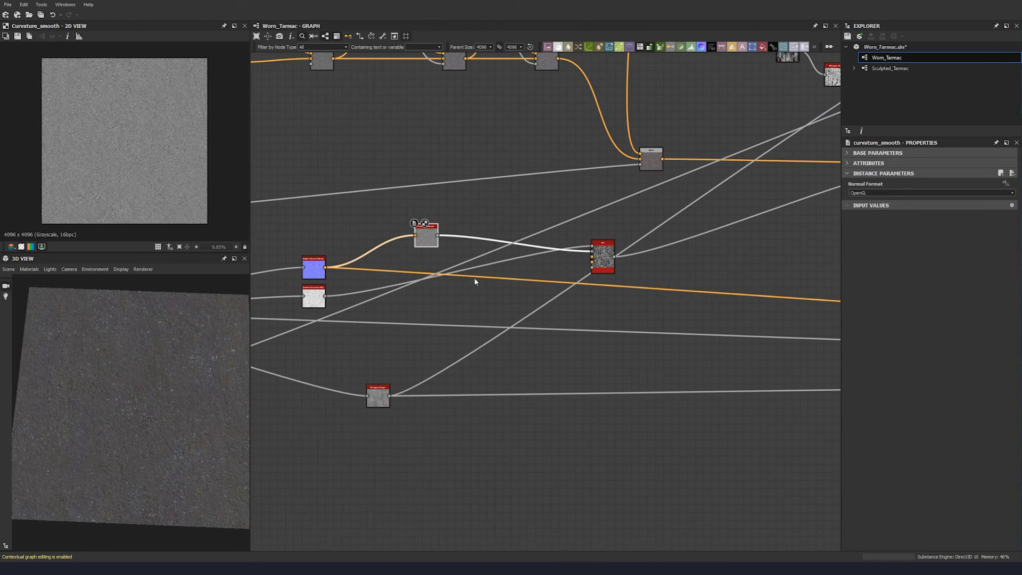
{"action": "left_click", "coordinate": [438, 235]}
{"action": "scroll", "coordinate": [438, 236], "scroll_direction": "down", "scroll_amount": 5}
{"action": "middle_click_drag", "start_coordinate": [677, 228], "coordinate": [305, 255]}
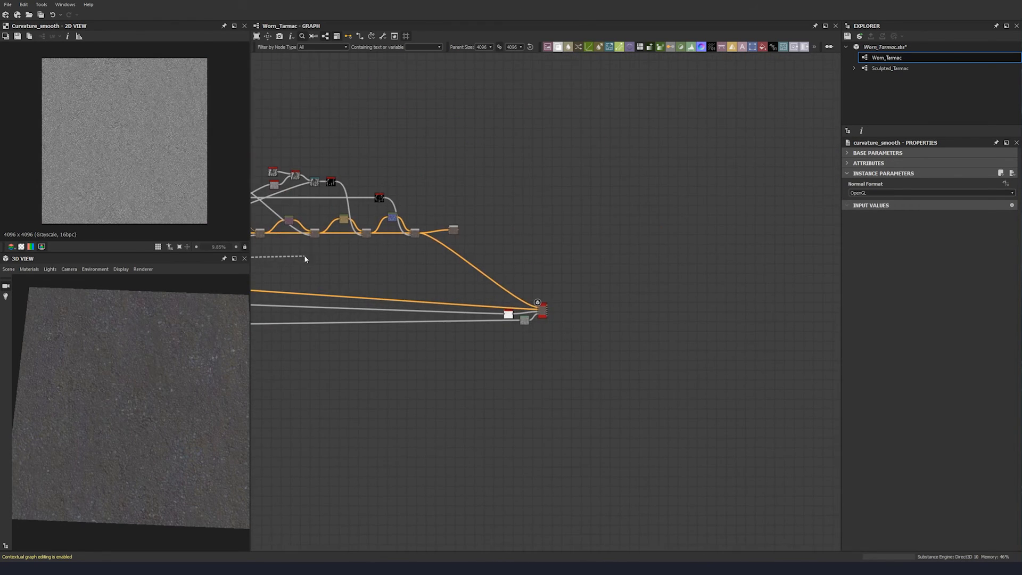
{"action": "scroll", "coordinate": [477, 233], "scroll_direction": "up", "scroll_amount": 5}
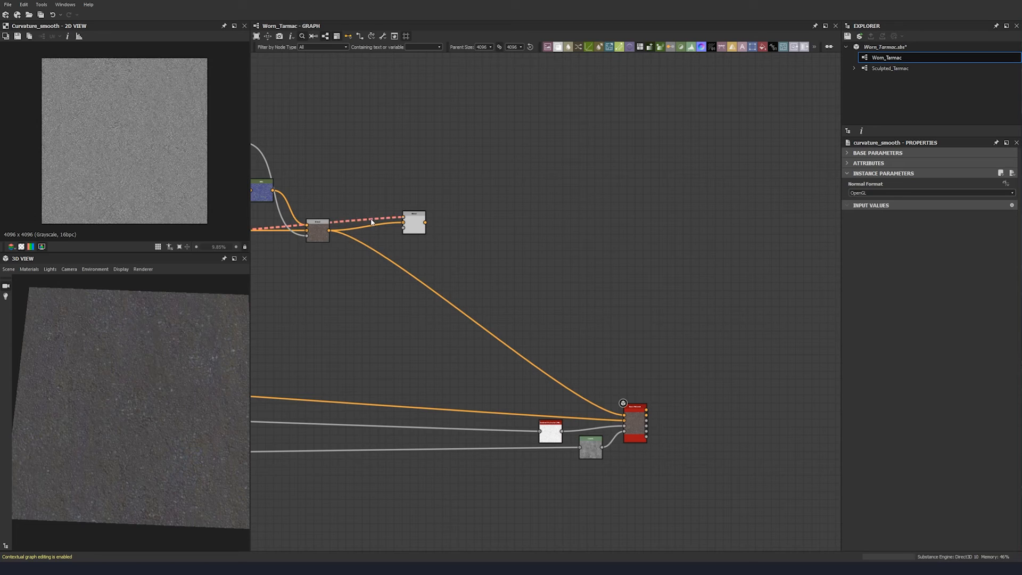
{"action": "left_click", "coordinate": [371, 215]}
{"action": "type", "text": "gr"}
{"action": "left_click", "coordinate": [416, 234]}
{"action": "scroll", "coordinate": [416, 234], "scroll_direction": "down", "scroll_amount": 5}
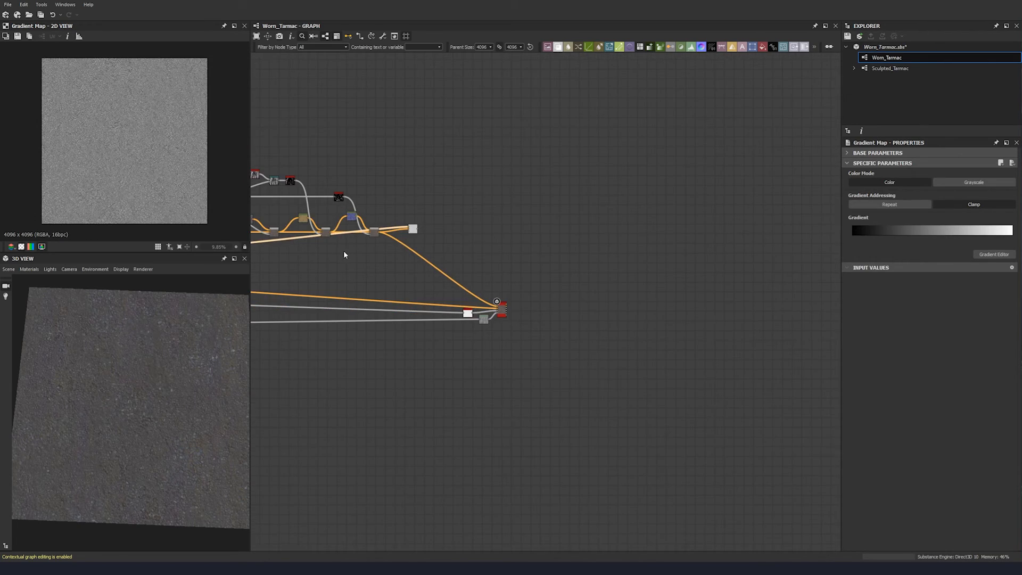
{"action": "middle_click_drag", "start_coordinate": [344, 253], "coordinate": [545, 251]}
{"action": "left_click_drag", "start_coordinate": [418, 244], "coordinate": [595, 213]}
Set the new Blend's Blending Mode to Soft Light and its Opacity to 0.39
{"action": "left_click", "coordinate": [615, 226]}
{"action": "left_click", "coordinate": [917, 203]}
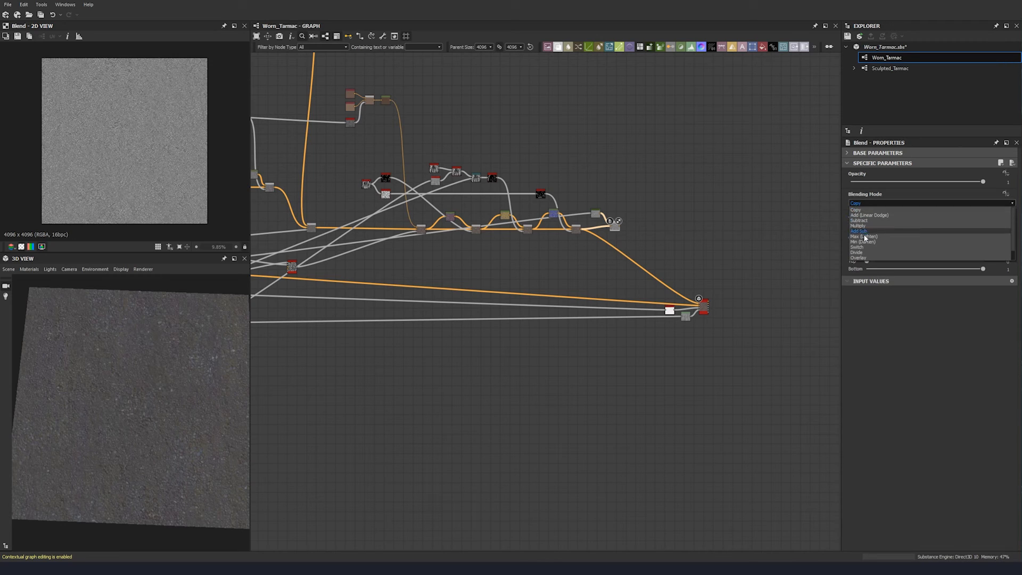
{"action": "scroll", "coordinate": [863, 241], "scroll_direction": "down", "scroll_amount": 1}
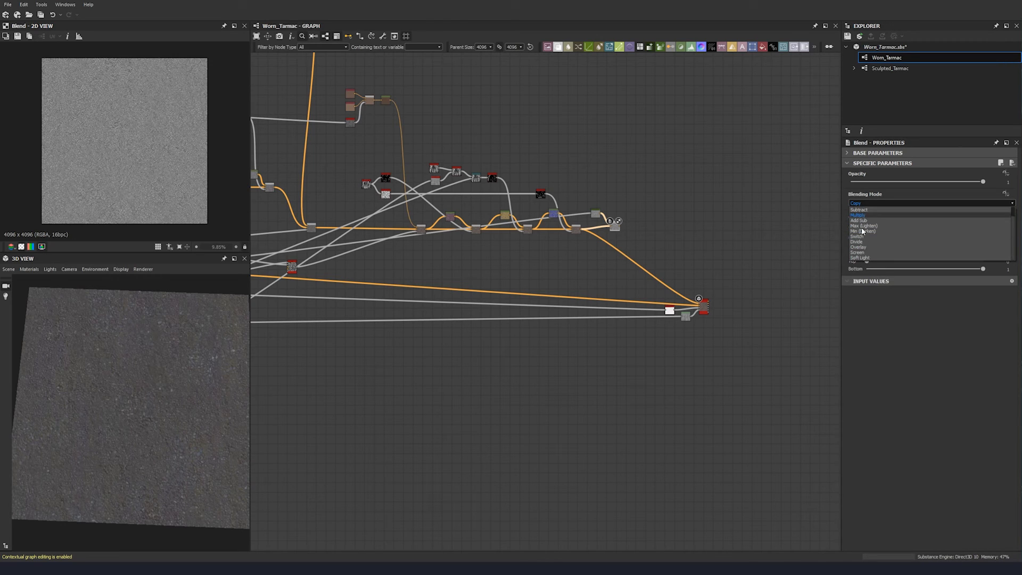
{"action": "left_click", "coordinate": [862, 257]}
{"action": "scroll", "coordinate": [672, 231], "scroll_direction": "up", "scroll_amount": 4}
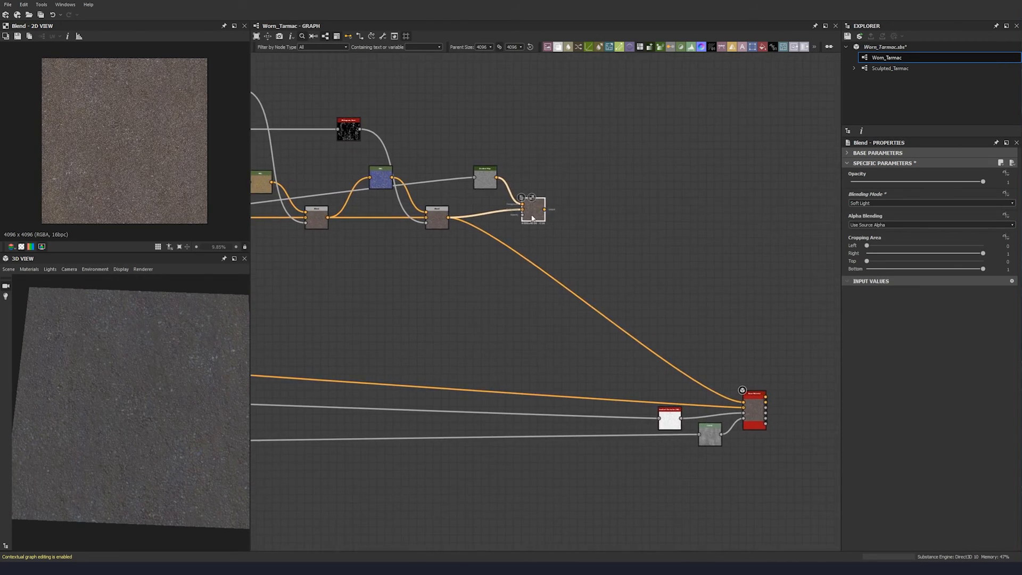
{"action": "left_click", "coordinate": [978, 183]}
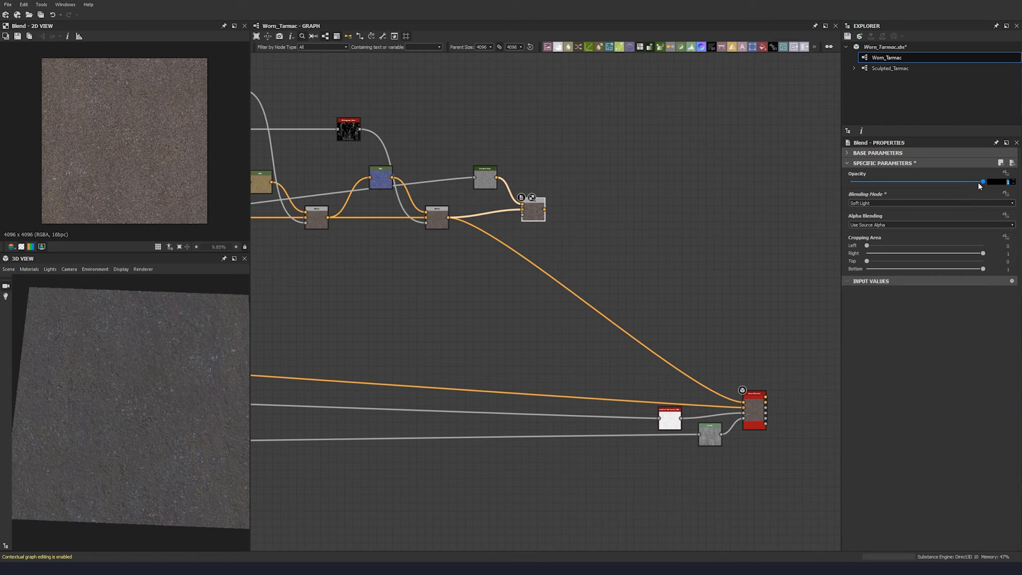
{"action": "key", "text": "Return"}
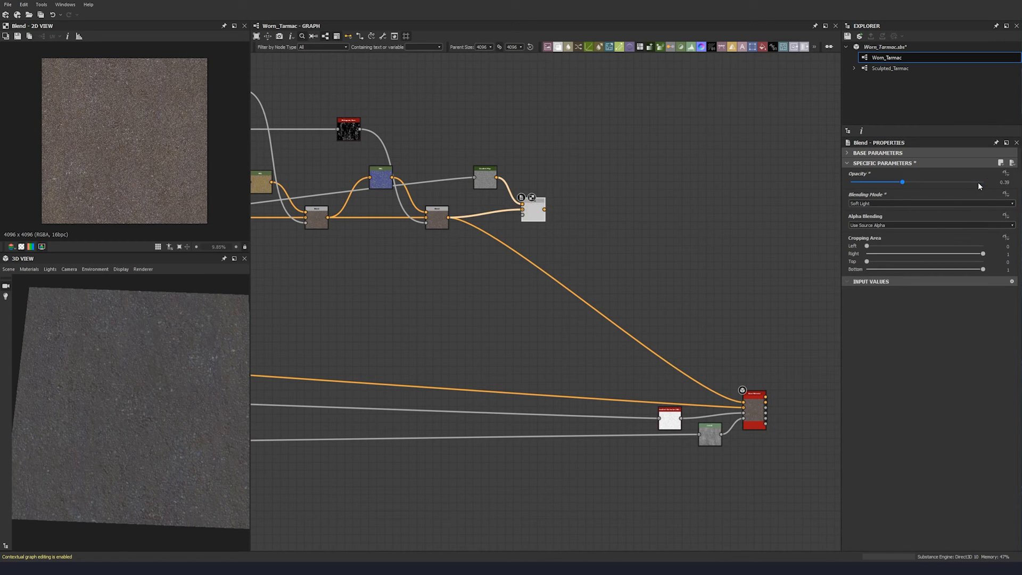
Compare the last two Blend outputs and connect the Soft Light Blend to the Base Material's colour input
{"action": "scroll", "coordinate": [447, 225], "scroll_direction": "up", "scroll_amount": 1}
{"action": "left_click", "coordinate": [445, 222]}
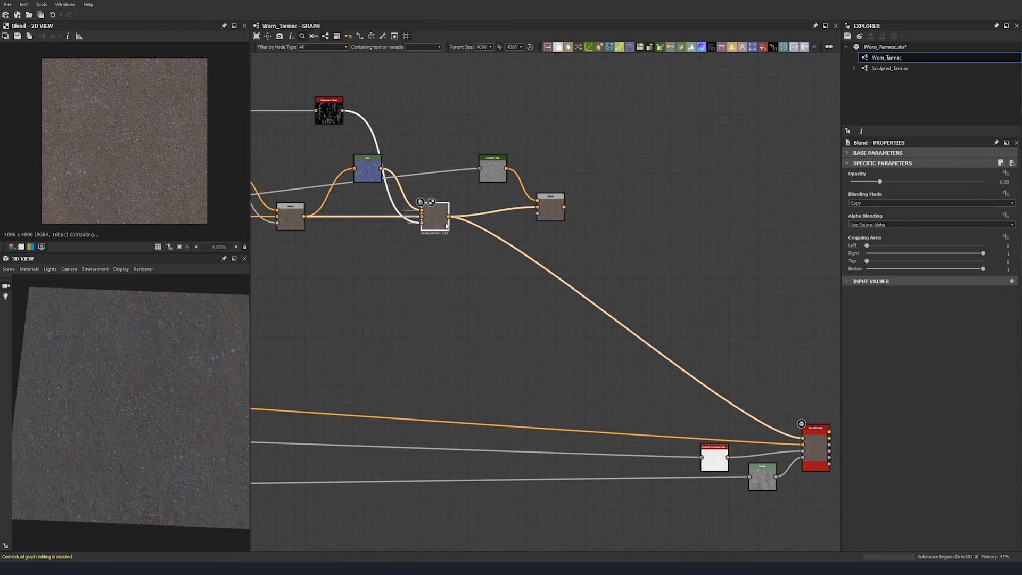
{"action": "scroll", "coordinate": [134, 166], "scroll_direction": "up", "scroll_amount": 5}
{"action": "left_click", "coordinate": [550, 209]}
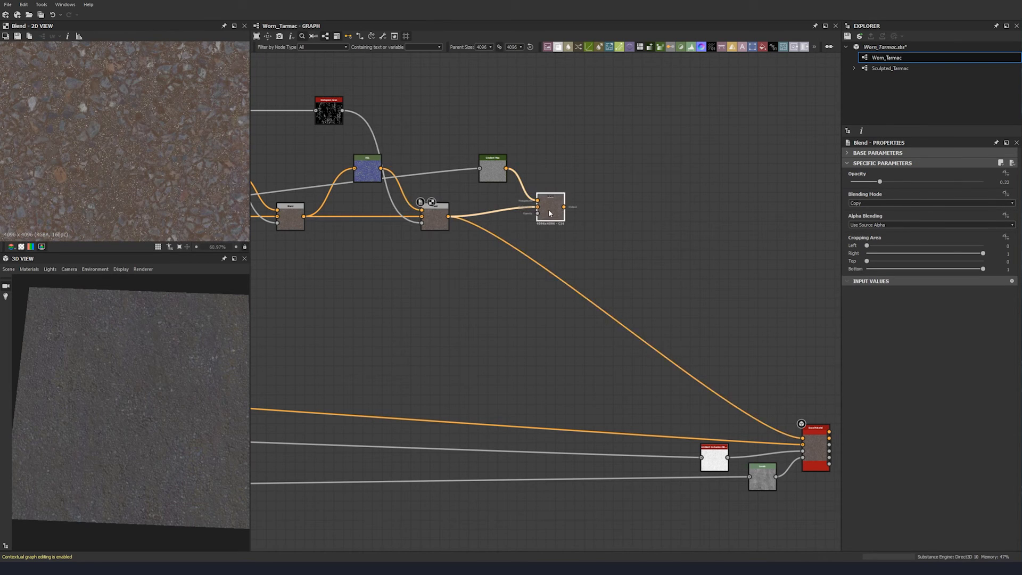
{"action": "middle_click_drag", "start_coordinate": [565, 212], "coordinate": [413, 185]}
{"action": "left_click_drag", "start_coordinate": [411, 182], "coordinate": [648, 411]}
Examine the tarmac's updated colour in the 3D preview from several angles, distances and light directions
{"action": "left_click_drag", "start_coordinate": [137, 441], "coordinate": [158, 391]}
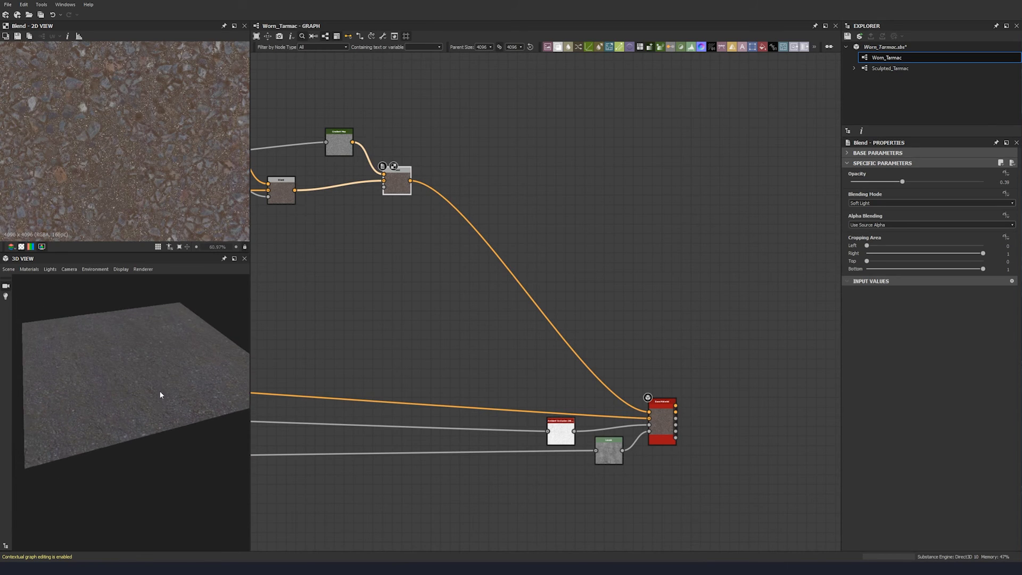
{"action": "scroll", "coordinate": [169, 351], "scroll_direction": "up", "scroll_amount": 5}
{"action": "left_click_drag", "start_coordinate": [174, 330], "coordinate": [203, 331]}
{"action": "right_click_drag", "start_coordinate": [203, 331], "coordinate": [71, 349], "text": "ctrl+shift"}
{"action": "scroll", "coordinate": [148, 404], "scroll_direction": "down", "scroll_amount": 5}
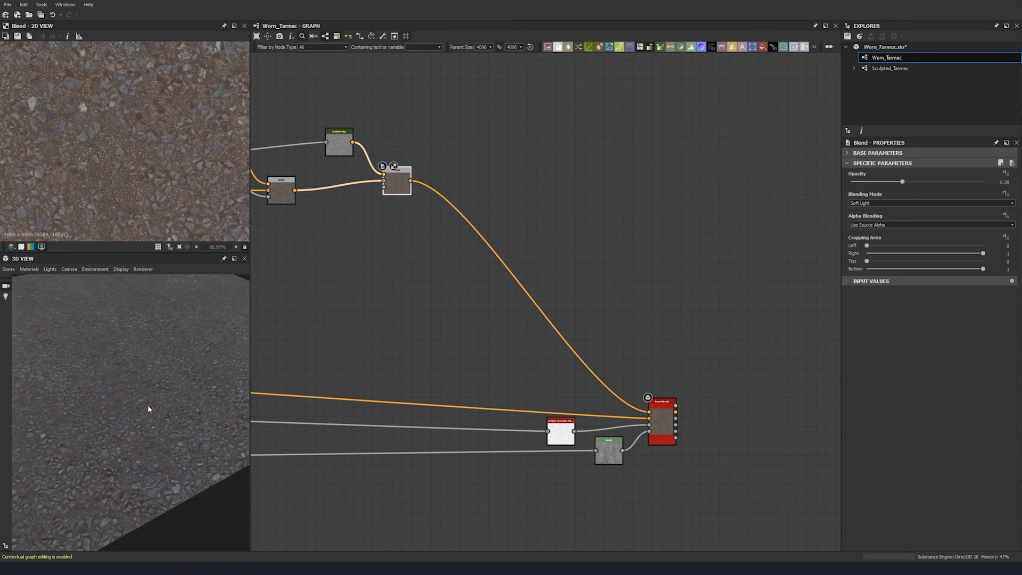
{"action": "left_click_drag", "start_coordinate": [149, 409], "coordinate": [108, 411]}
{"action": "scroll", "coordinate": [108, 410], "scroll_direction": "up", "scroll_amount": 3}
{"action": "scroll", "coordinate": [517, 238], "scroll_direction": "down", "scroll_amount": 3}
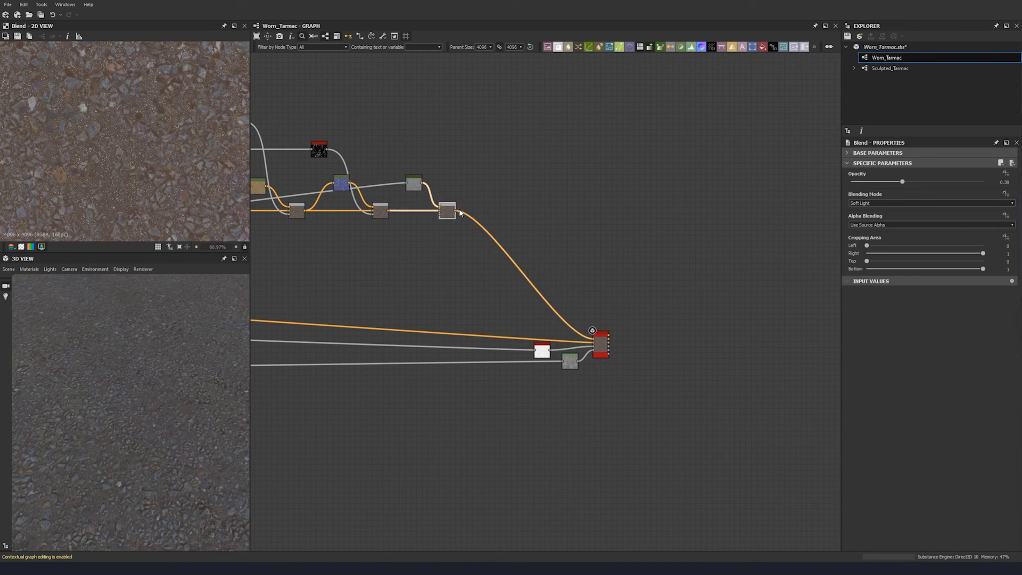
Add another Blend node at the end of the colour chain and connect the Soft Light Blend to its background input
{"action": "key", "text": "space"}
{"action": "left_click", "coordinate": [515, 211]}
{"action": "left_click_drag", "start_coordinate": [456, 211], "coordinate": [505, 211]}
Add a Gradient Map node near the white map in the upstream mask cluster
{"action": "scroll", "coordinate": [505, 211], "scroll_direction": "down", "scroll_amount": 4}
{"action": "middle_click_drag", "start_coordinate": [409, 221], "coordinate": [634, 247]}
{"action": "middle_click_drag", "start_coordinate": [389, 233], "coordinate": [487, 236]}
{"action": "left_click_drag", "start_coordinate": [415, 124], "coordinate": [413, 128]}
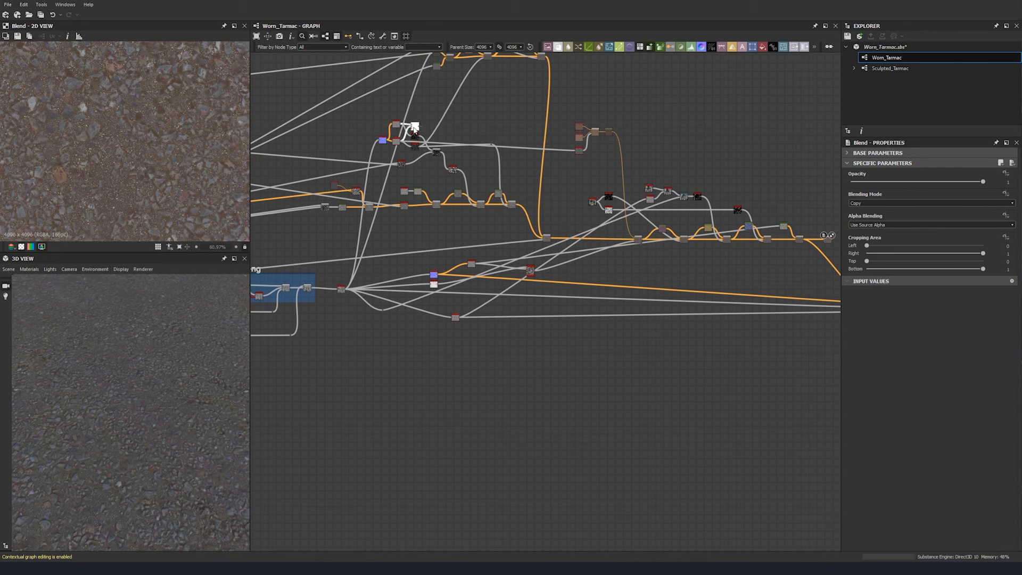
{"action": "key", "text": "space"}
{"action": "type", "text": "gr"}
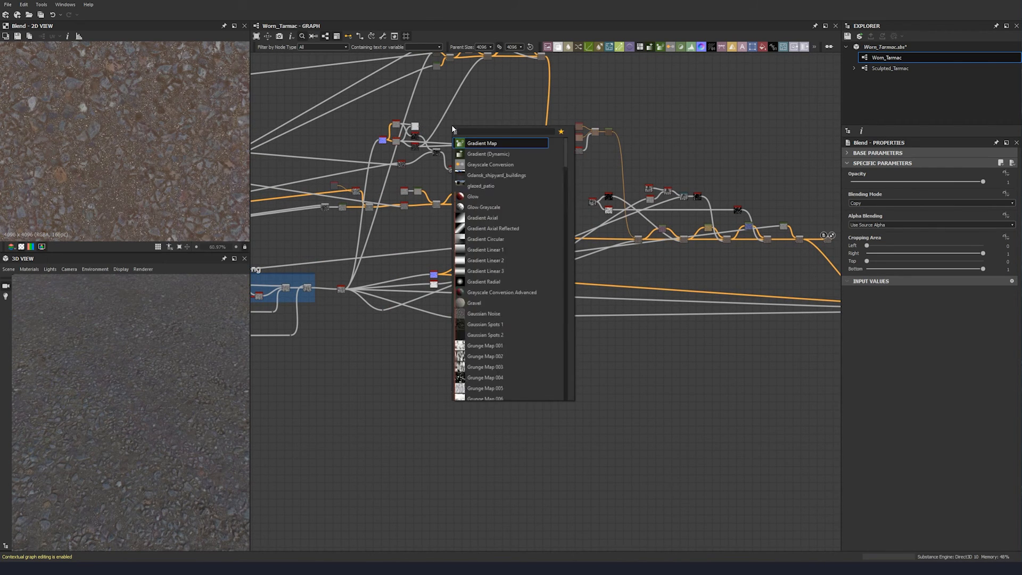
{"action": "left_click", "coordinate": [500, 142]}
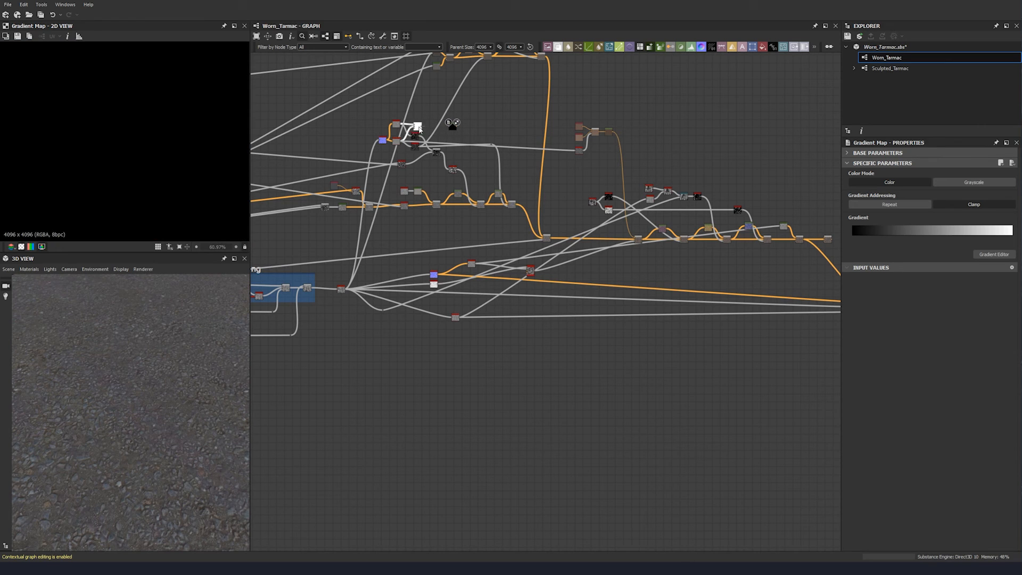
Feed the white map into the Gradient Map, place it beside the new Blend and connect it to the Blend's foreground
{"action": "left_click_drag", "start_coordinate": [419, 127], "coordinate": [416, 127]}
{"action": "left_click_drag", "start_coordinate": [446, 129], "coordinate": [784, 212]}
{"action": "middle_click_drag", "start_coordinate": [784, 212], "coordinate": [489, 167]}
{"action": "scroll", "coordinate": [489, 167], "scroll_direction": "up", "scroll_amount": 3}
{"action": "scroll", "coordinate": [490, 169], "scroll_direction": "up", "scroll_amount": 1}
{"action": "left_click_drag", "start_coordinate": [490, 169], "coordinate": [553, 211]}
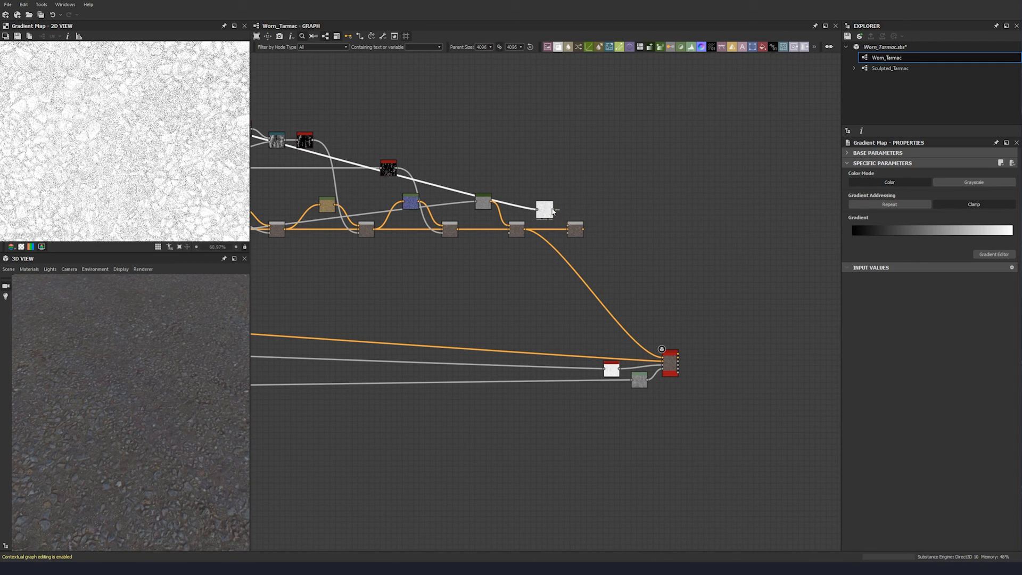
Set the new Blend to Multiply with Opacity 0.19 and connect its output to the Base Material's colour input
{"action": "left_click", "coordinate": [574, 227]}
{"action": "left_click", "coordinate": [922, 202]}
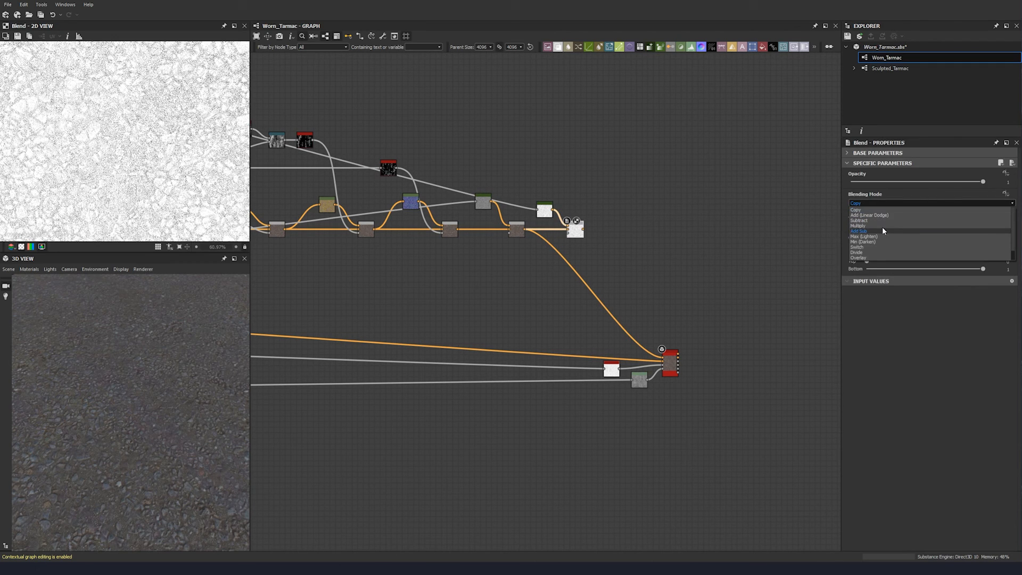
{"action": "left_click", "coordinate": [883, 225]}
{"action": "left_click", "coordinate": [1014, 182]}
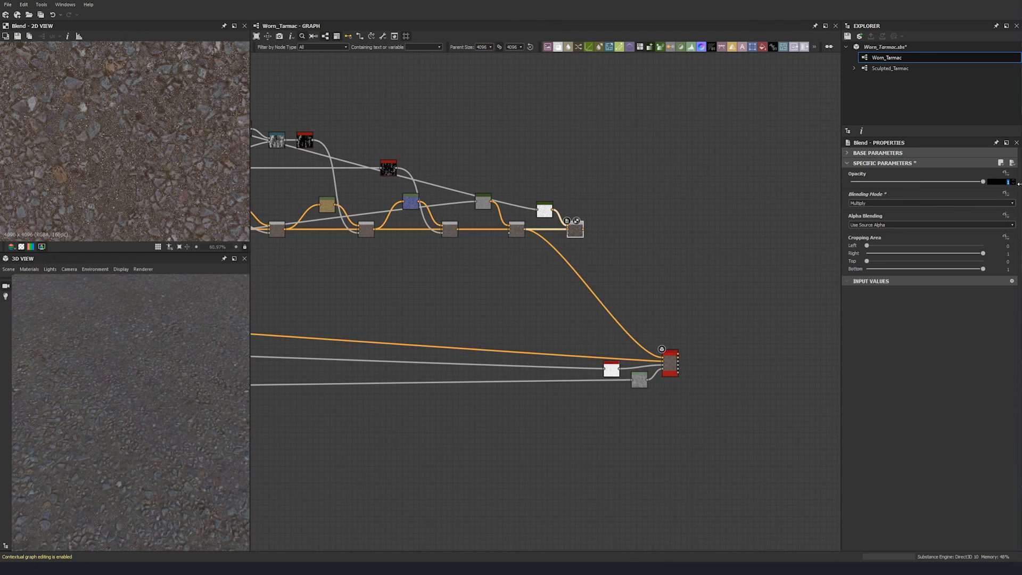
{"action": "type", "text": "0.19"}
{"action": "key", "text": "Return"}
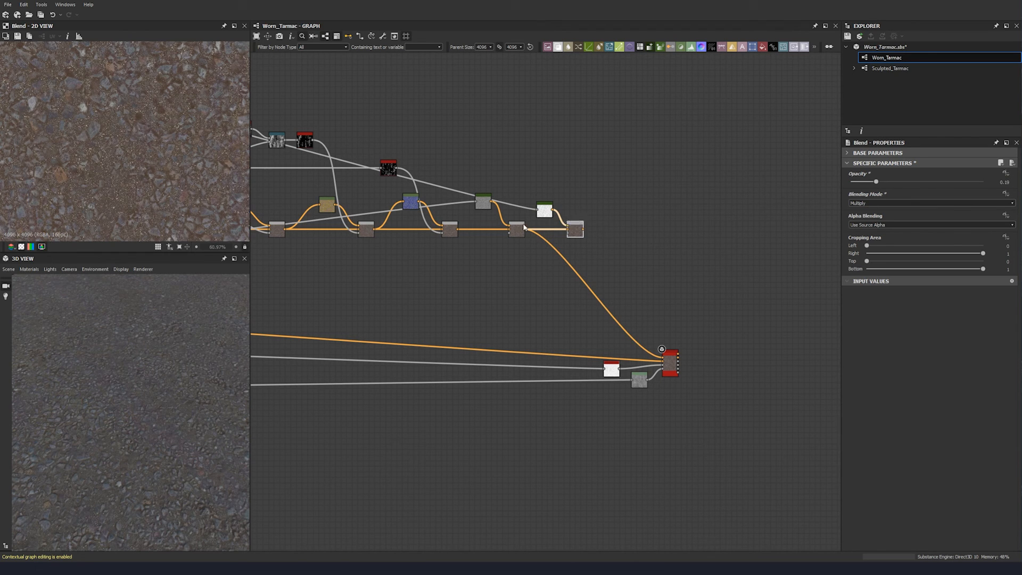
{"action": "left_click_drag", "start_coordinate": [584, 232], "coordinate": [663, 358]}
{"action": "left_click_drag", "start_coordinate": [67, 439], "coordinate": [112, 435]}
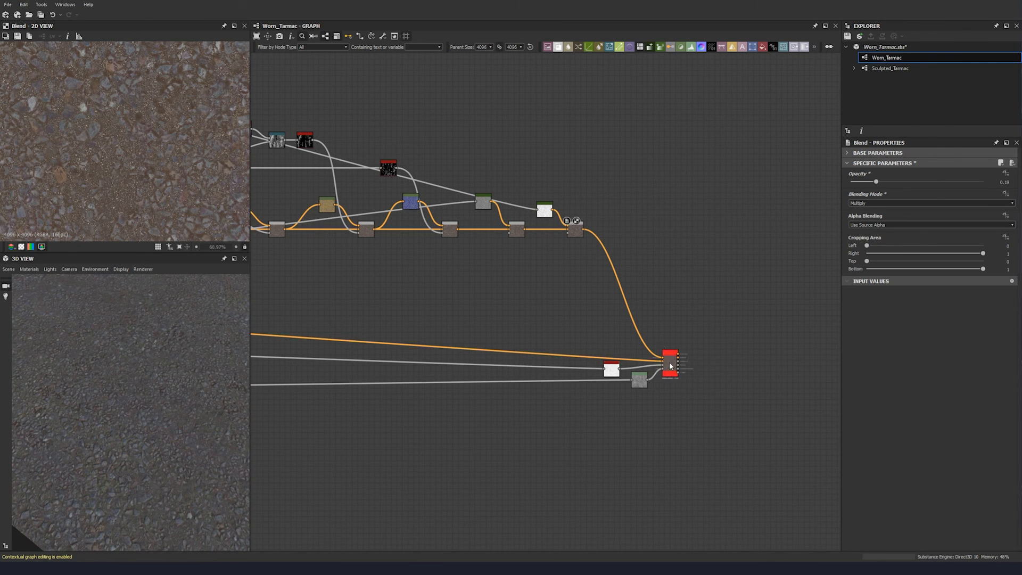
Add a Contrast/Luminosity Color node after the Multiply Blend, setting Contrast to 0.14 and raising Luminosity slightly
{"action": "middle_click_drag", "start_coordinate": [542, 289], "coordinate": [393, 320]}
{"action": "key", "text": "space"}
{"action": "type", "text": "cont"}
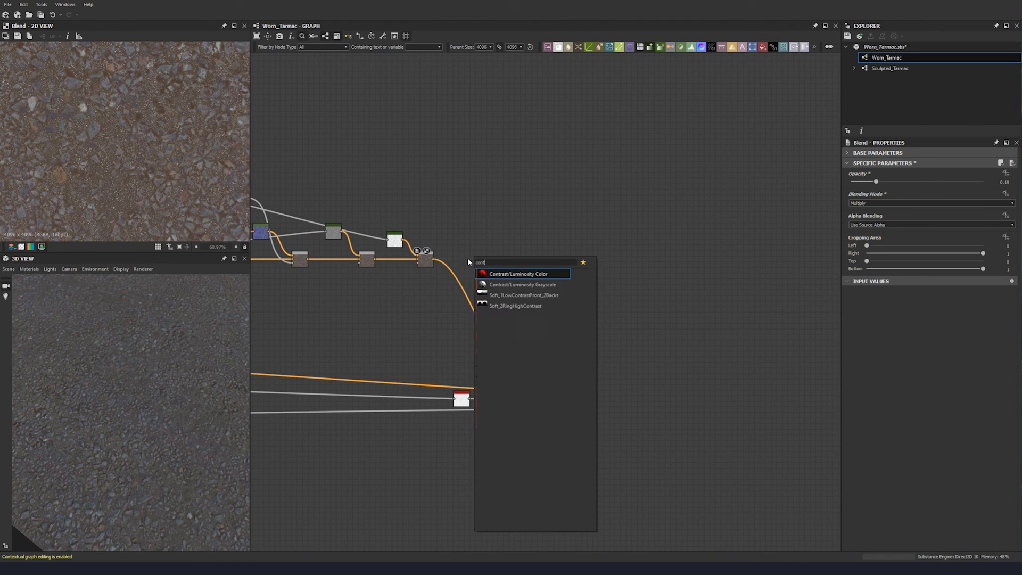
{"action": "left_click", "coordinate": [509, 274]}
{"action": "left_click", "coordinate": [472, 256]}
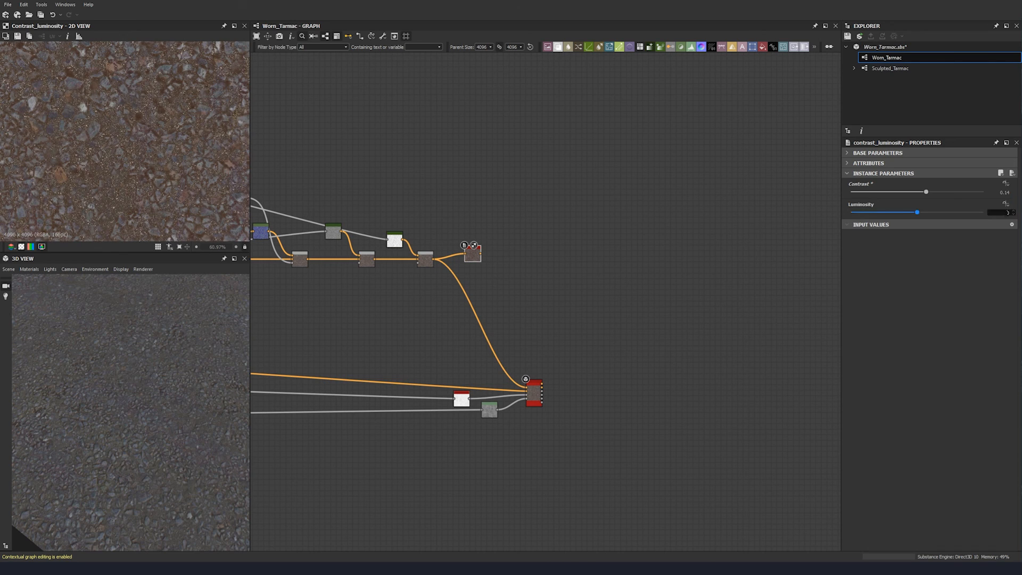
{"action": "key", "text": "Return"}
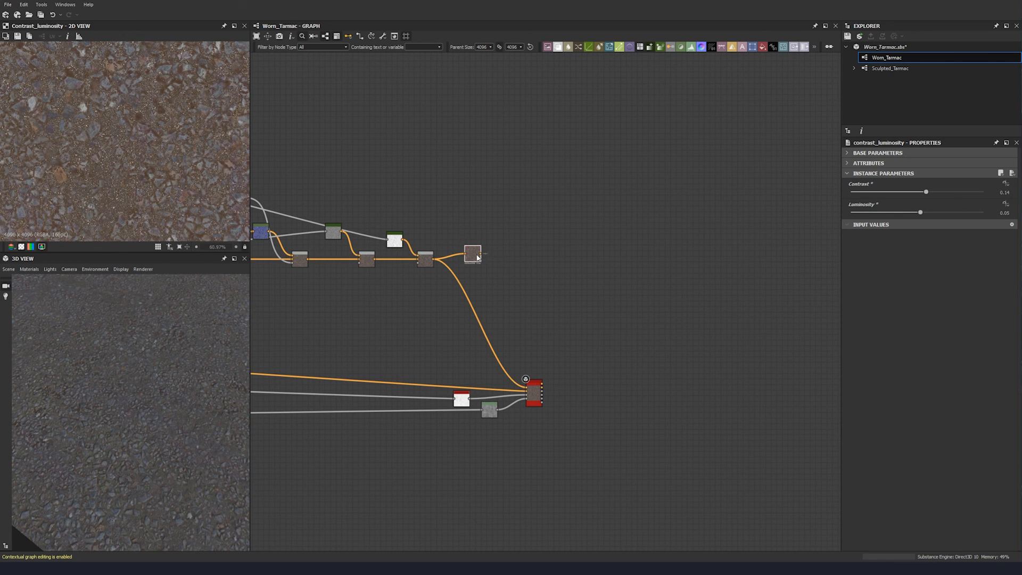
Add a Sharpen node after the Contrast/Luminosity node and set its Intensity to 0.05
{"action": "key", "text": "space"}
{"action": "type", "text": "sharp"}
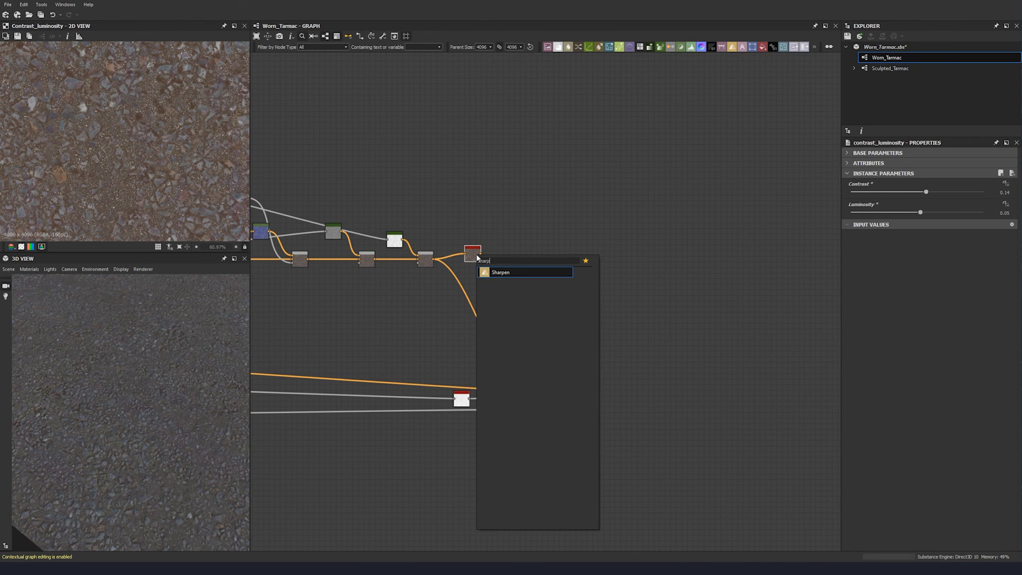
{"action": "key", "text": "Return"}
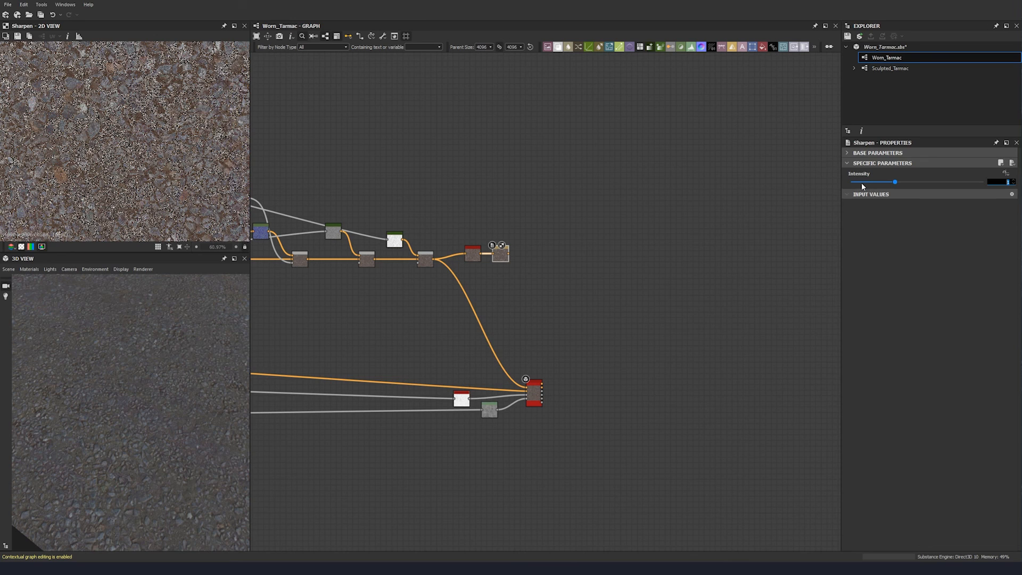
{"action": "type", "text": "0.05"}
{"action": "key", "text": "Return"}
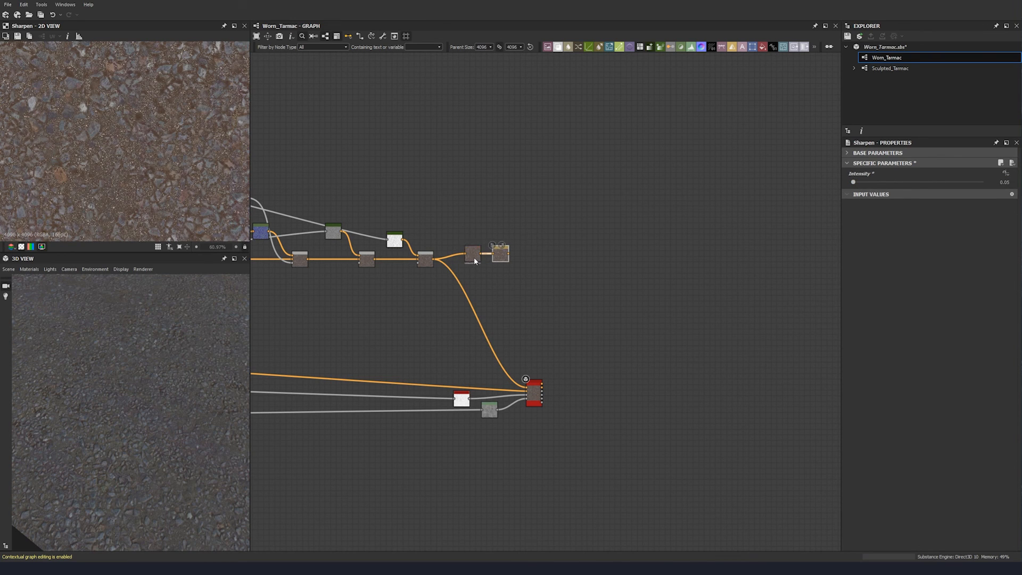
Connect the Sharpen output to the Base Material's colour input and check the tarmac in the 3D preview
{"action": "left_click", "coordinate": [475, 260]}
{"action": "left_click_drag", "start_coordinate": [508, 255], "coordinate": [526, 389]}
{"action": "left_click_drag", "start_coordinate": [46, 475], "coordinate": [217, 396]}
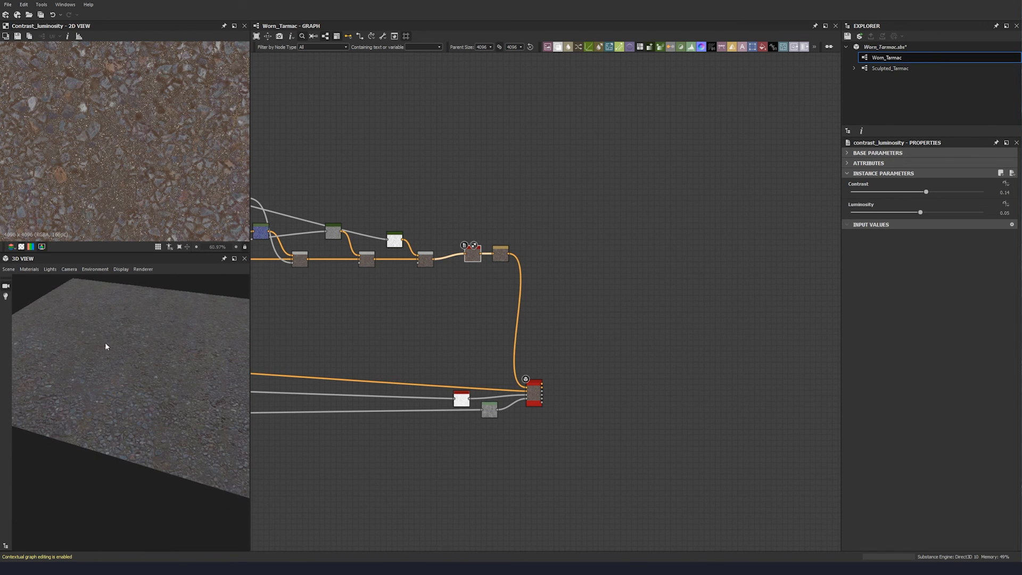
{"action": "left_click_drag", "start_coordinate": [206, 350], "coordinate": [87, 356]}
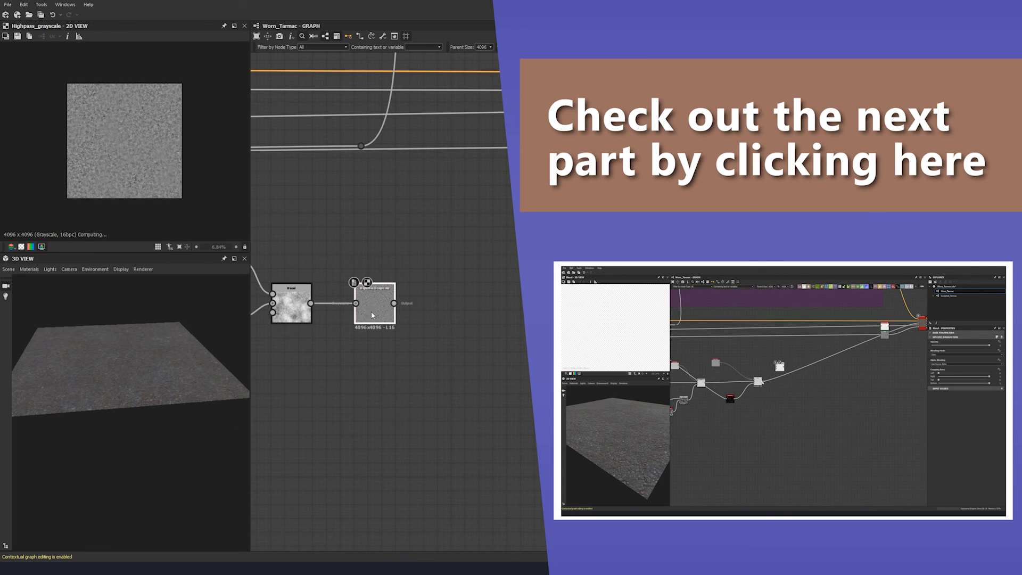
Add a Histogram Range node after the Highpass Grayscale that follows the blended noise maps
{"action": "key", "text": "space"}
{"action": "type", "text": "histogram range"}
{"action": "key", "text": "Return"}
{"action": "mouse_move", "coordinate": [426, 253]}
{"action": "middle_mouse_down"}
{"action": "mouse_move", "coordinate": [360, 245]}
{"action": "mouse_move", "coordinate": [421, 247]}
{"action": "middle_mouse_up"}
{"action": "left_click", "coordinate": [420, 247]}
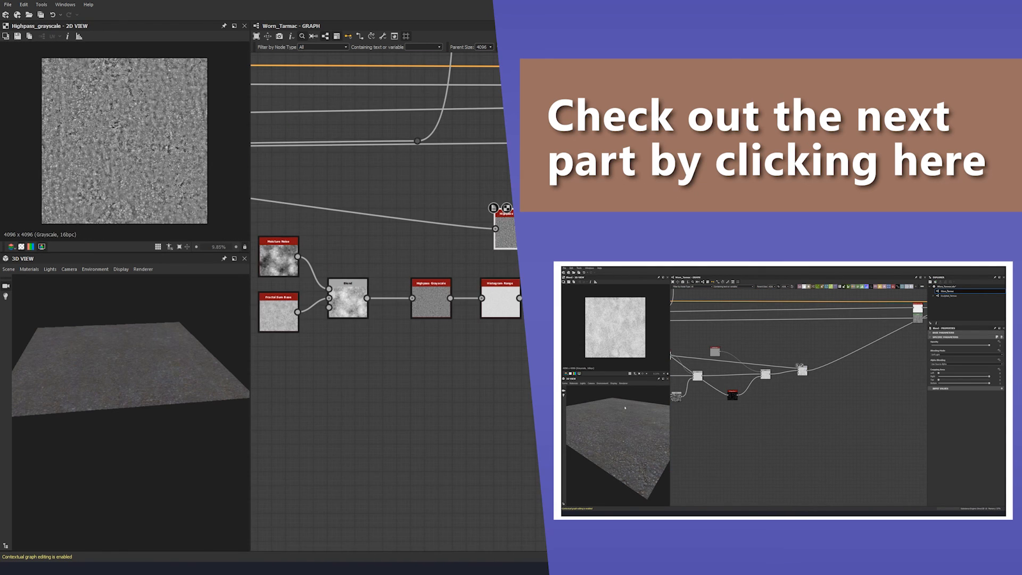